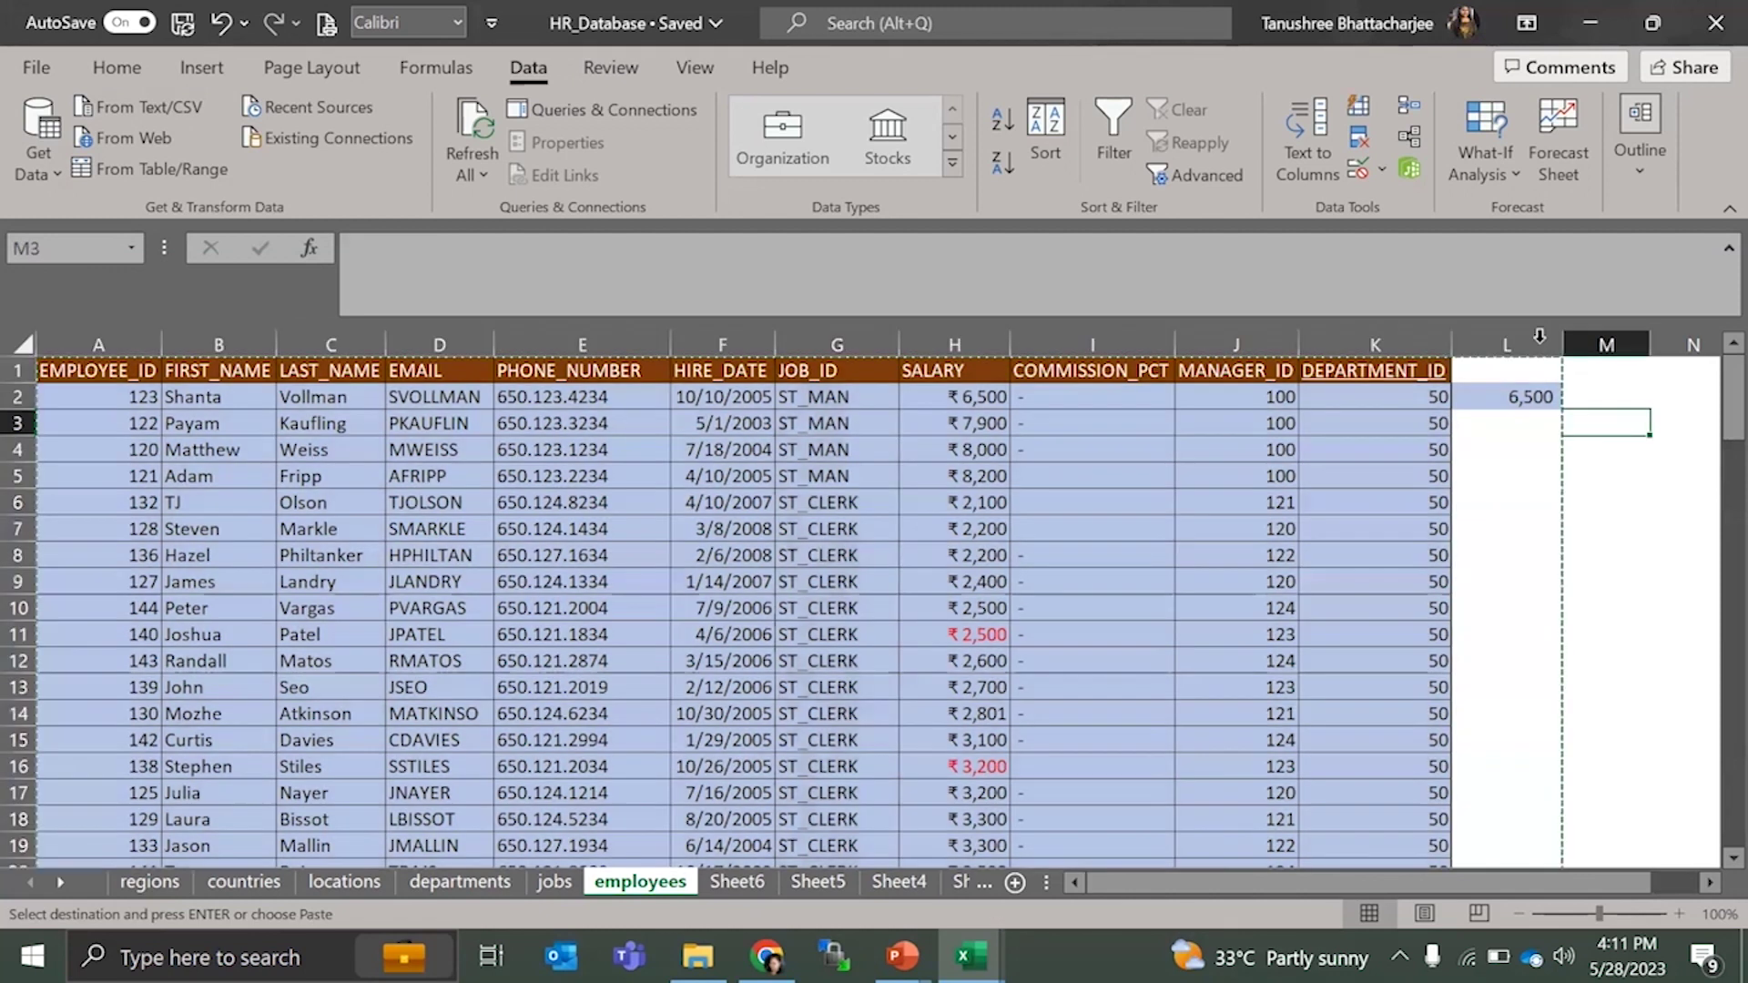
- Delete the extra column L from the employees sheet and copy the entire employee table
click(1522, 334)
key(Delete)
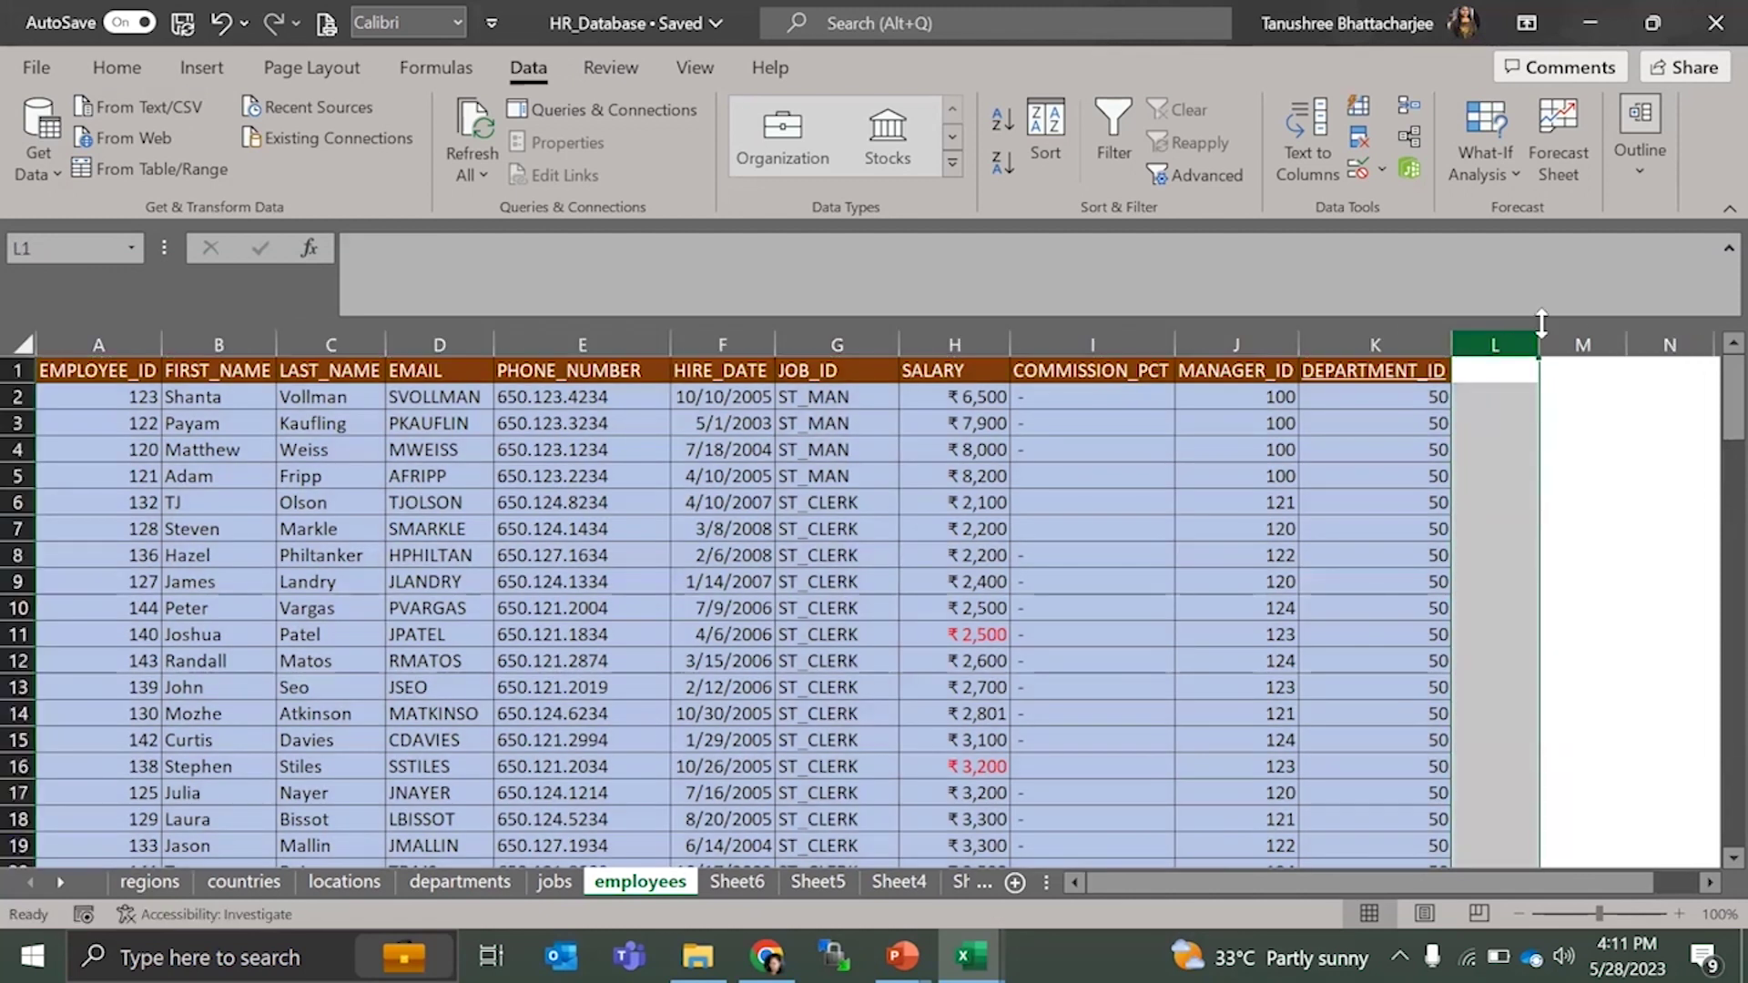
click(640, 609)
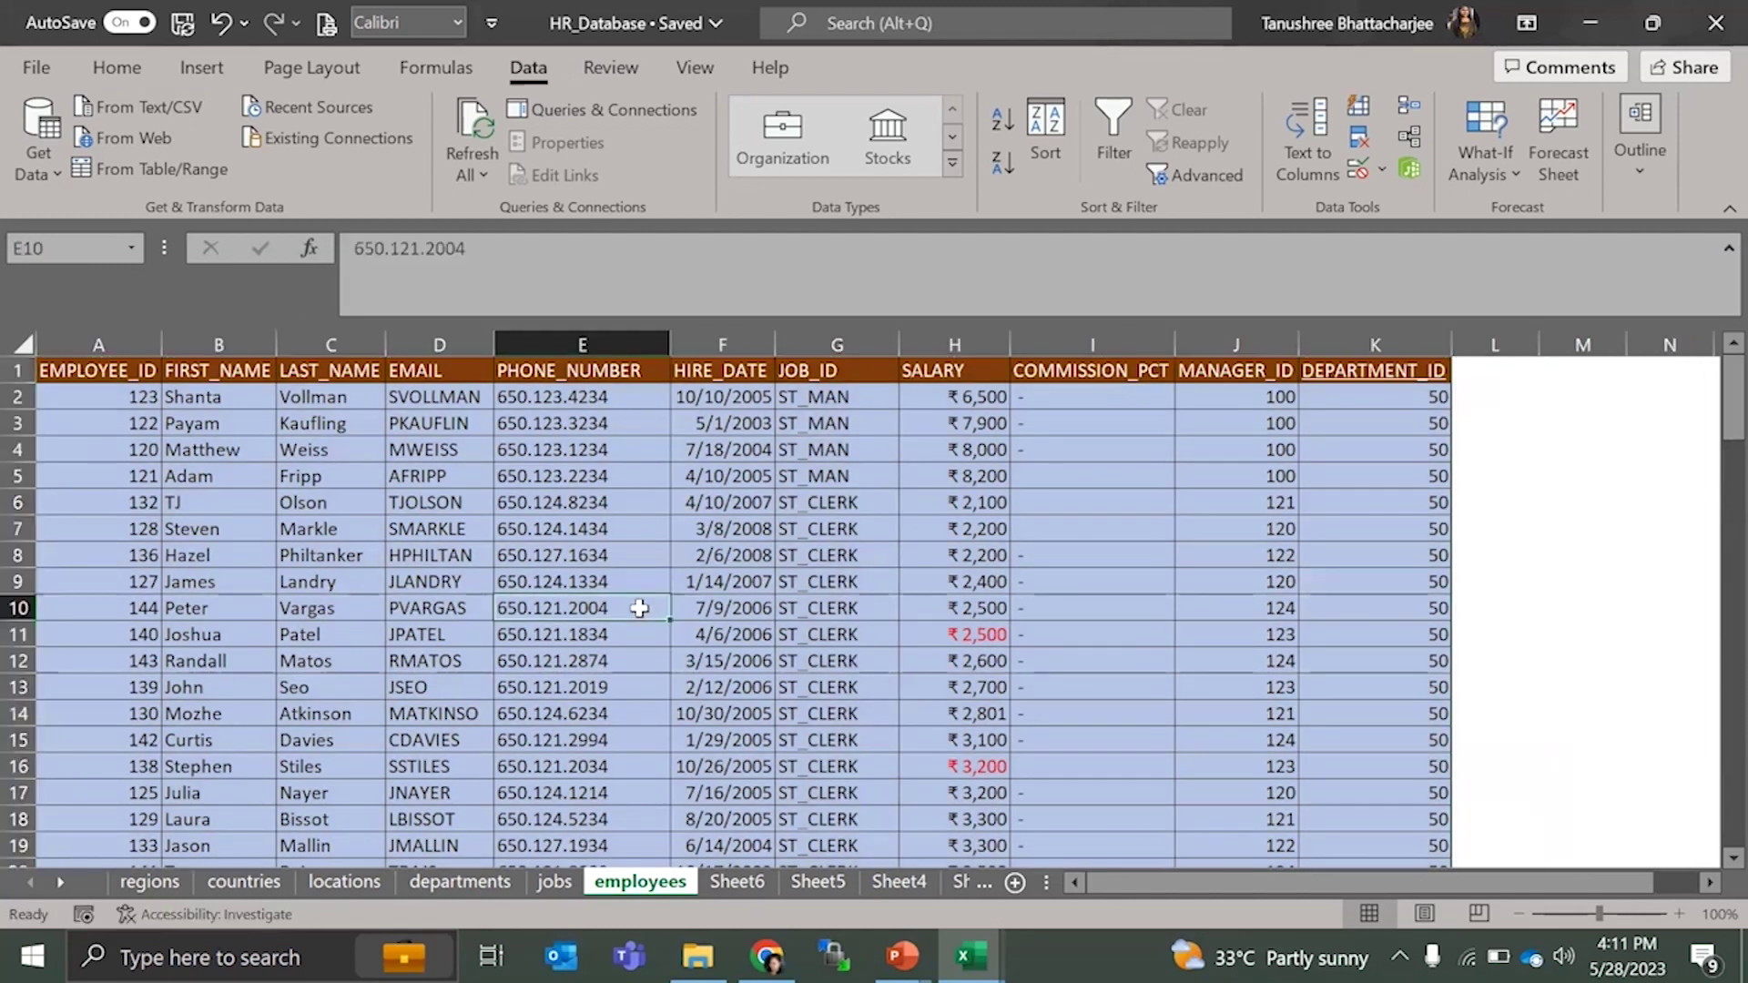
key(ctrl+a)
key(ctrl+c)
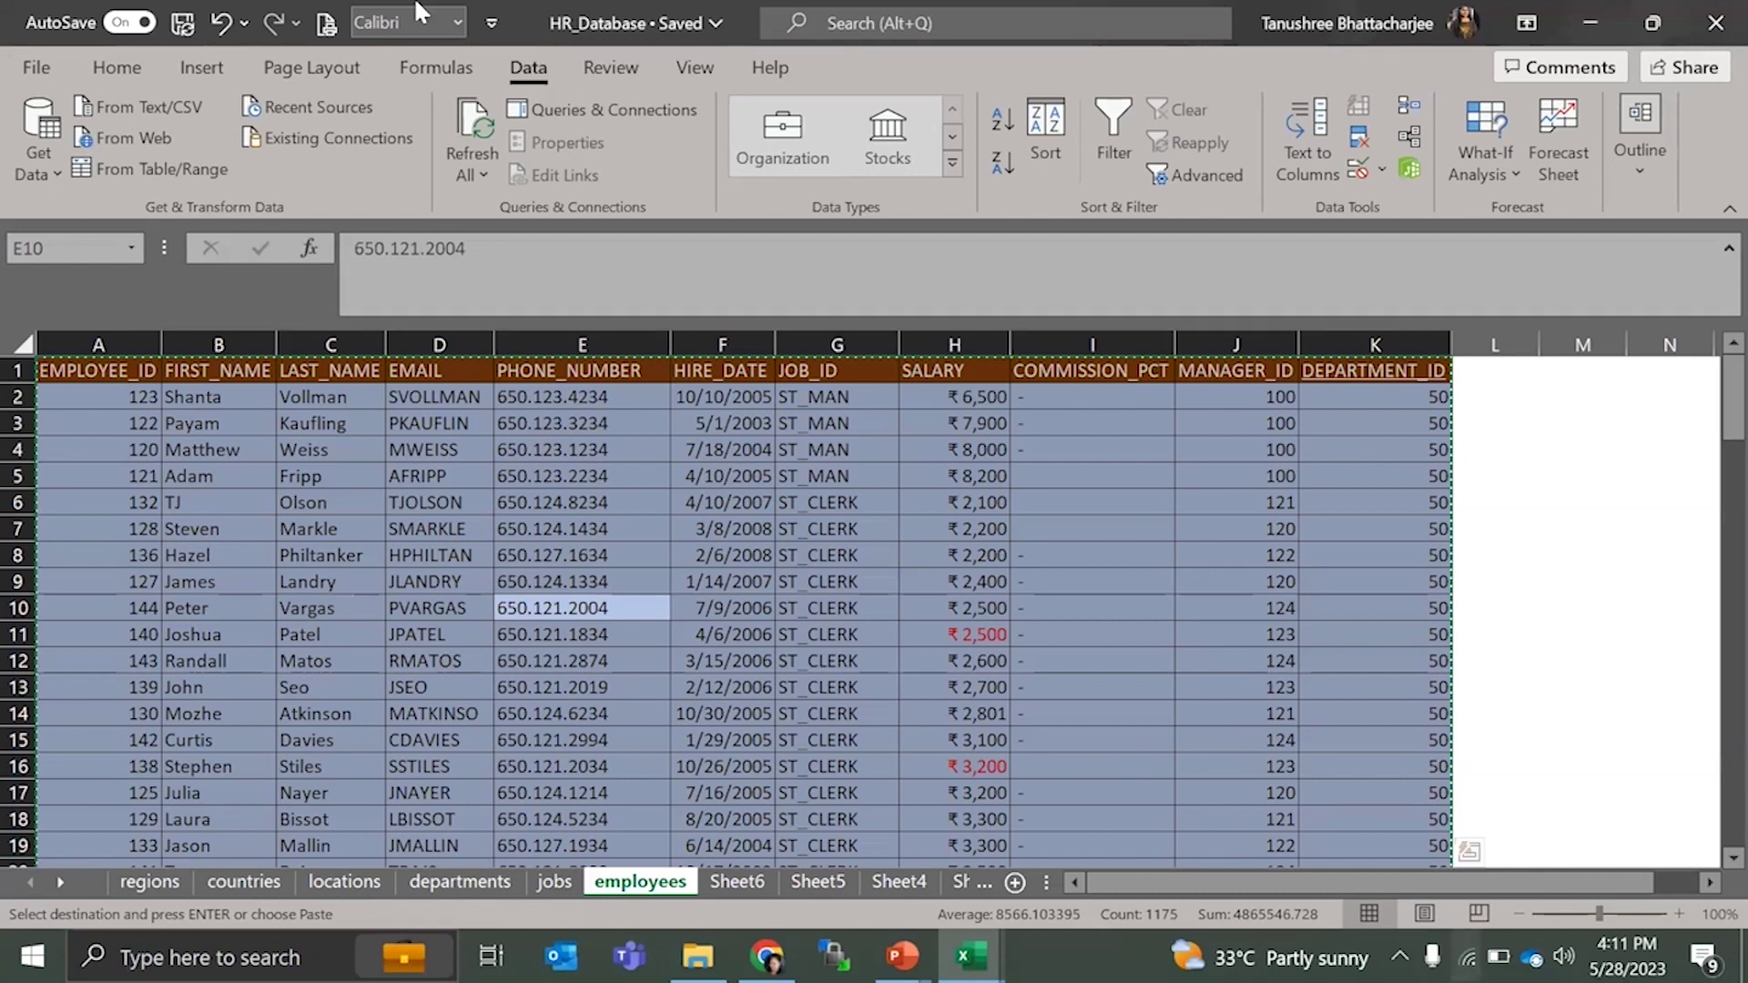
- Delete the JOB_ID column A from Sheet6 so the sheet is empty
click(117, 67)
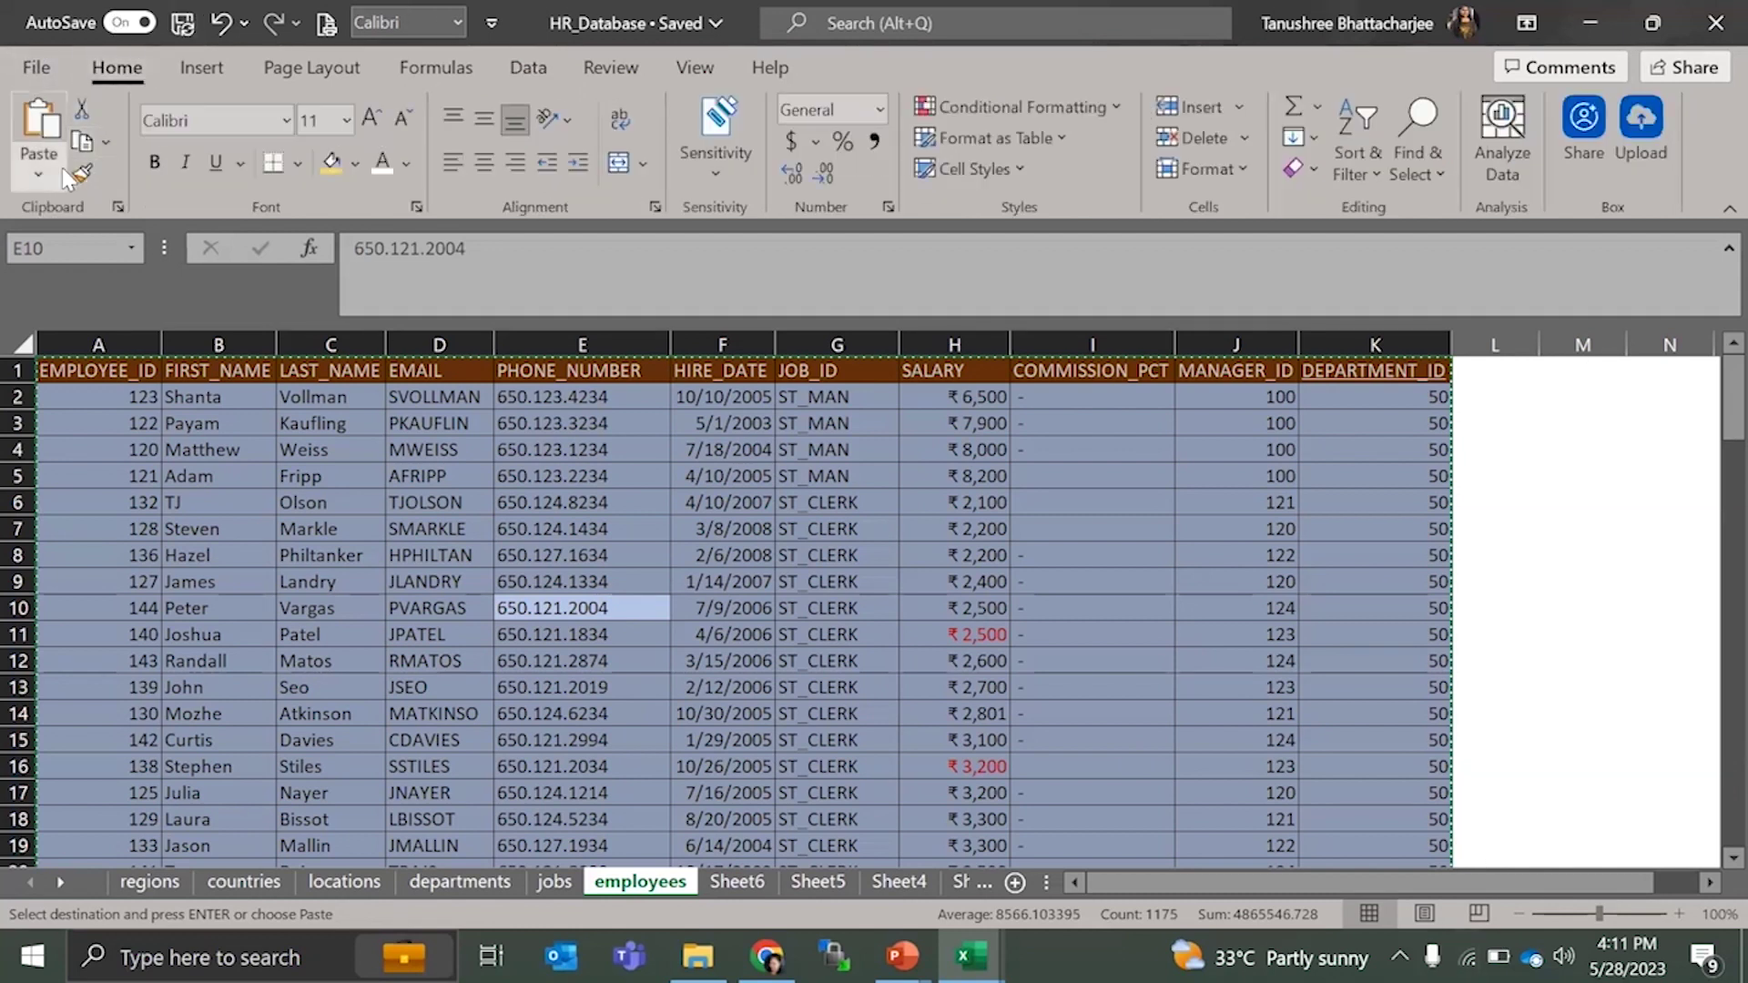
click(41, 169)
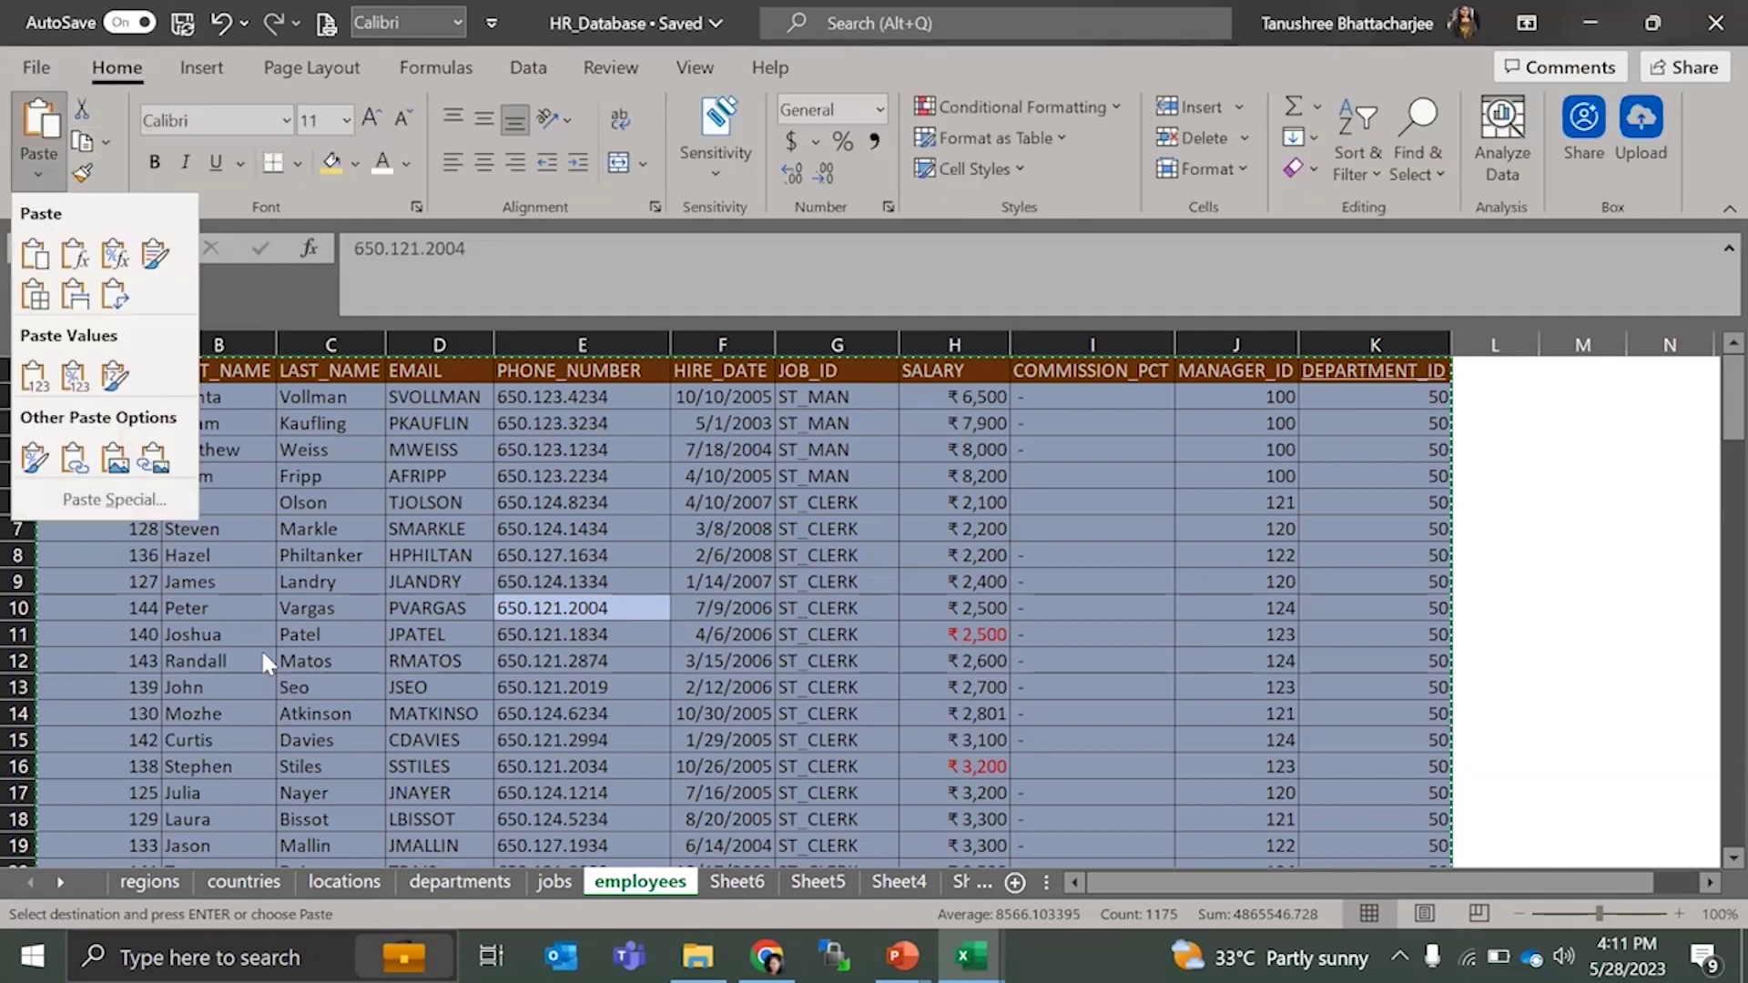
click(743, 903)
click(737, 881)
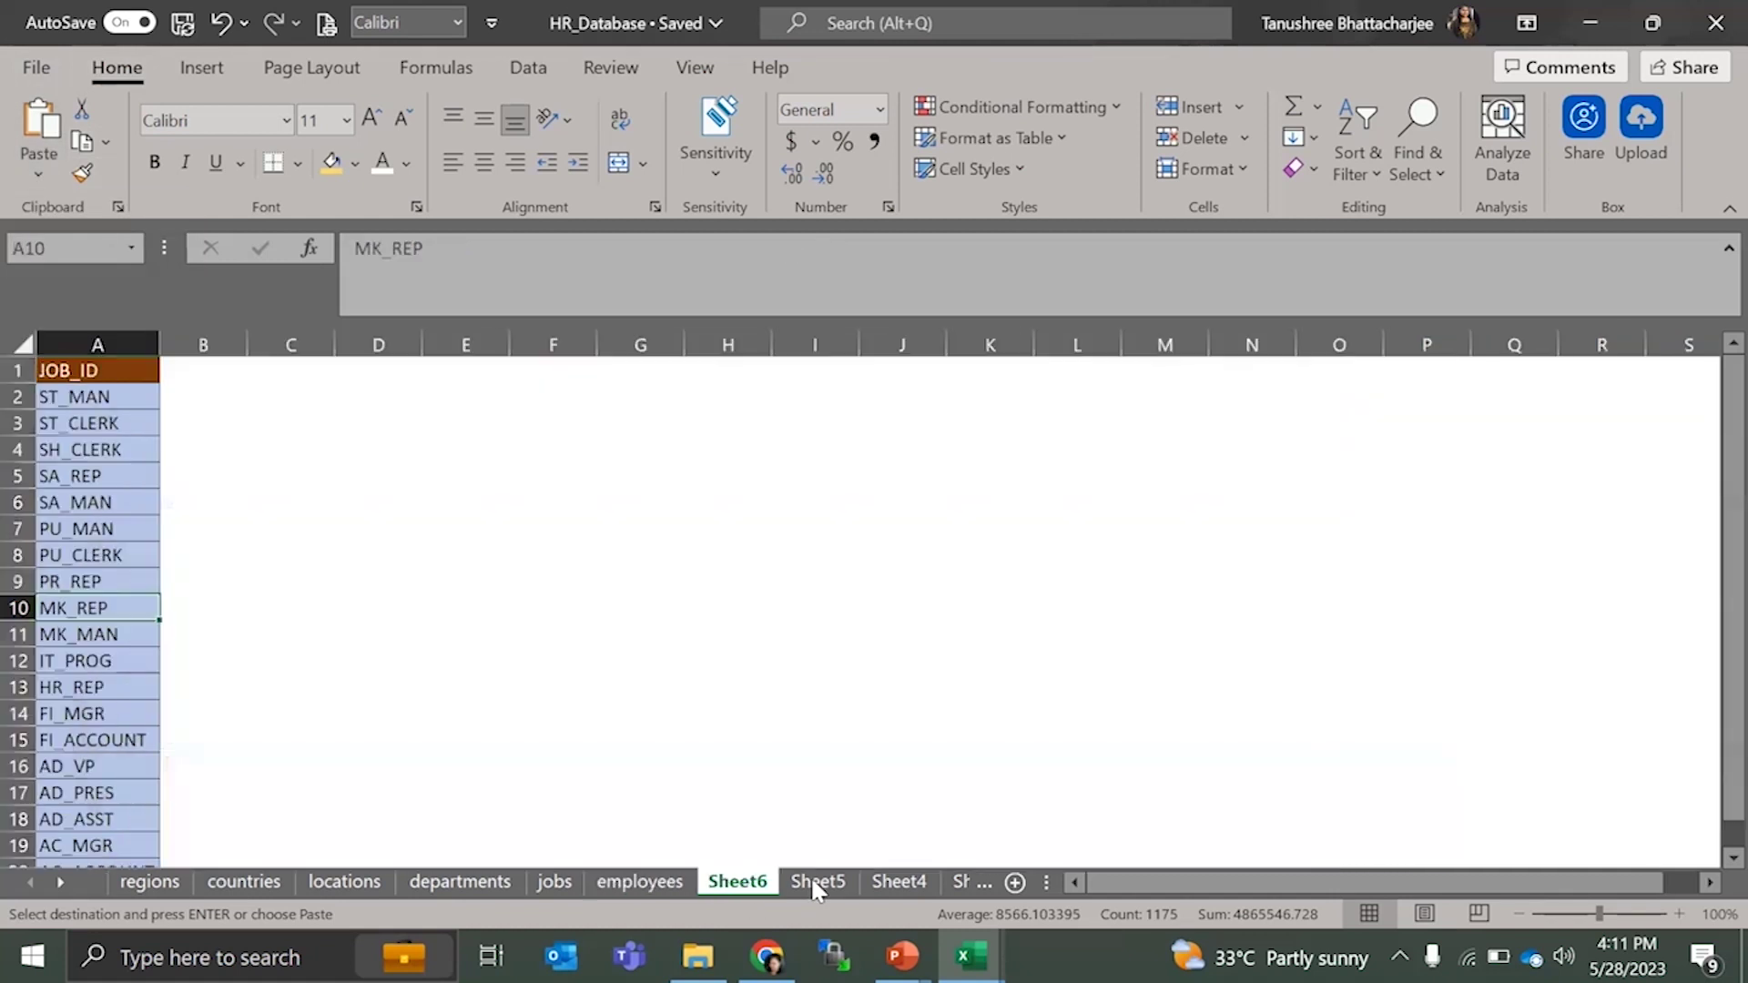
click(128, 369)
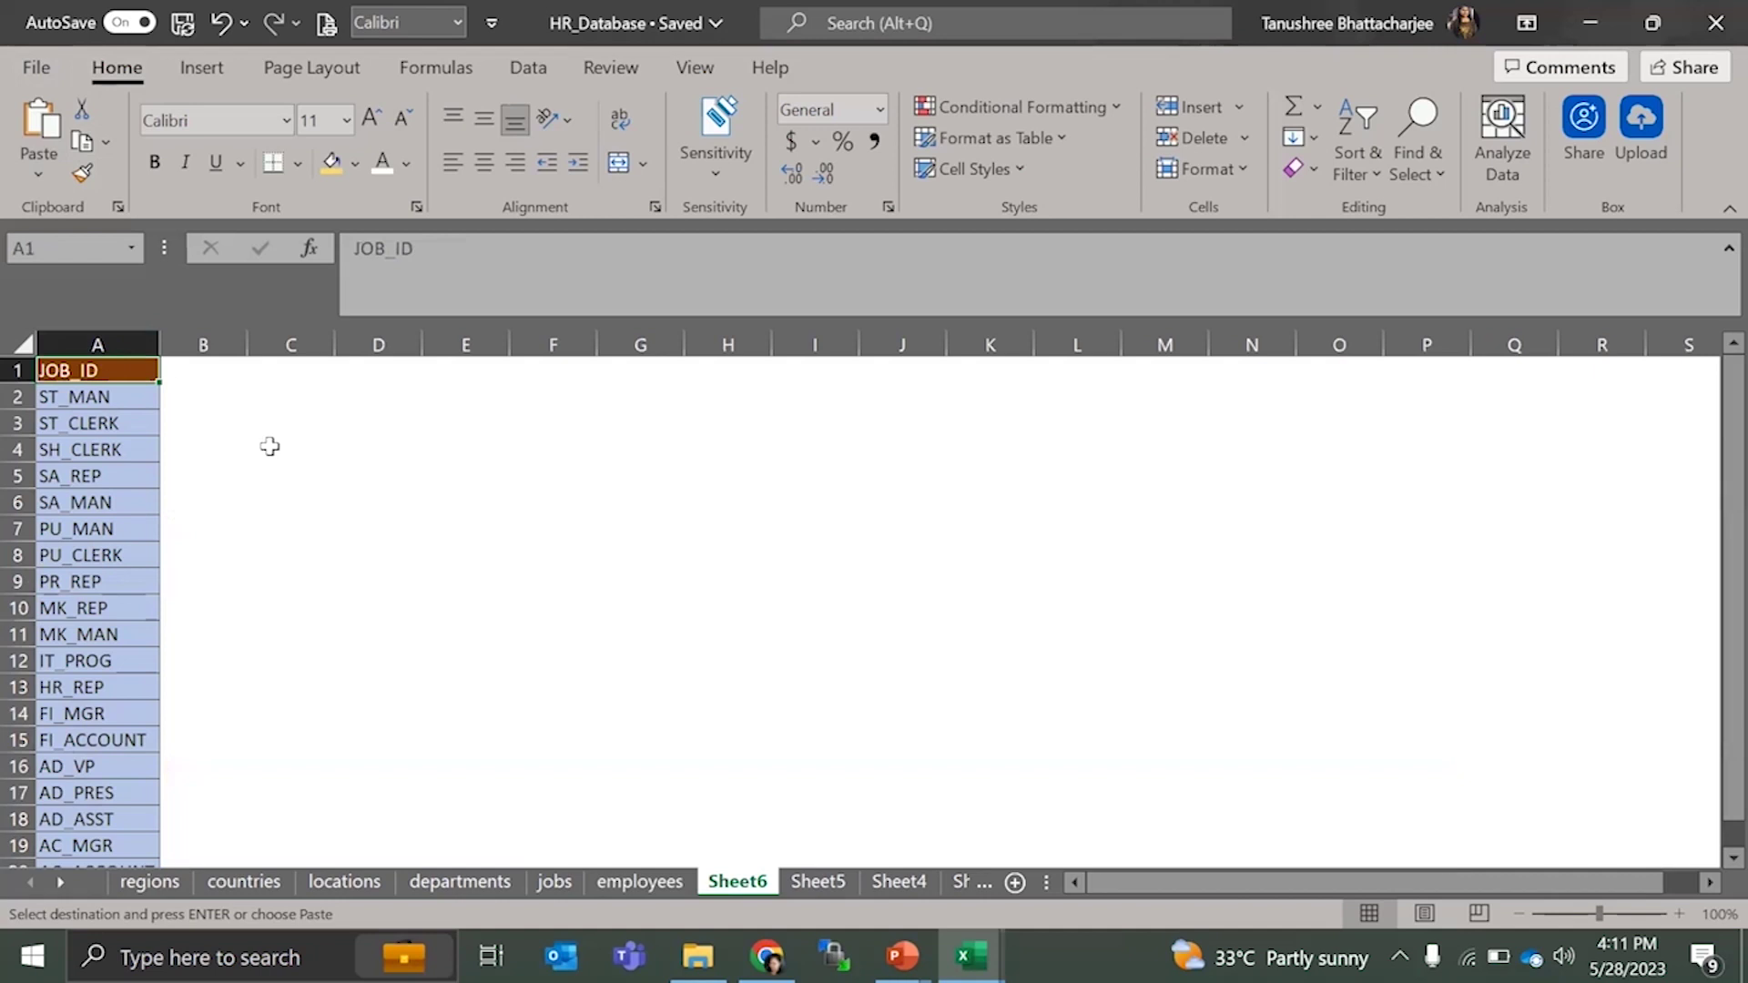
click(102, 346)
key(ctrl+minus)
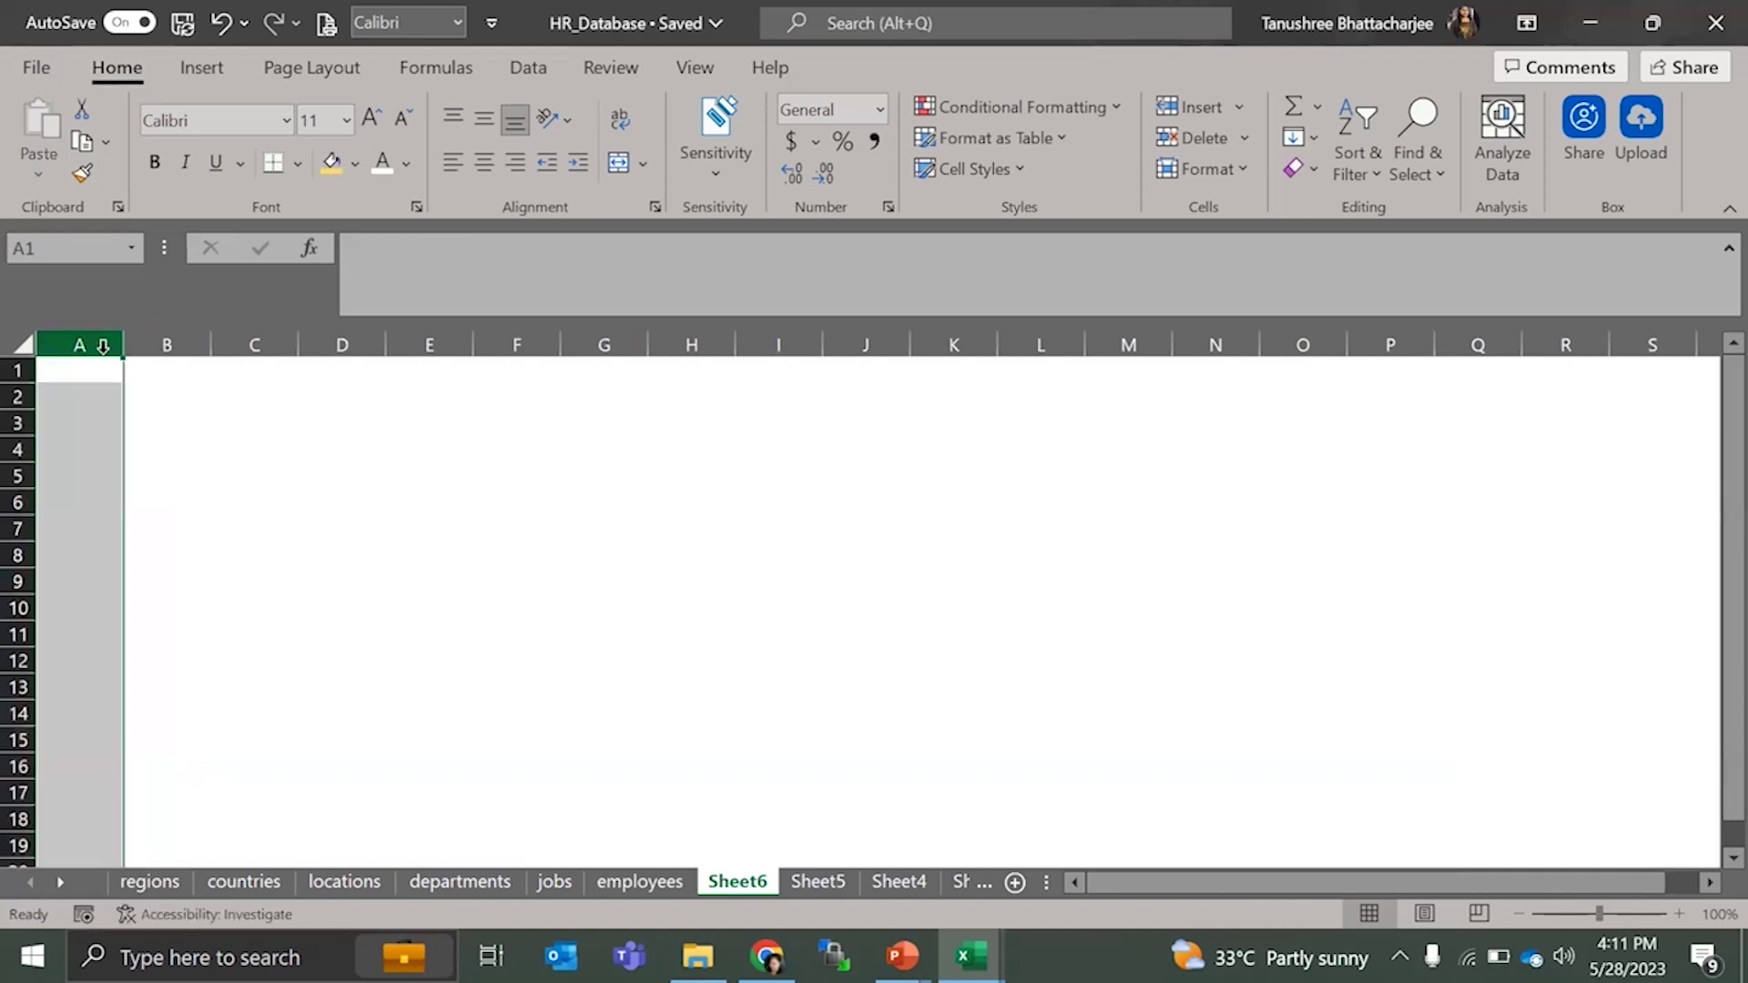
- Copy the employee table again and try a regular paste at cell A1 of Sheet6, undoing it
click(658, 881)
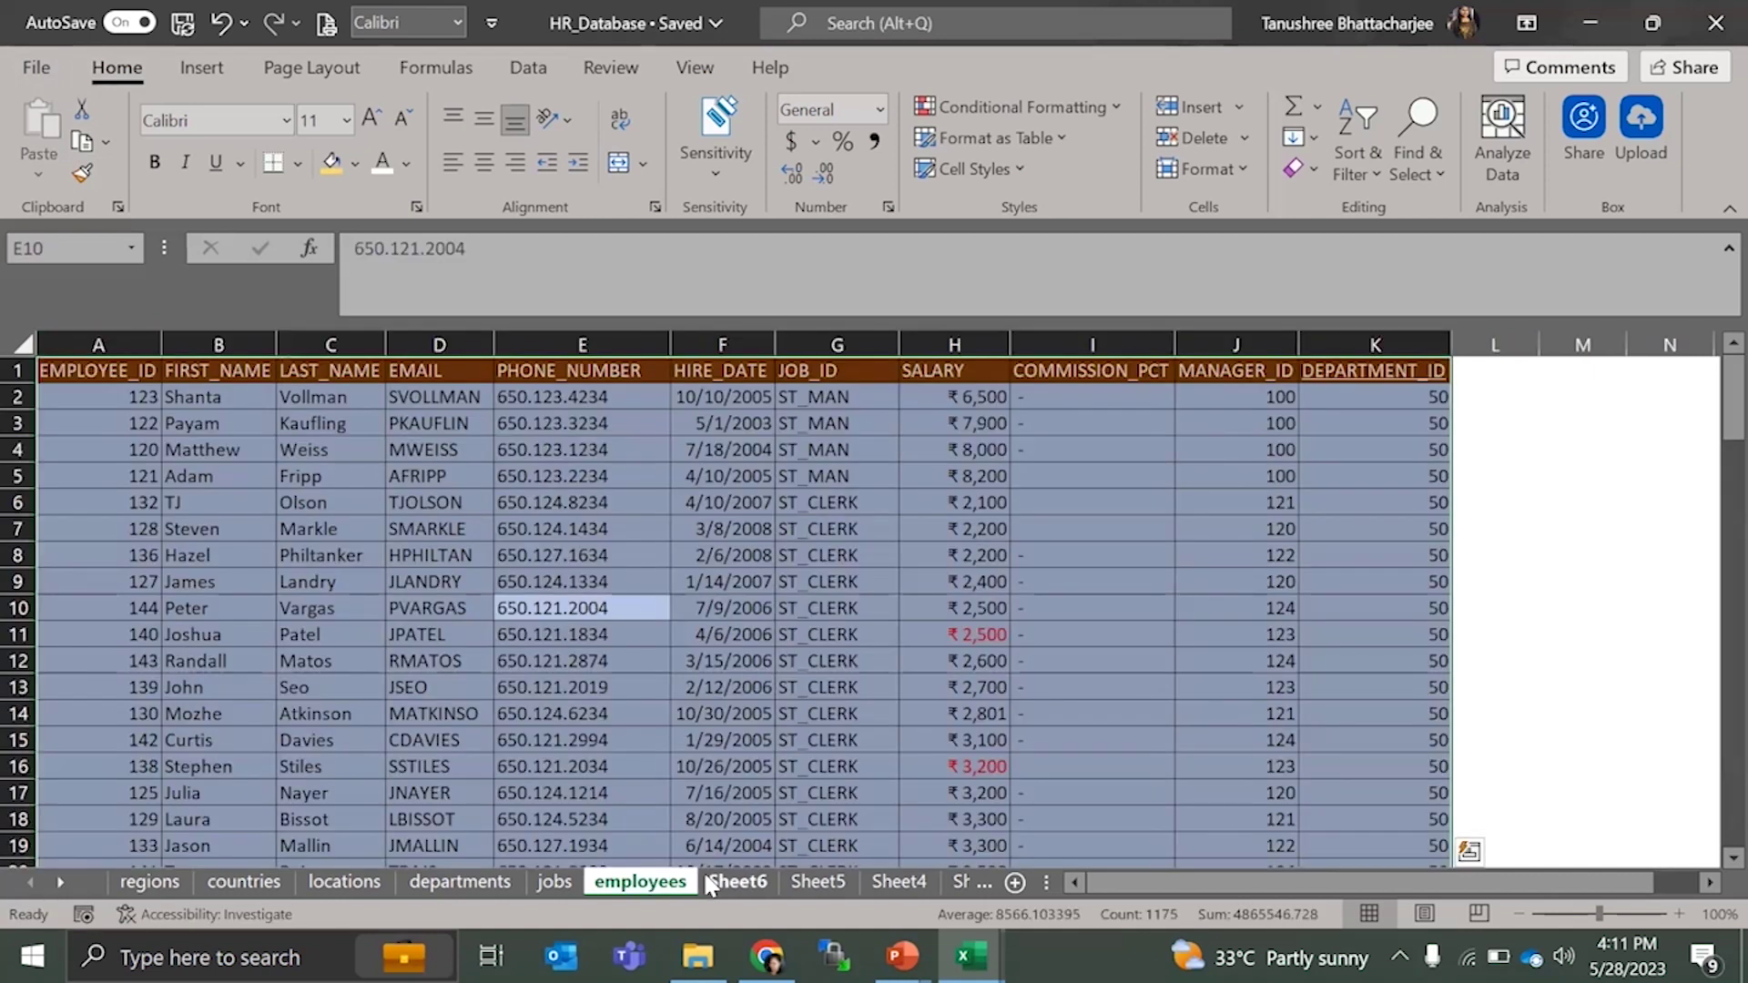
key(ctrl+c)
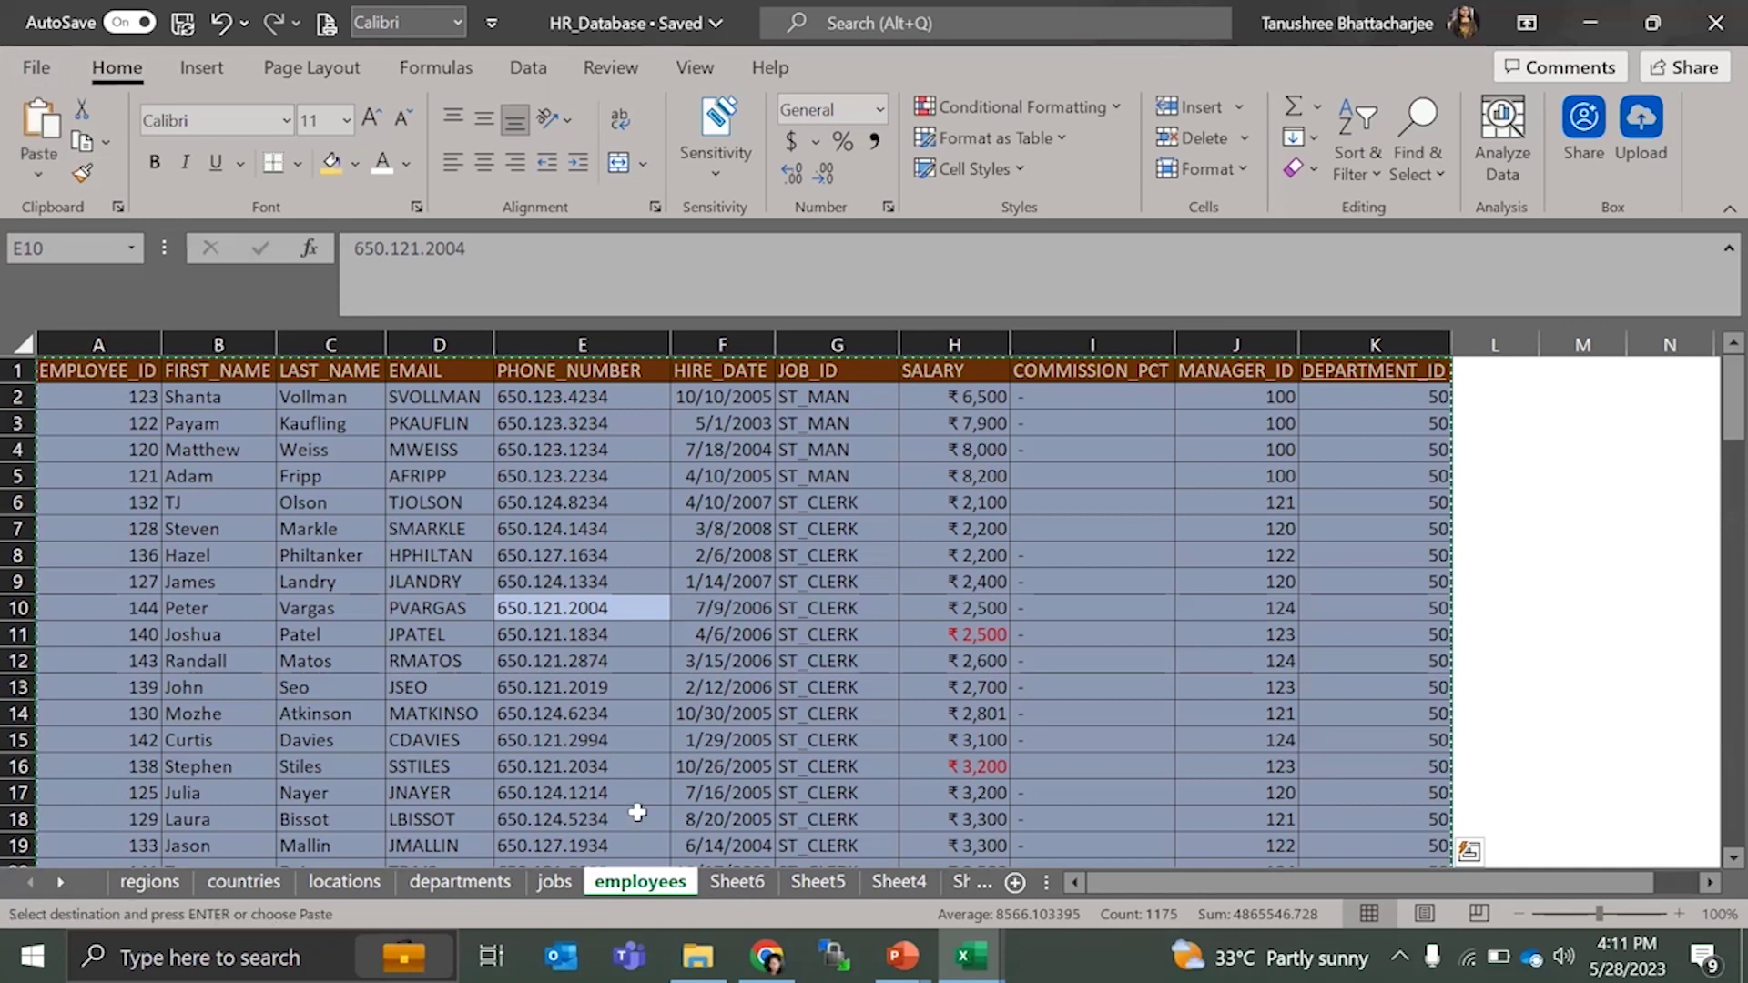
click(737, 883)
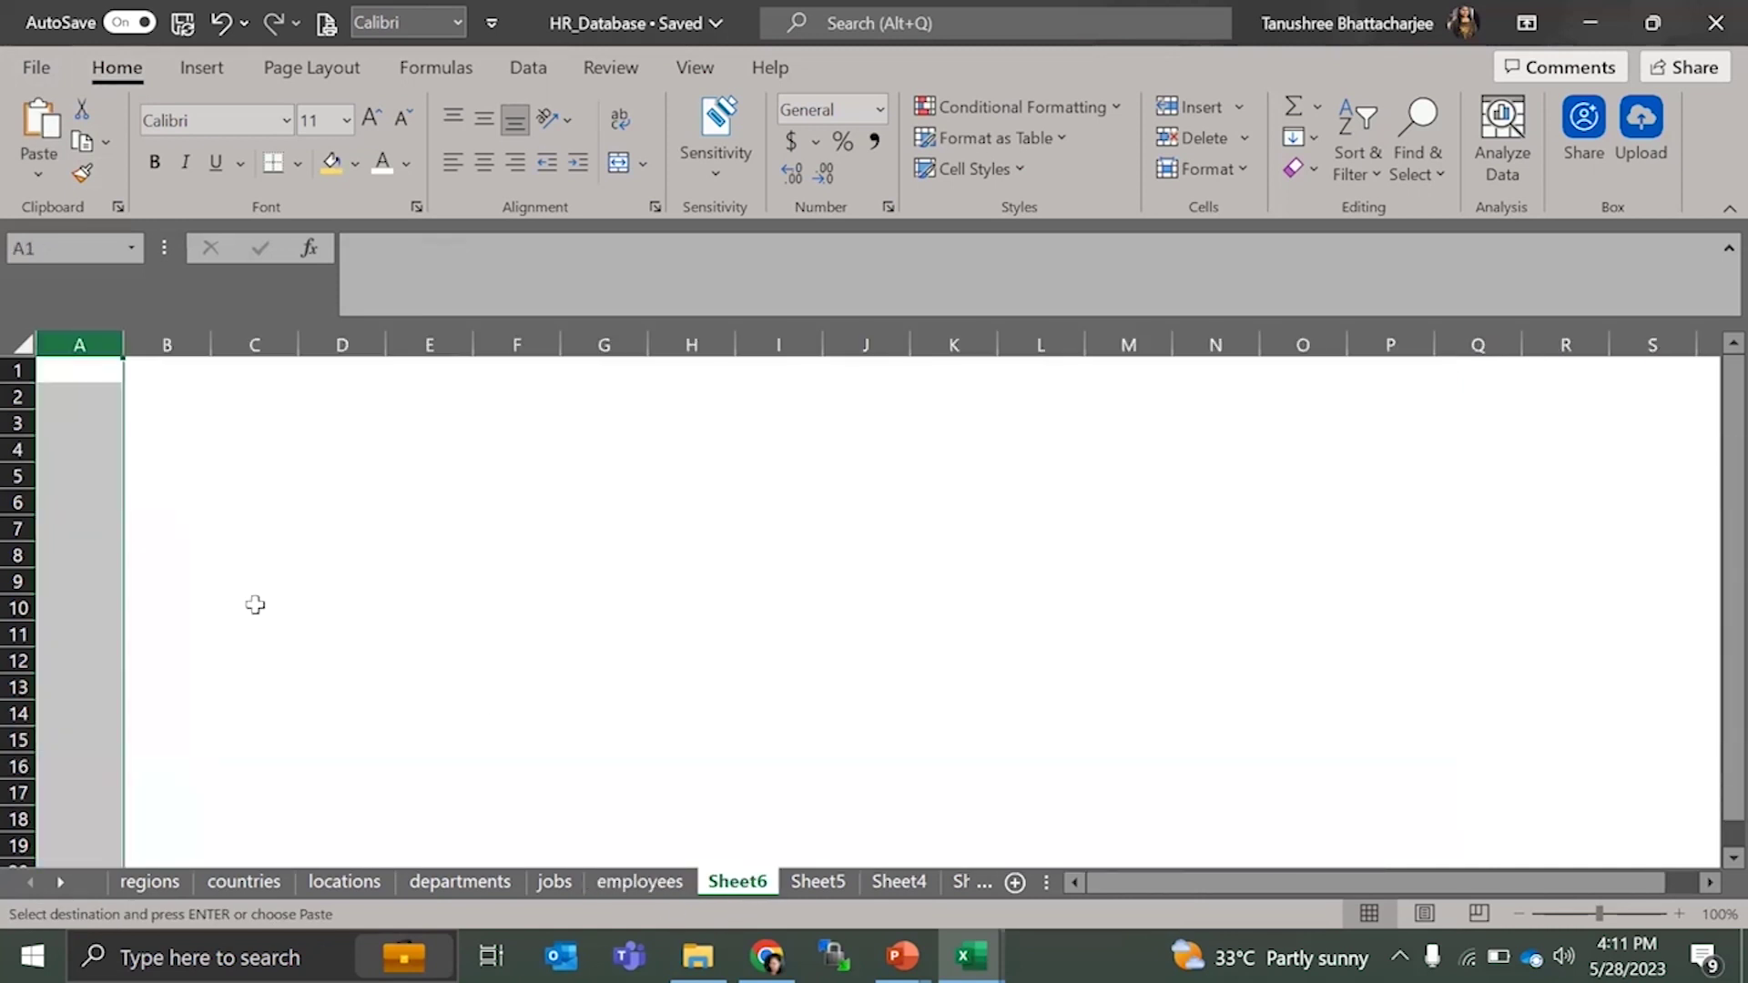
click(86, 364)
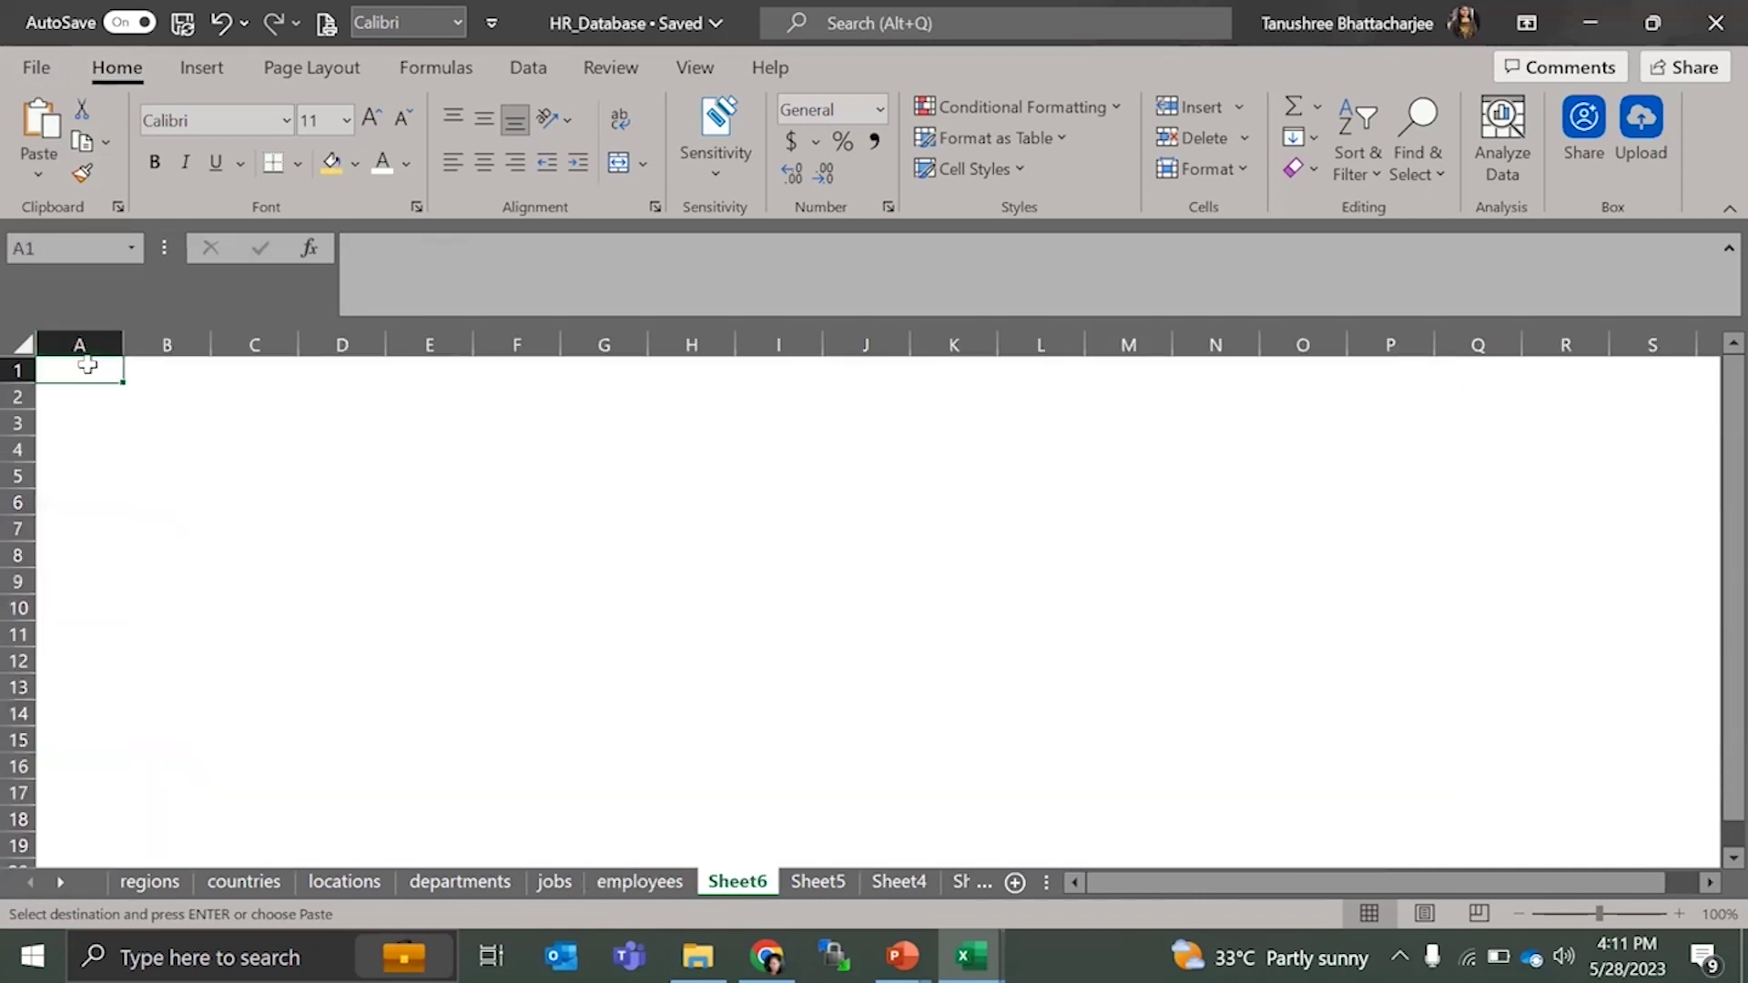
right_click(88, 369)
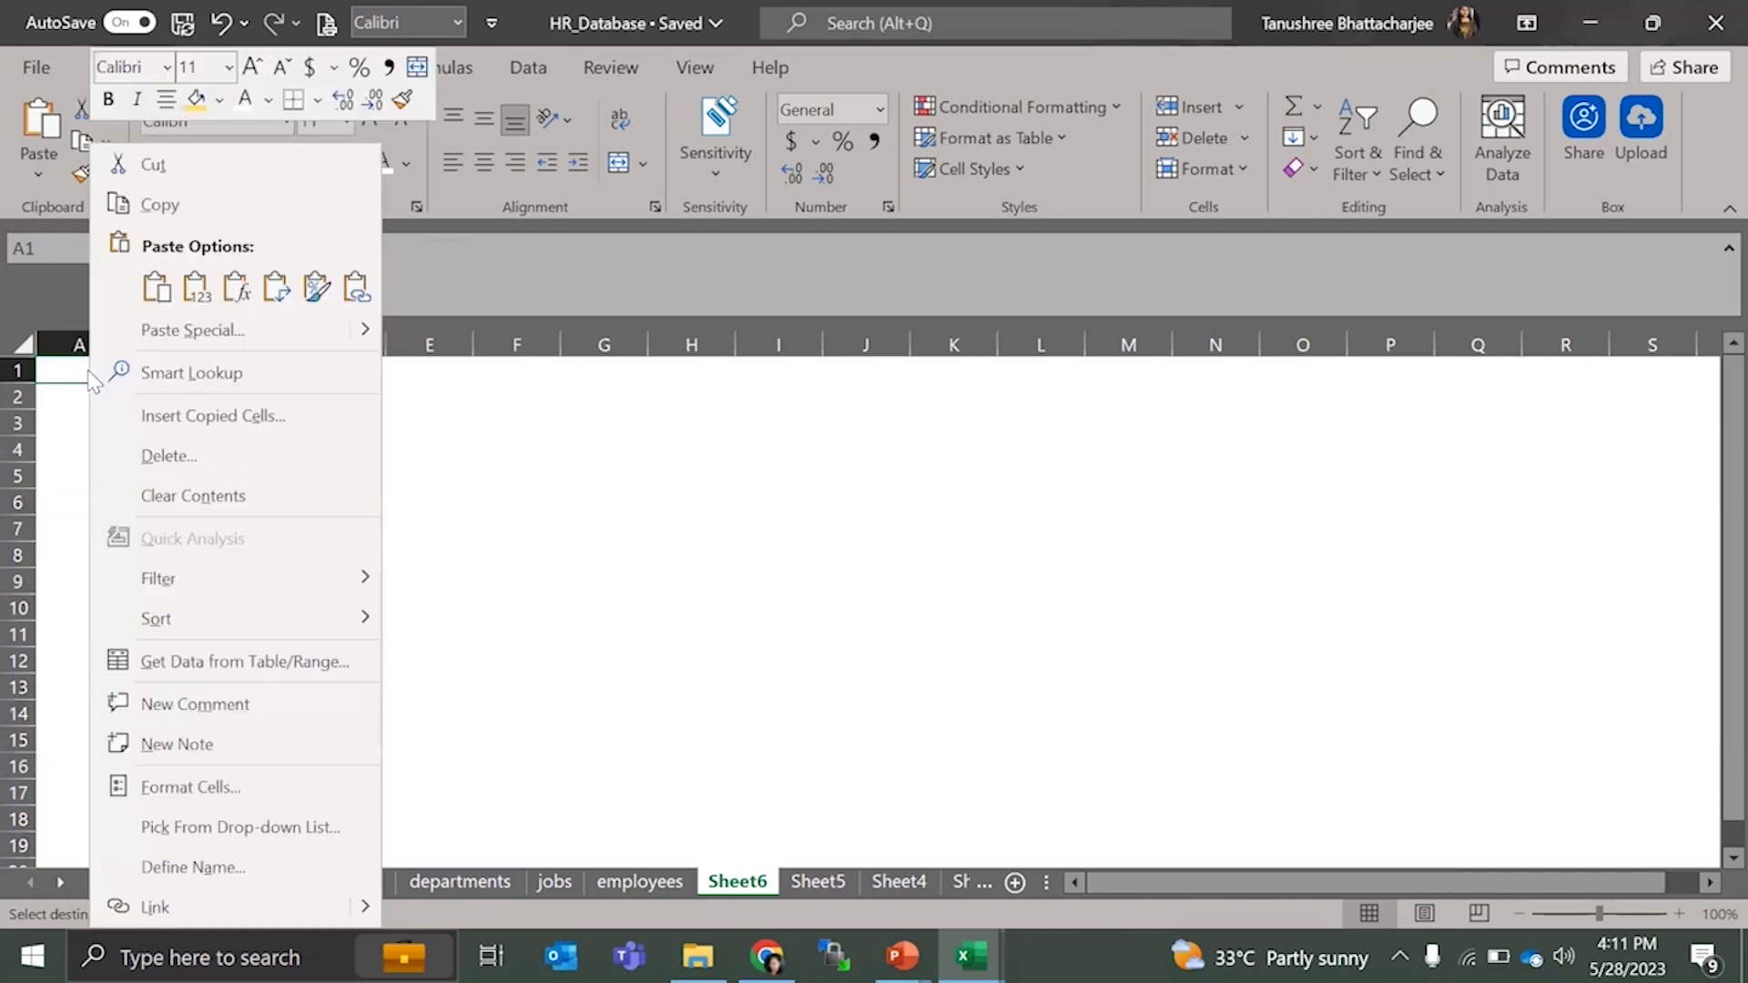
click(157, 288)
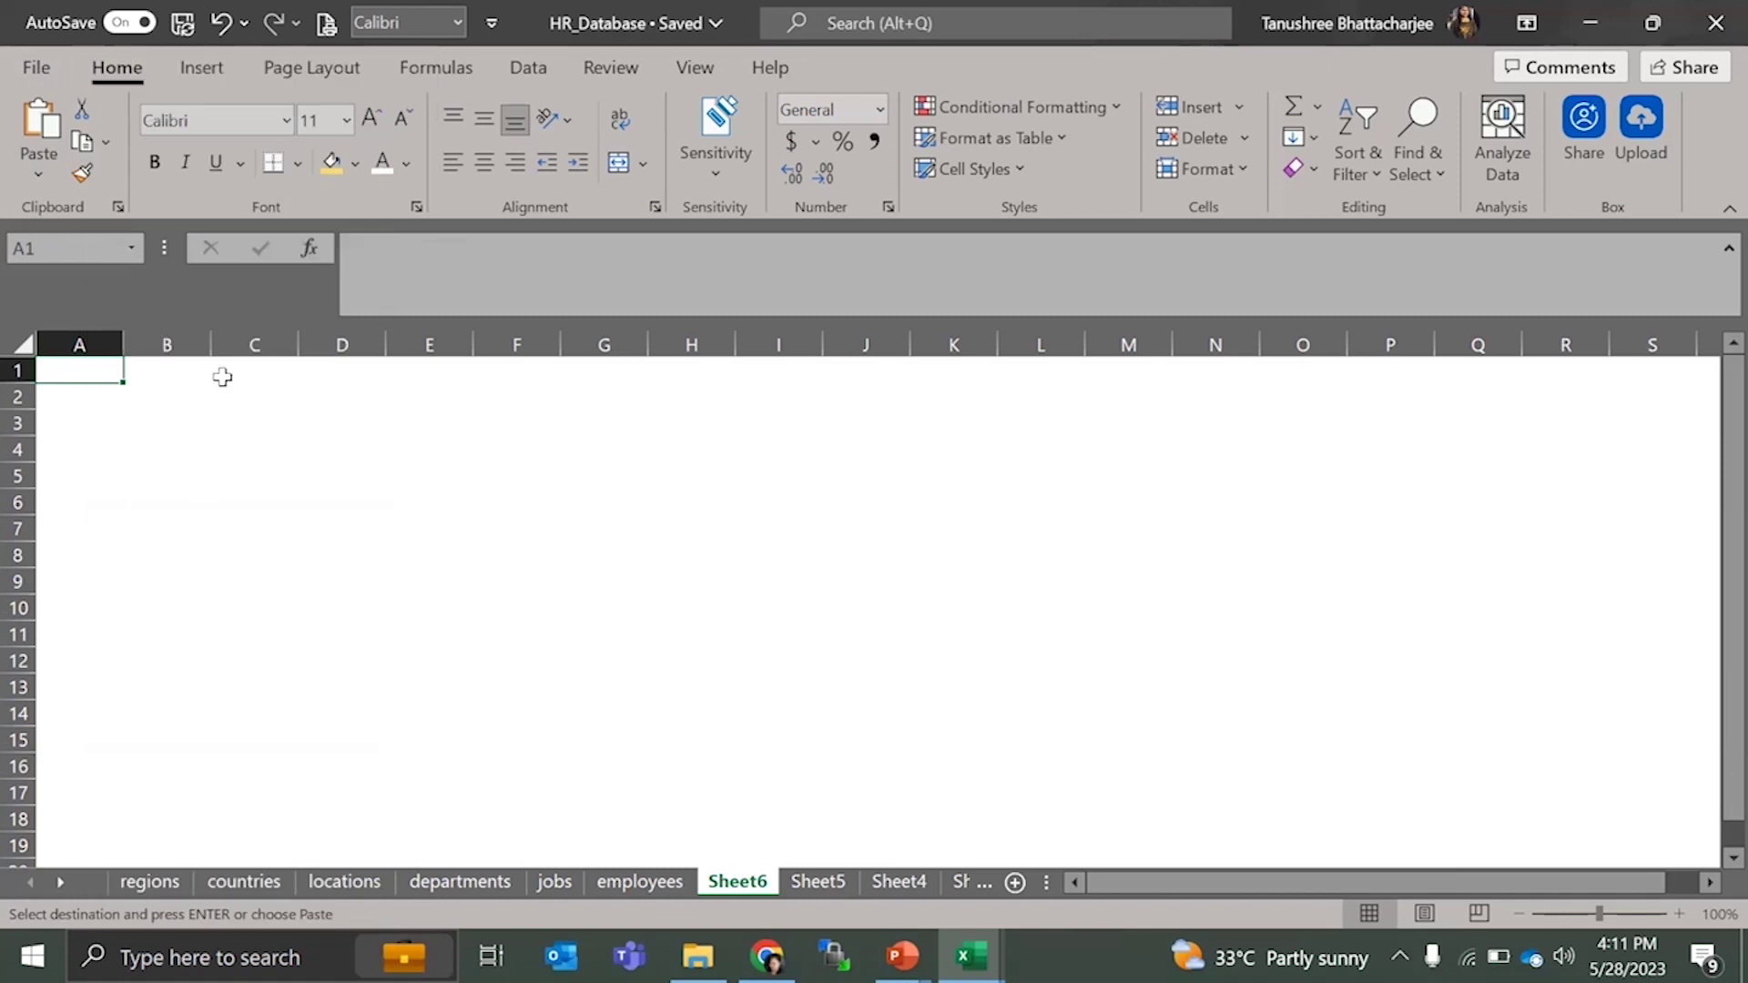
key(ctrl+z)
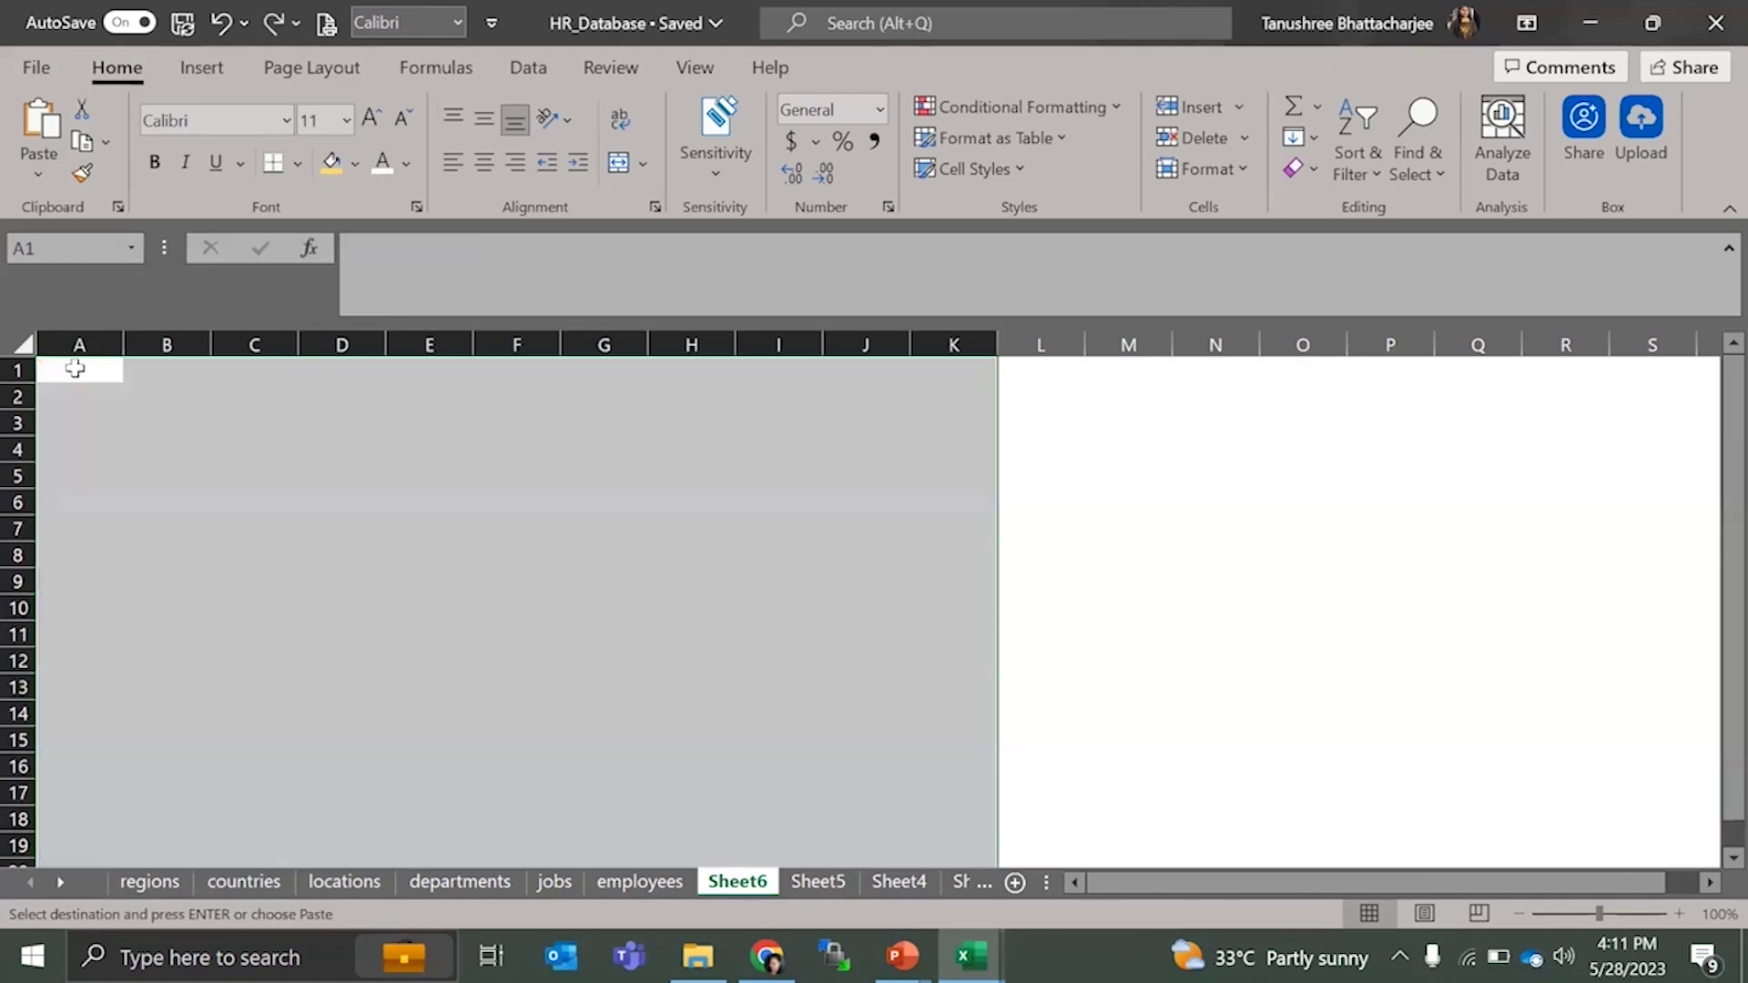
- Try pasting only the values of the employee table at cell A1 of Sheet6, and clear them again
right_click(73, 367)
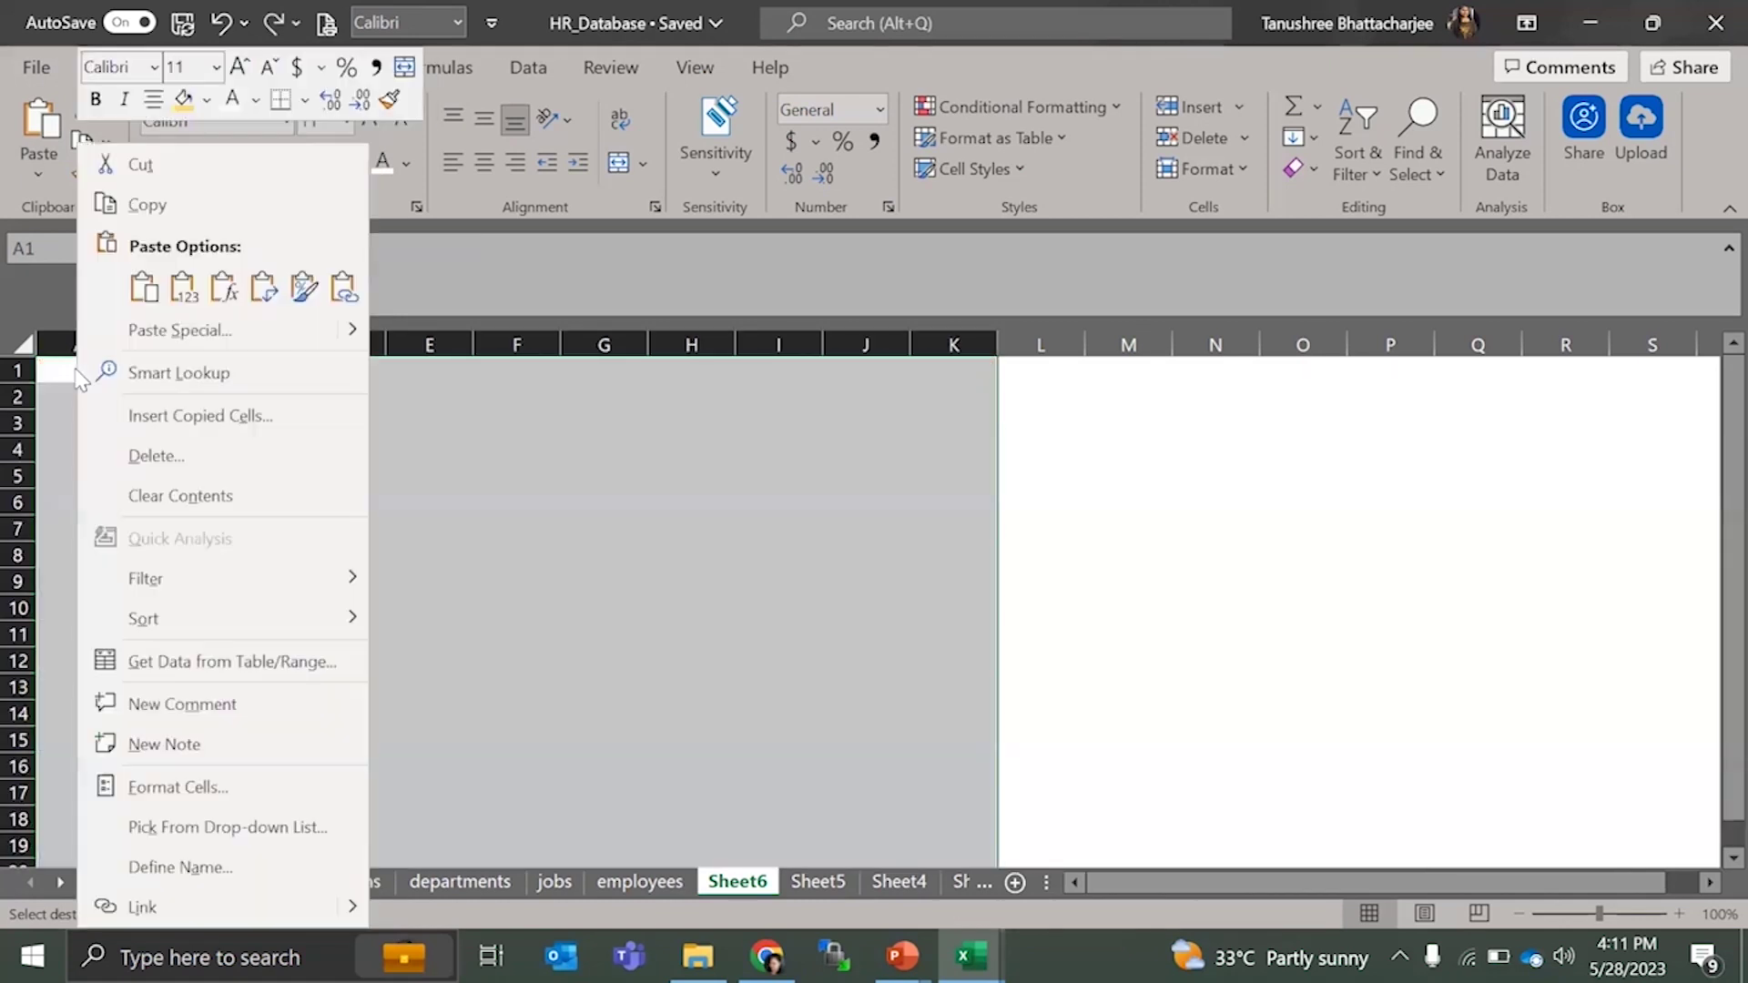
click(181, 287)
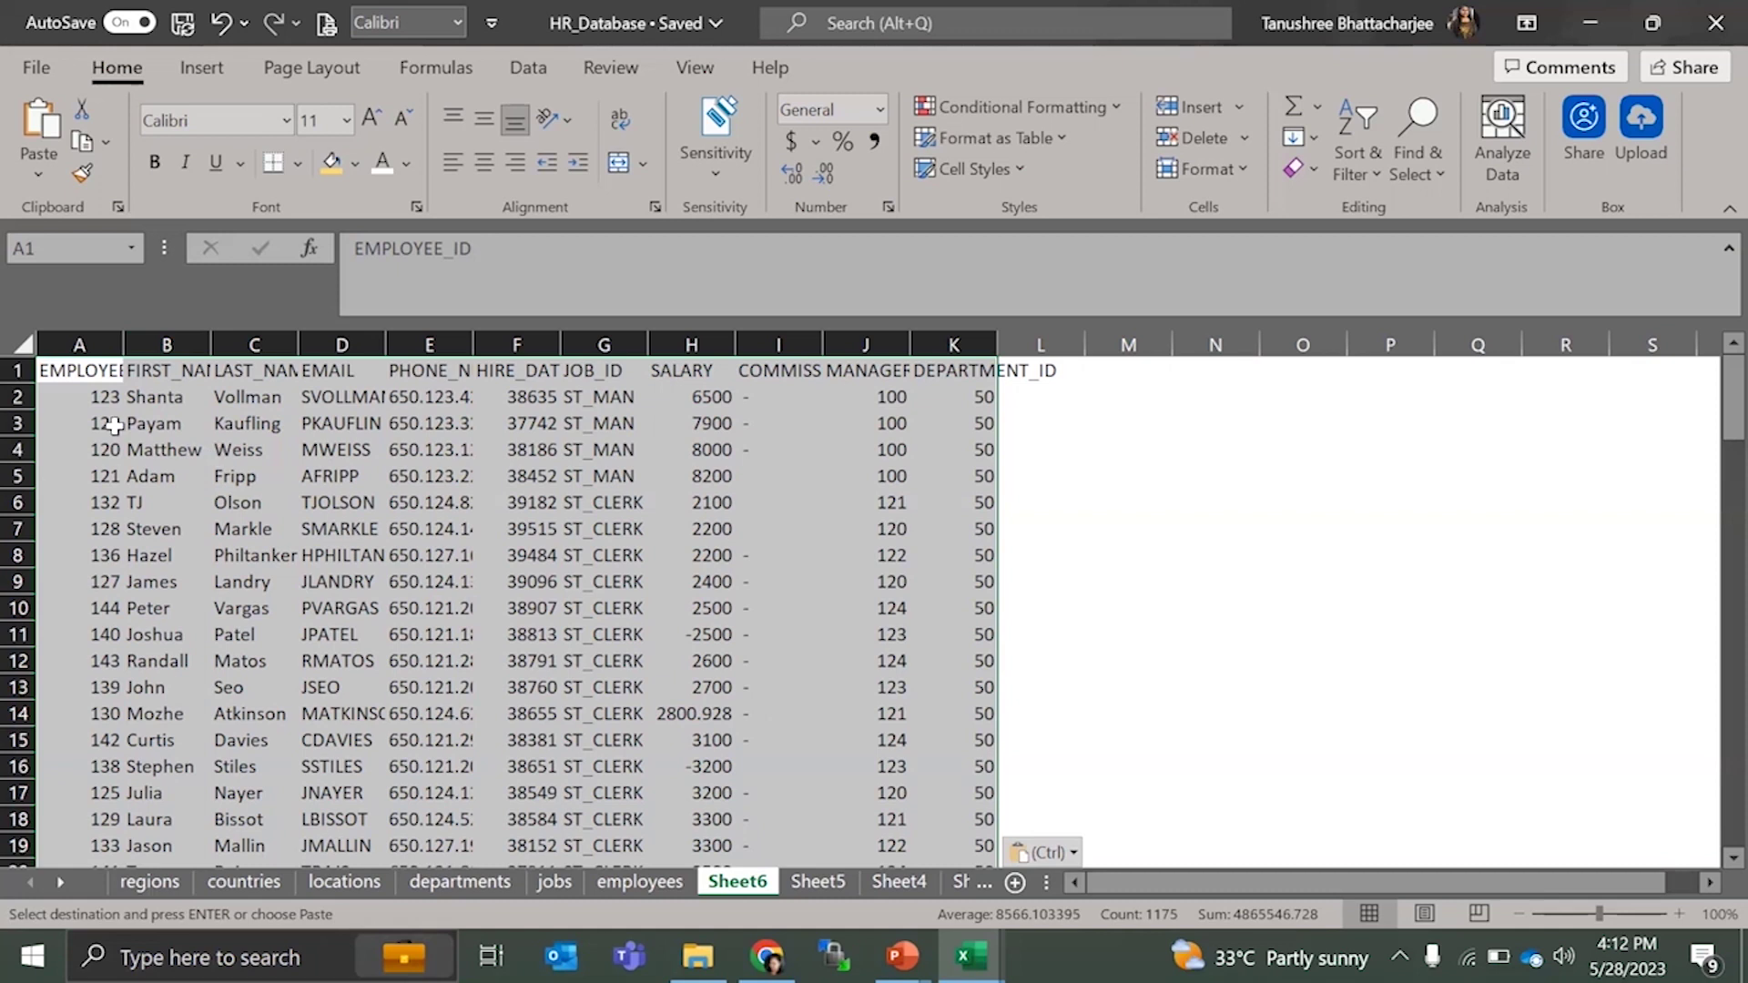
key(Delete)
right_click(90, 370)
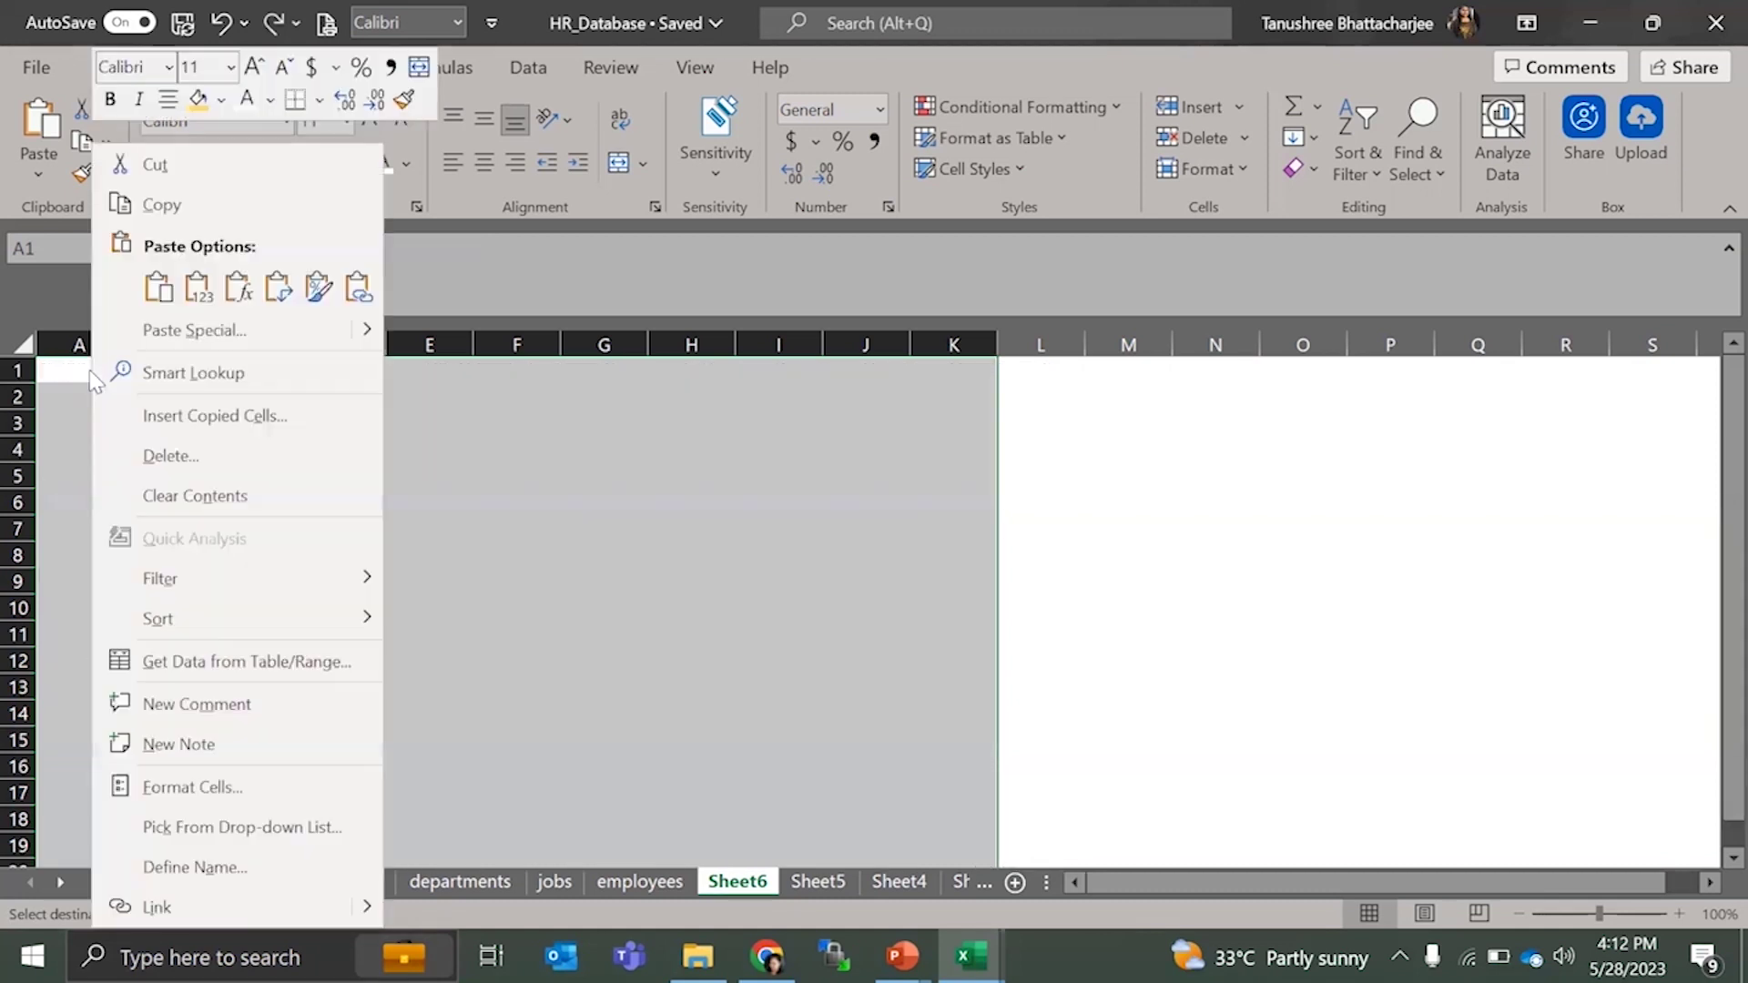
click(85, 375)
right_click(81, 372)
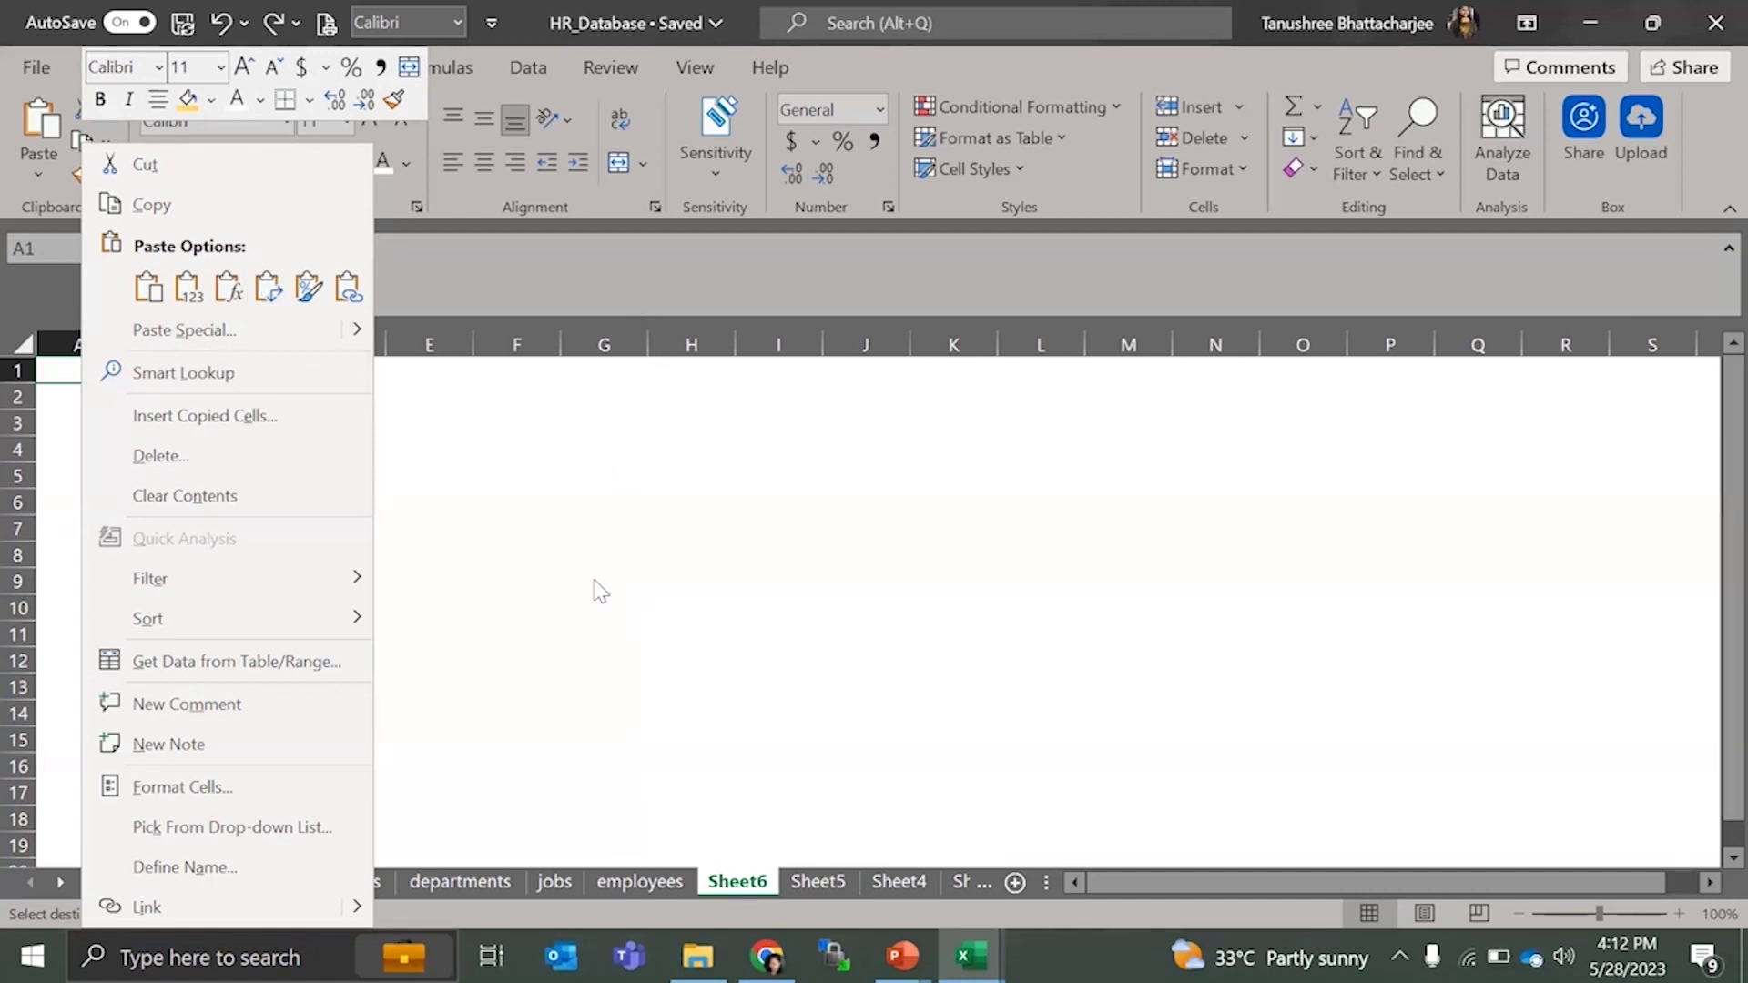
key(Escape)
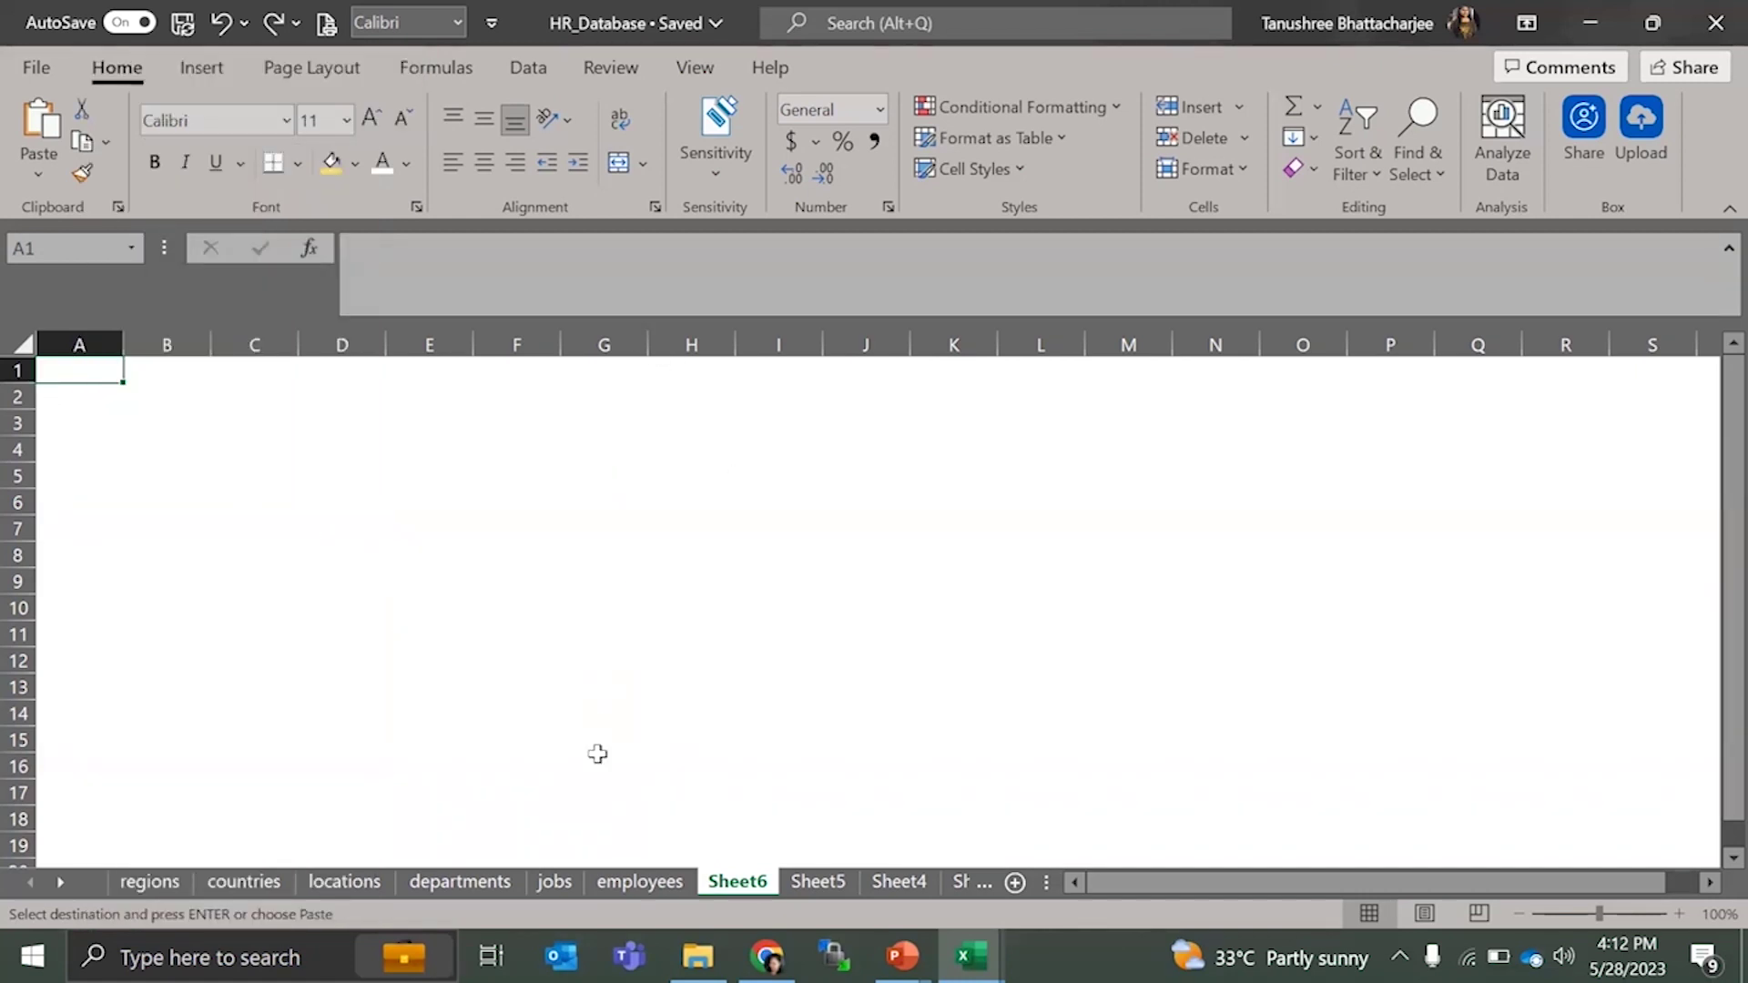
- Copy the job IDs in G2:G9 of the employees sheet and paste them transposed at A1 of Sheet6
click(639, 882)
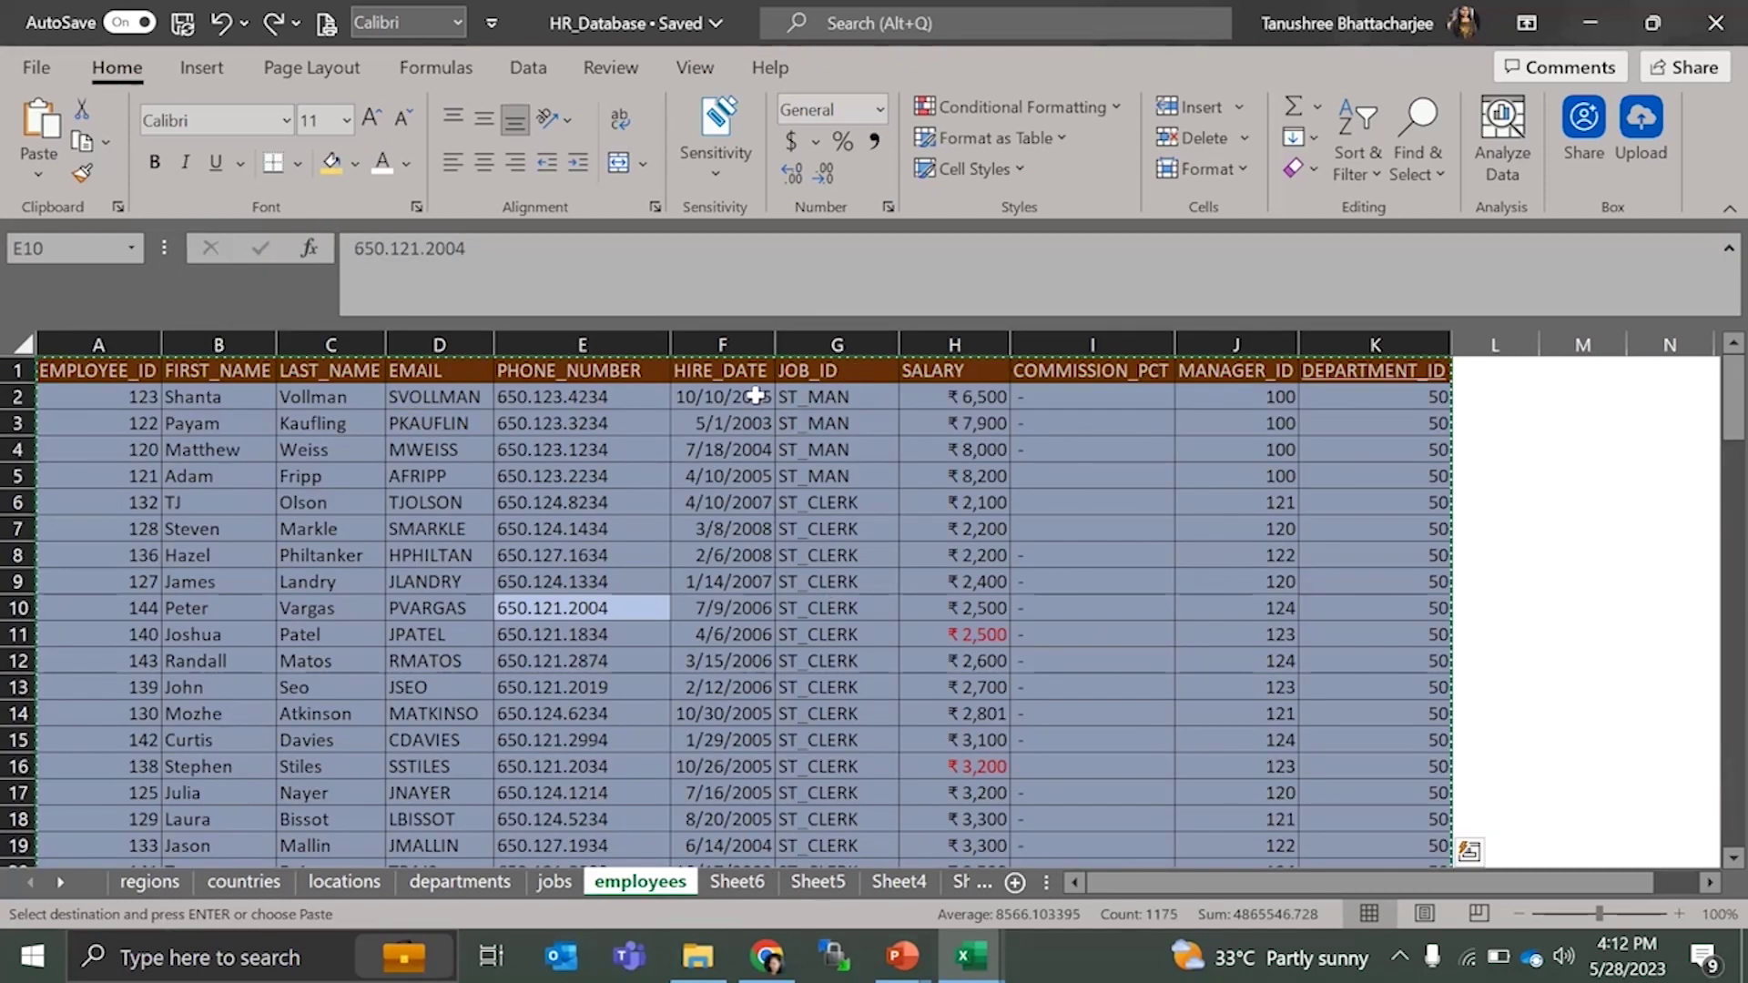
drag(837, 398, 836, 574)
key(ctrl+c)
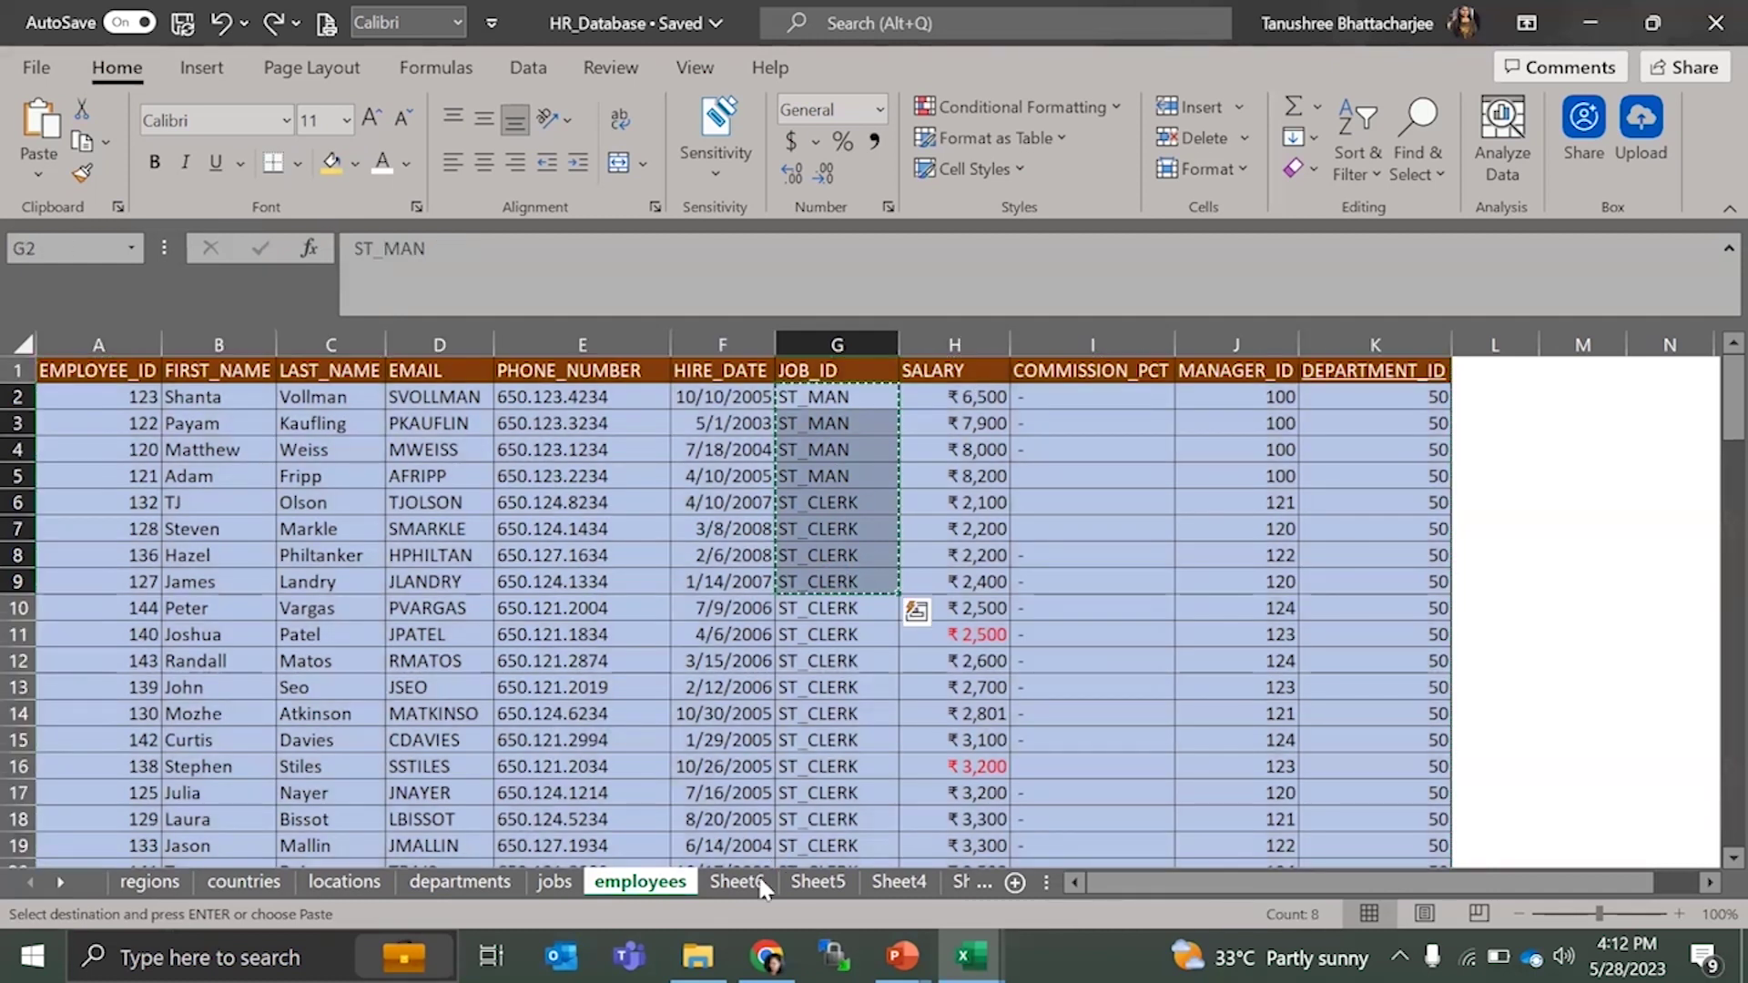
click(735, 881)
right_click(52, 370)
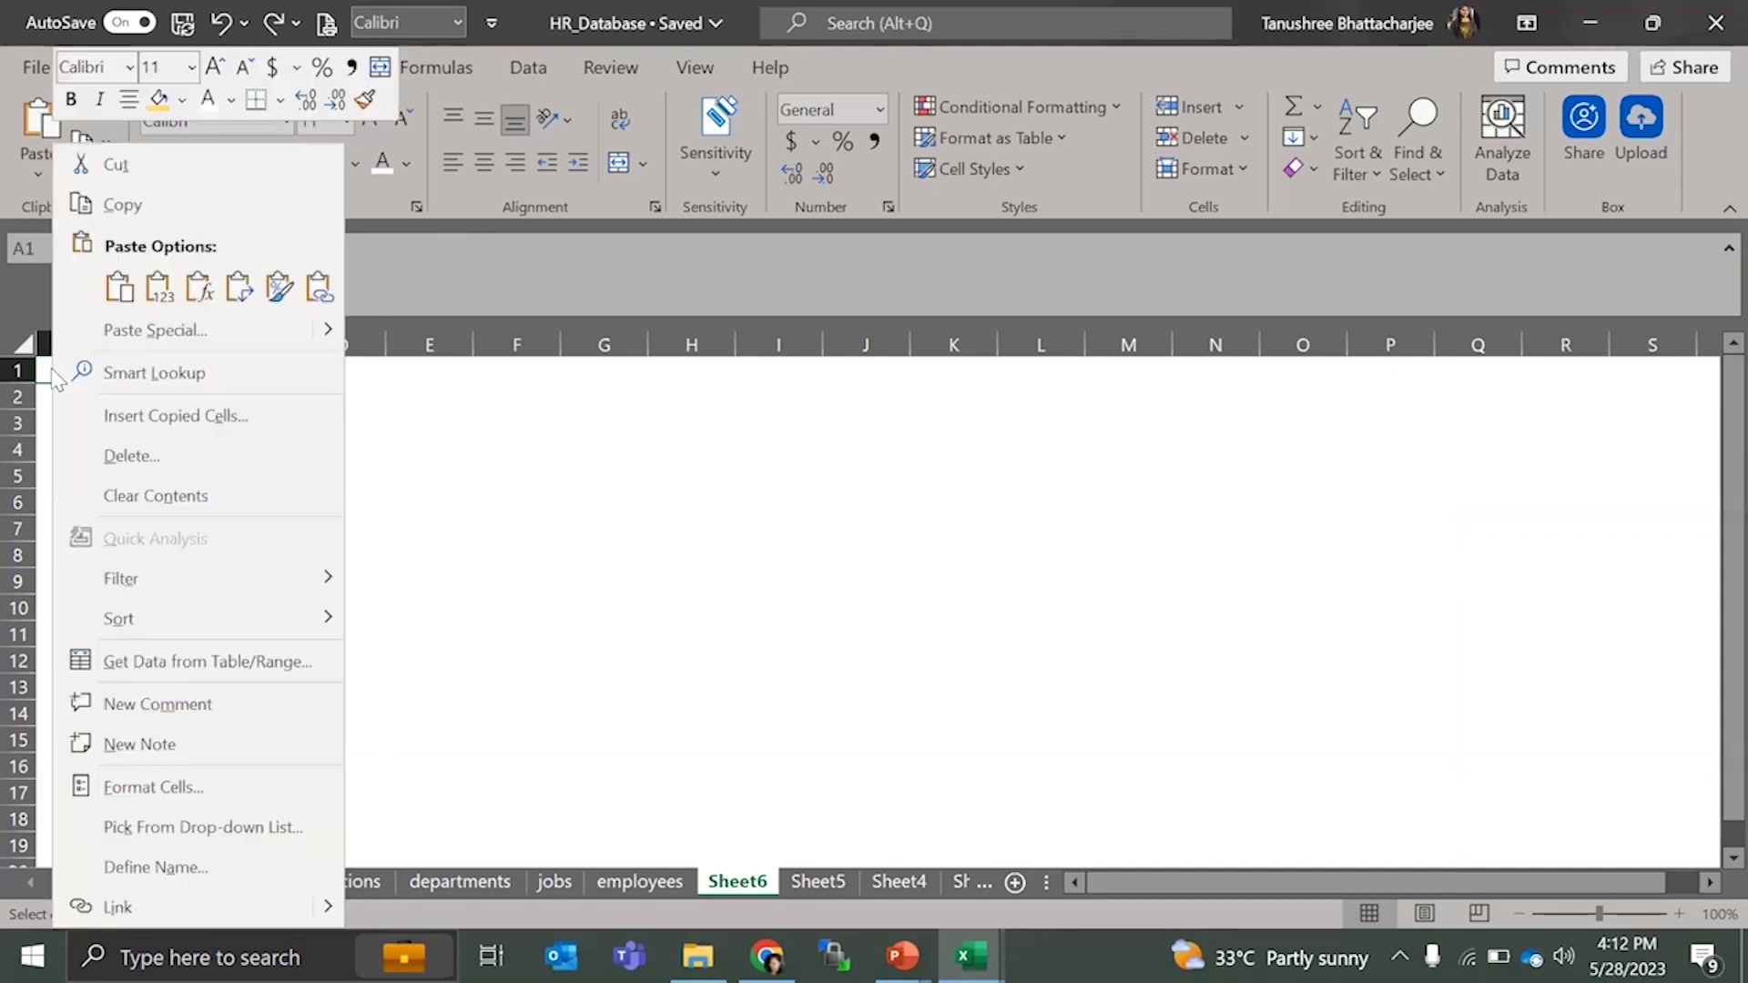
click(240, 287)
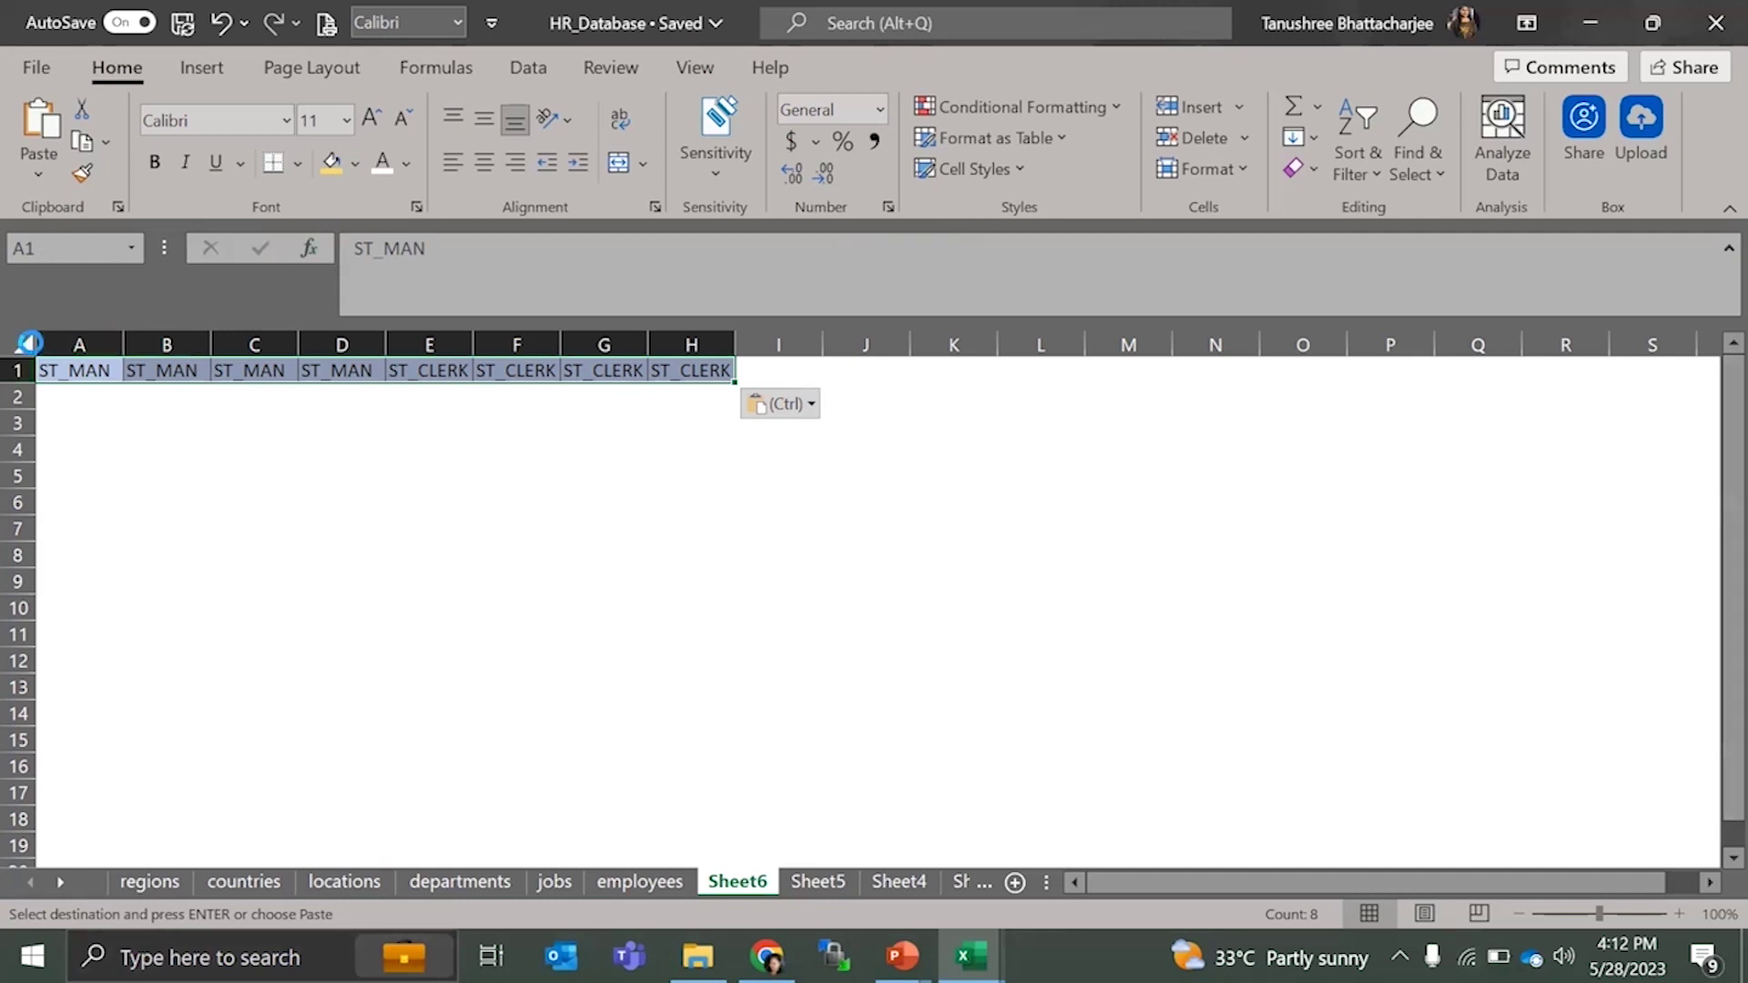
- Clear the transposed job IDs from row 1 of Sheet6
key(Delete)
click(129, 433)
click(55, 364)
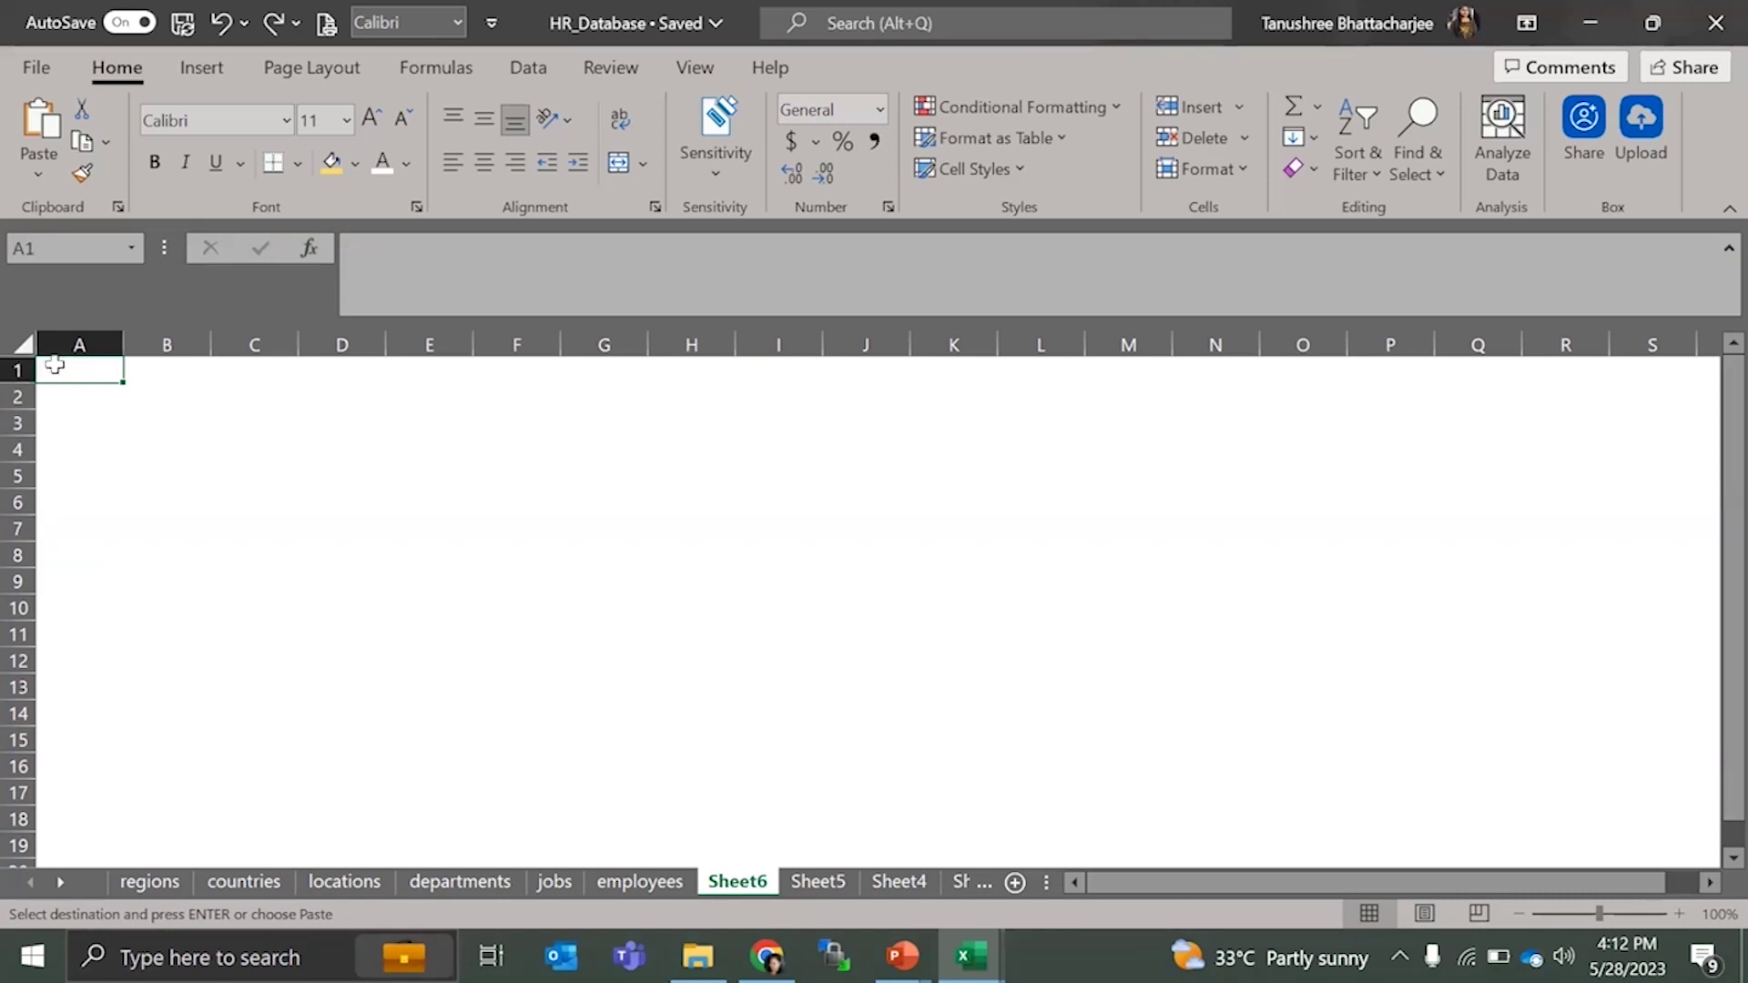
right_click(54, 375)
click(509, 498)
- Copy the whole employee table from the employees sheet, including its header row
click(615, 880)
click(381, 581)
key(ctrl+a)
key(ctrl+c)
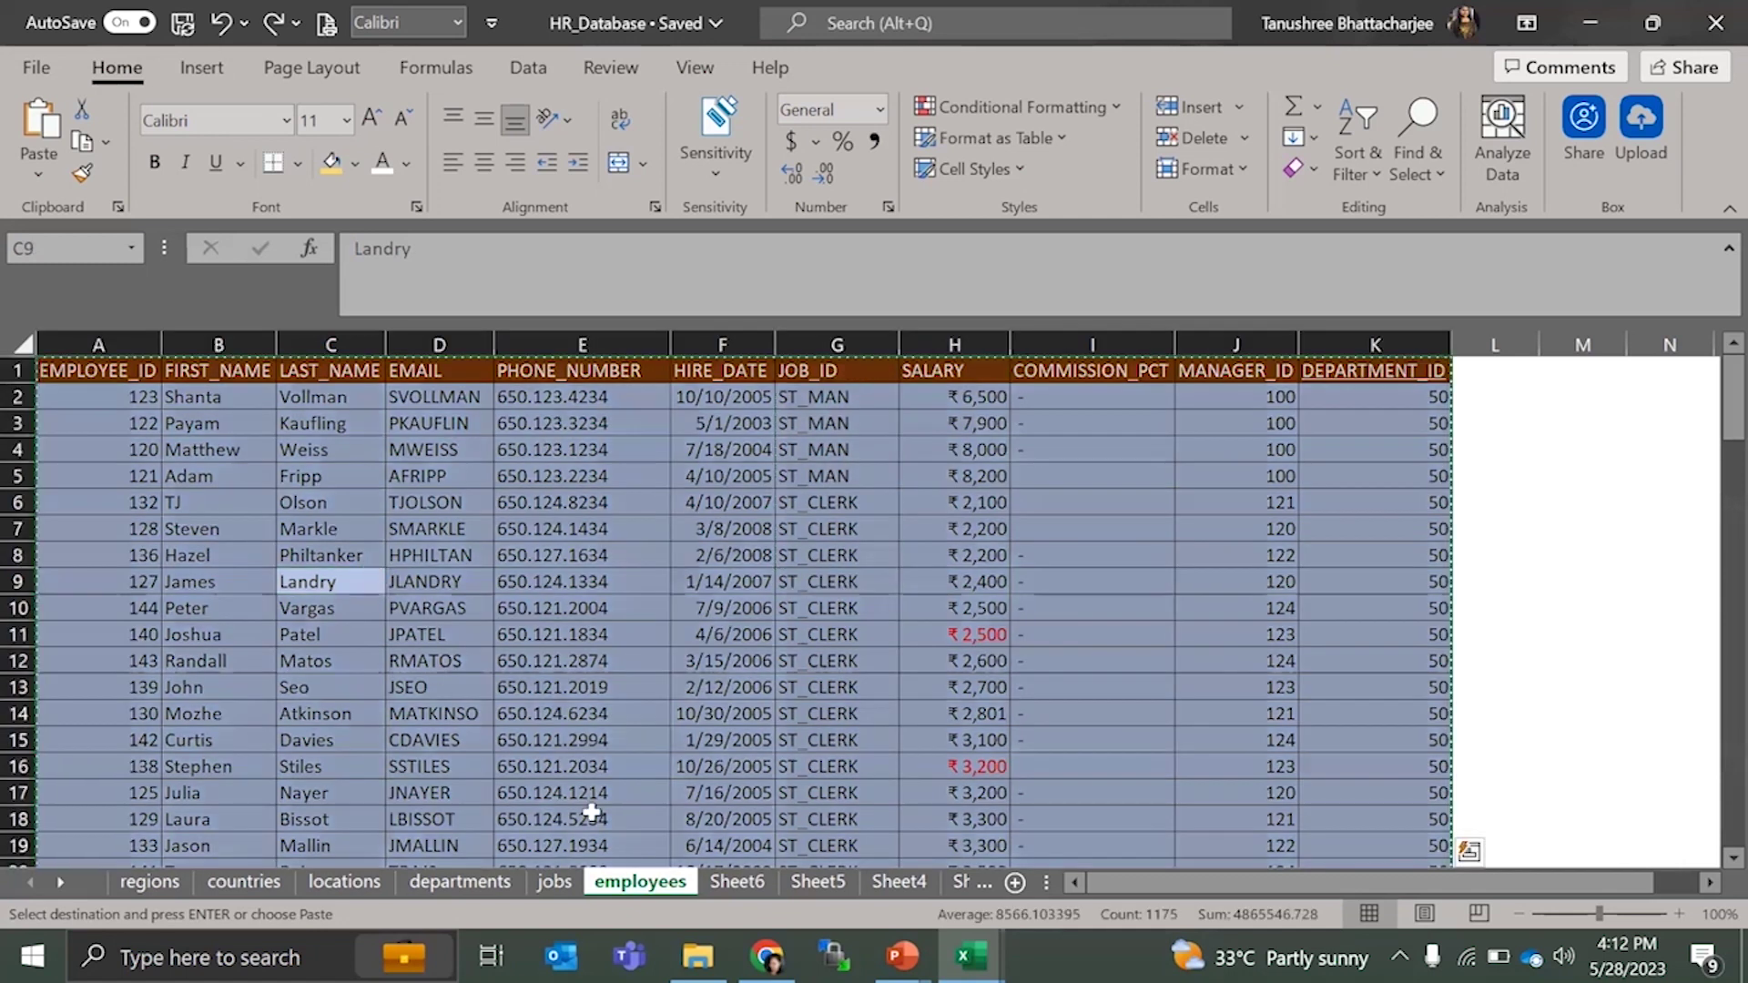
- Try pasting the employee table with its full formatting at A1 of Sheet6, and undo the paste
click(742, 884)
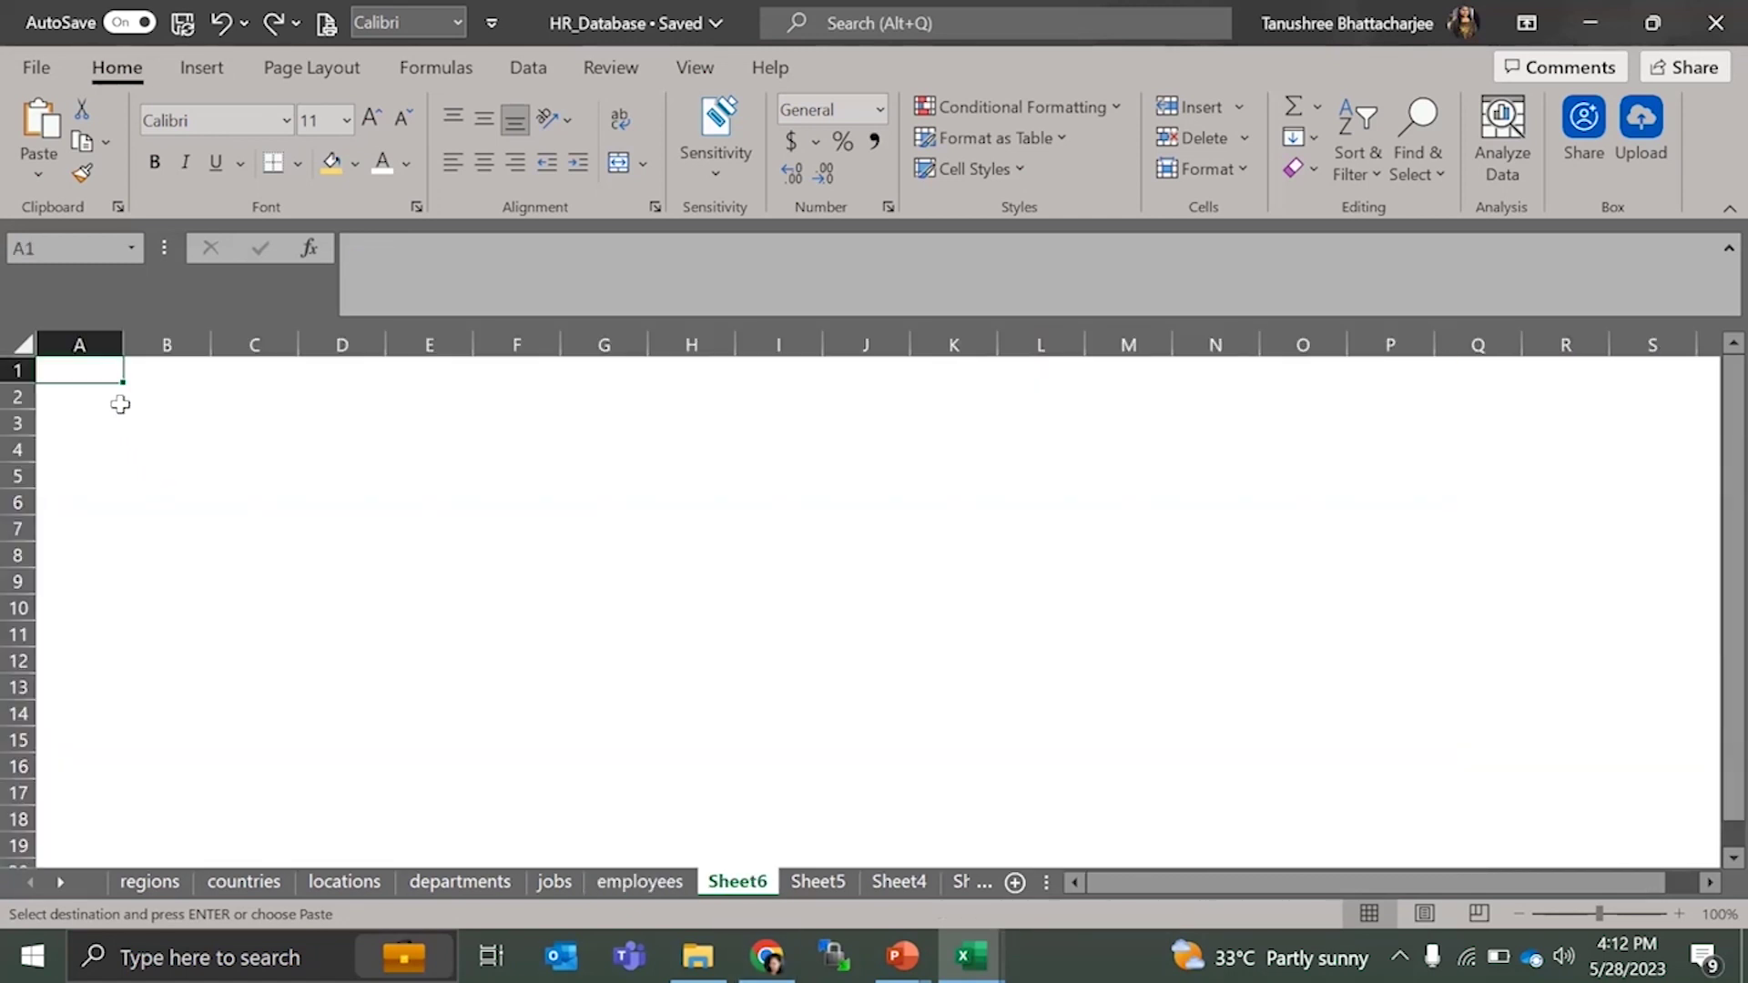
key(ctrl+v)
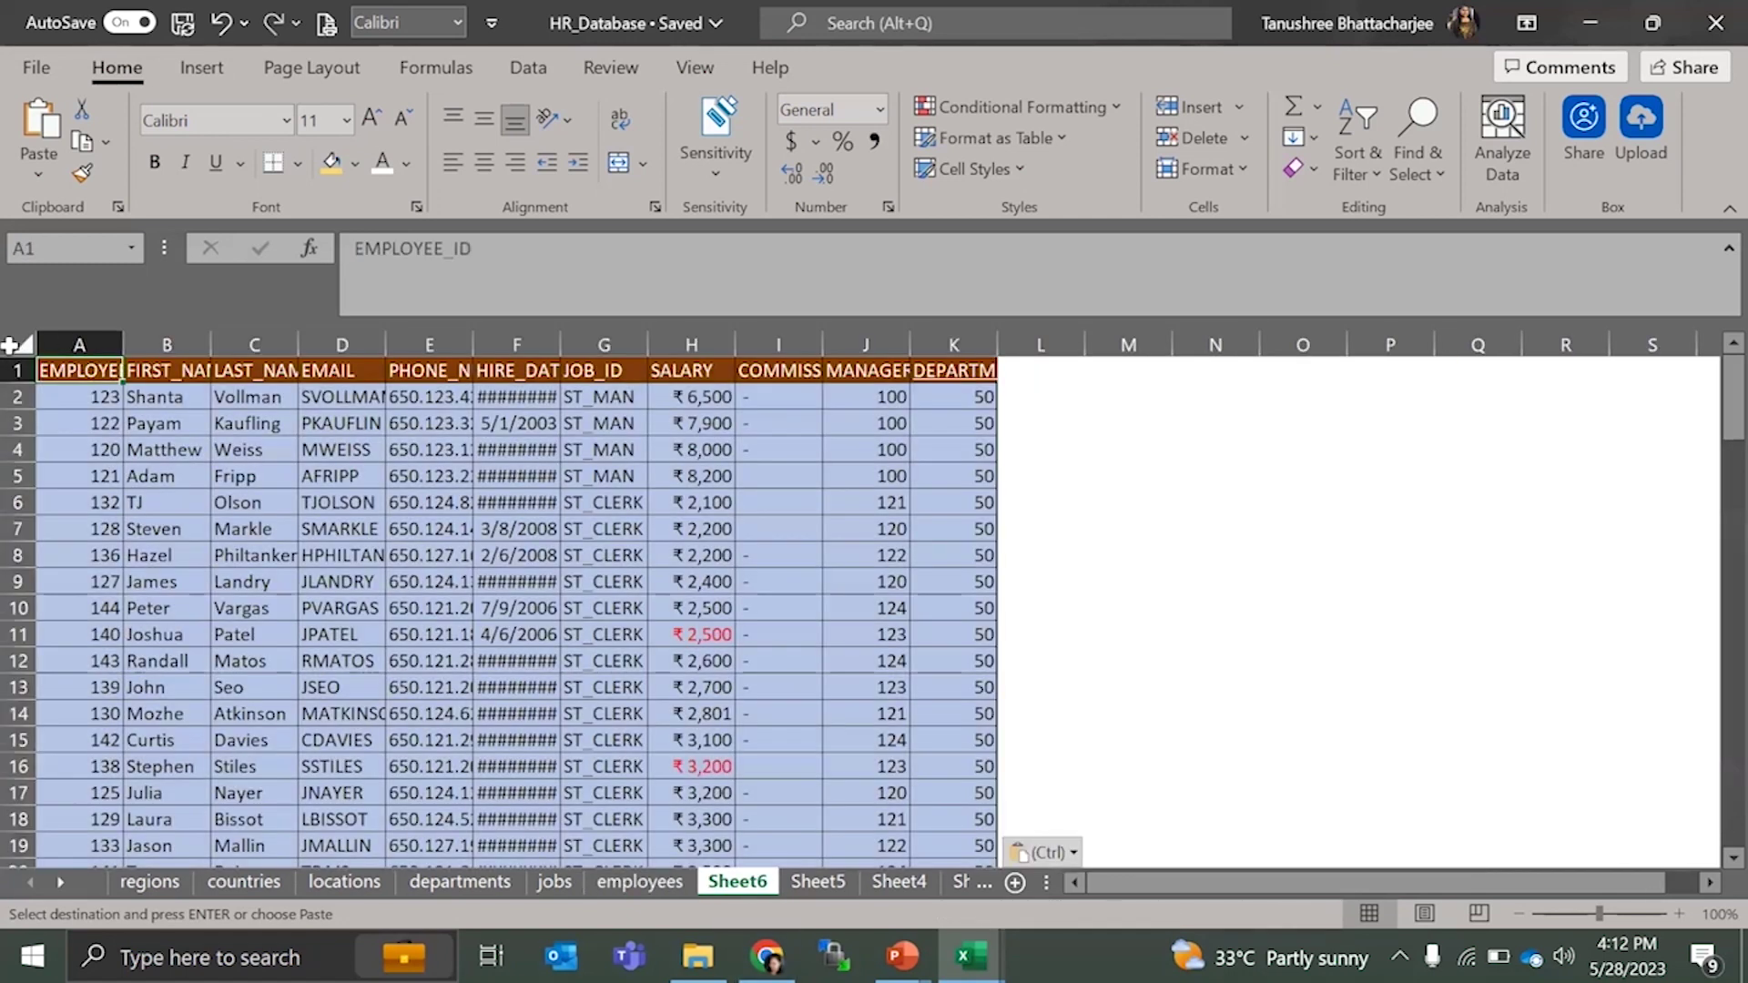
click(13, 344)
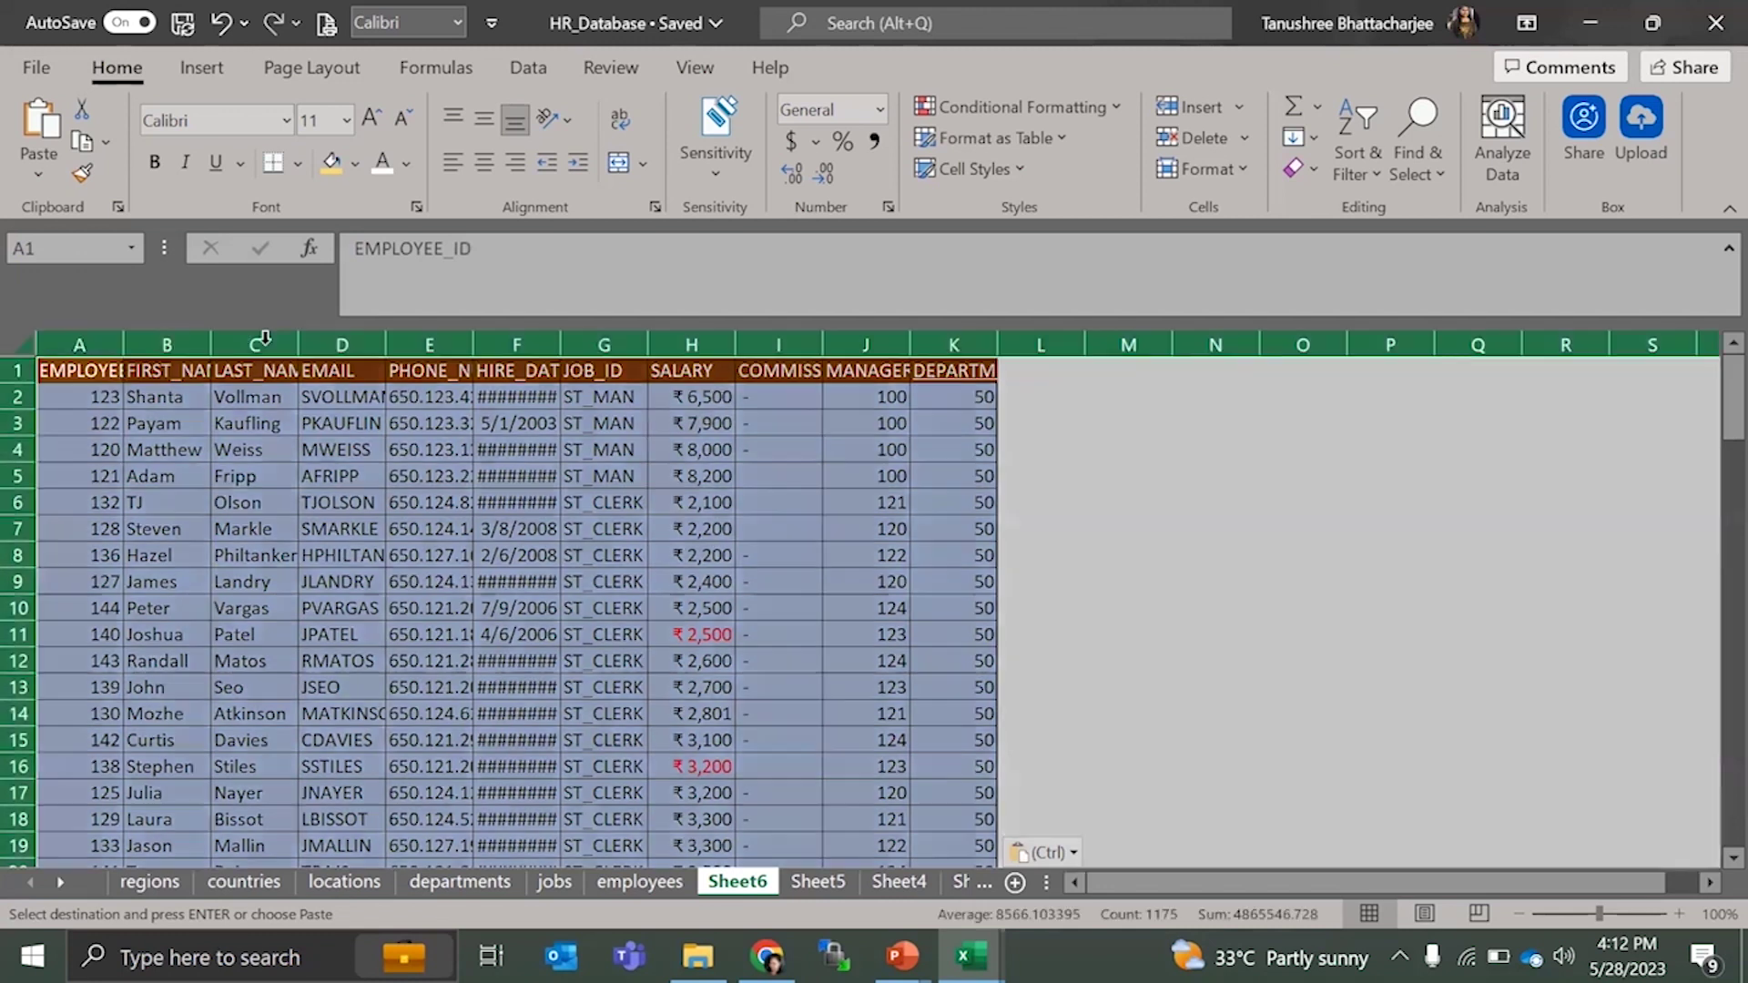
key(ctrl+z)
- Paste the employee table as values only at cell A1 of Sheet6 and select the whole sheet
click(102, 373)
right_click(107, 373)
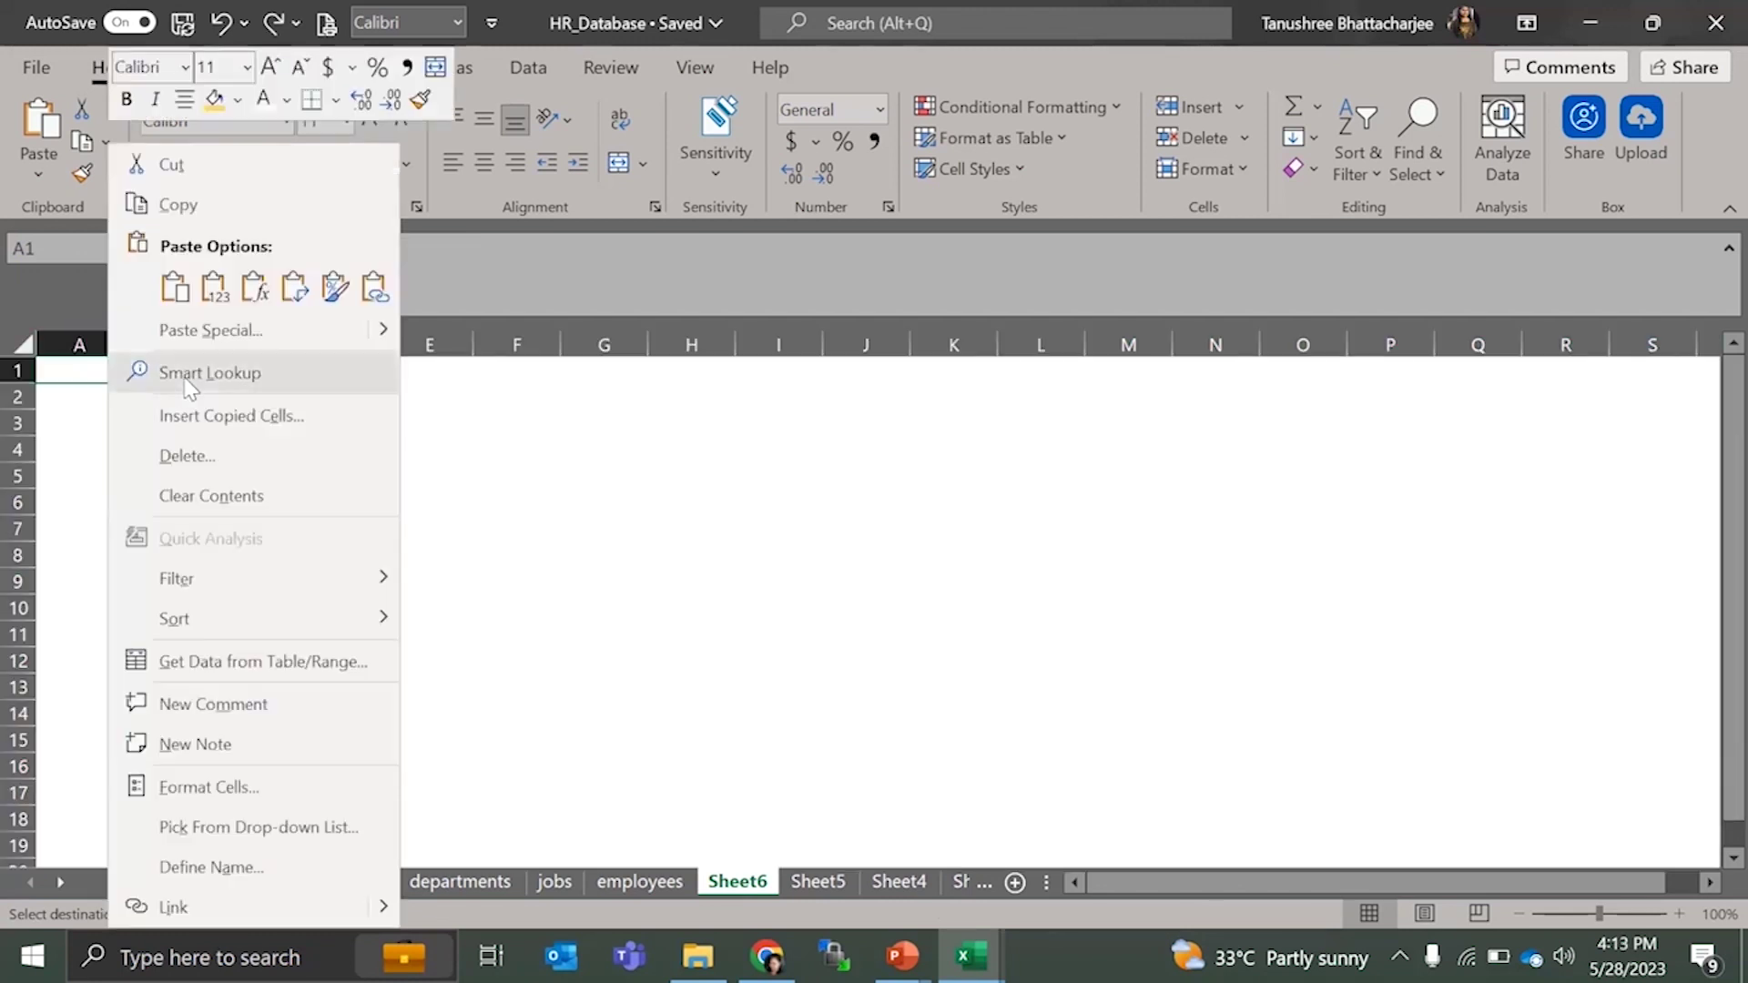
click(215, 286)
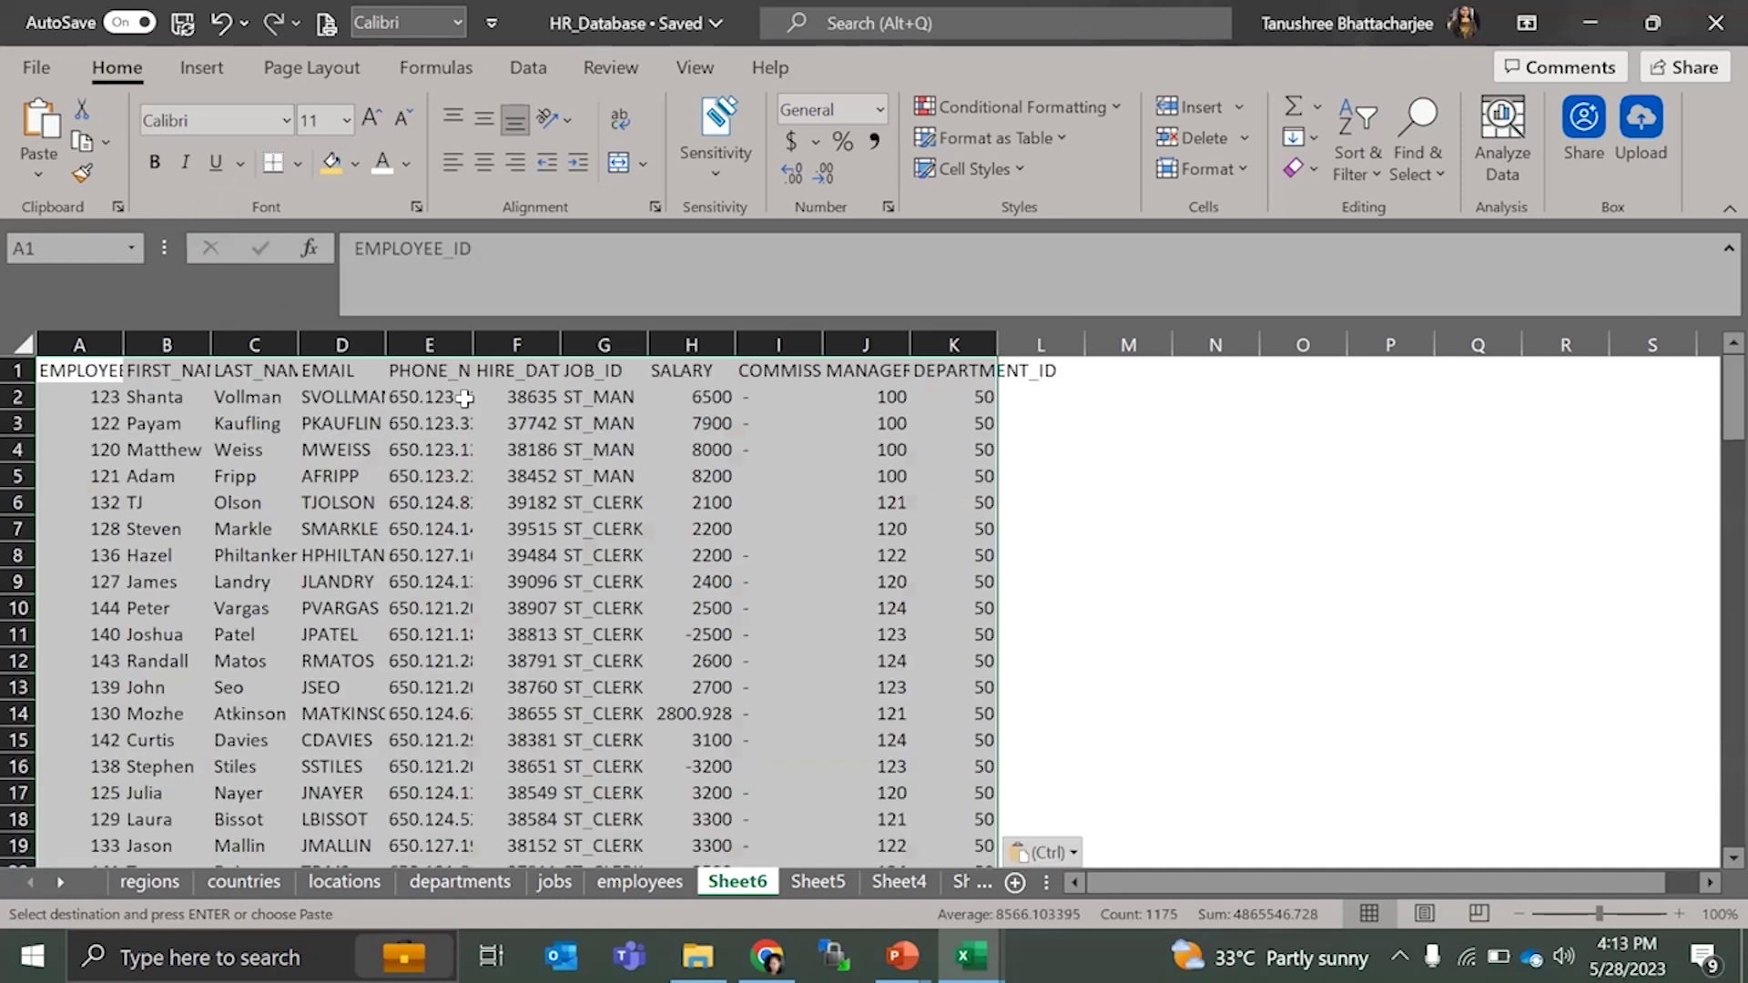
click(583, 423)
click(22, 339)
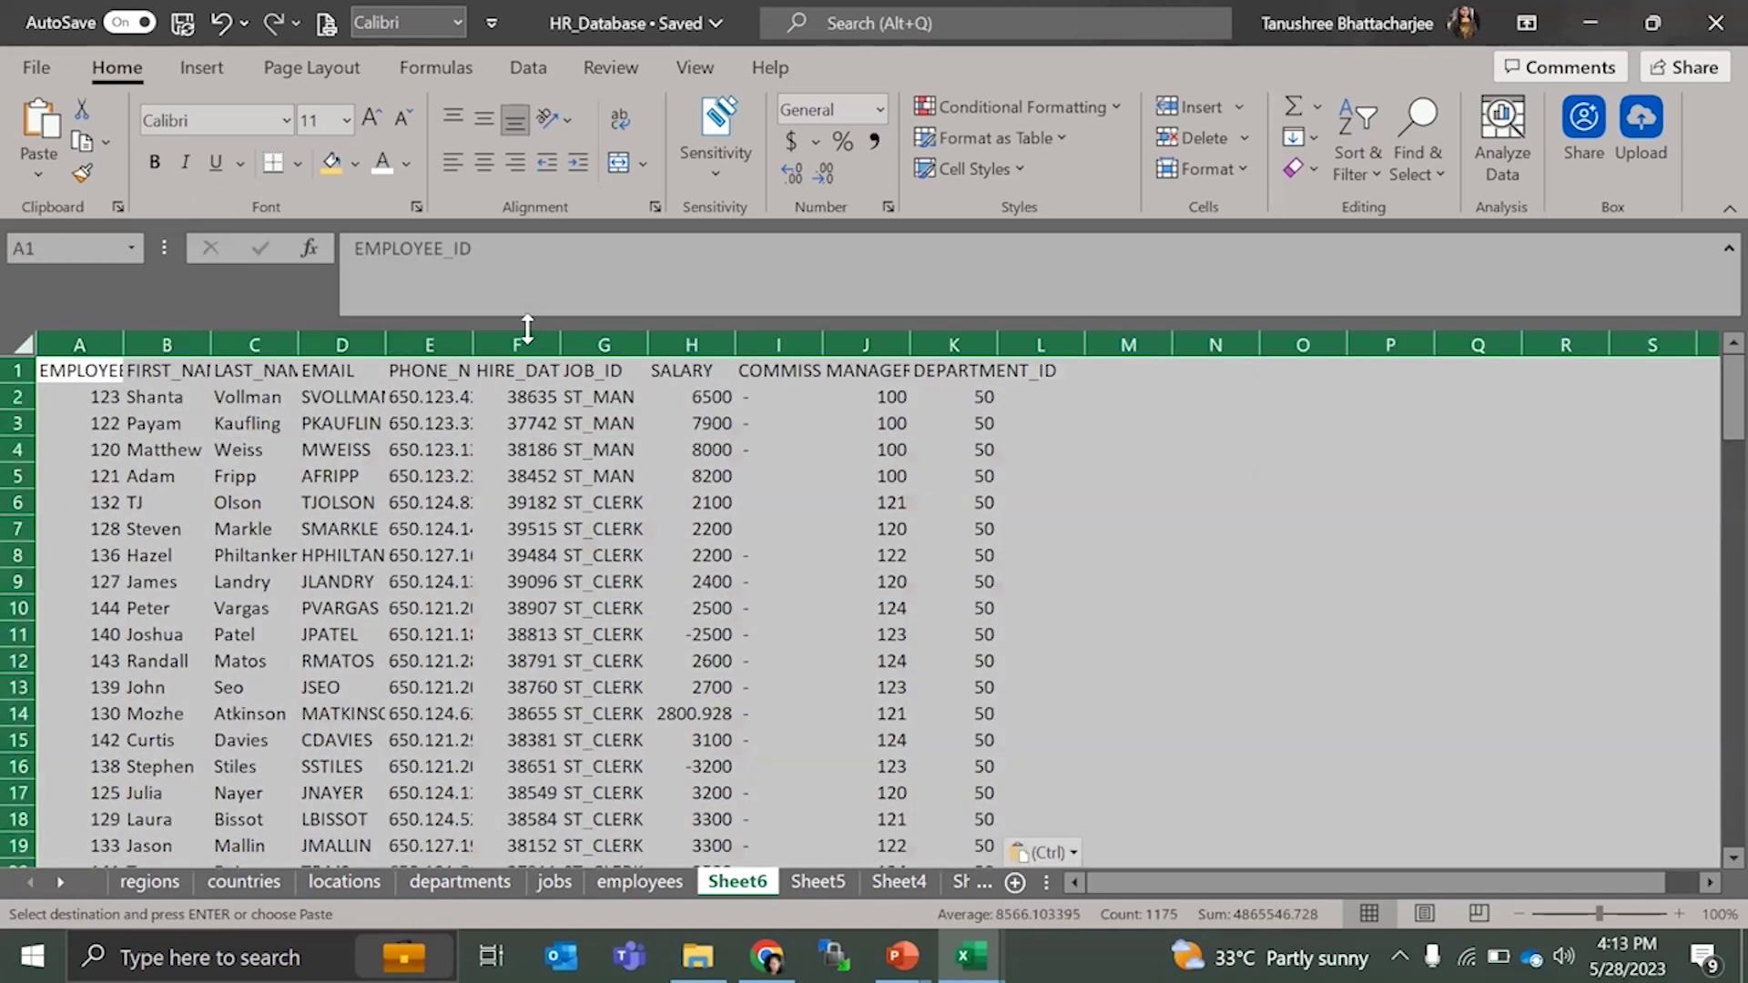
- Add a new worksheet and paste the employee table there as values only, starting at A1
click(1015, 882)
key(ctrl+v)
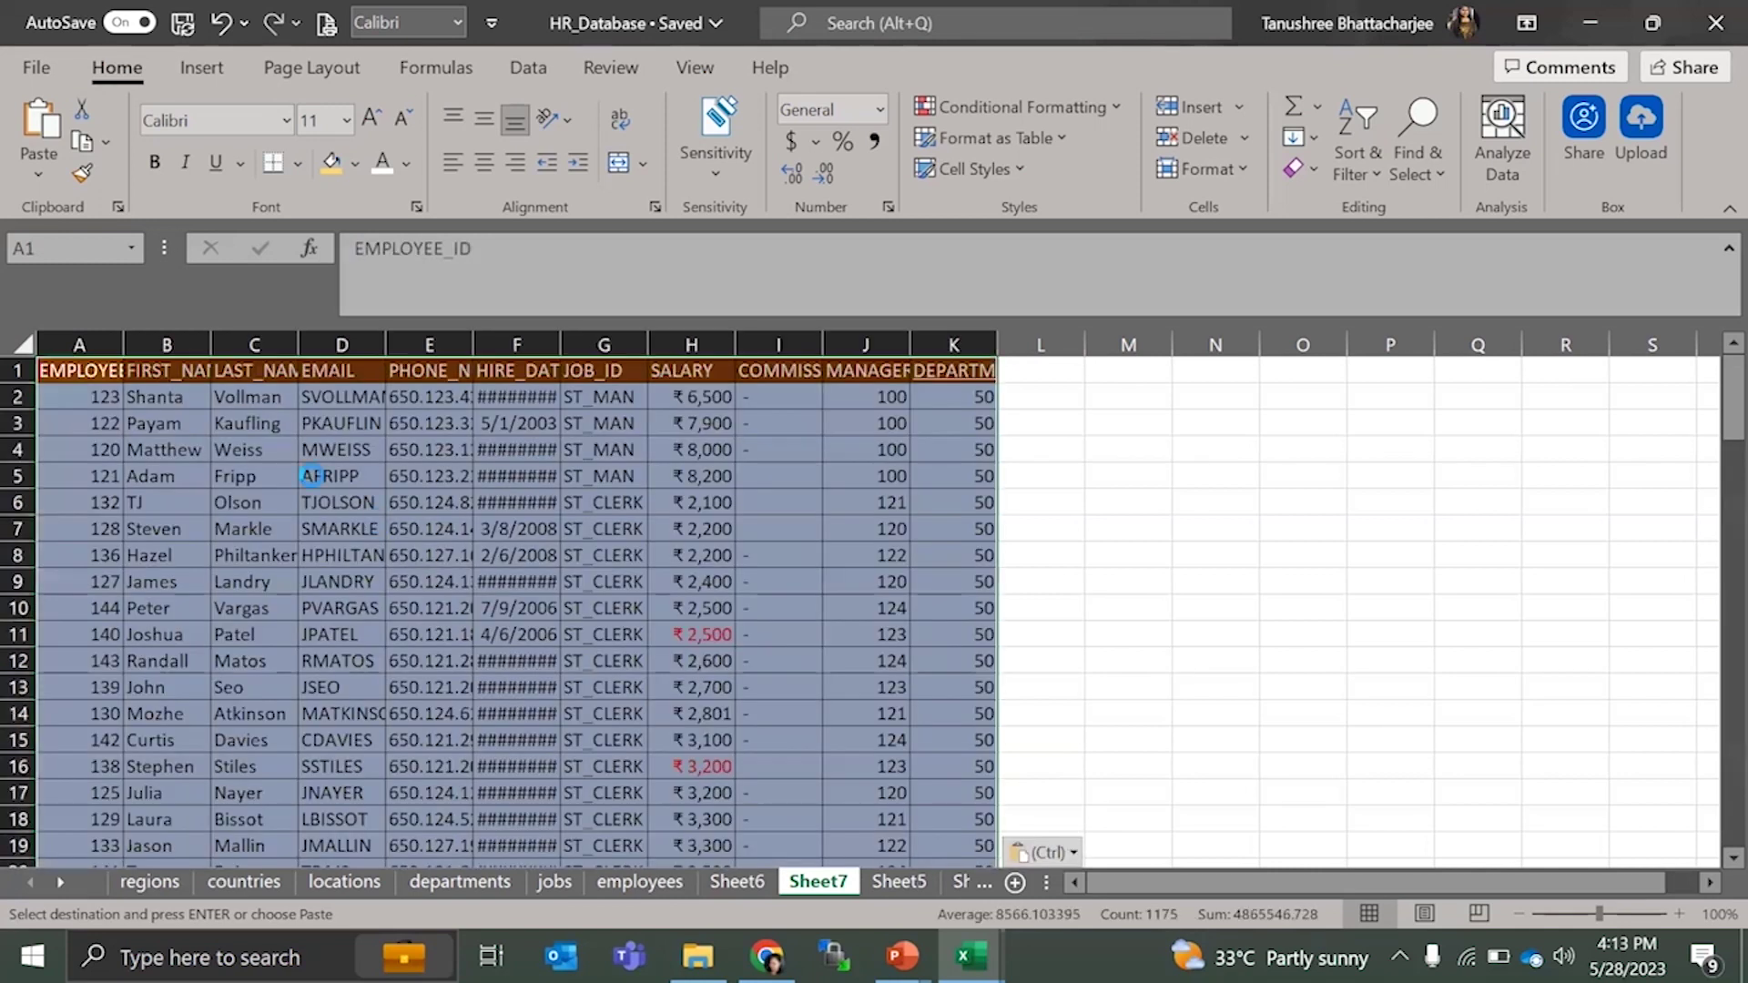
key(ctrl+z)
right_click(82, 370)
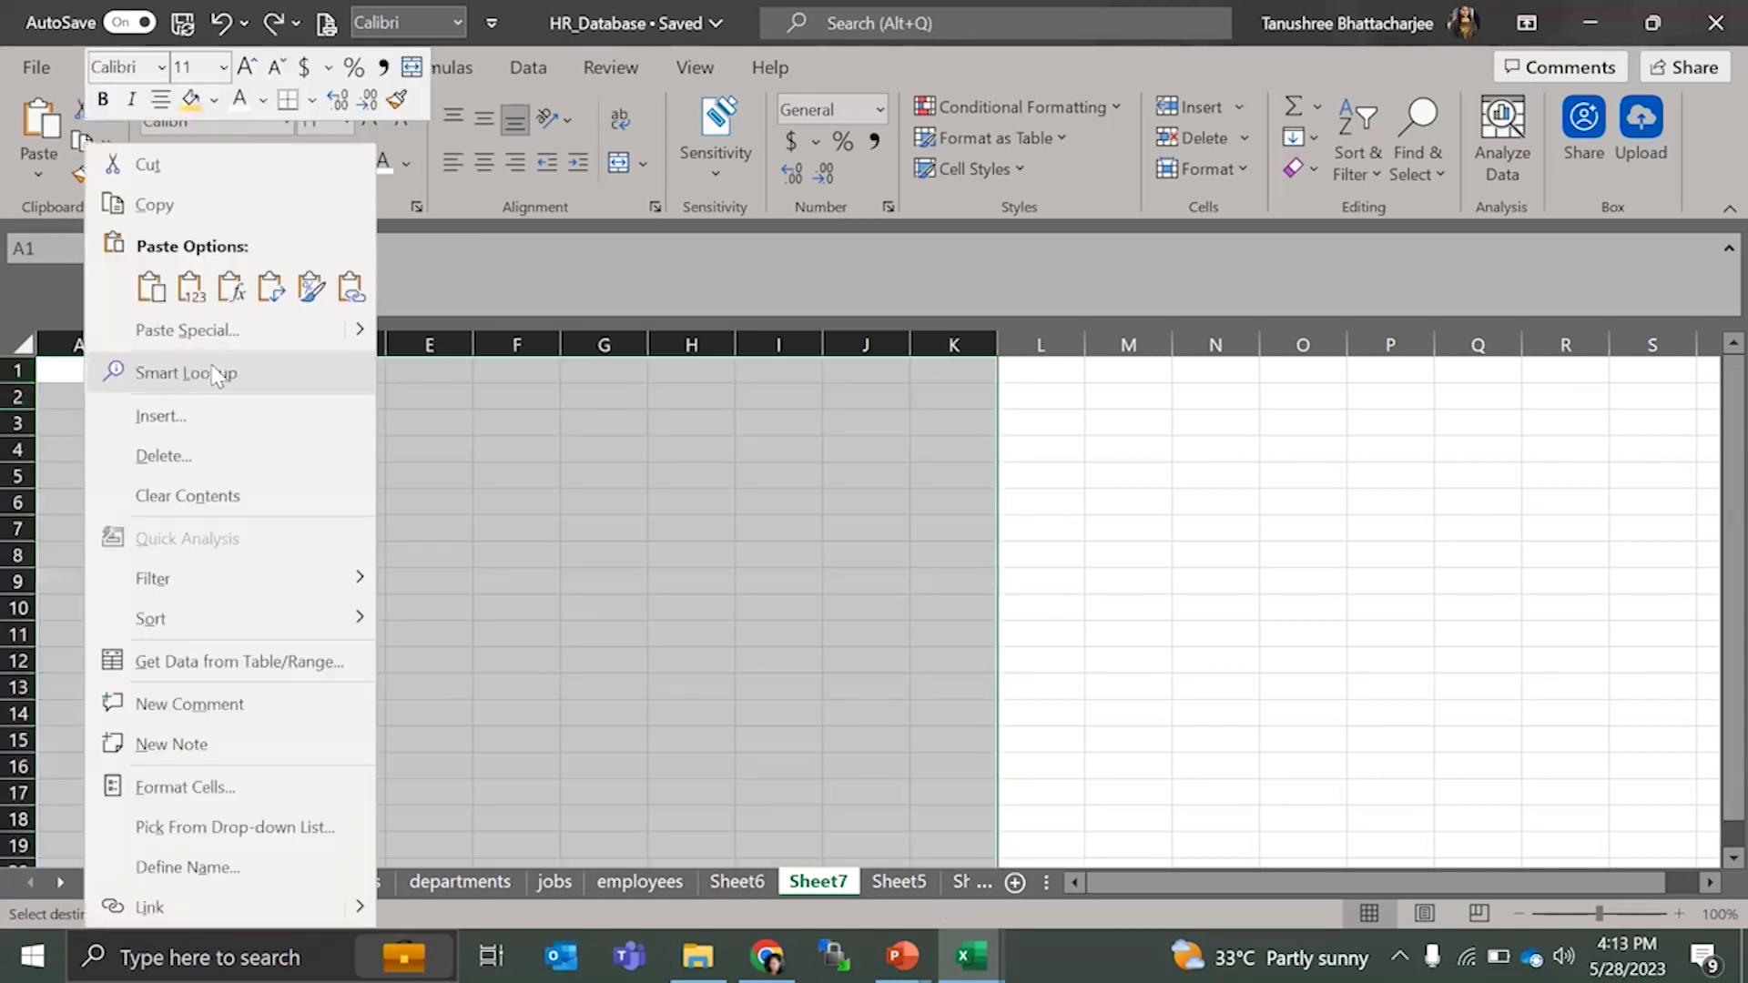
click(189, 290)
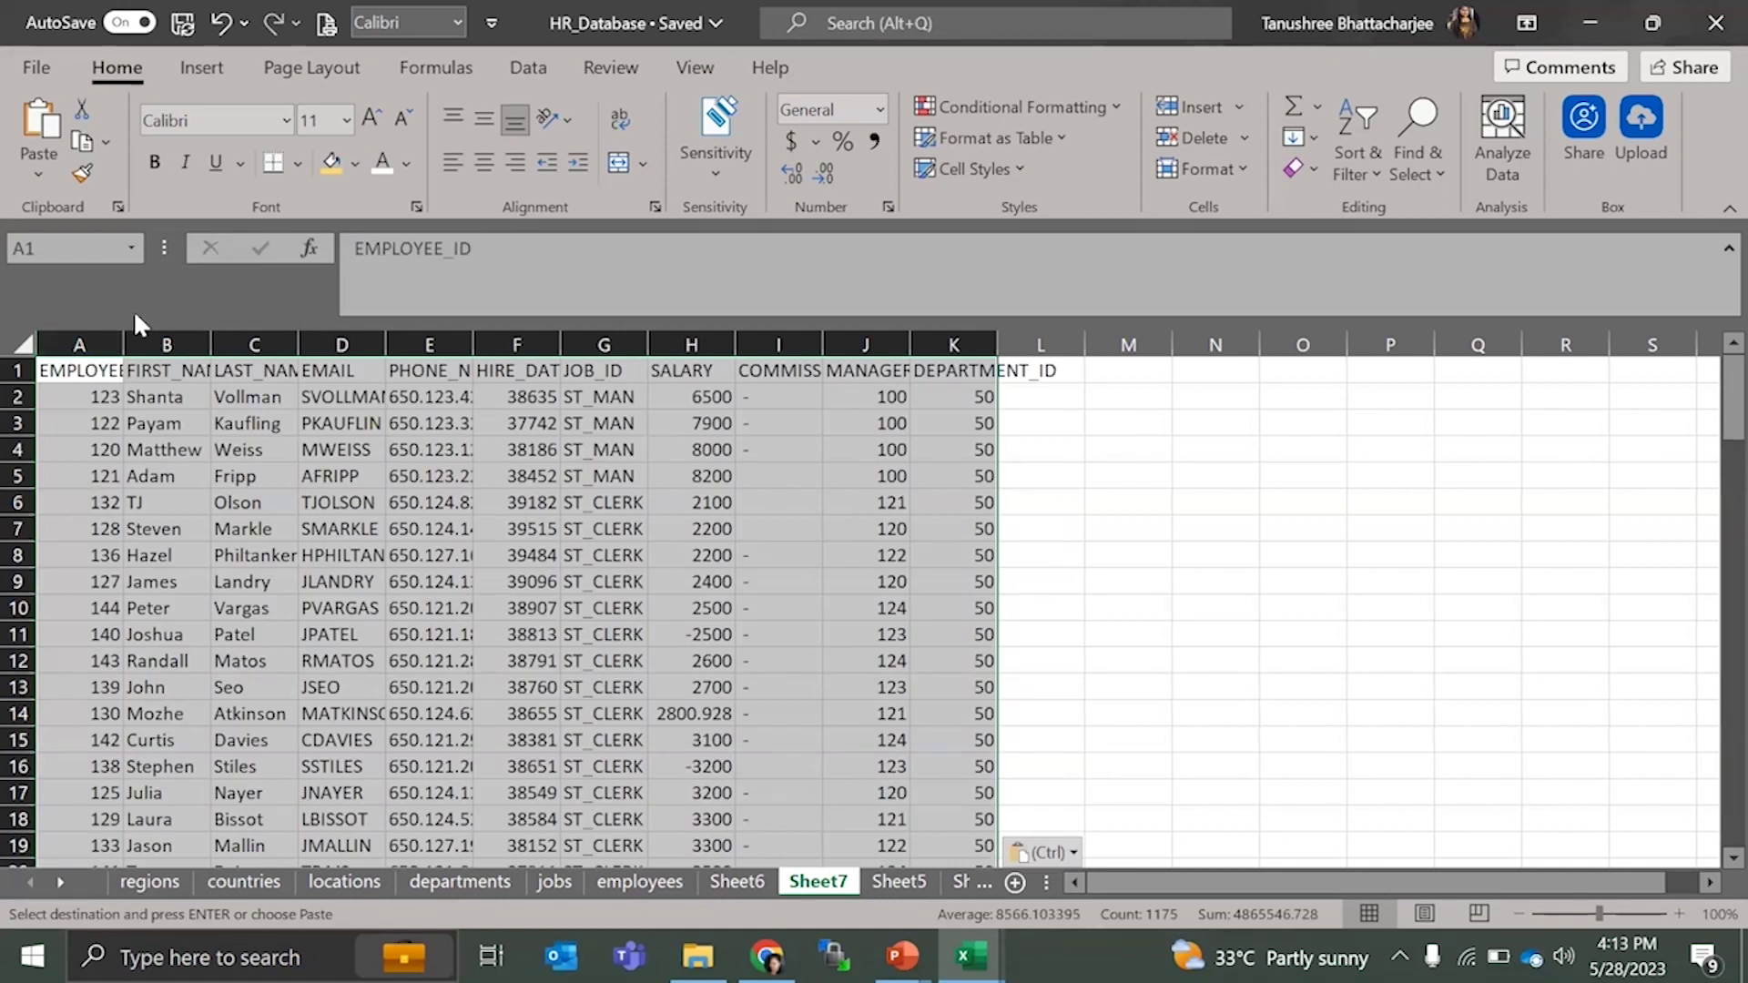
- Autofit the width of all columns in Sheet7 so the employee headers and values fit
click(122, 346)
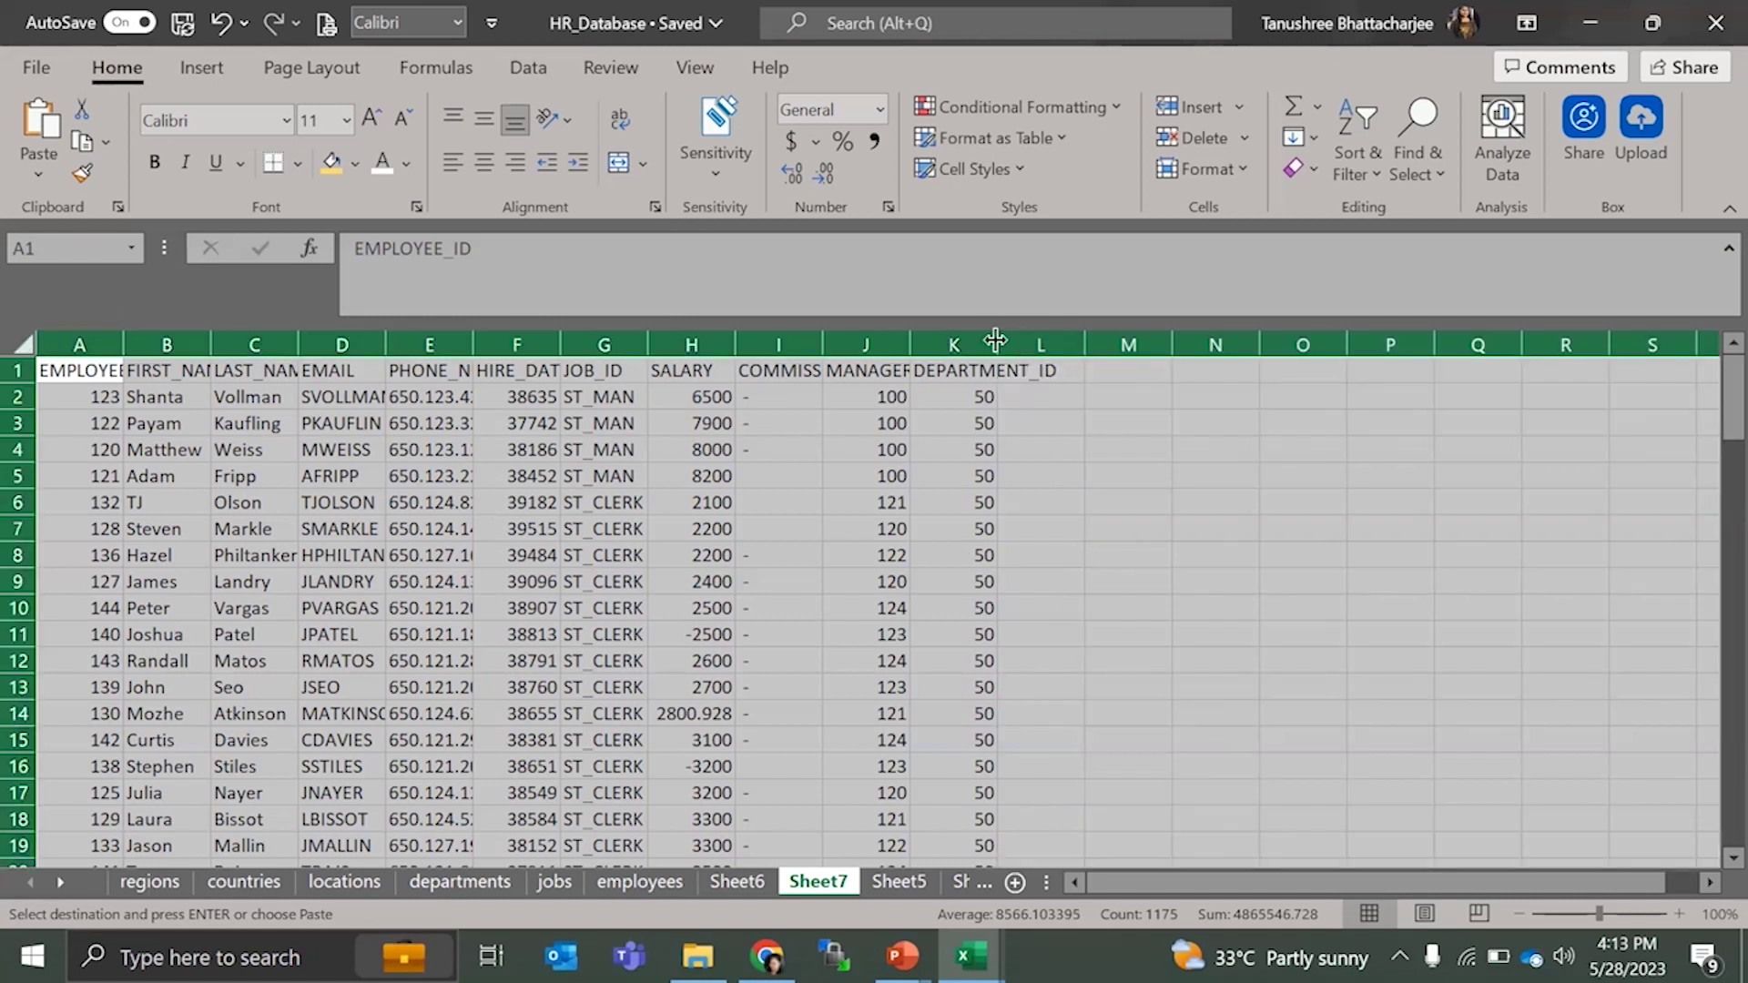
double_click(998, 344)
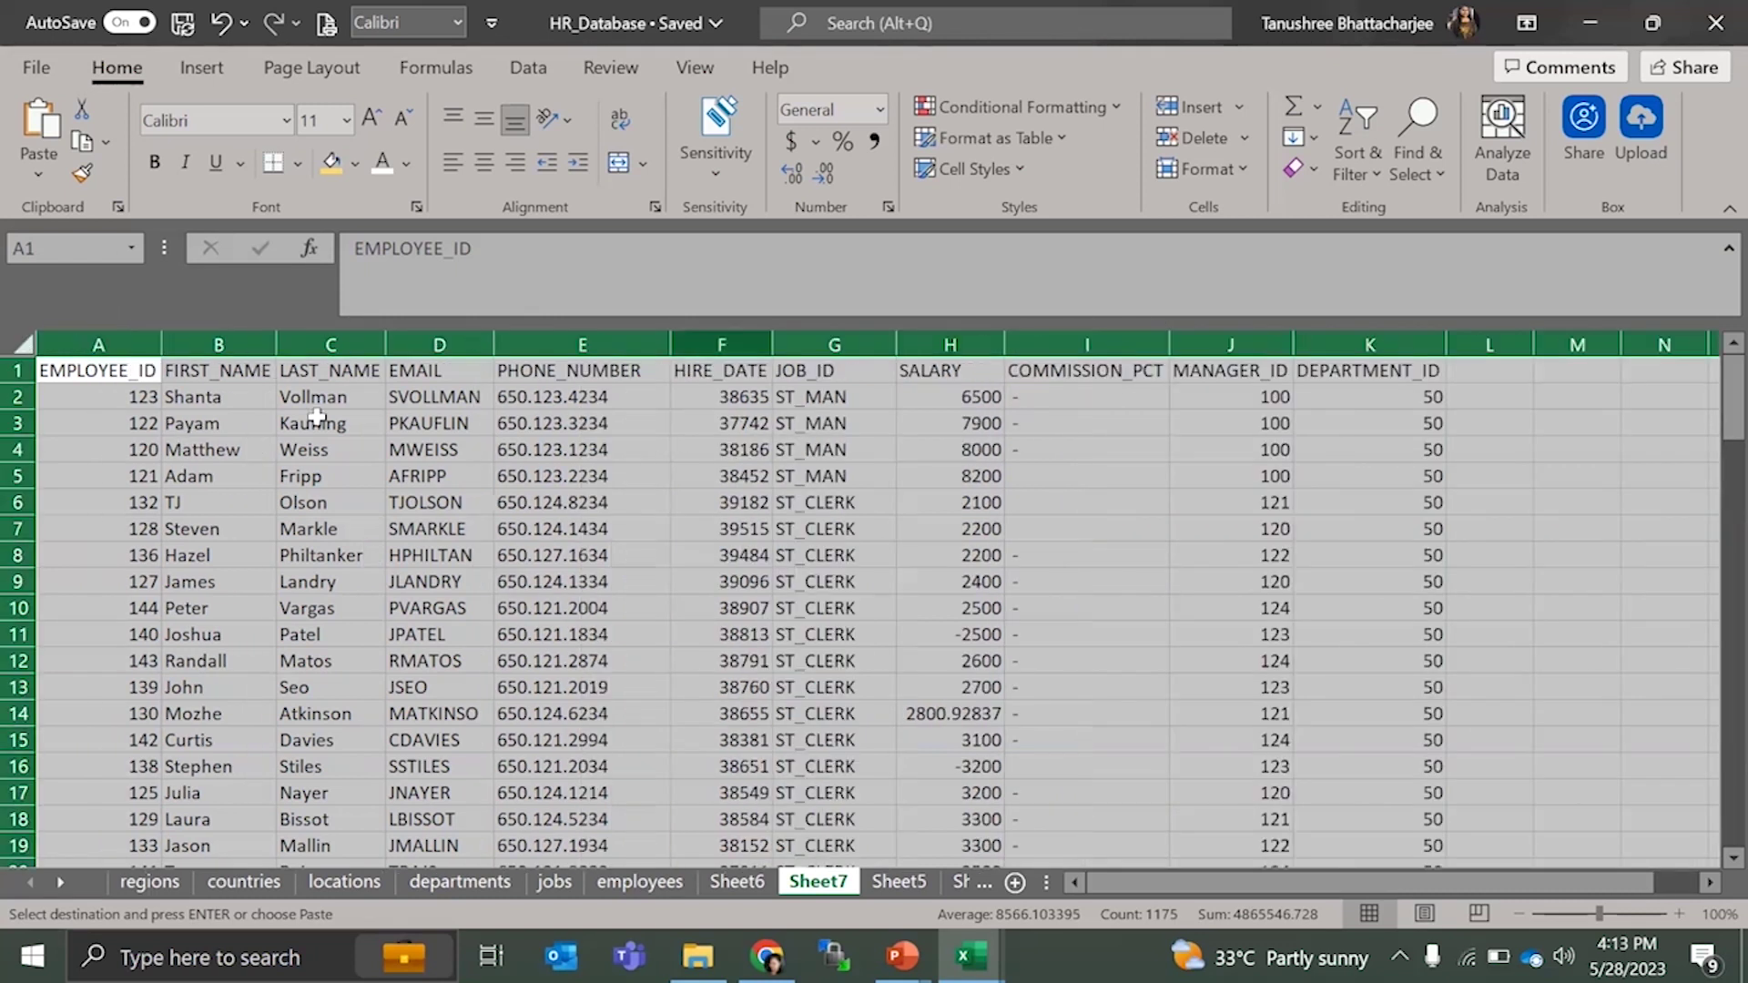
click(733, 424)
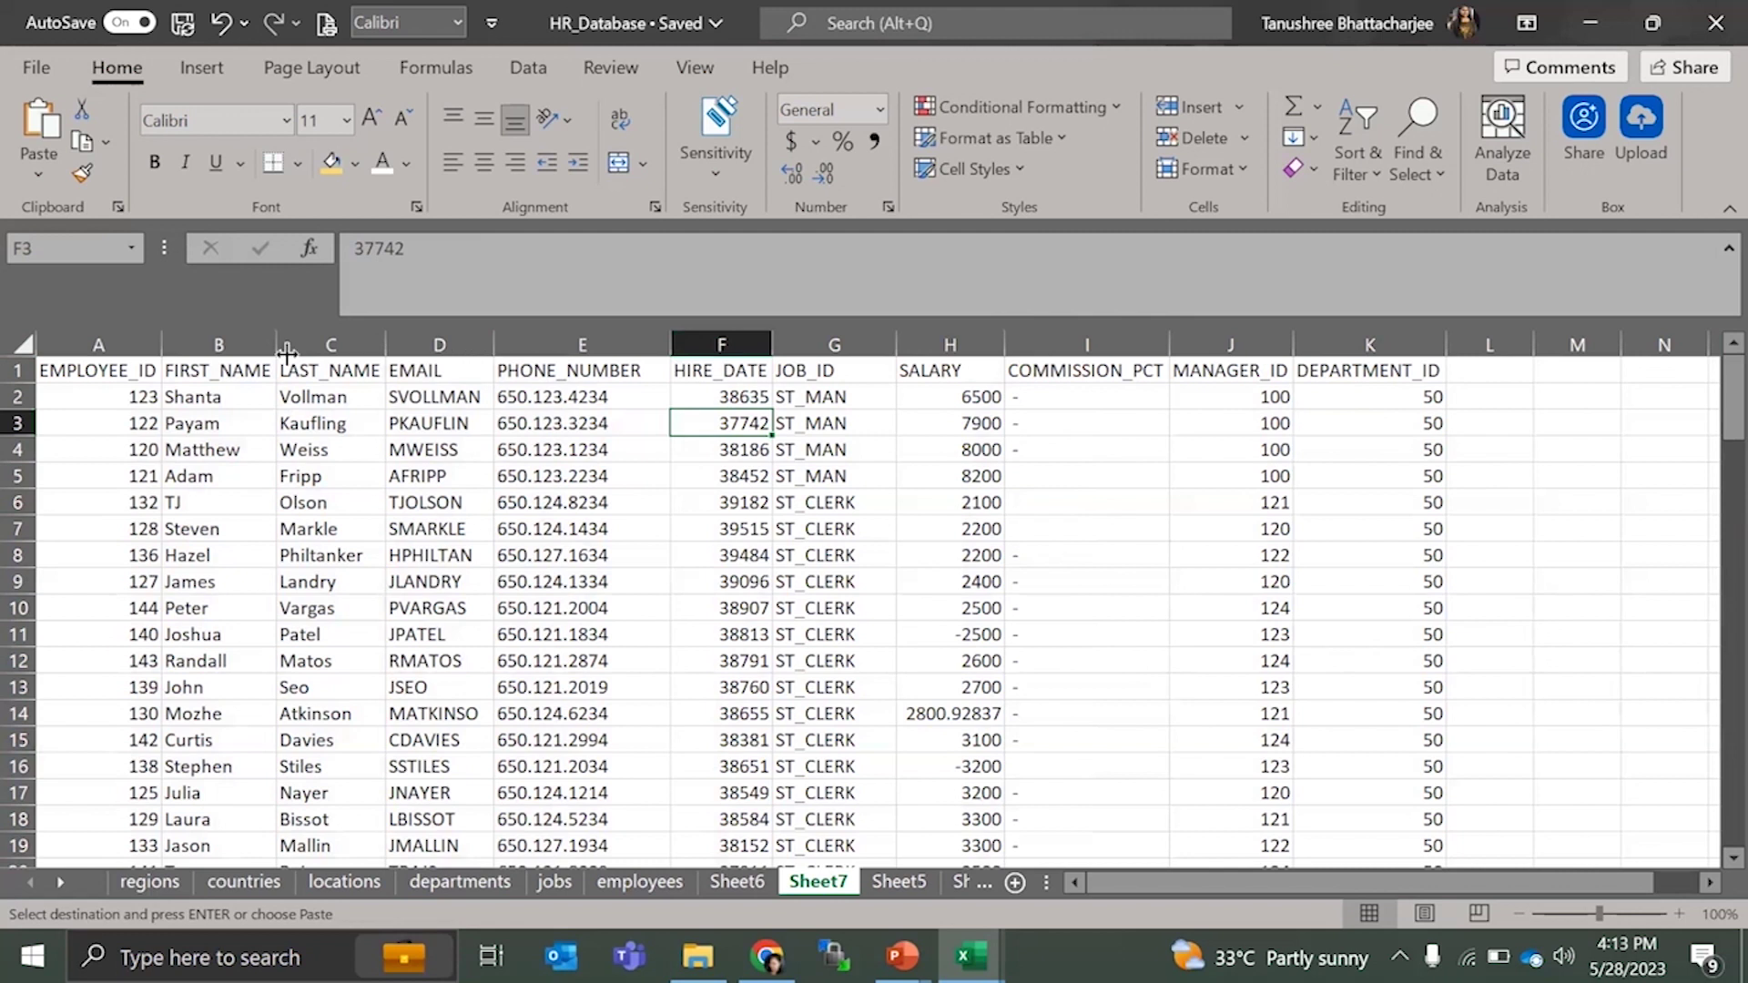
click(132, 337)
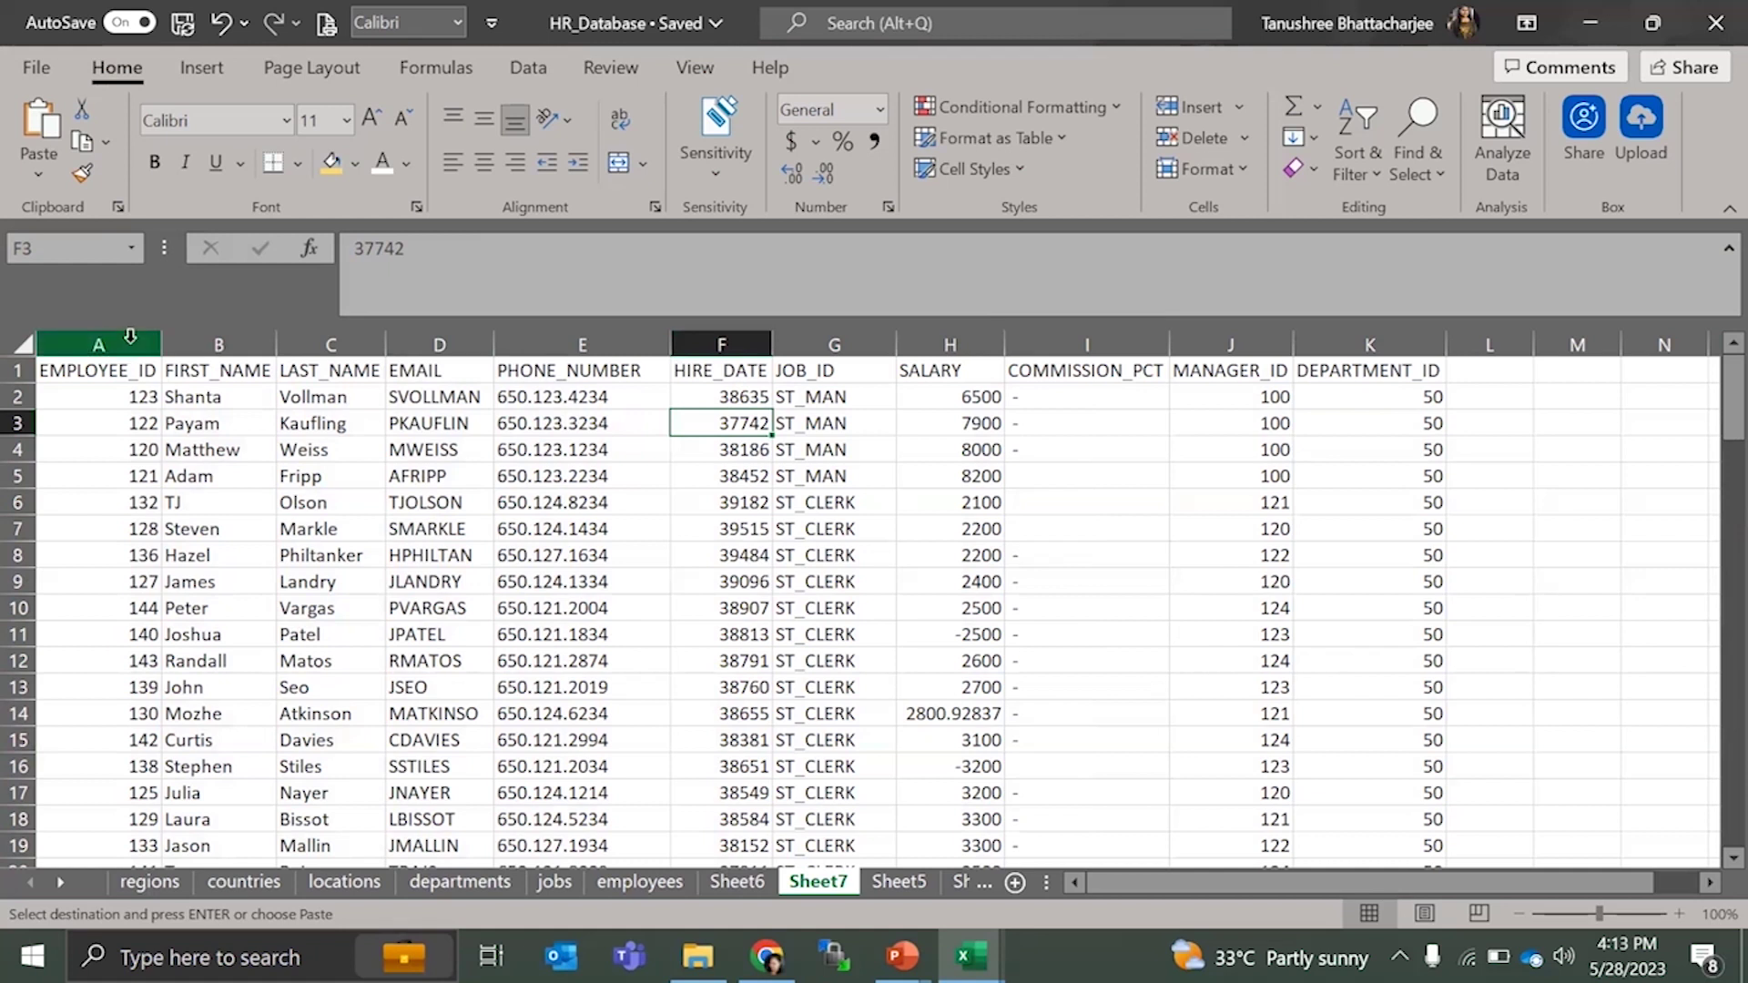
click(133, 336)
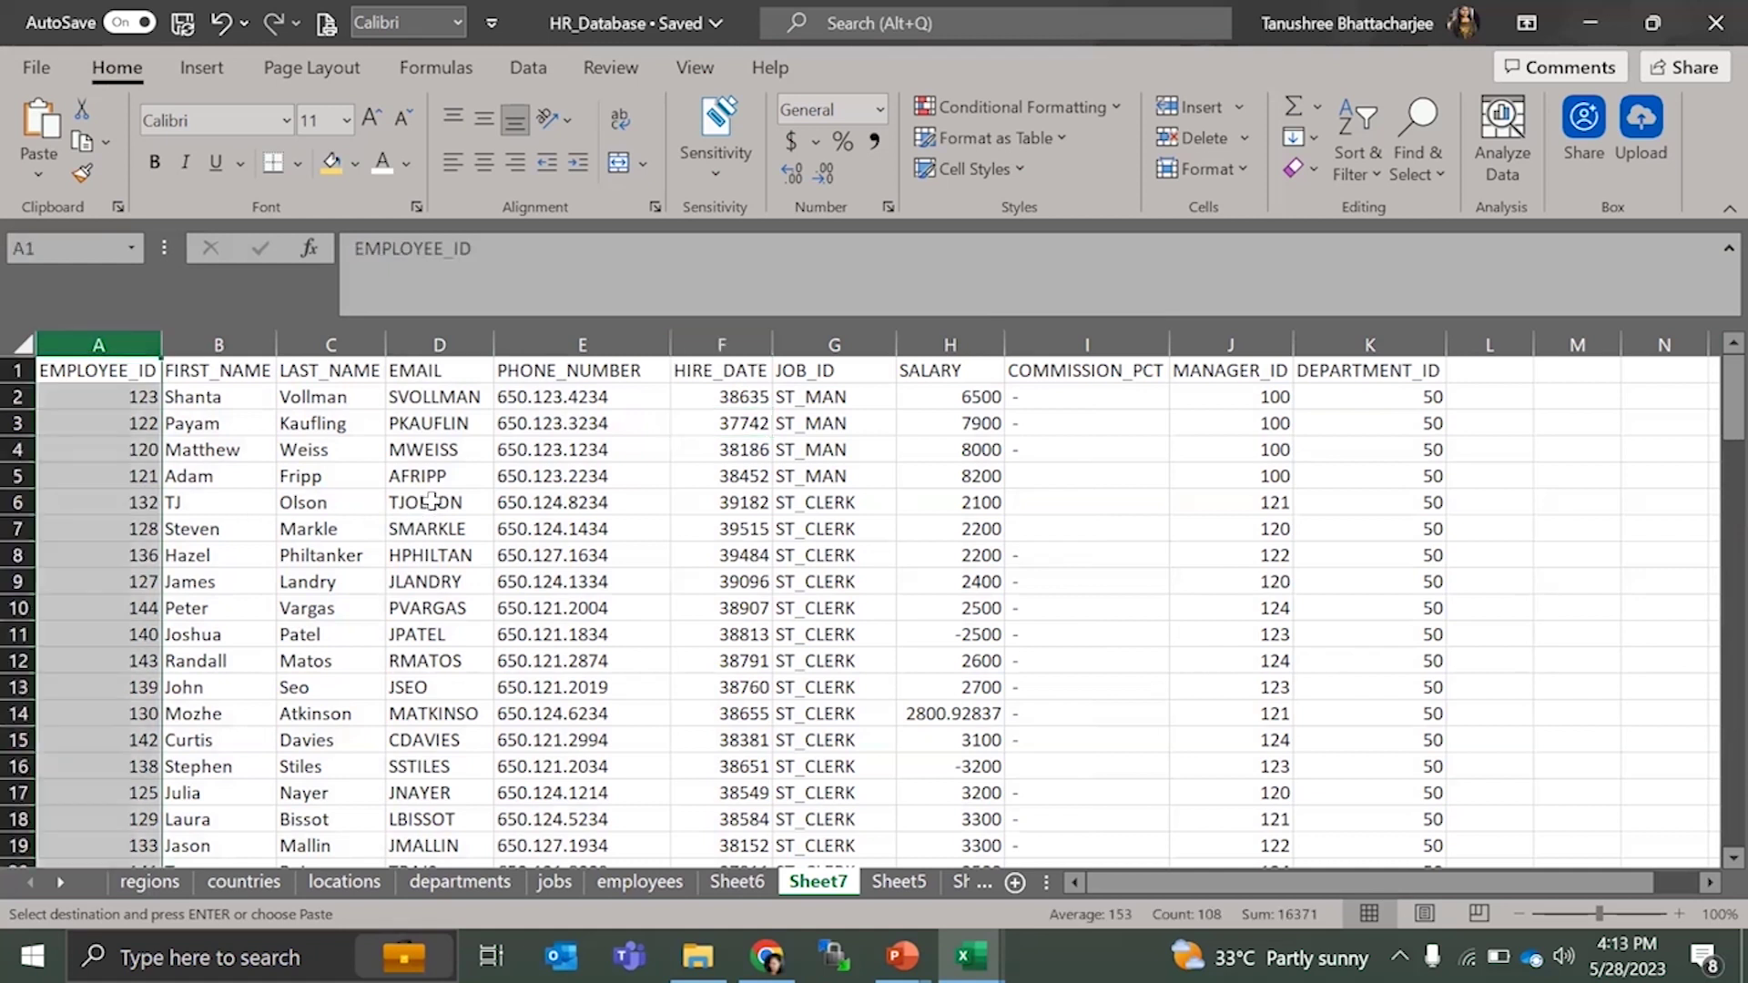
- Add a column header New_col in cell L1 of the employees sheet, directly after DEPARTMENT_ID
click(742, 880)
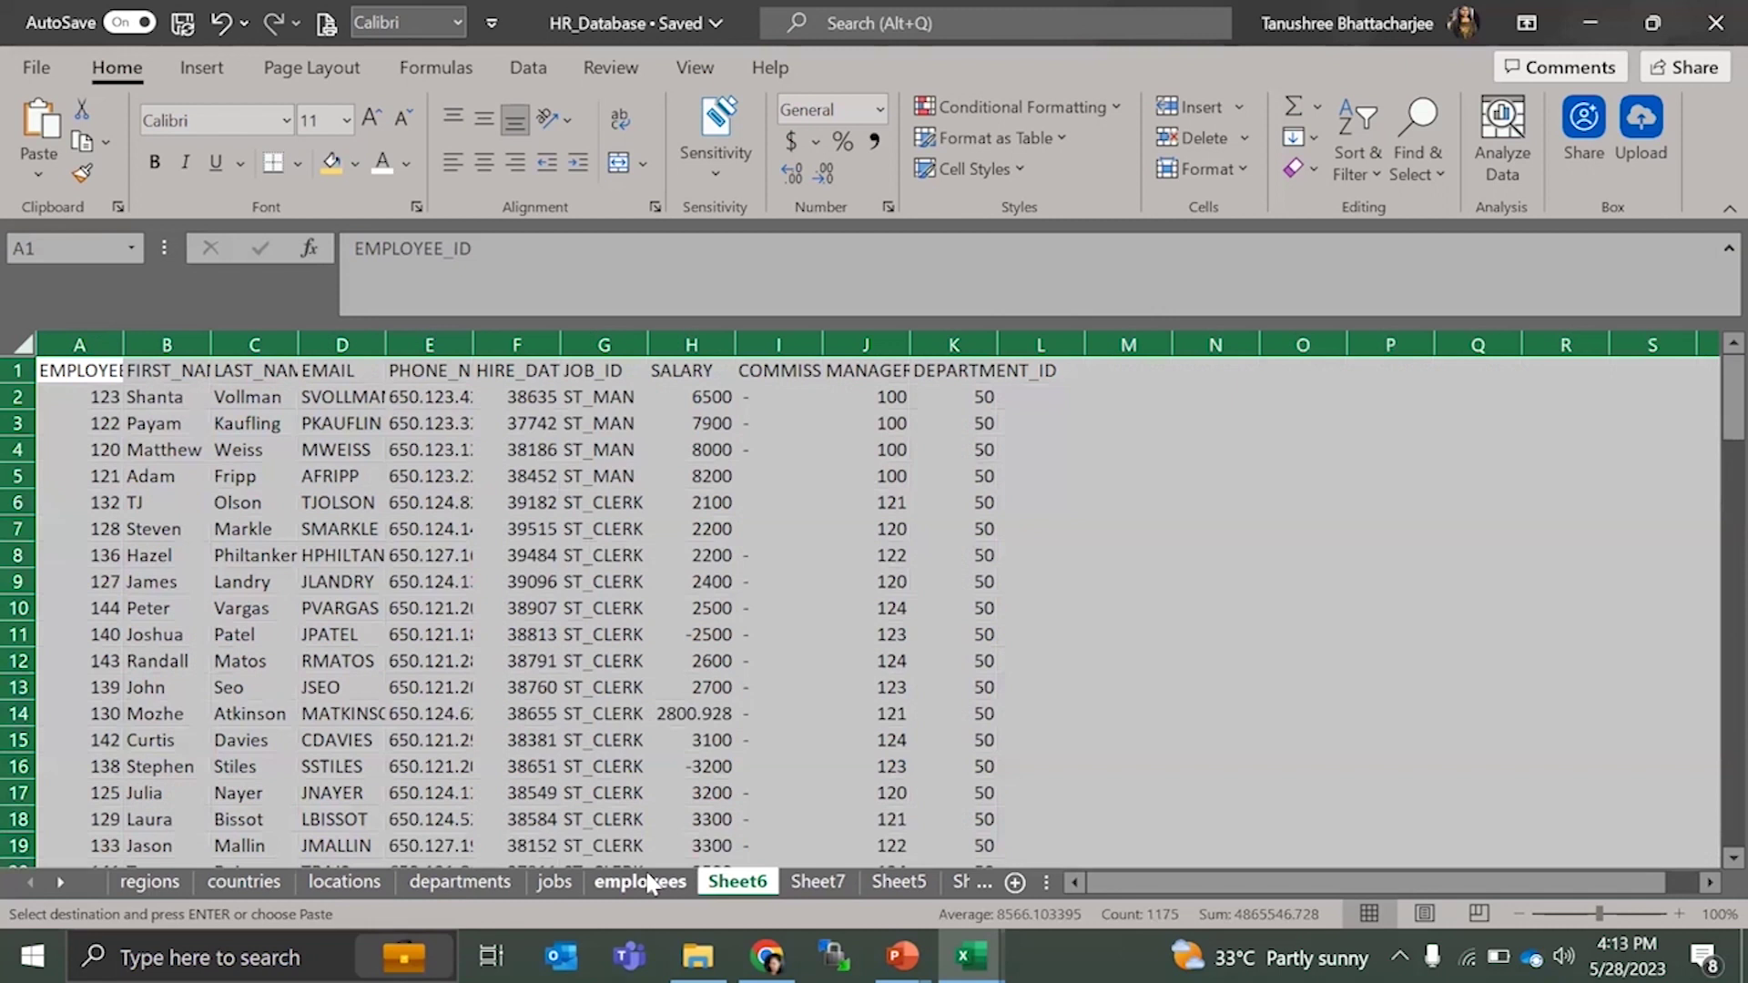
click(642, 881)
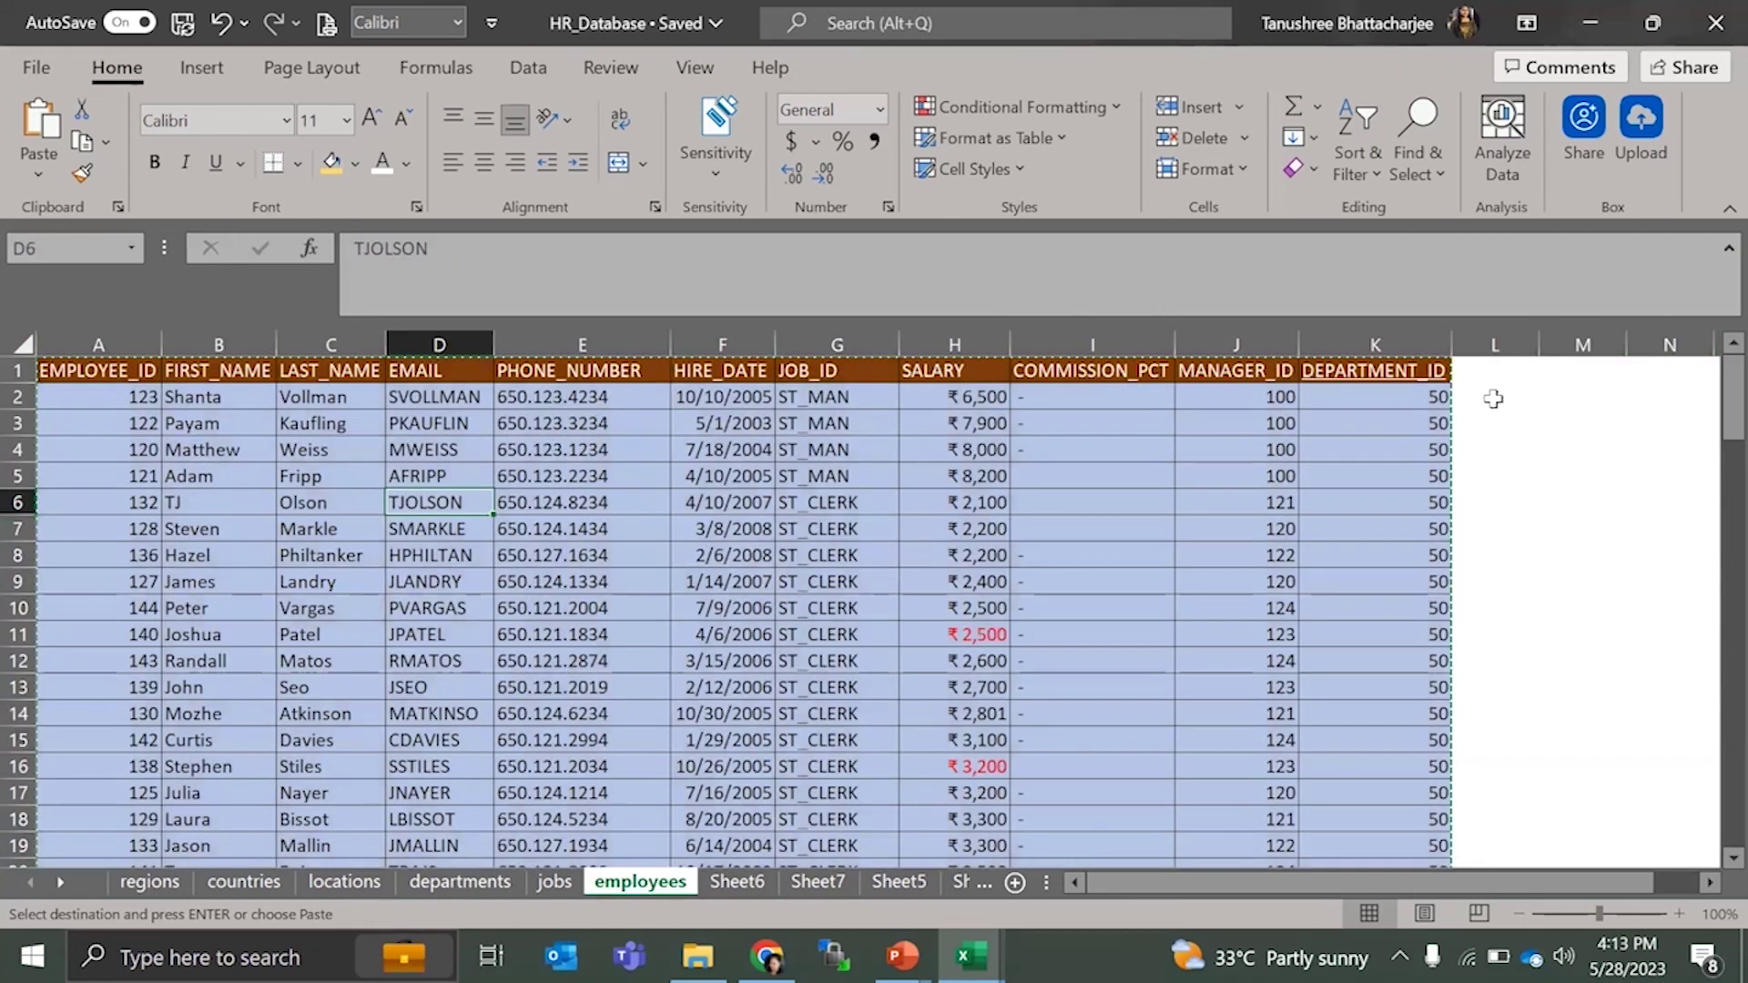
click(1466, 393)
click(1462, 372)
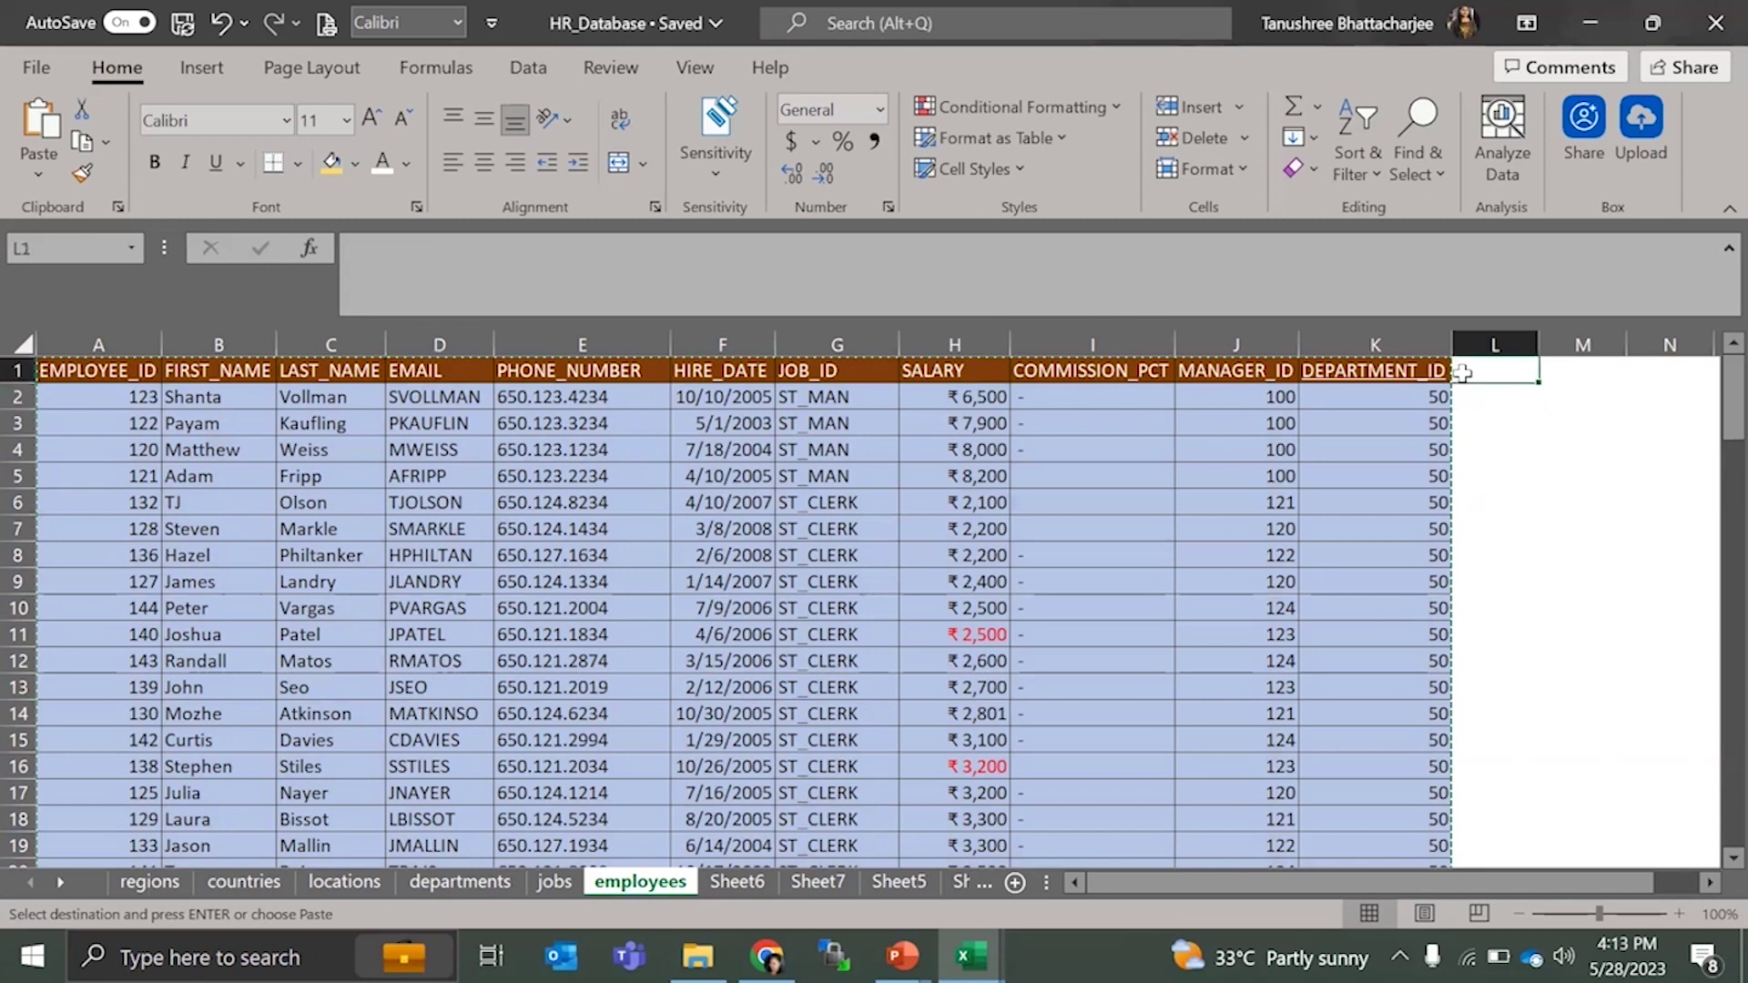
text(New)
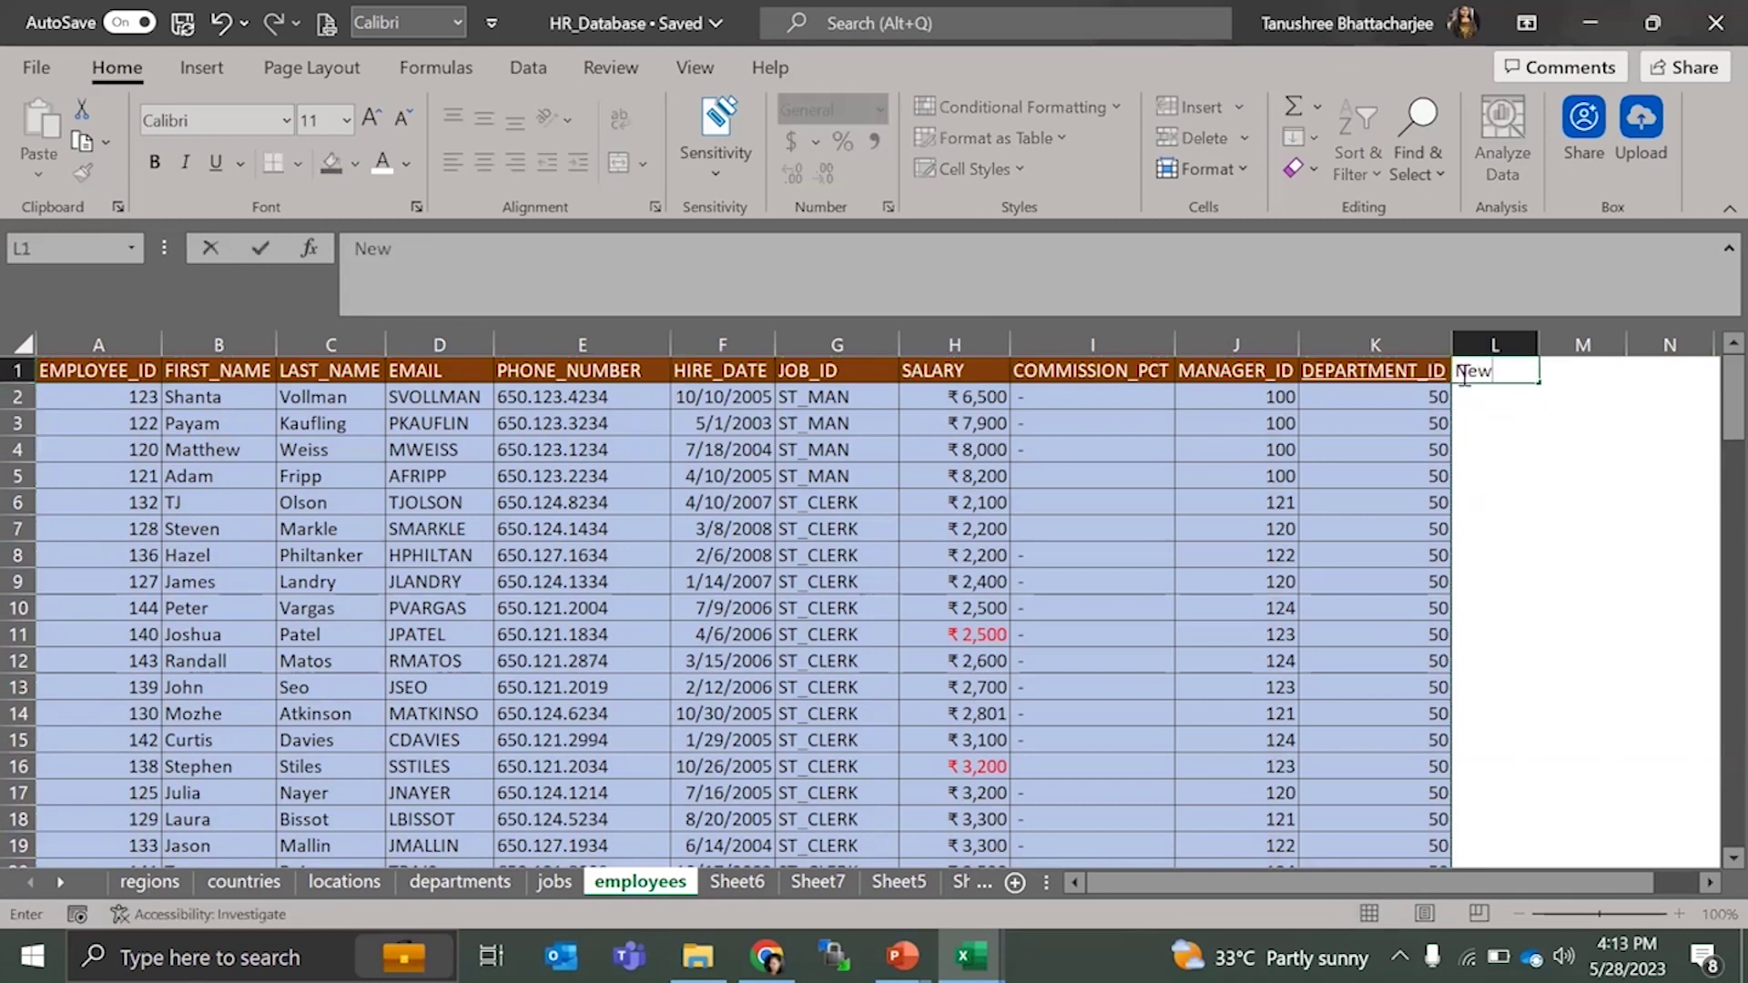
key(BackSpace)
key(BackSpace)
text(_col)
key(Return)
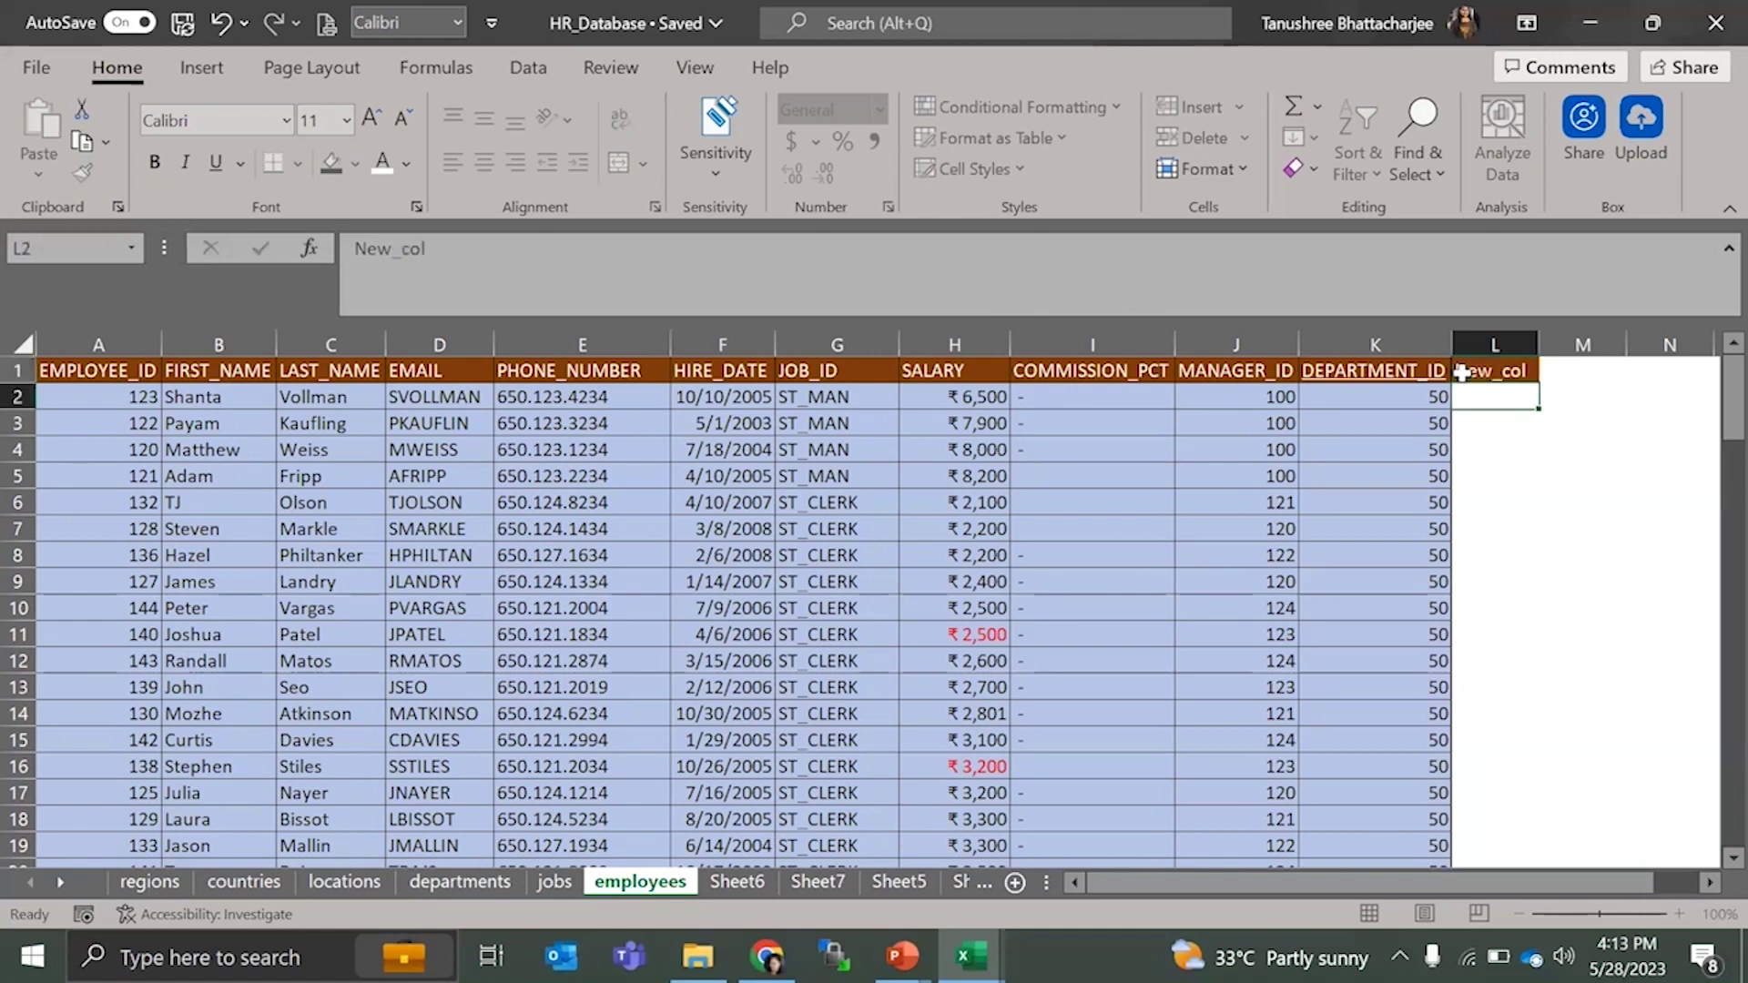
click(1240, 427)
click(767, 423)
click(858, 556)
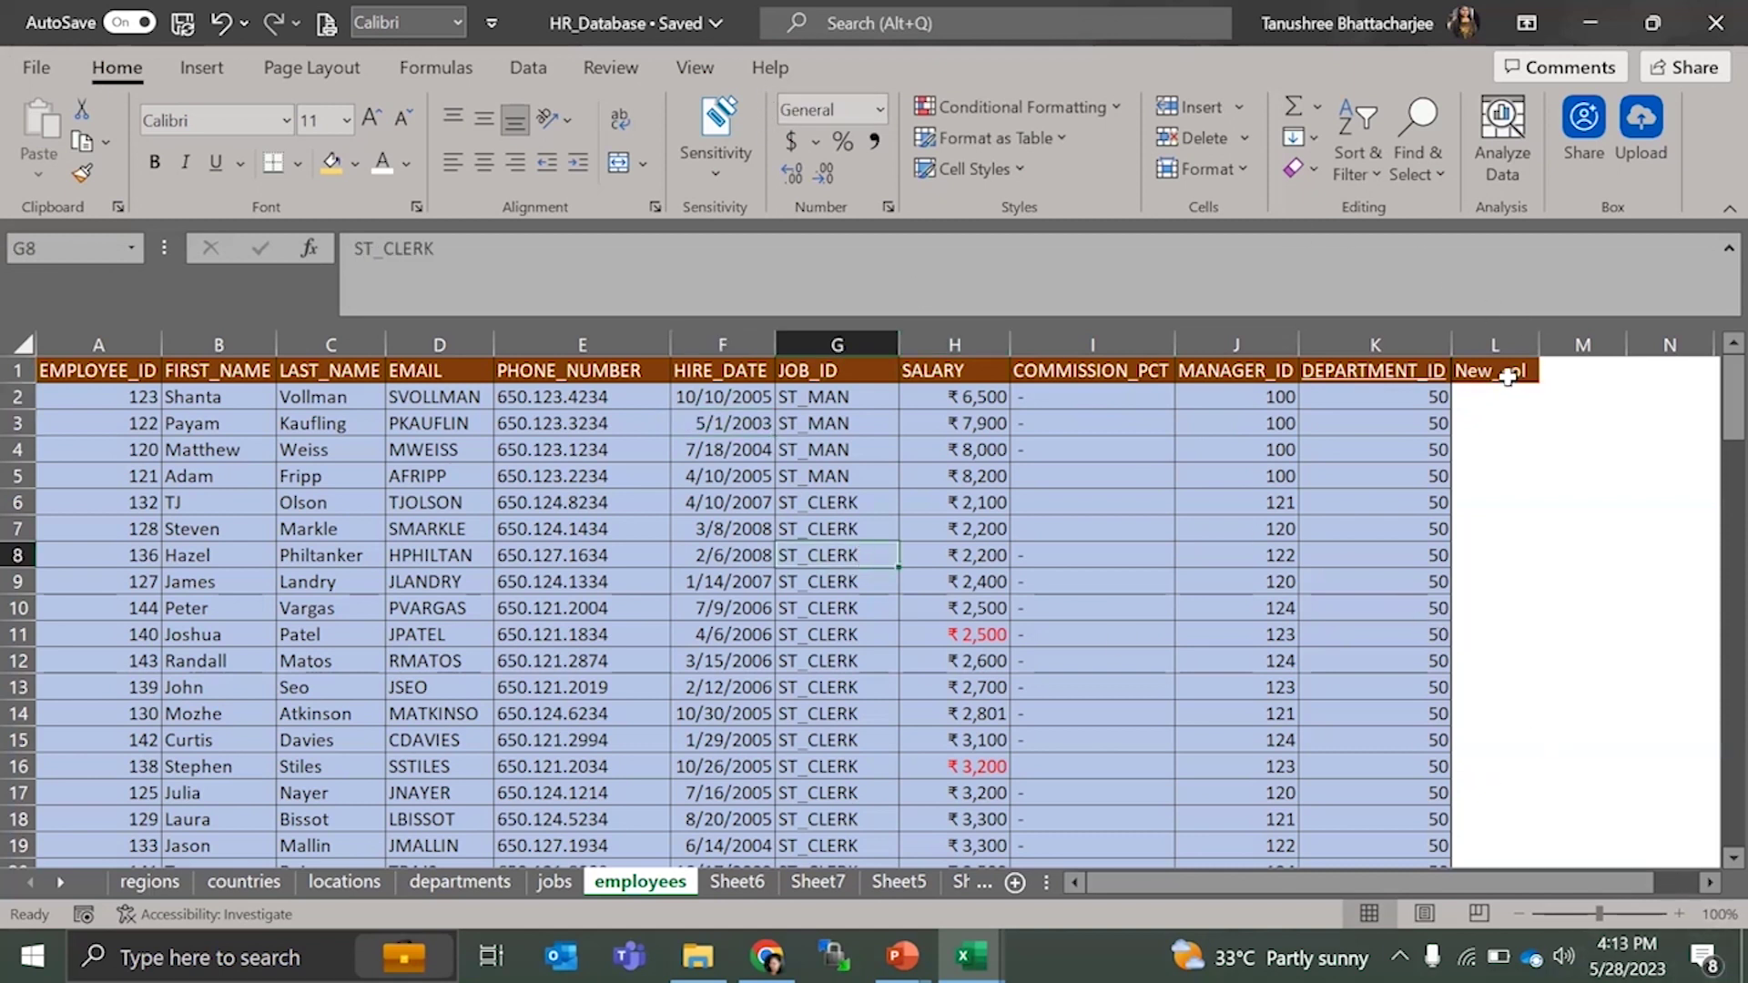
click(1484, 399)
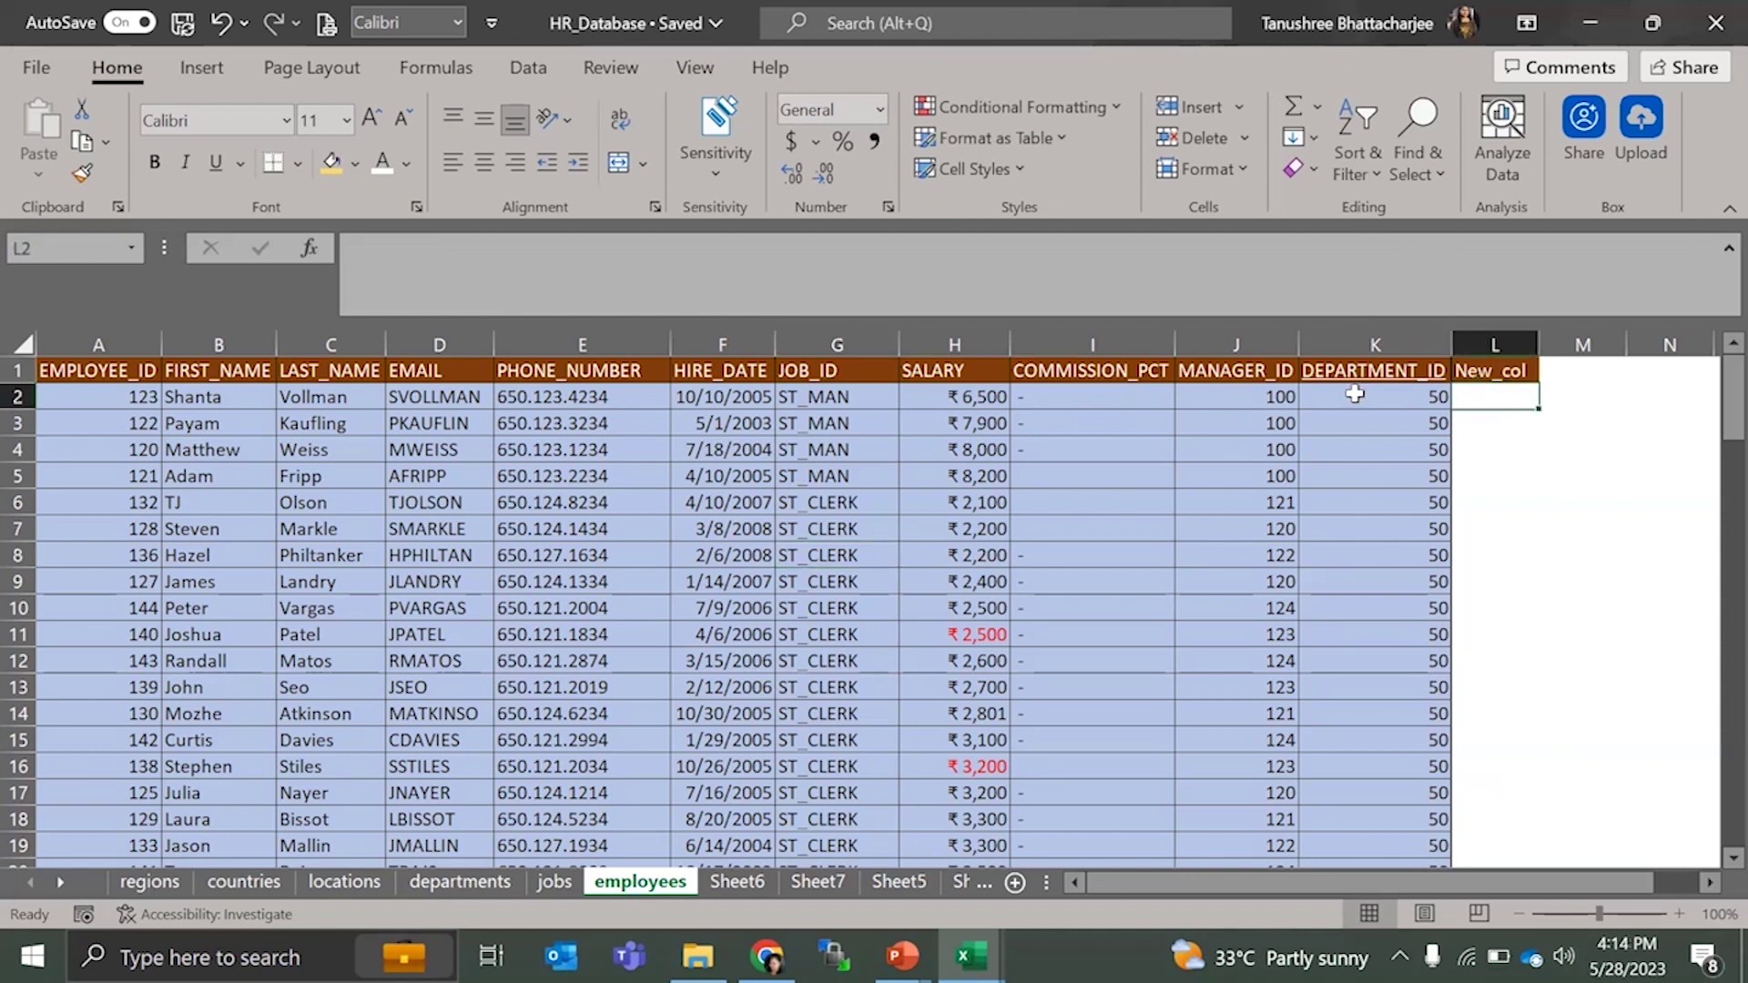
click(1393, 373)
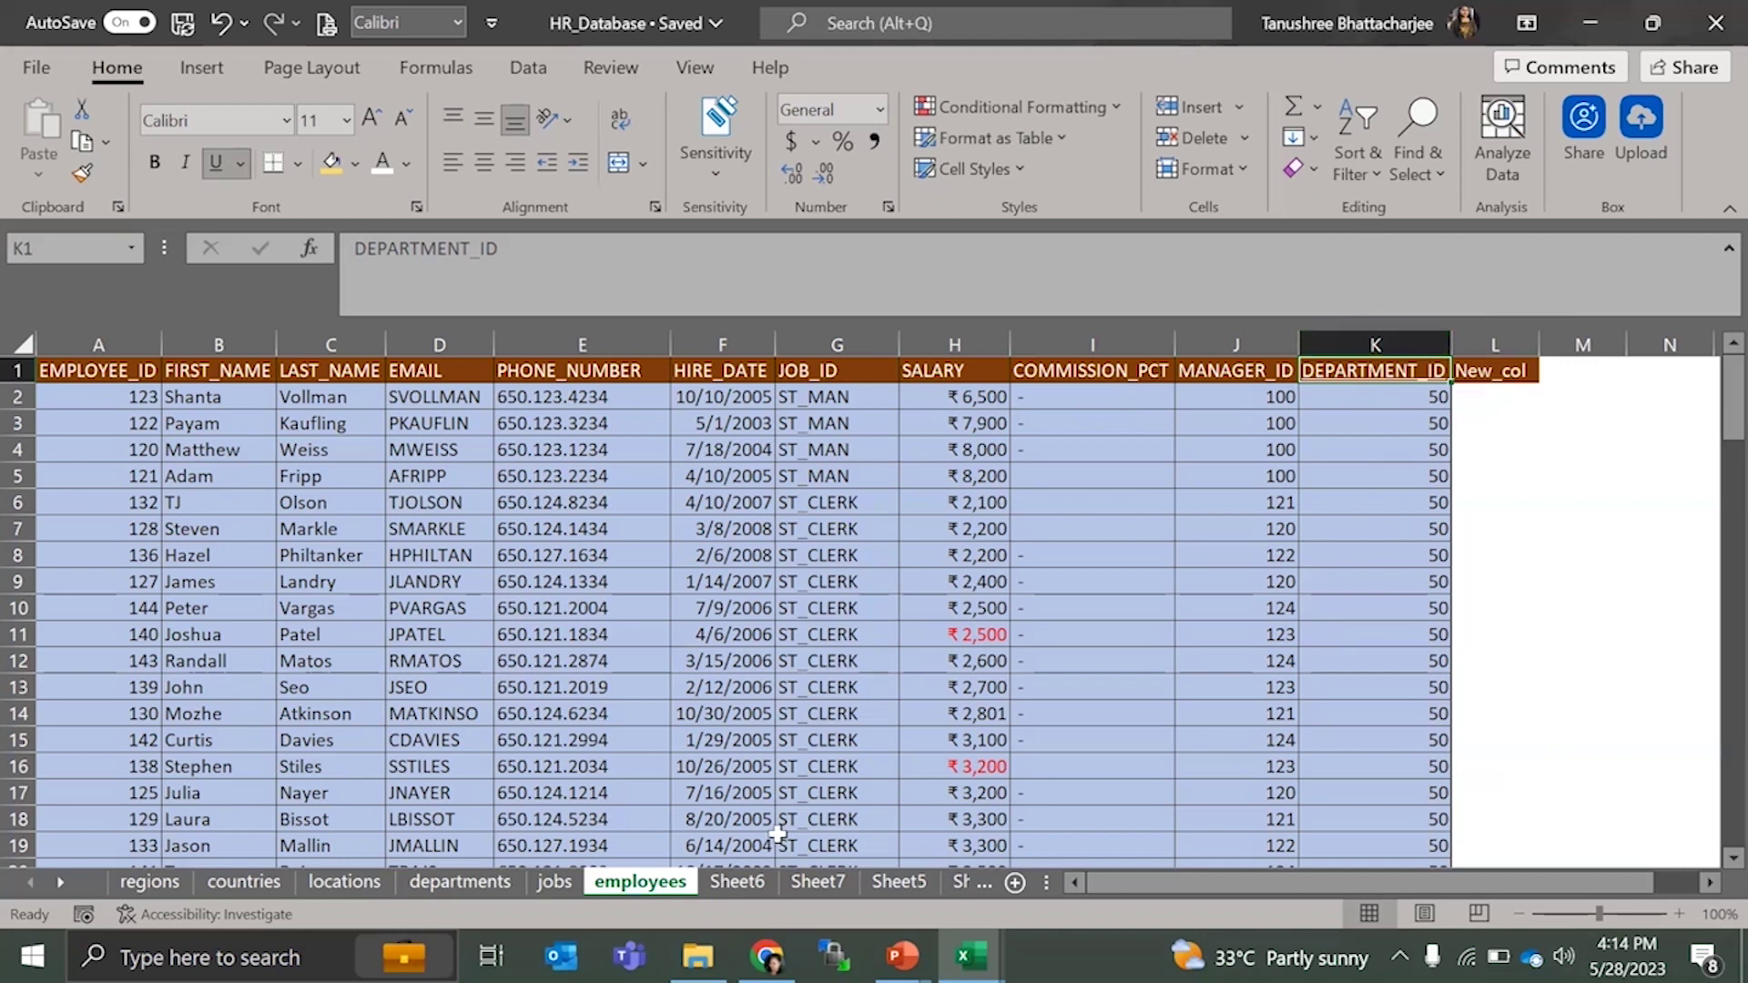
- On Sheet7, enter the formula =H2+100 in cell L2 to add 100 to the first employee's salary
key(ctrl+Page_Down)
key(ctrl+Page_Down)
key(ctrl+Page_Down)
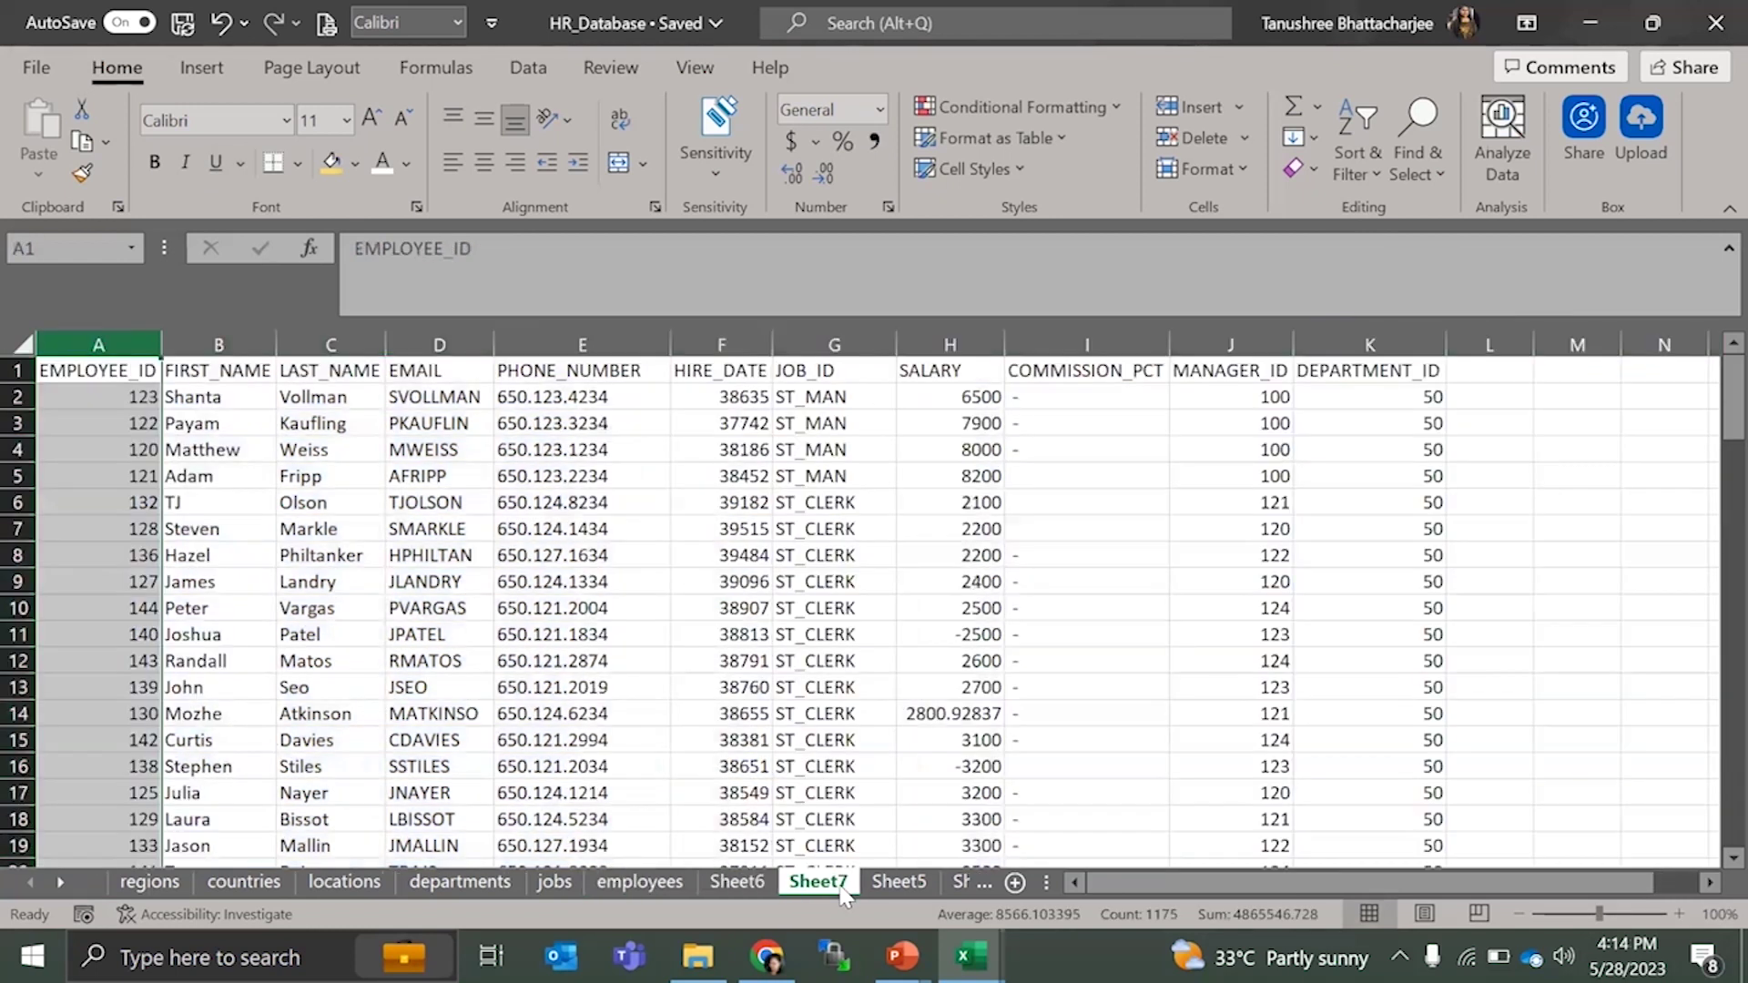
click(815, 883)
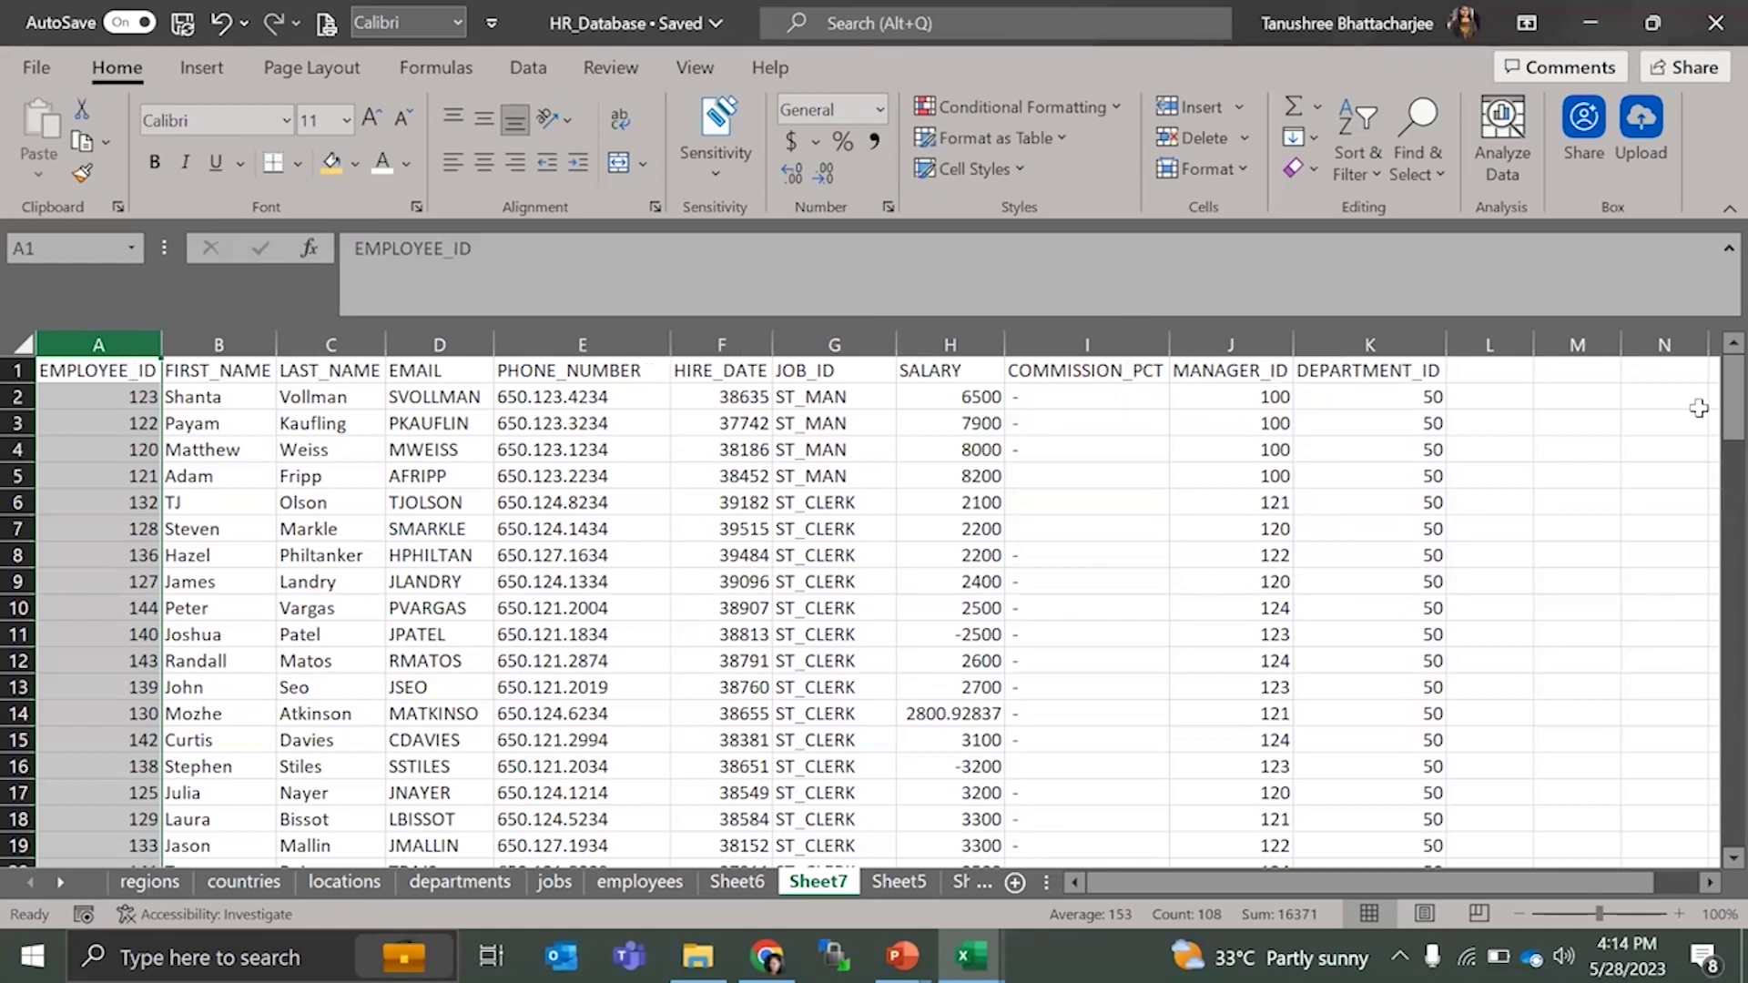
click(1491, 394)
text(=)
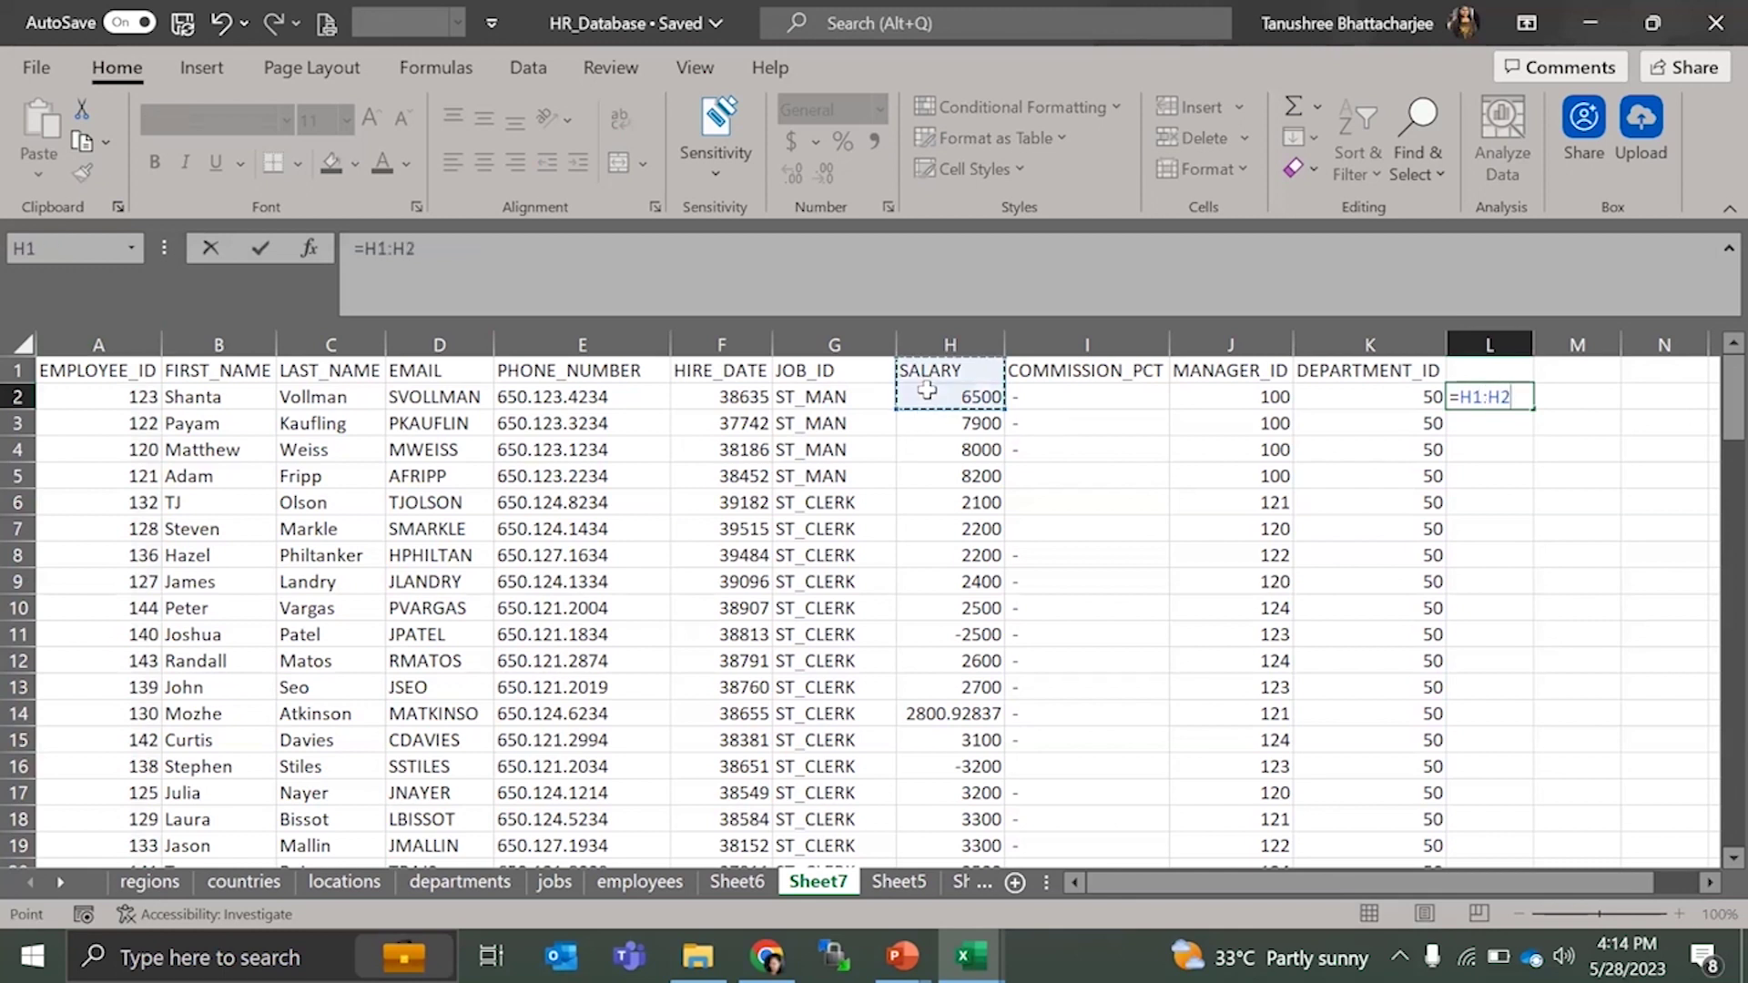
click(927, 391)
text(+100)
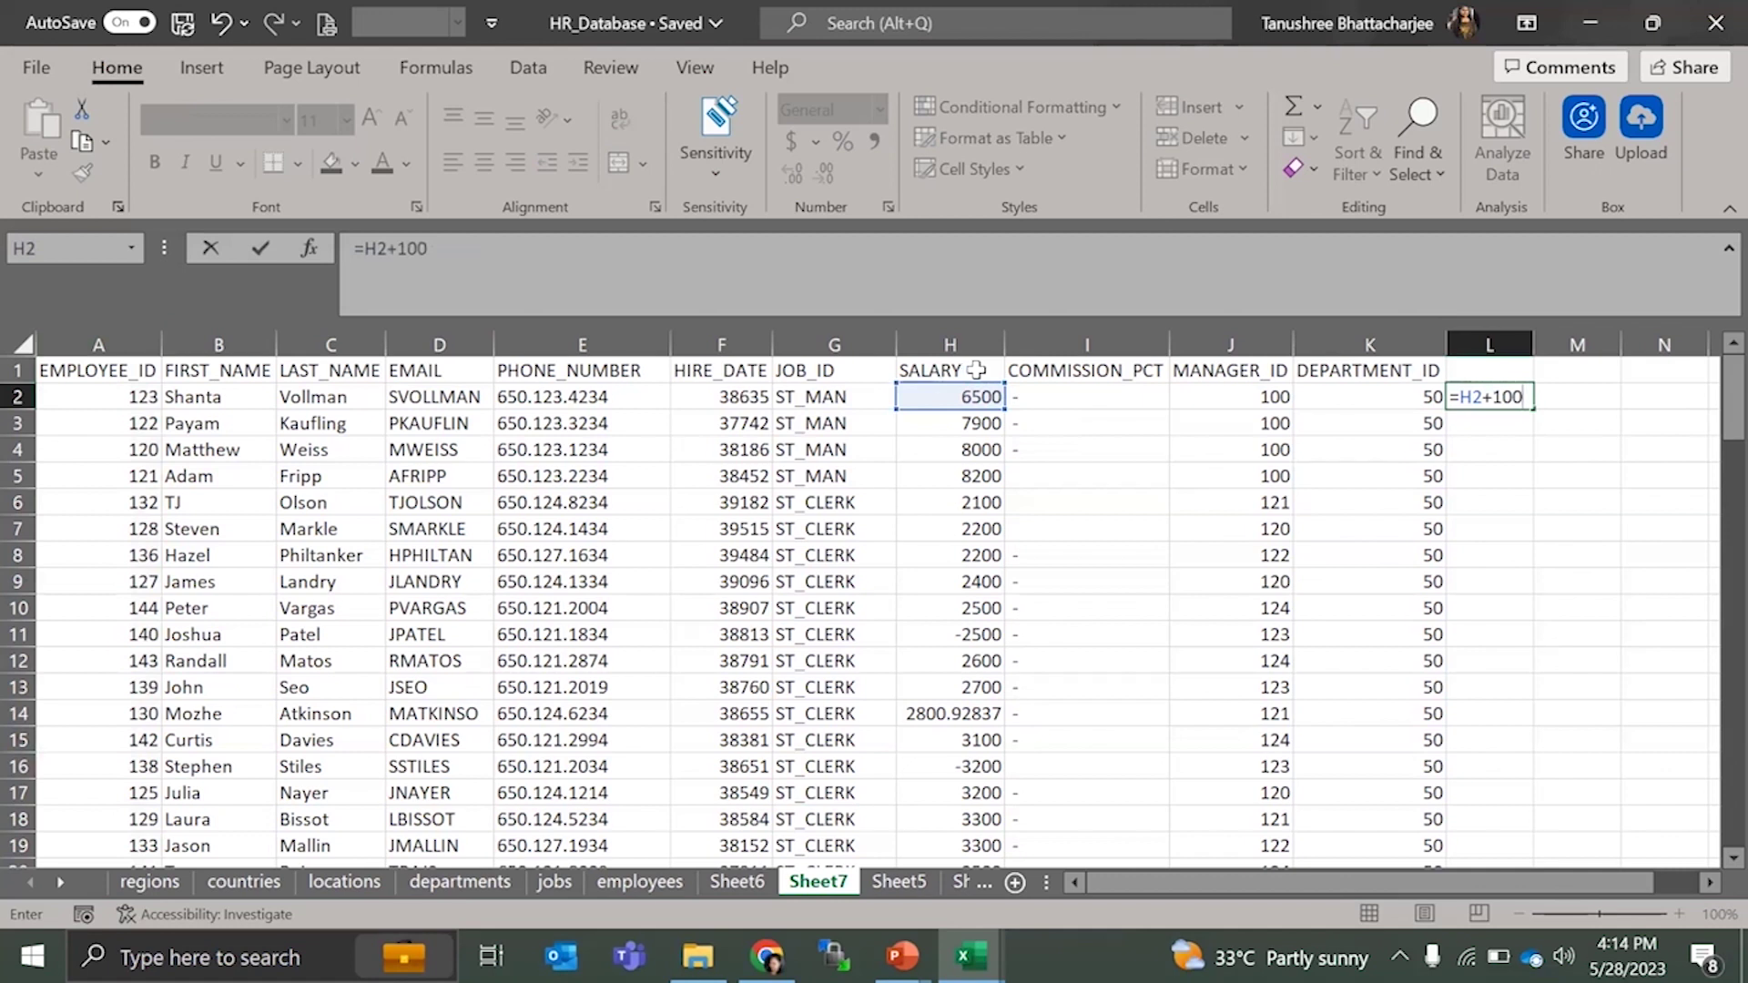
key(Return)
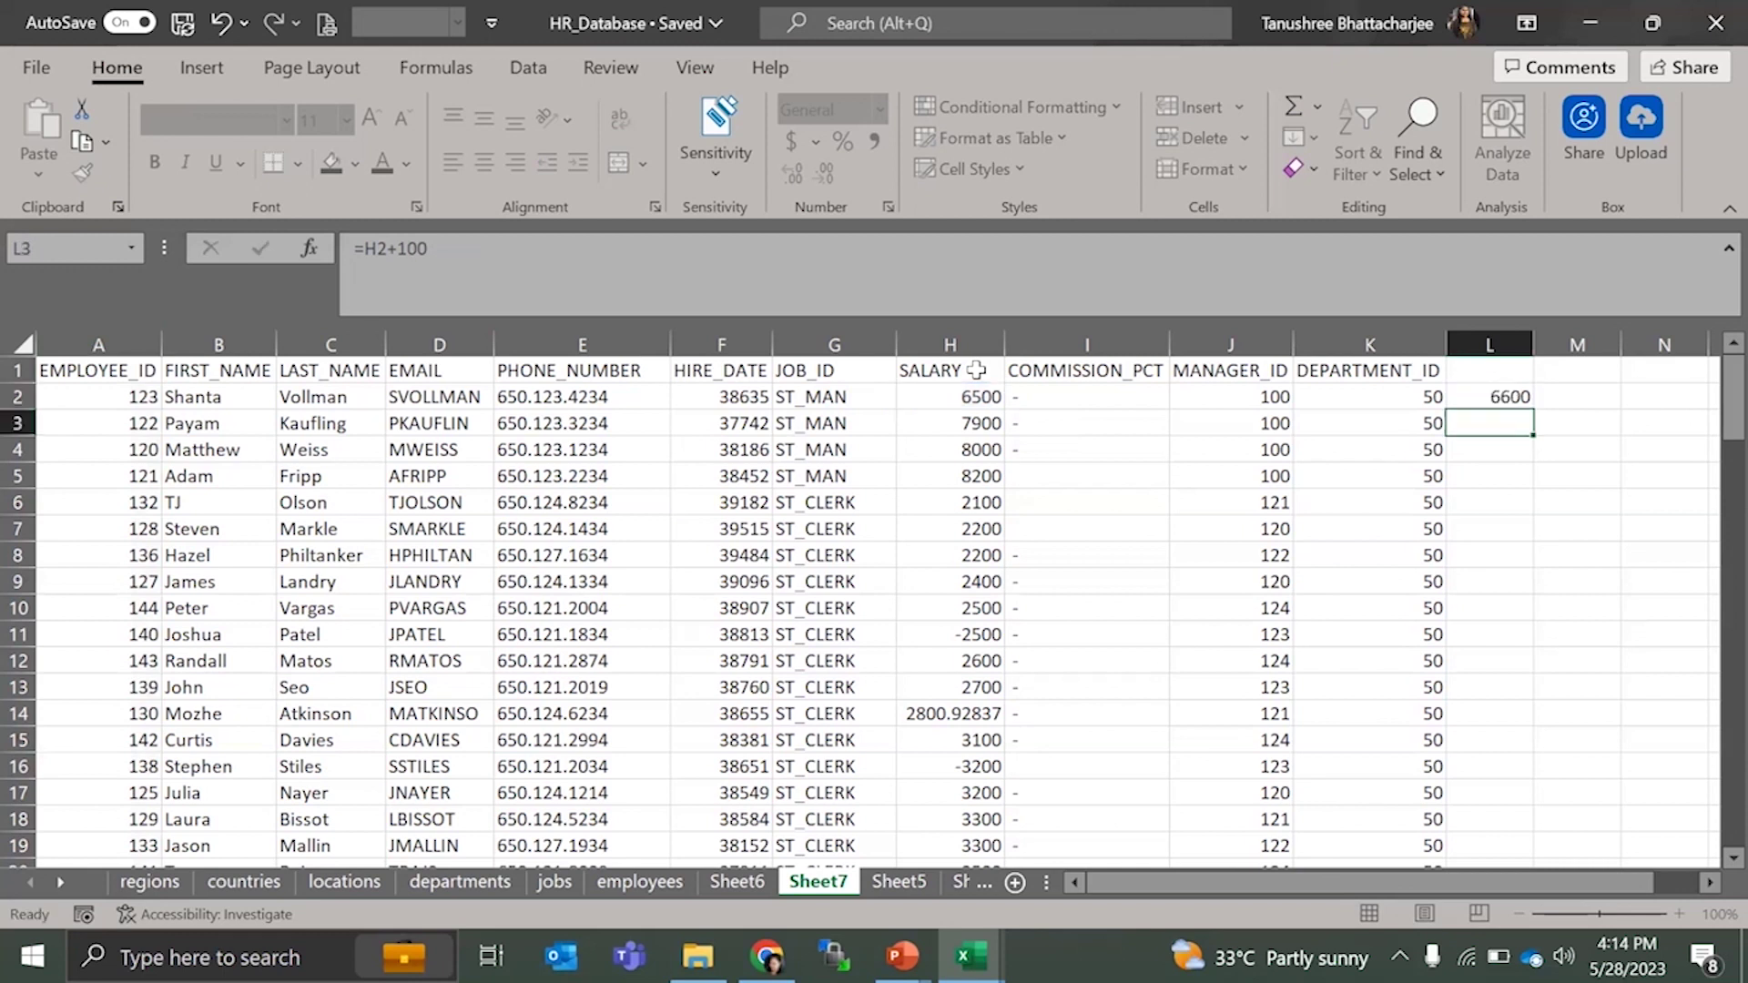
- Examine how far the employee data and its salary column extend down Sheet7
click(1526, 399)
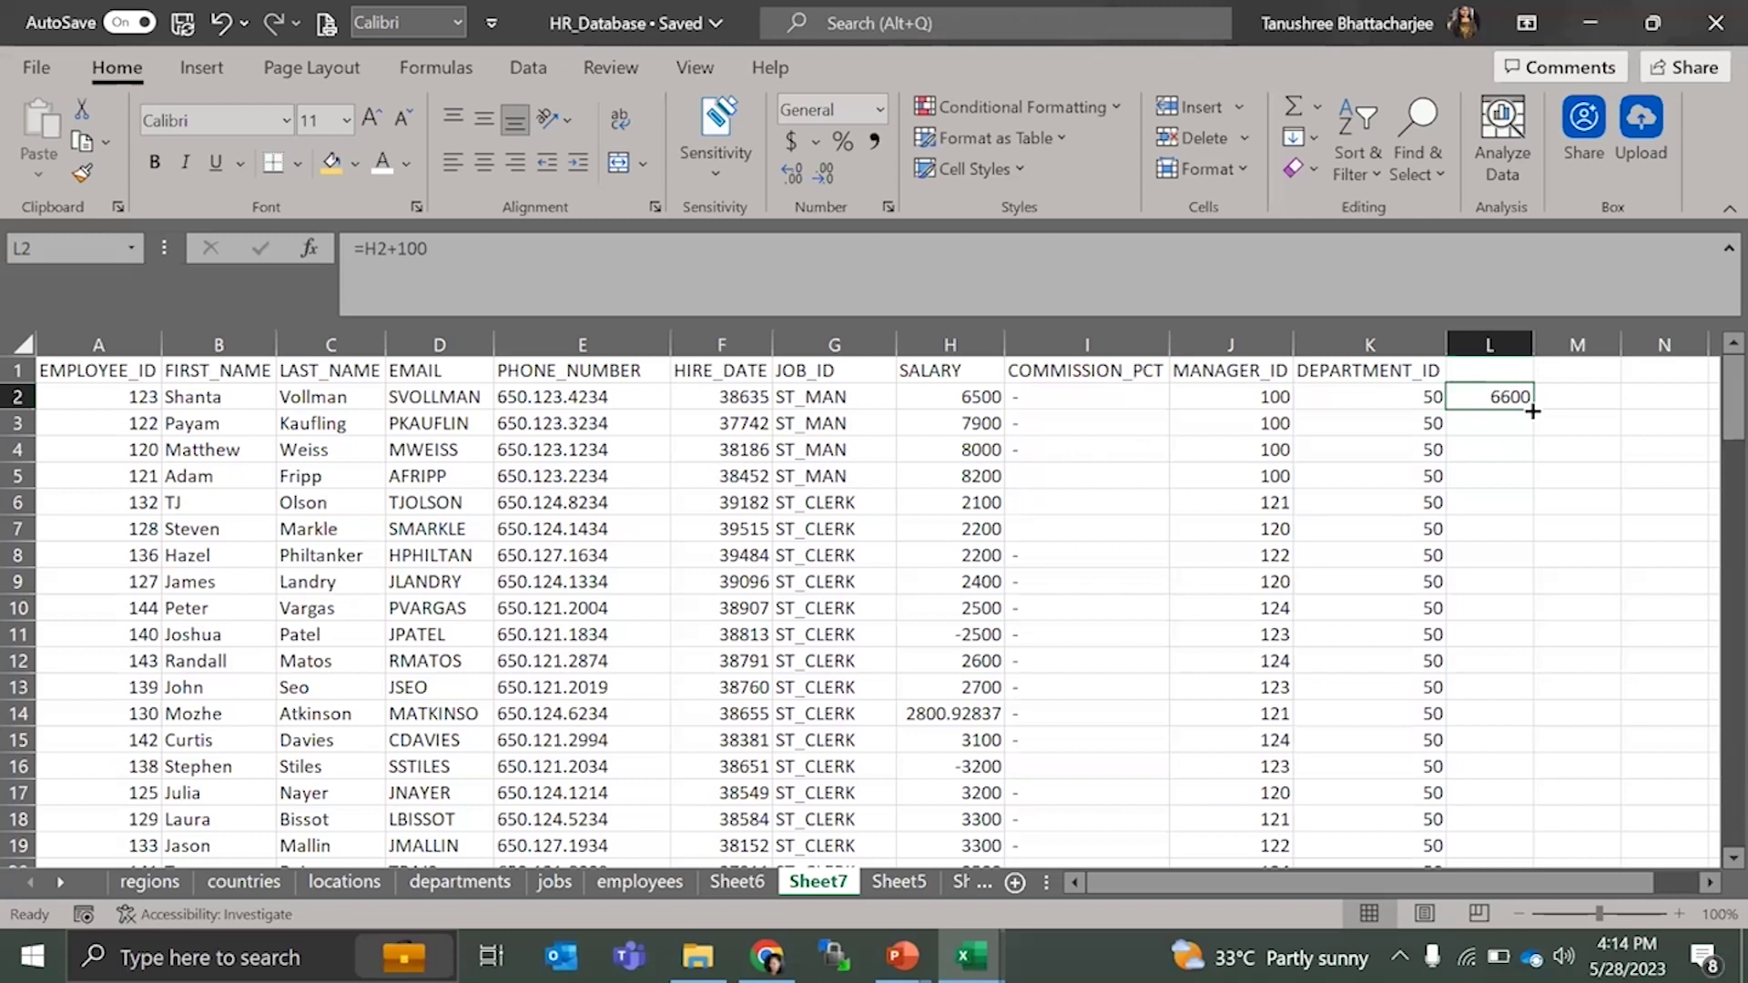
scroll(1489, 512, down, 20)
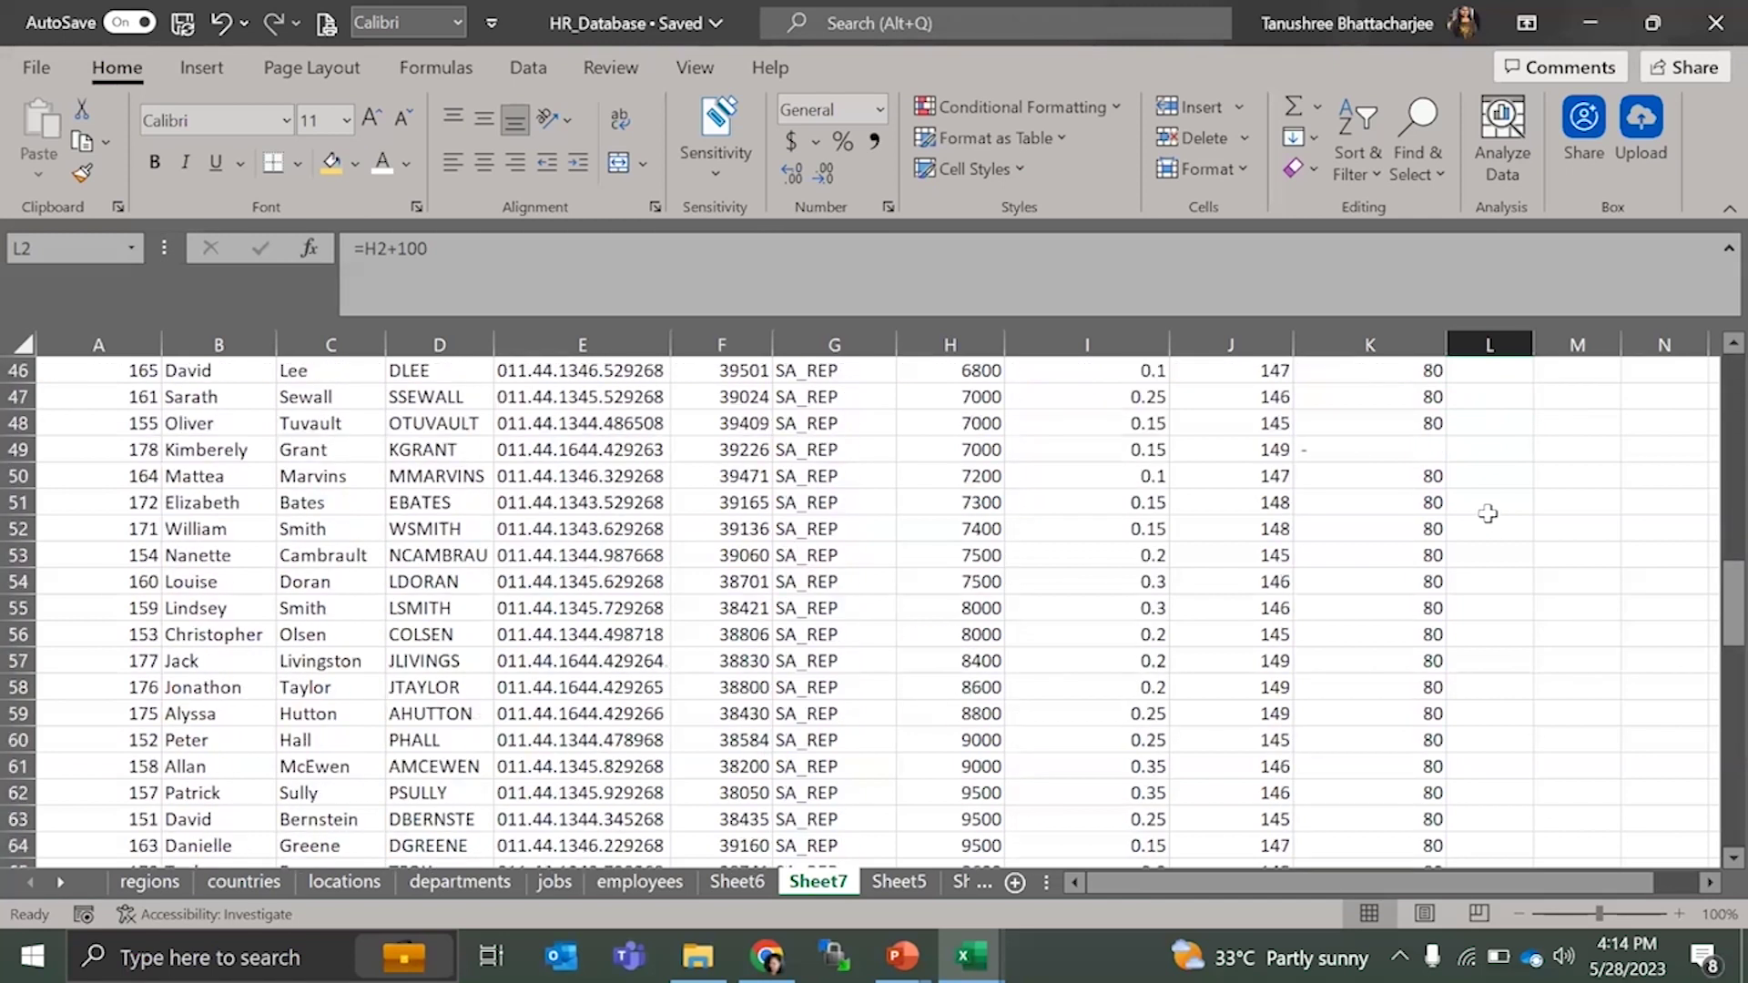
scroll(1484, 517, down, 13)
scroll(1174, 456, up, 3)
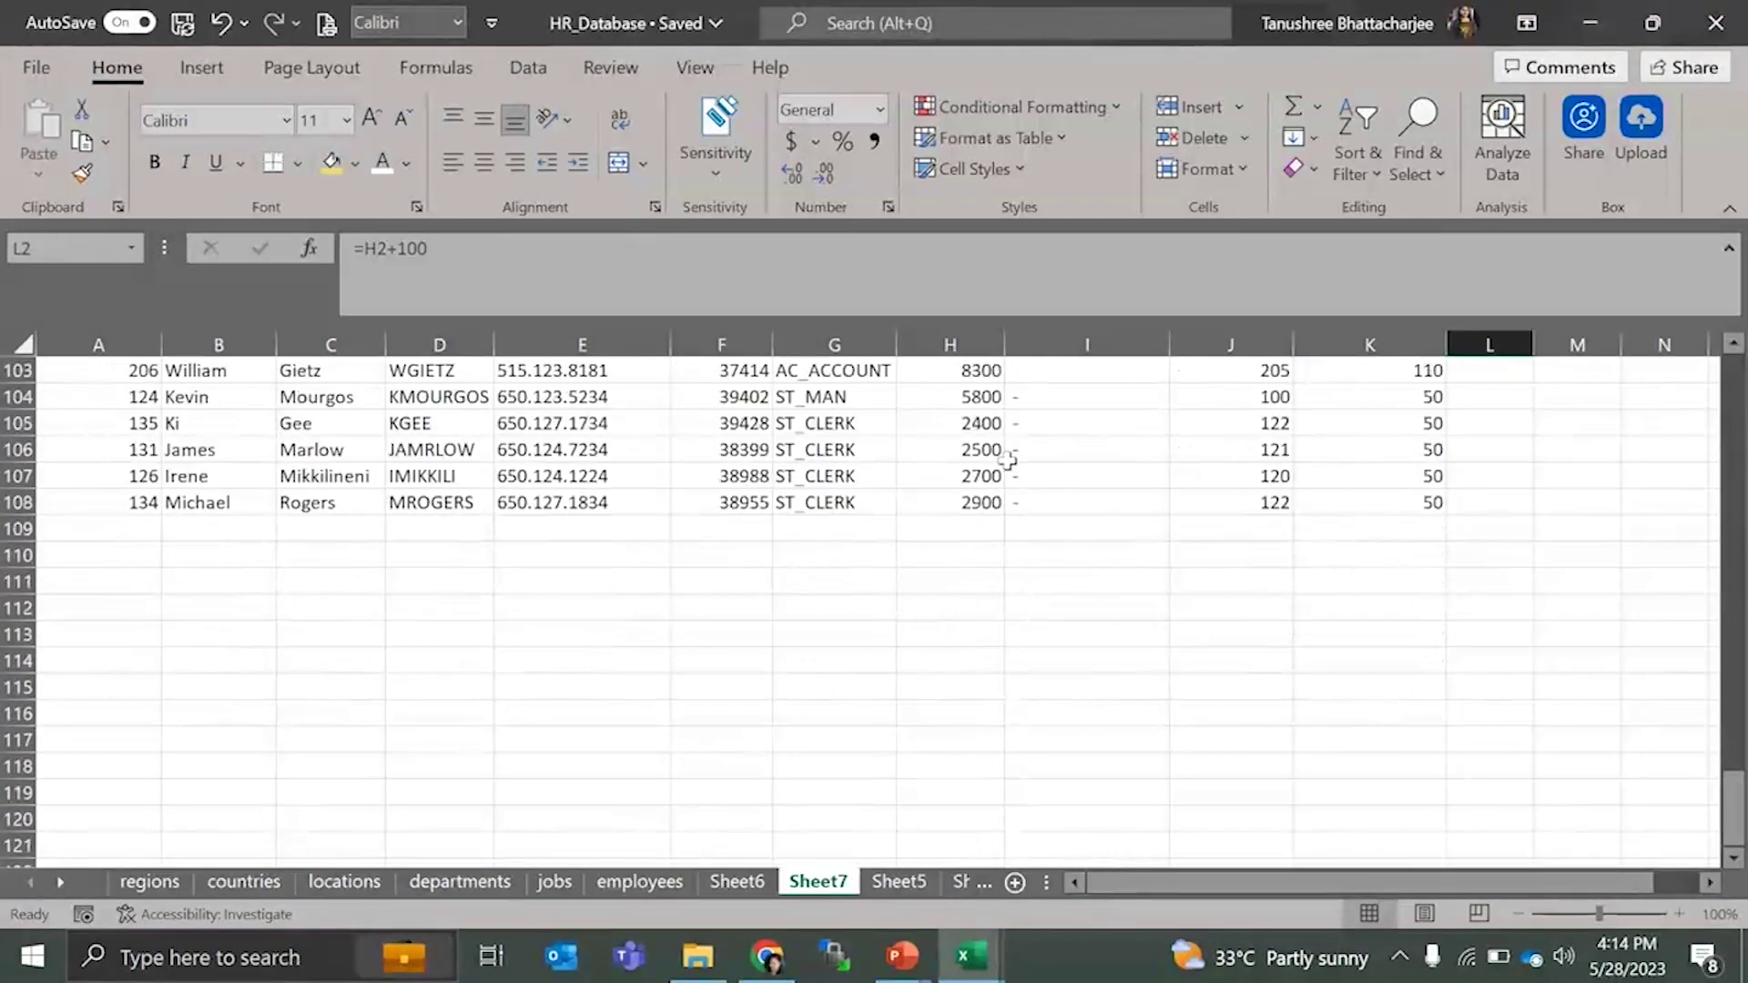
click(990, 502)
scroll(1320, 560, up, 4)
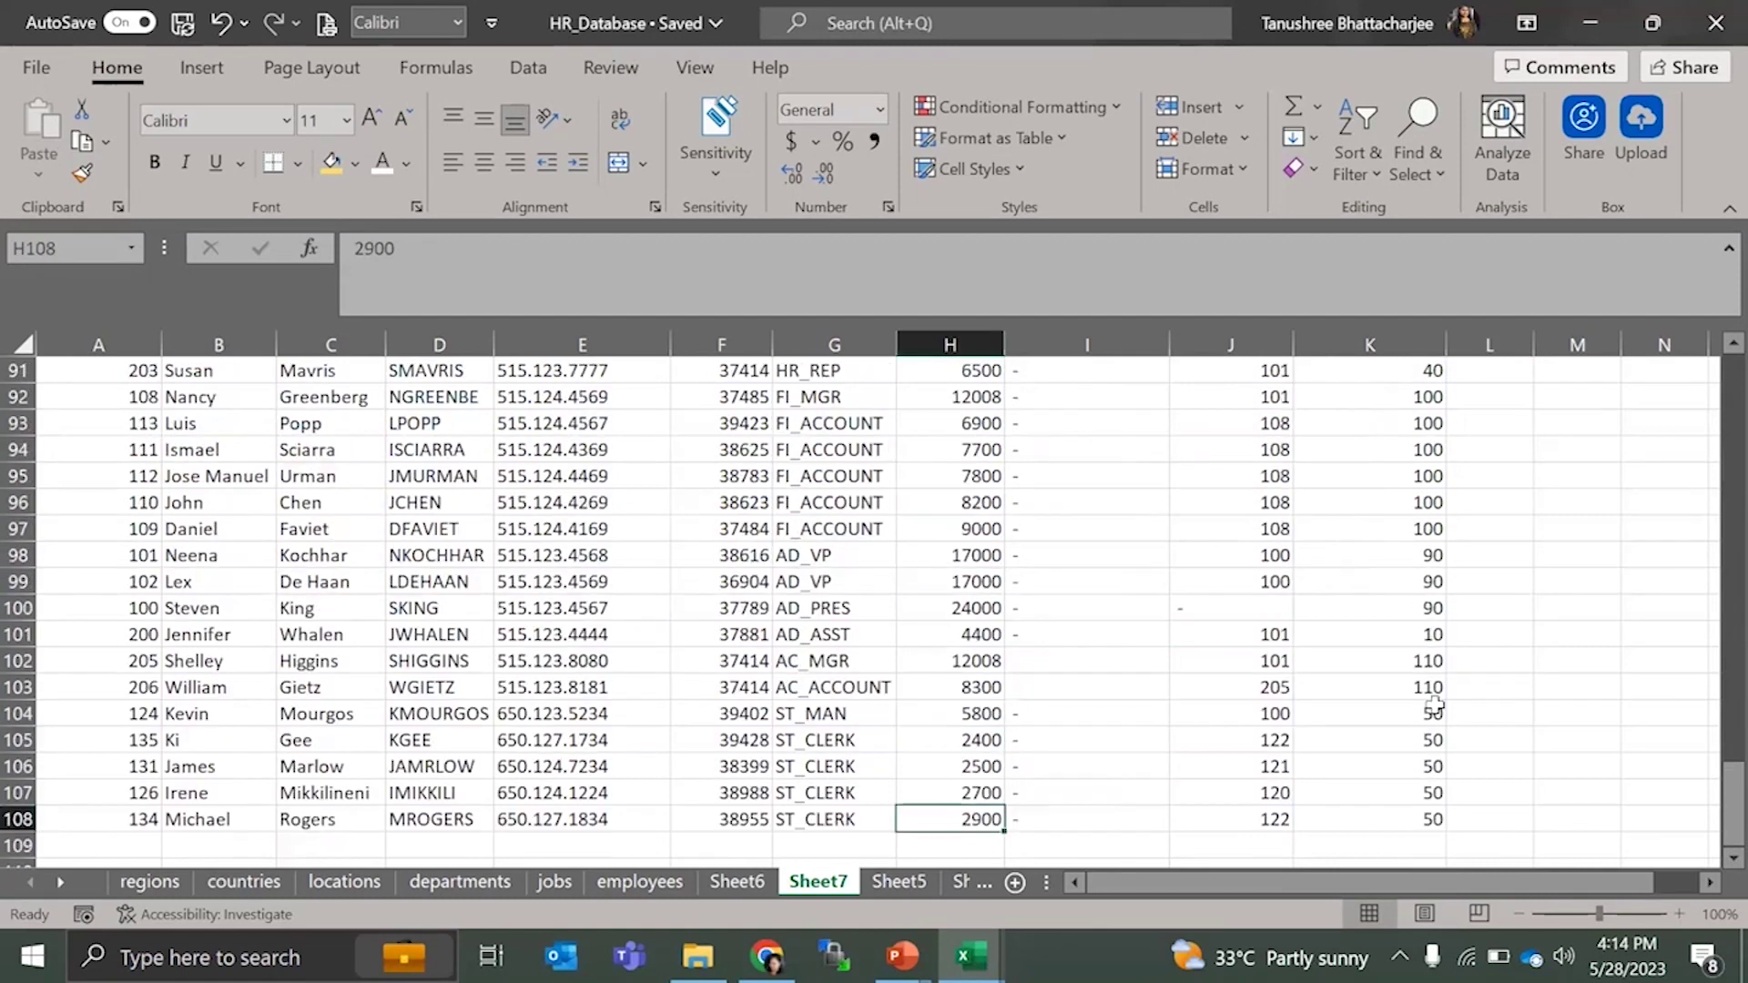
click(1482, 821)
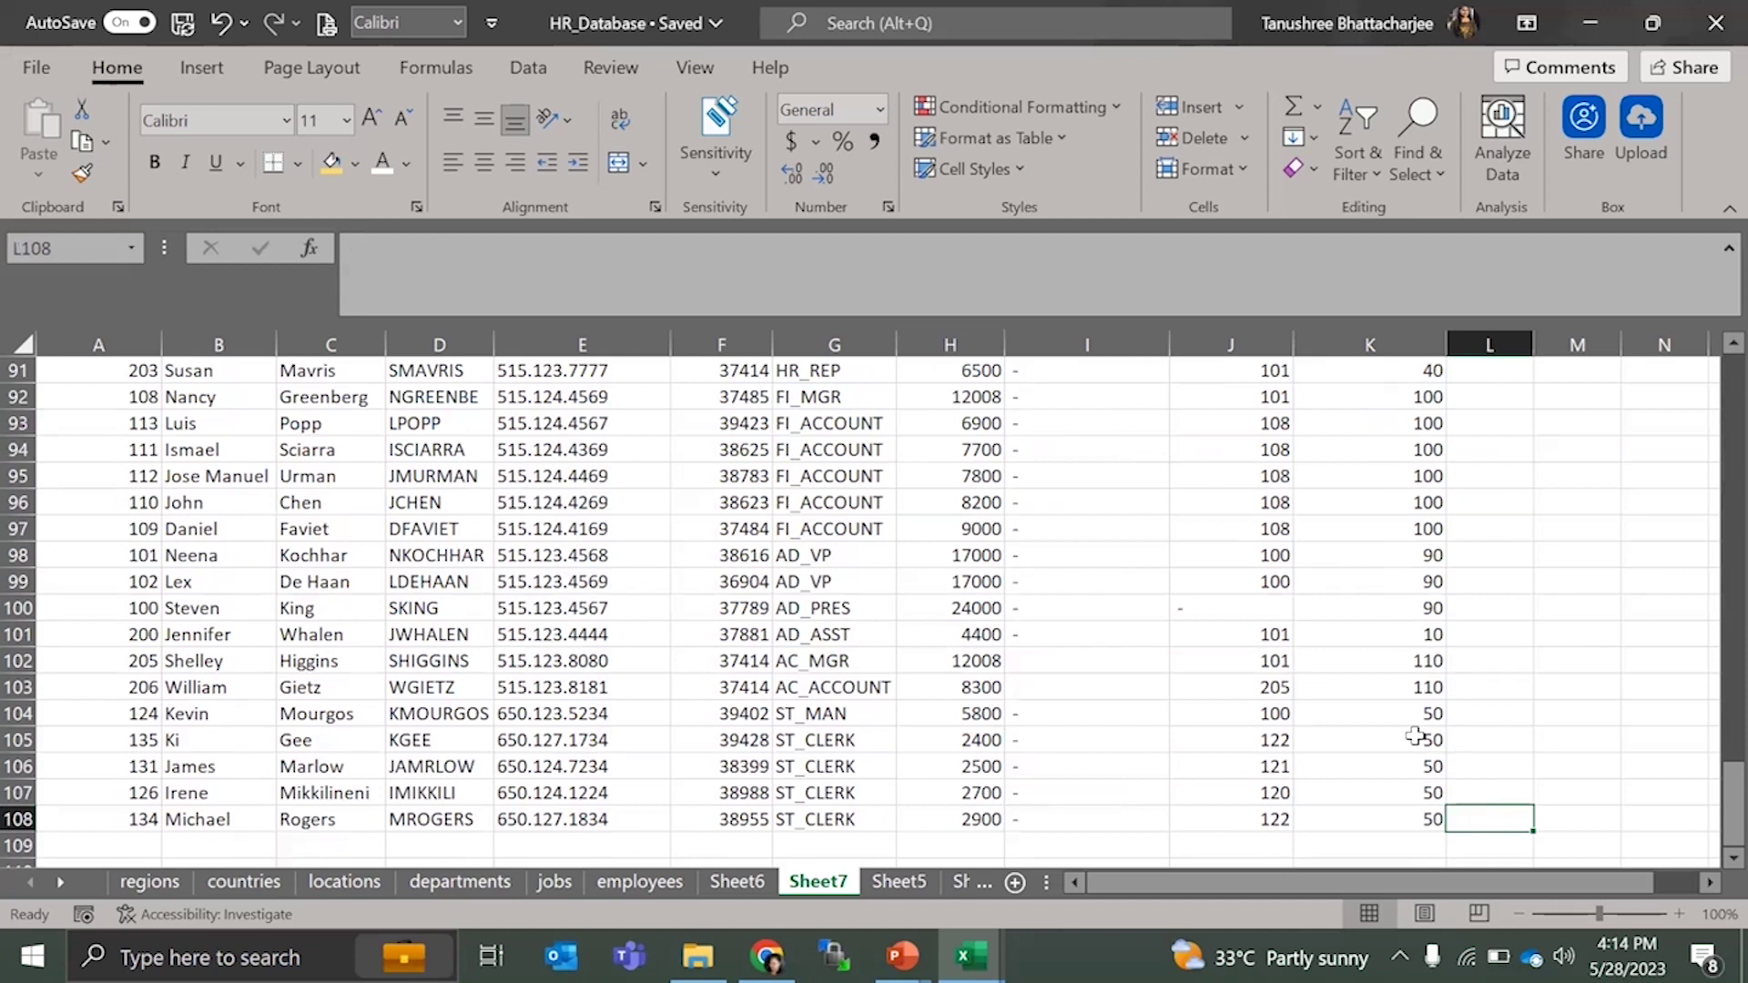
scroll(1410, 734, up, 7)
scroll(1410, 733, up, 10)
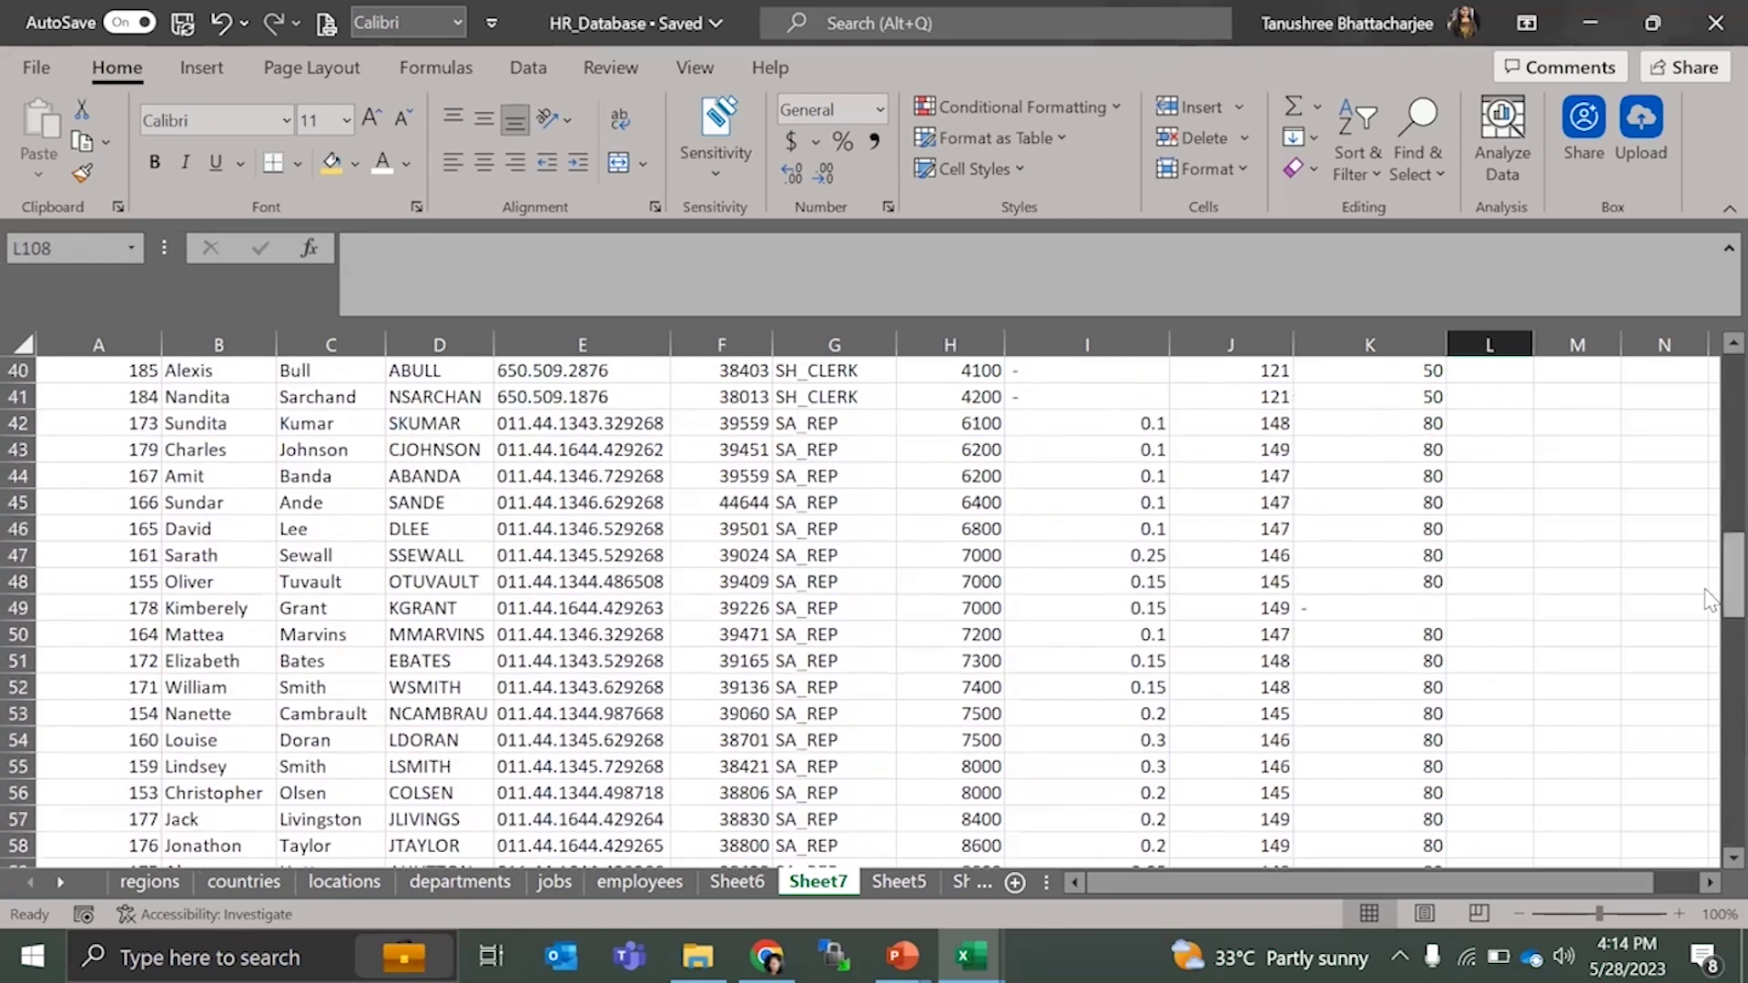
scroll(1710, 599, up, 13)
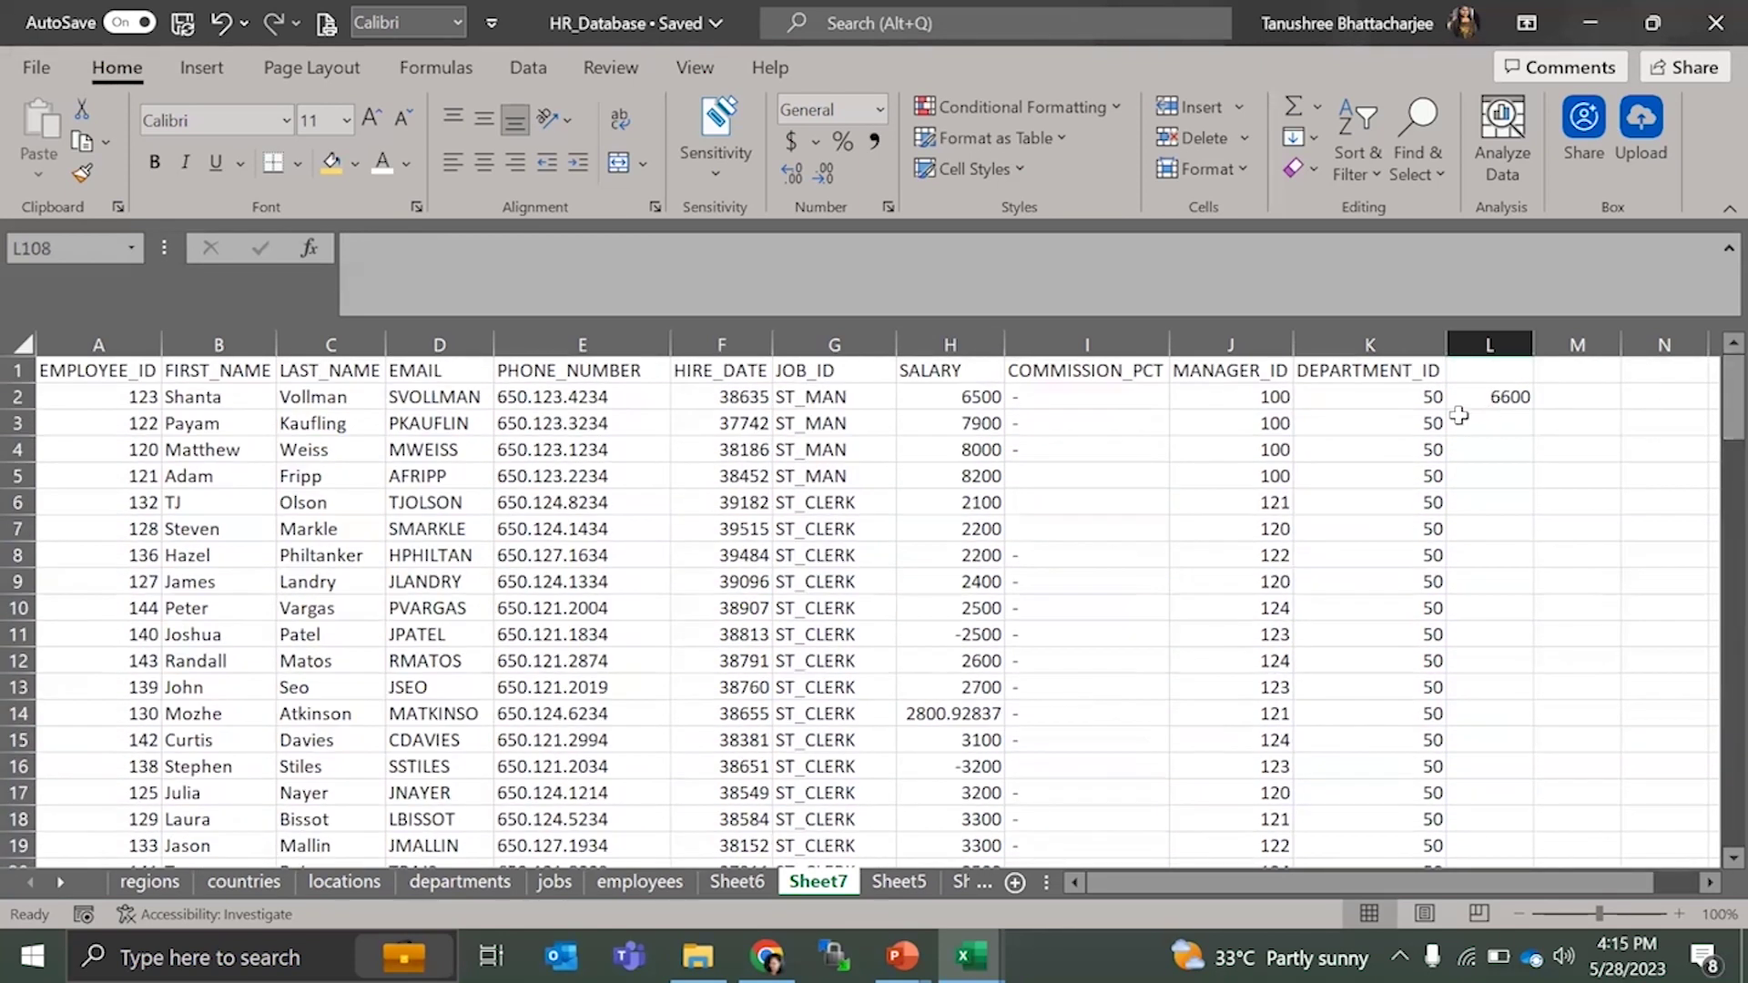
- Fill the salary formula in L2 down column L to the last employee row and look through the filled cells
click(1463, 397)
double_click(1536, 410)
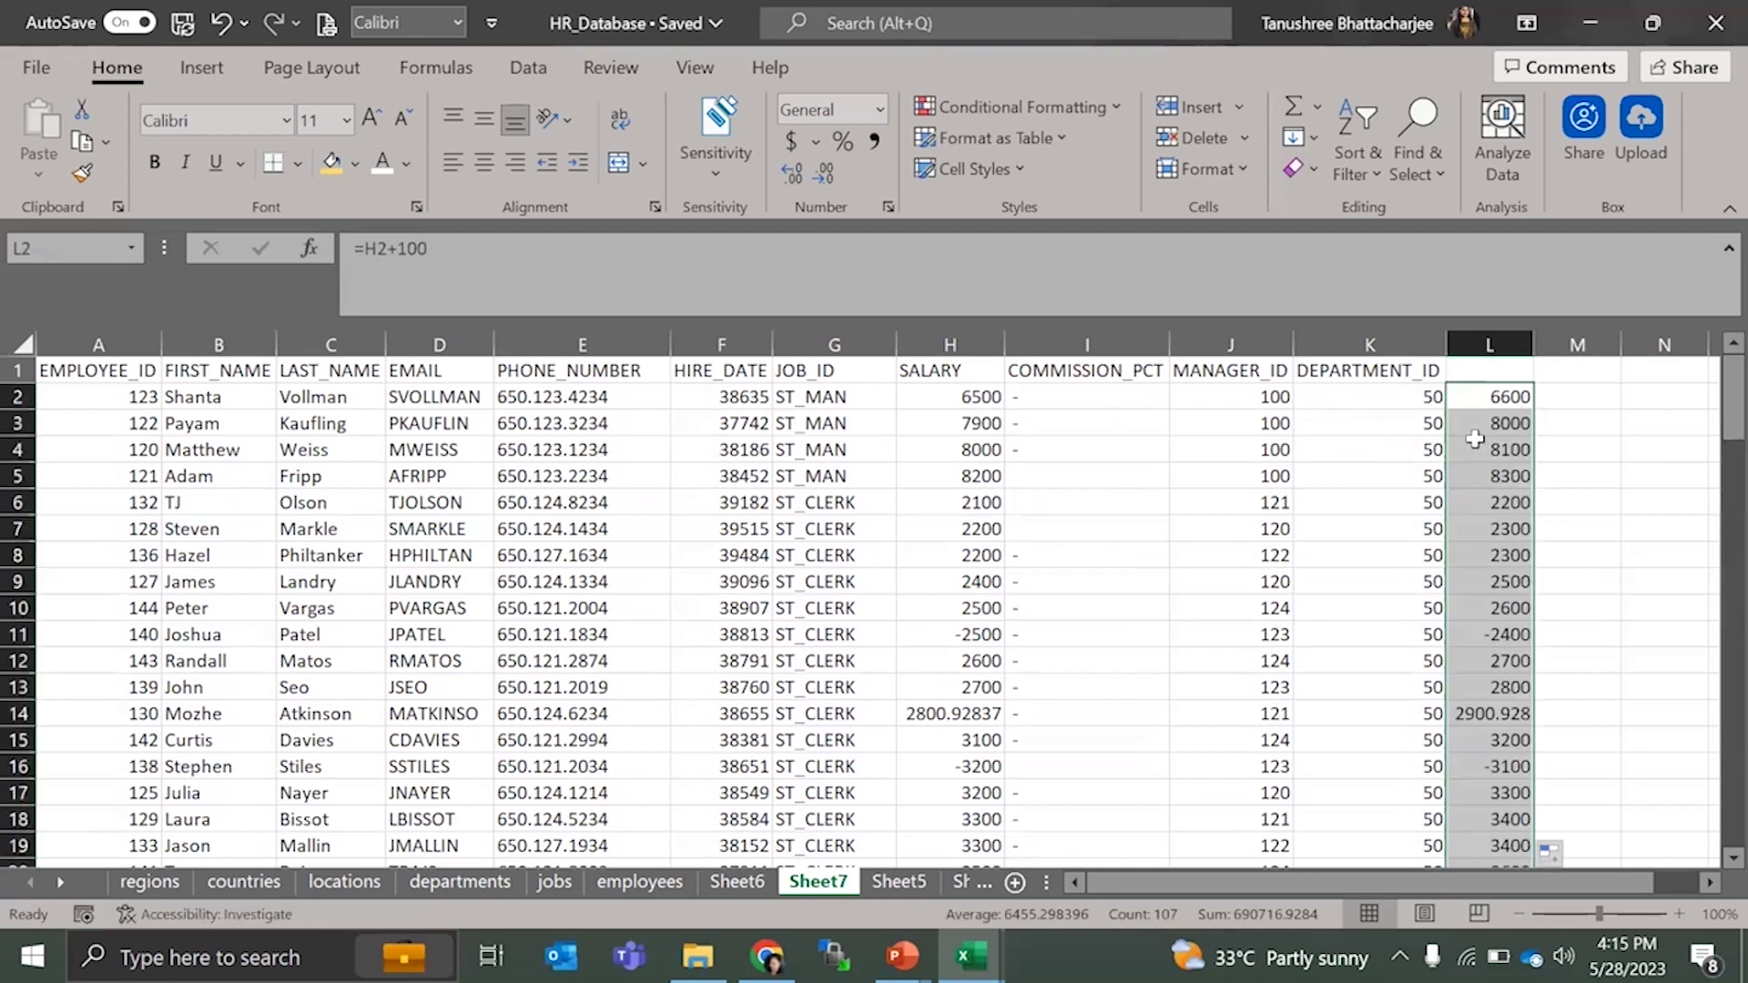
scroll(1410, 554, down, 8)
scroll(1410, 553, down, 20)
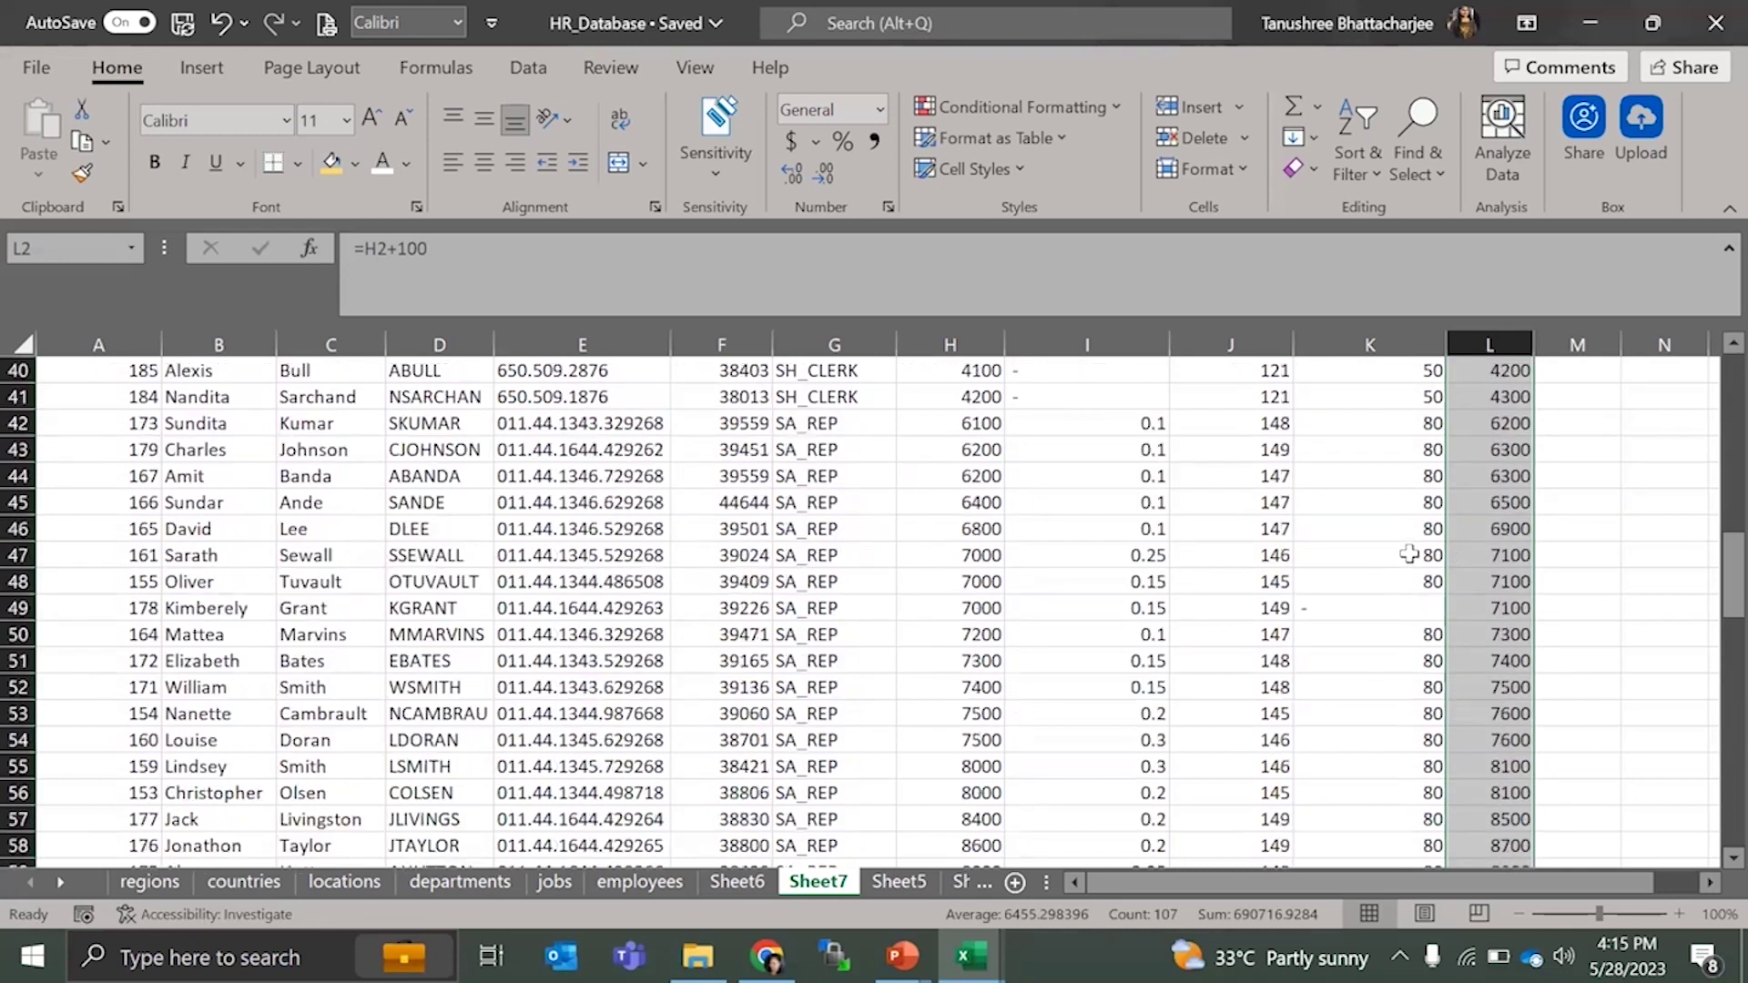
scroll(1463, 567, down, 6)
scroll(1466, 566, up, 14)
scroll(1465, 566, up, 7)
scroll(1466, 566, up, 1)
scroll(1466, 567, up, 12)
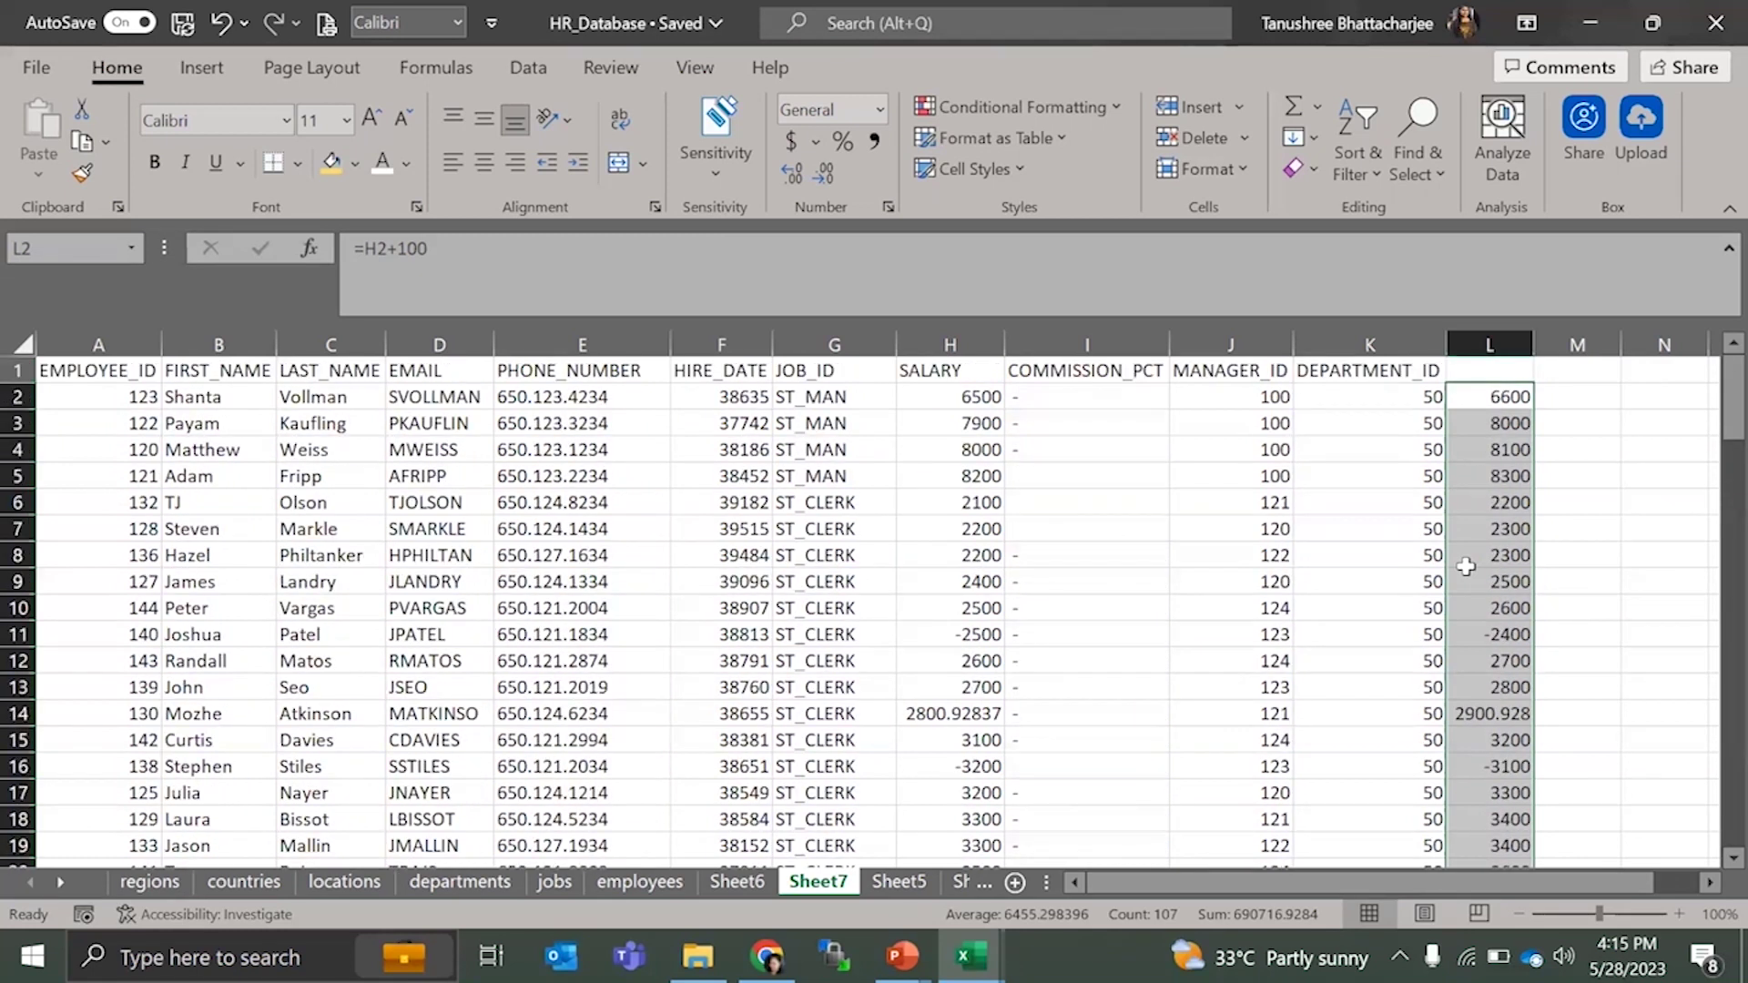
- Undo the fill down column L and the formula entry in L2
click(1468, 386)
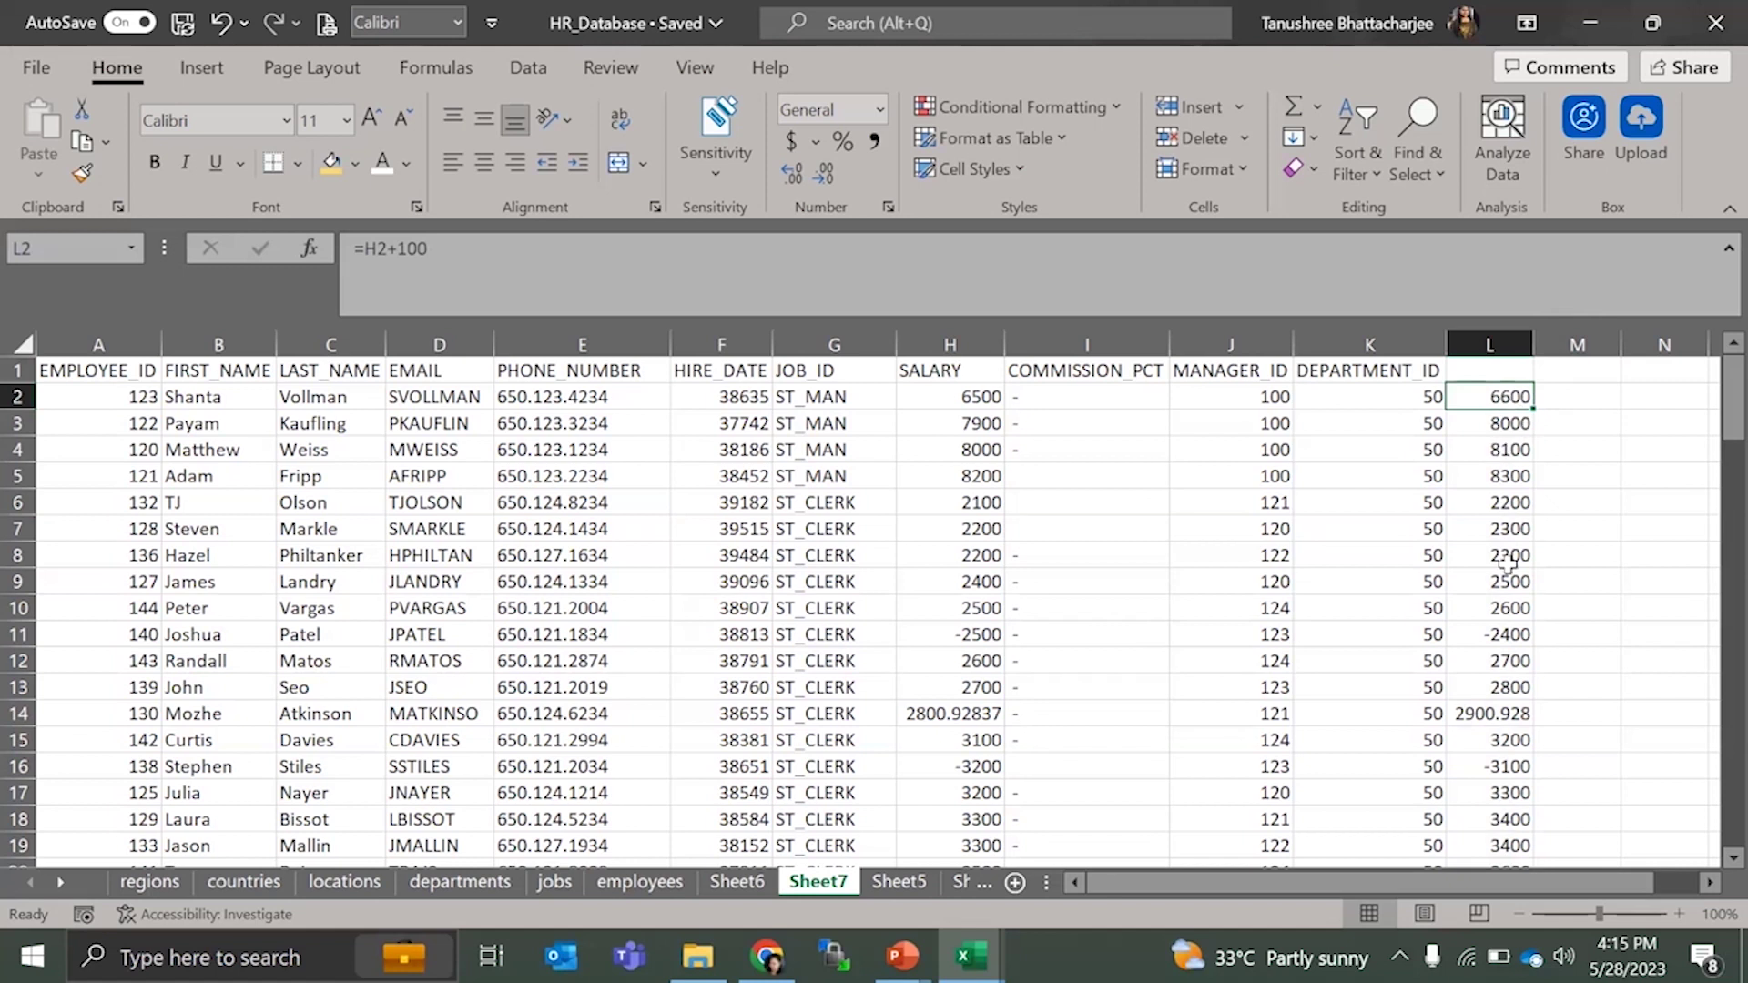
key(ctrl+z)
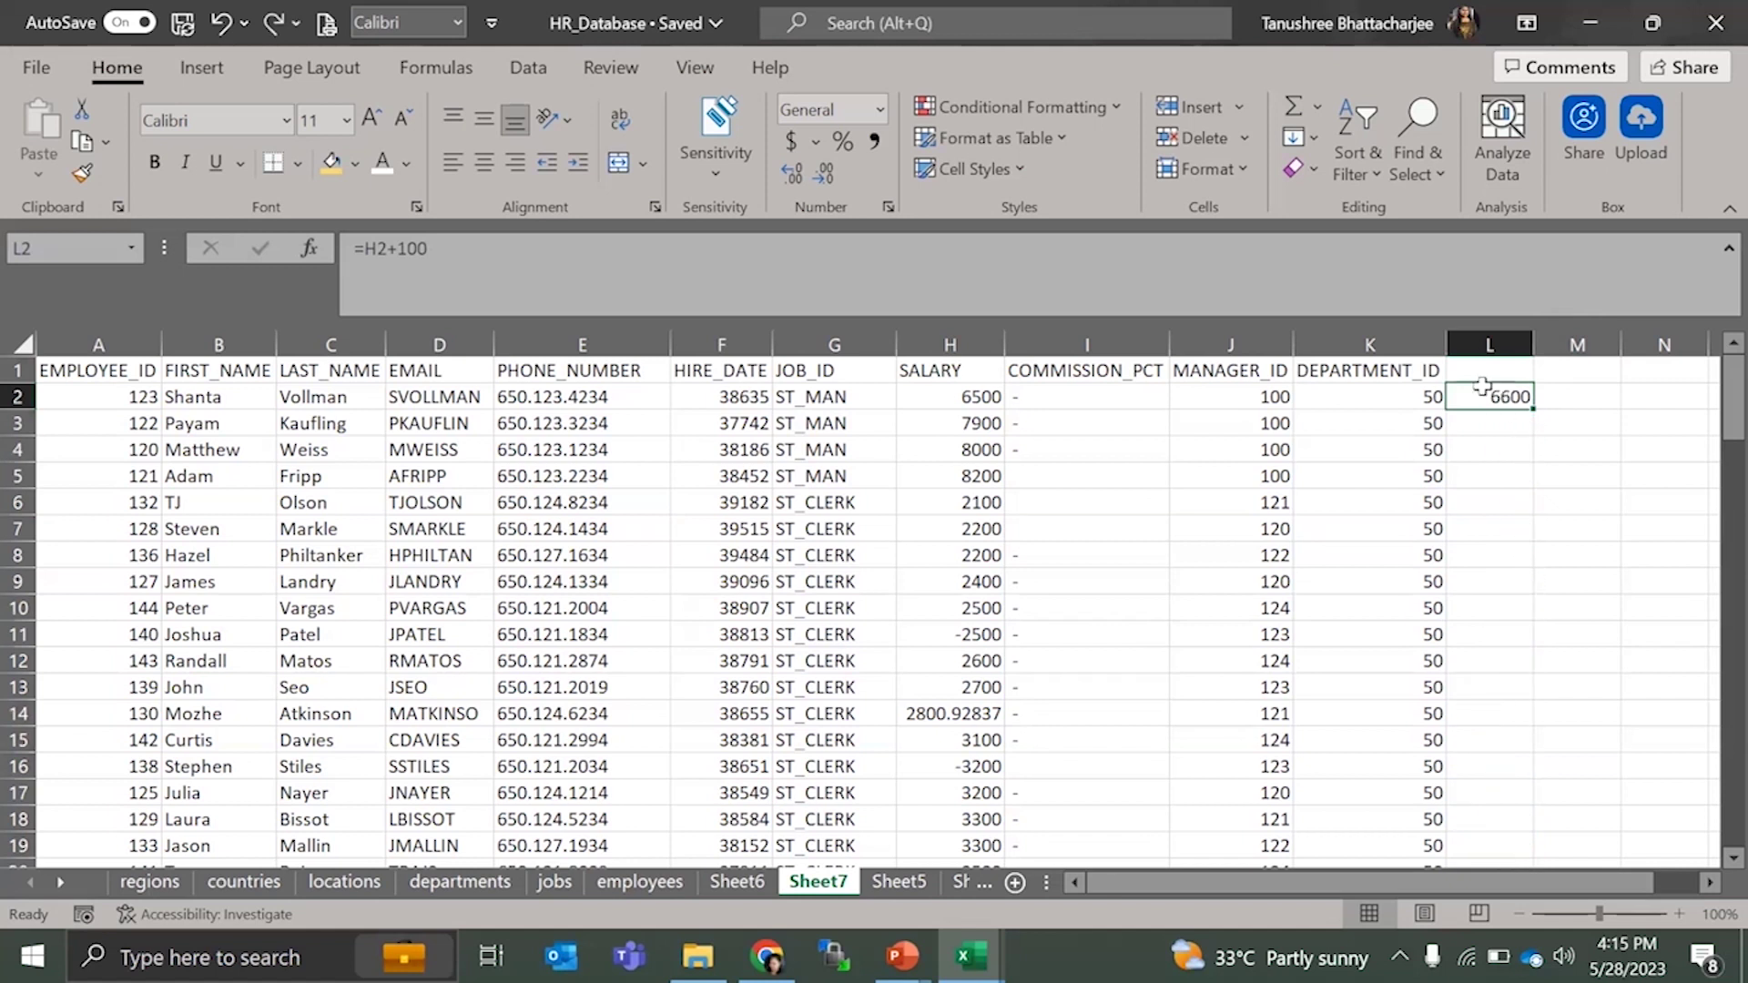
key(ctrl+z)
- Format the employee data on Sheet7, range A1:K108 with headers, as a table in a blue medium style
click(845, 624)
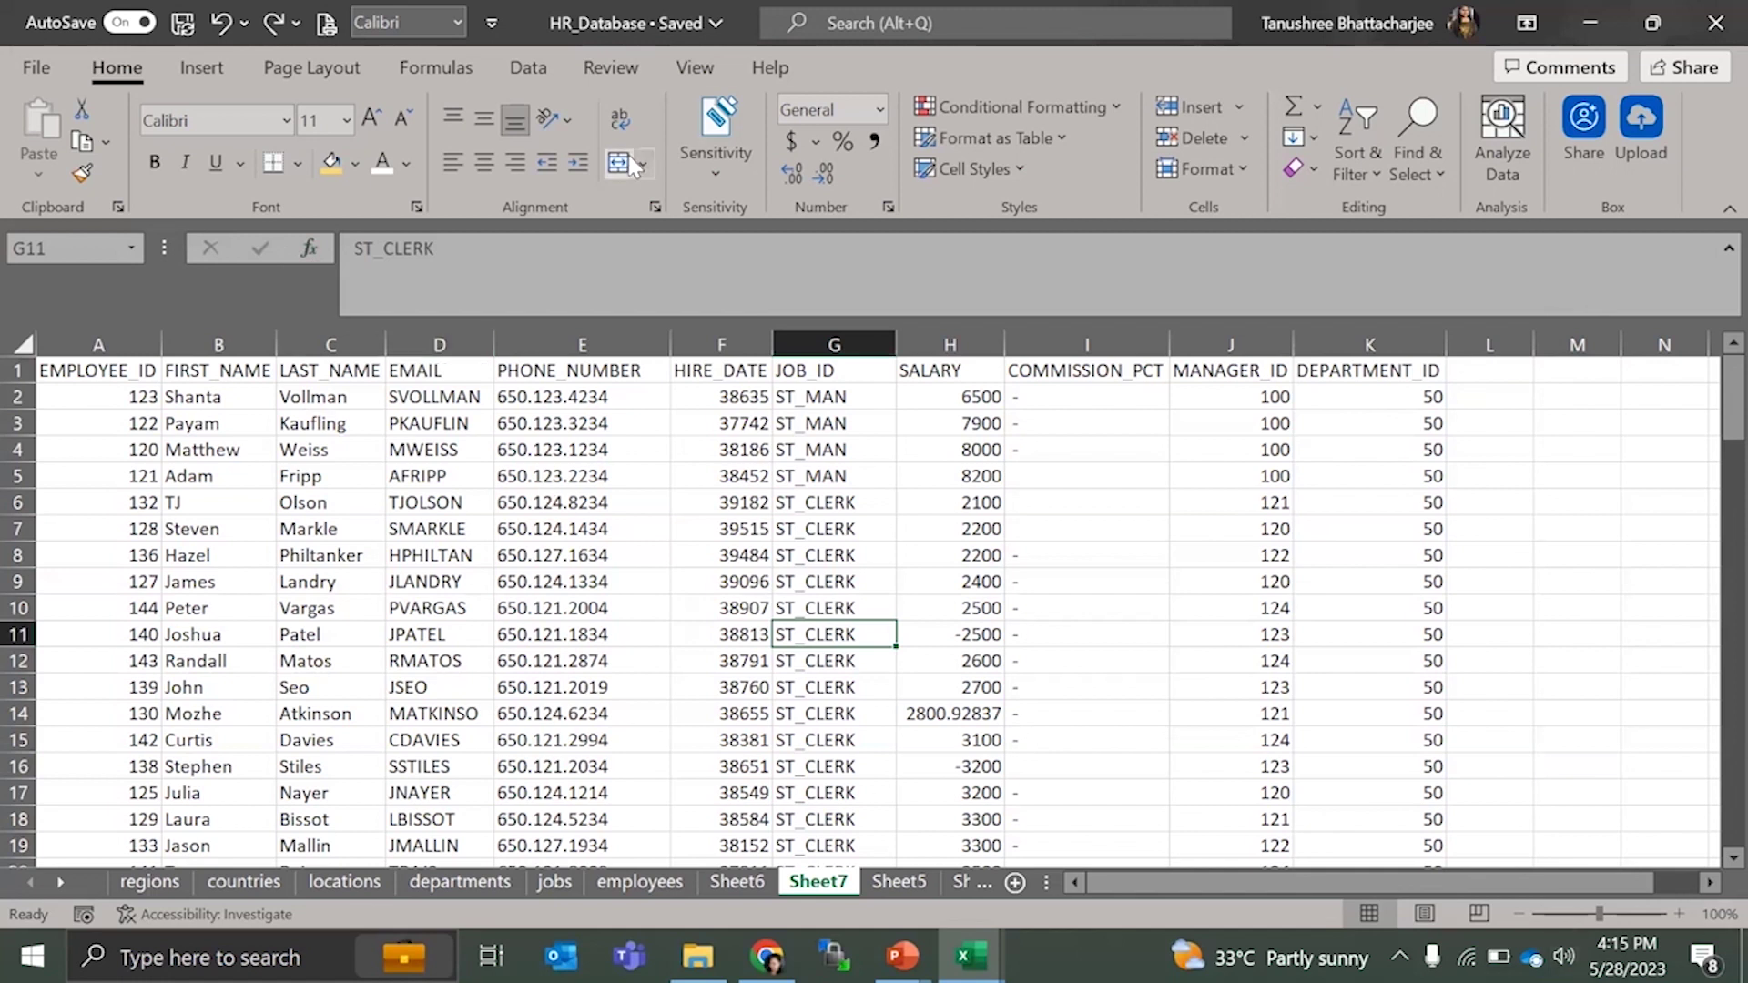
key(ctrl+a)
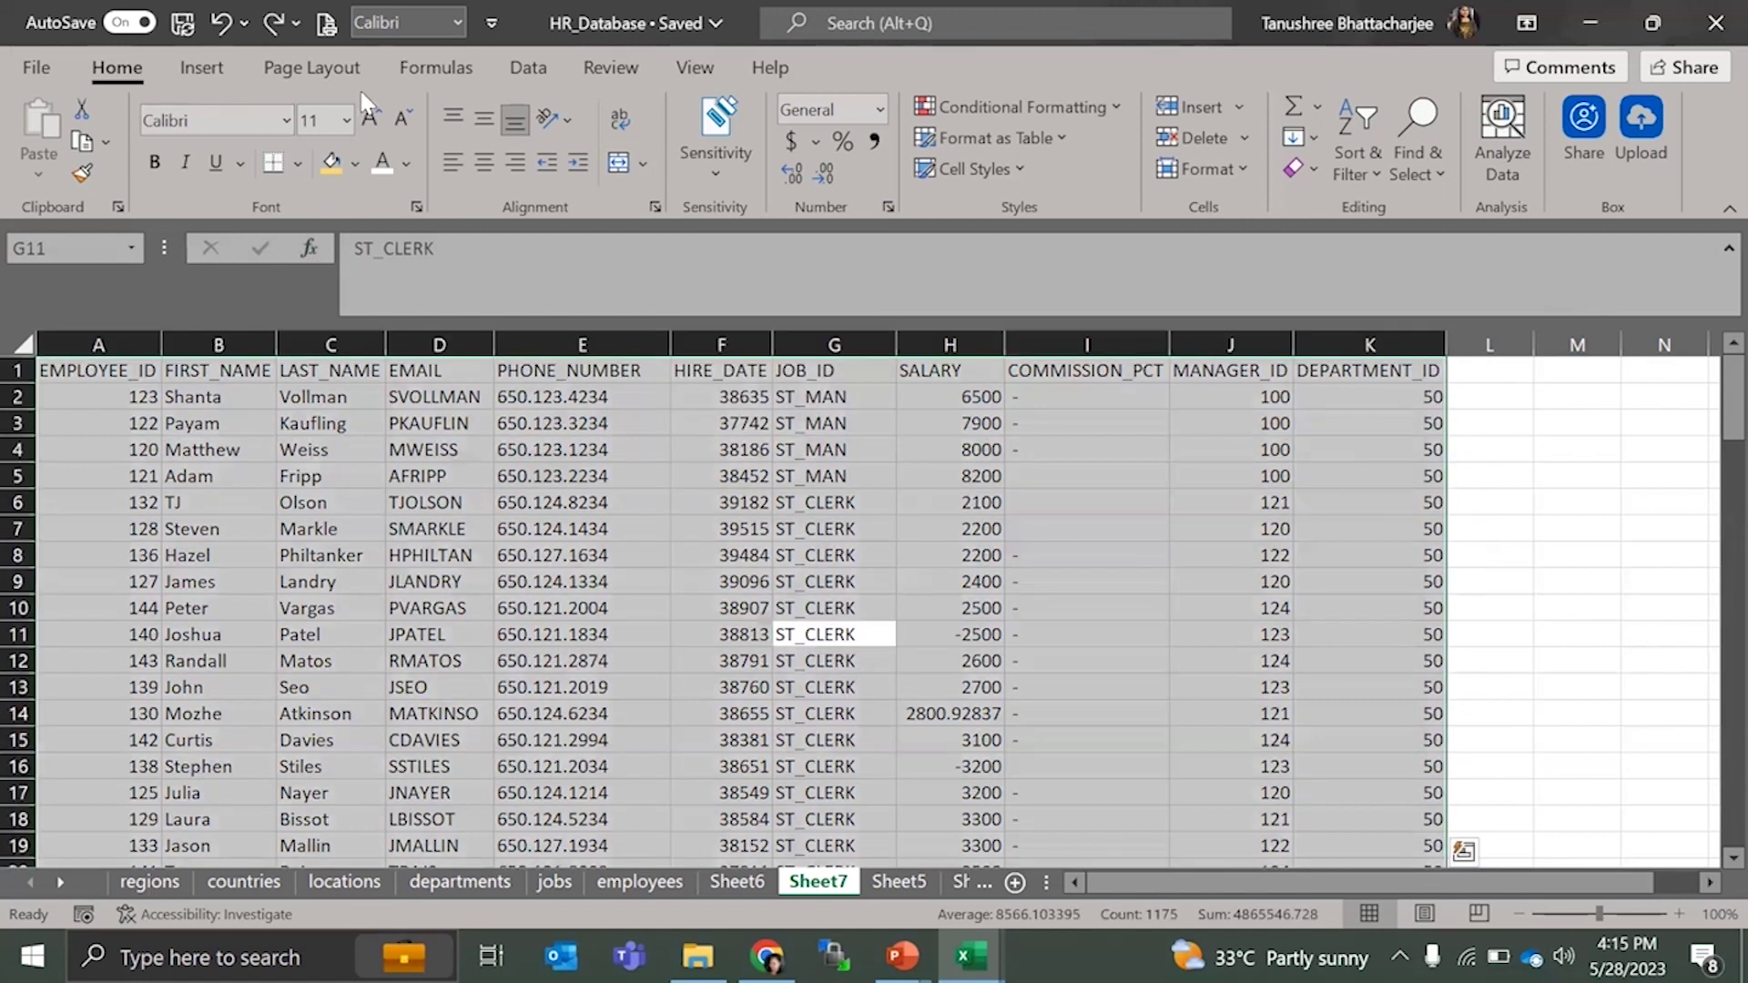
click(722, 493)
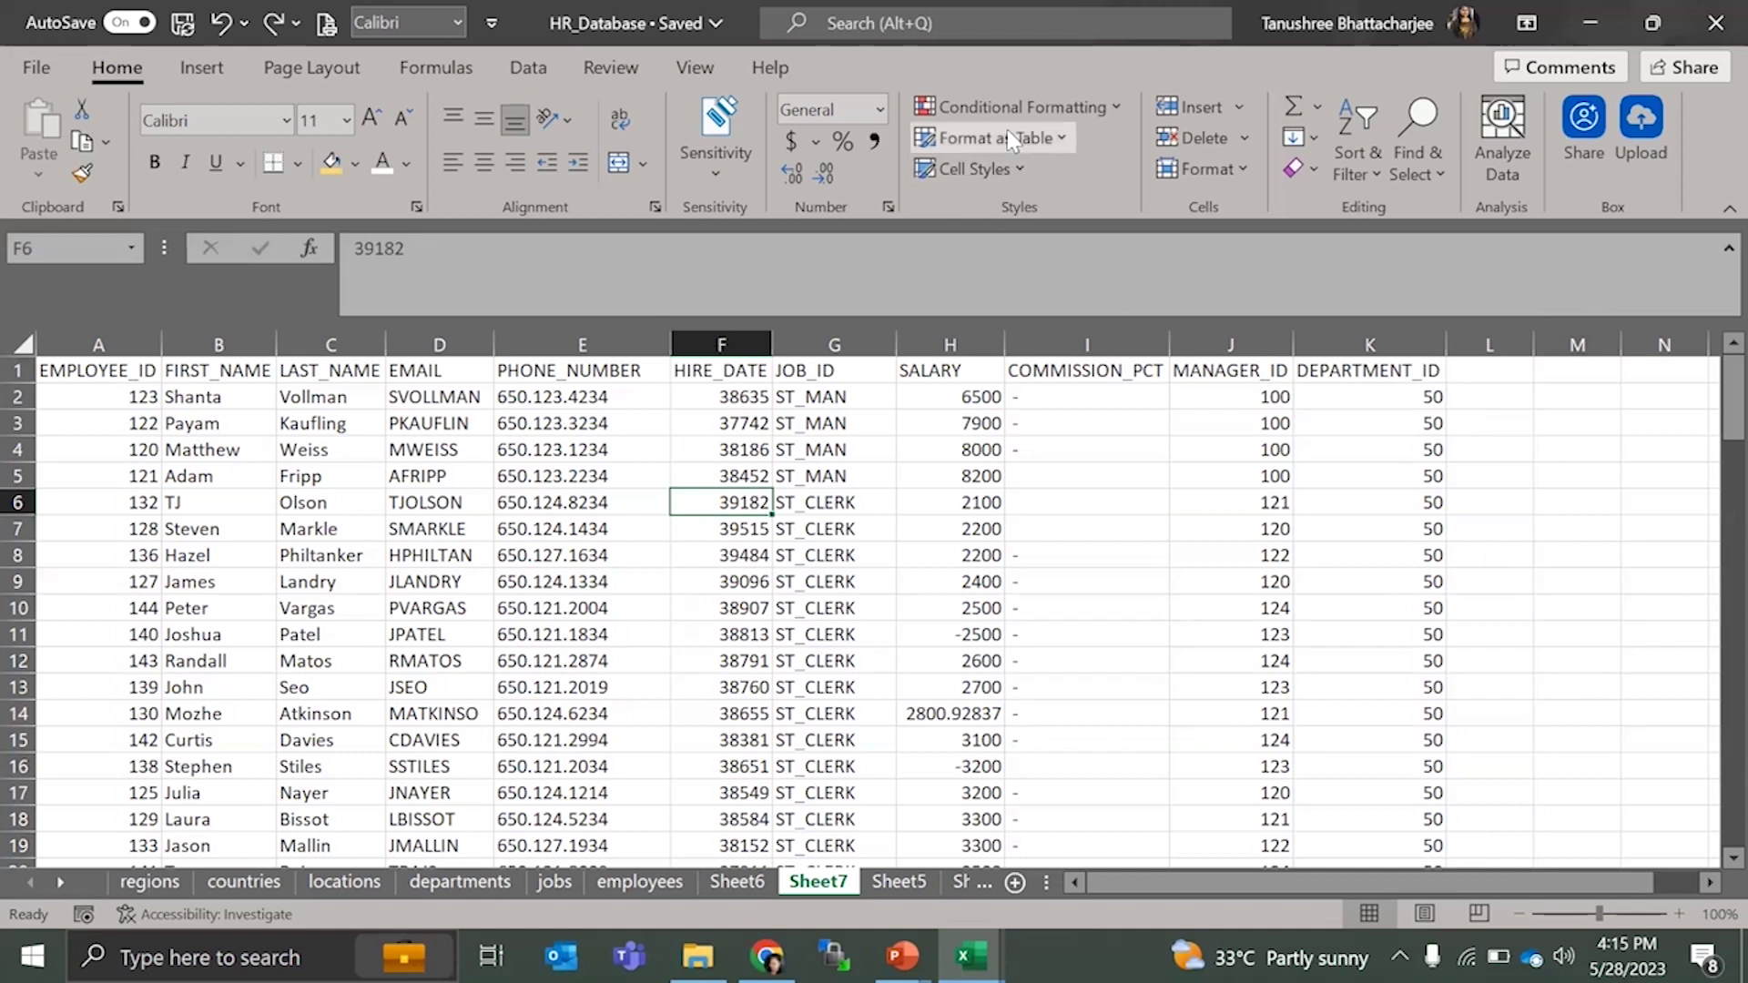
click(1061, 141)
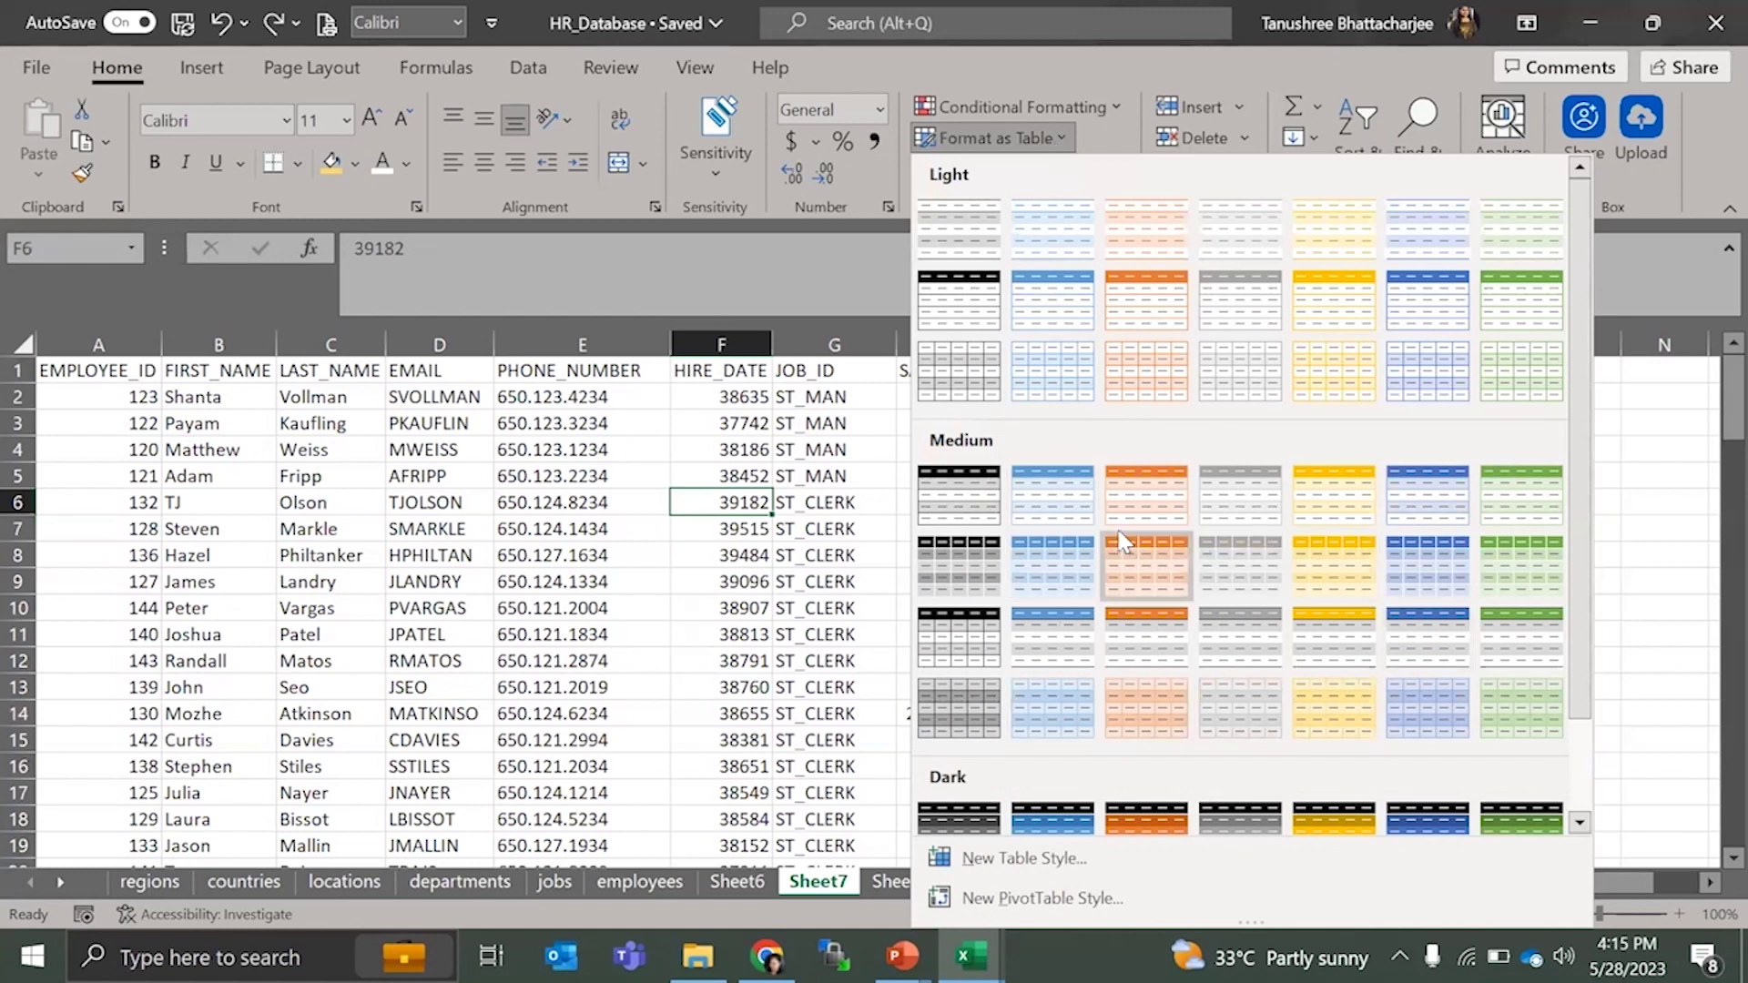
click(1445, 515)
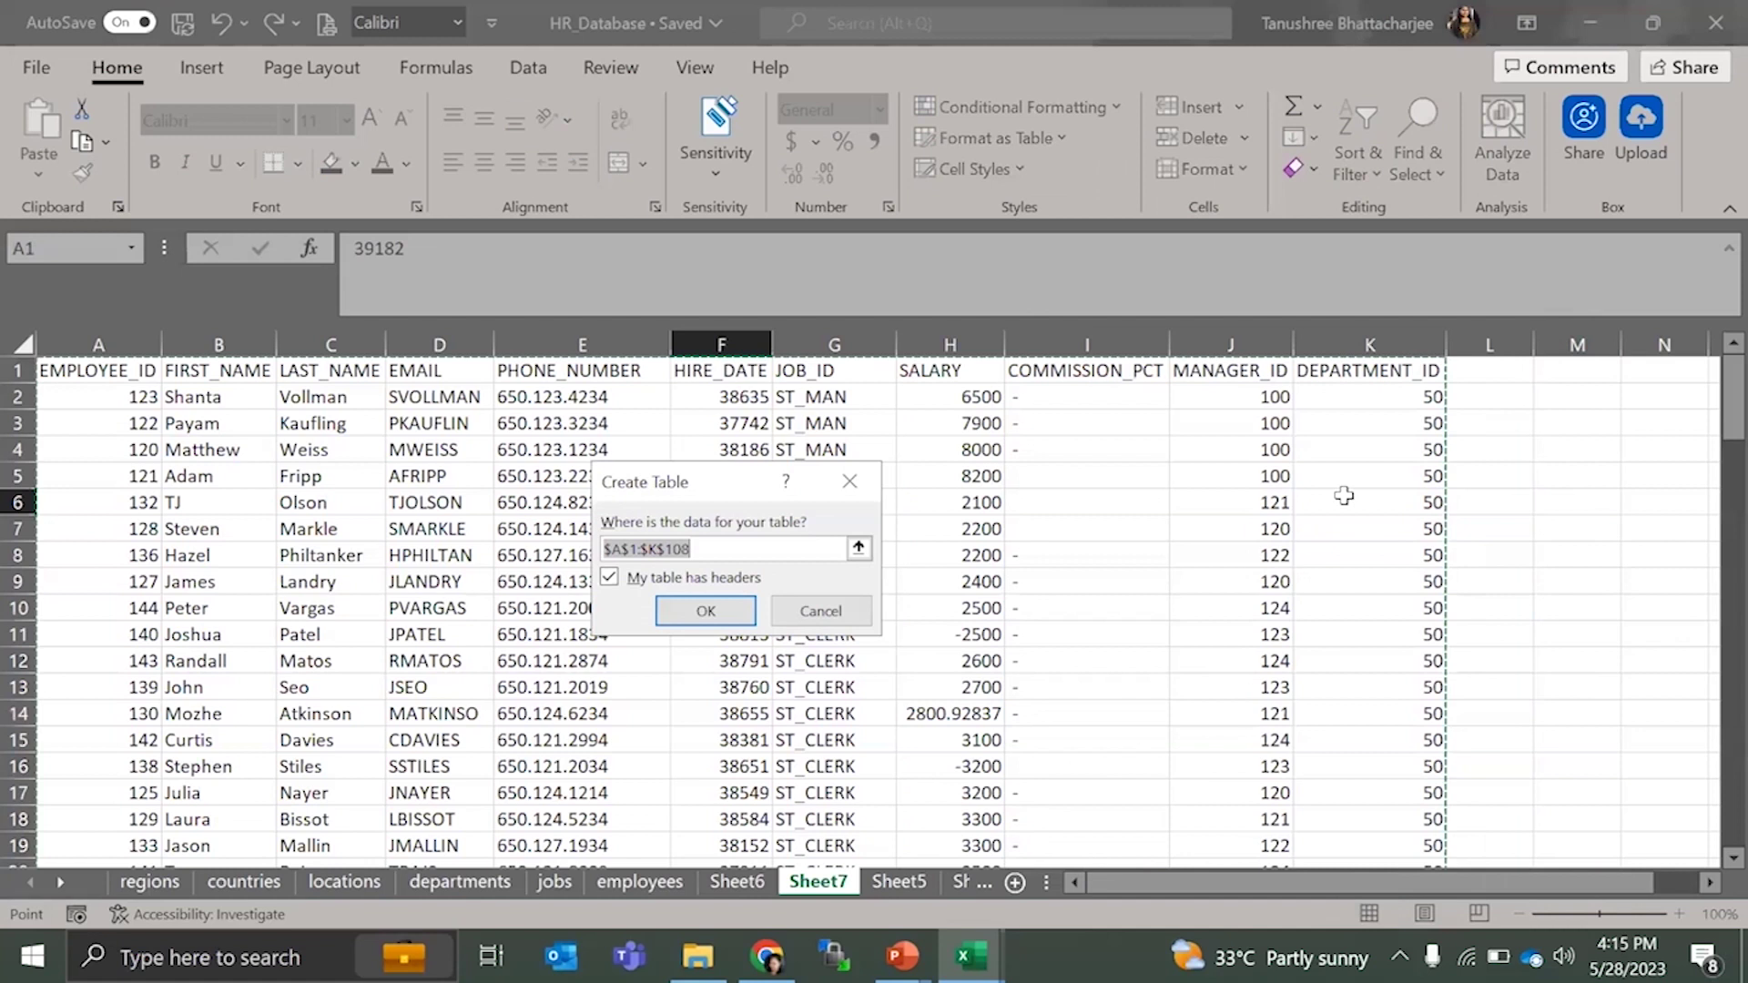
drag(685, 477, 1183, 441)
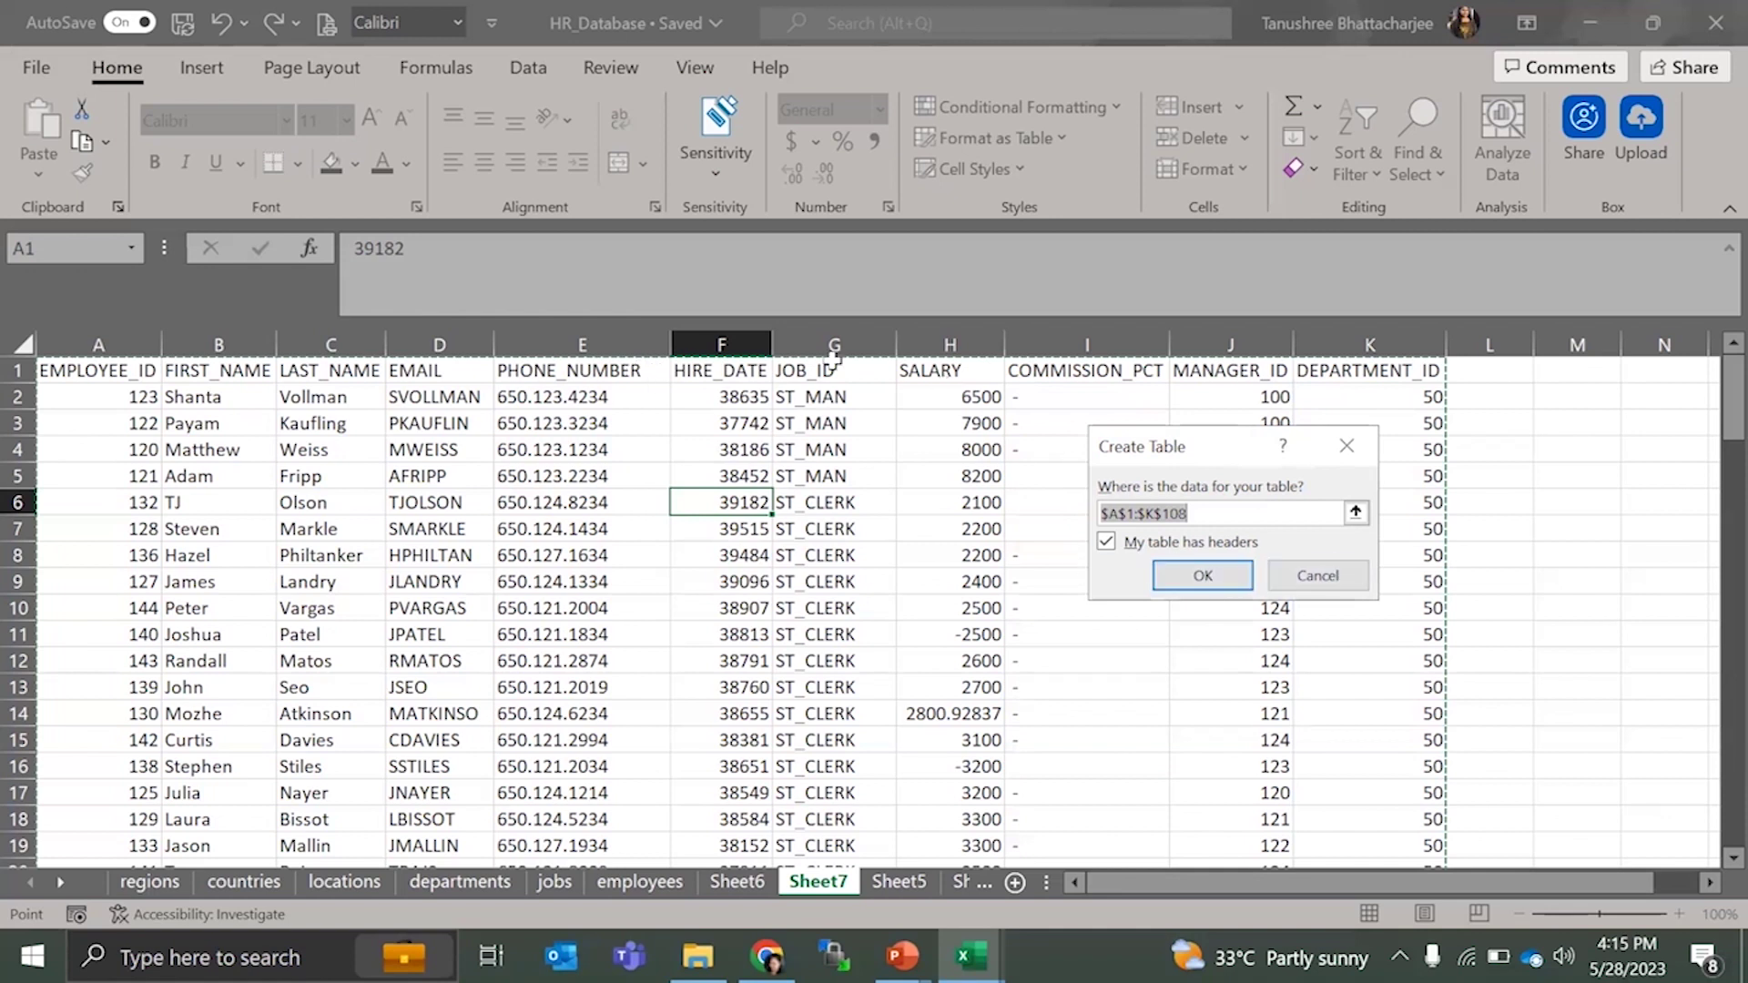
click(1218, 583)
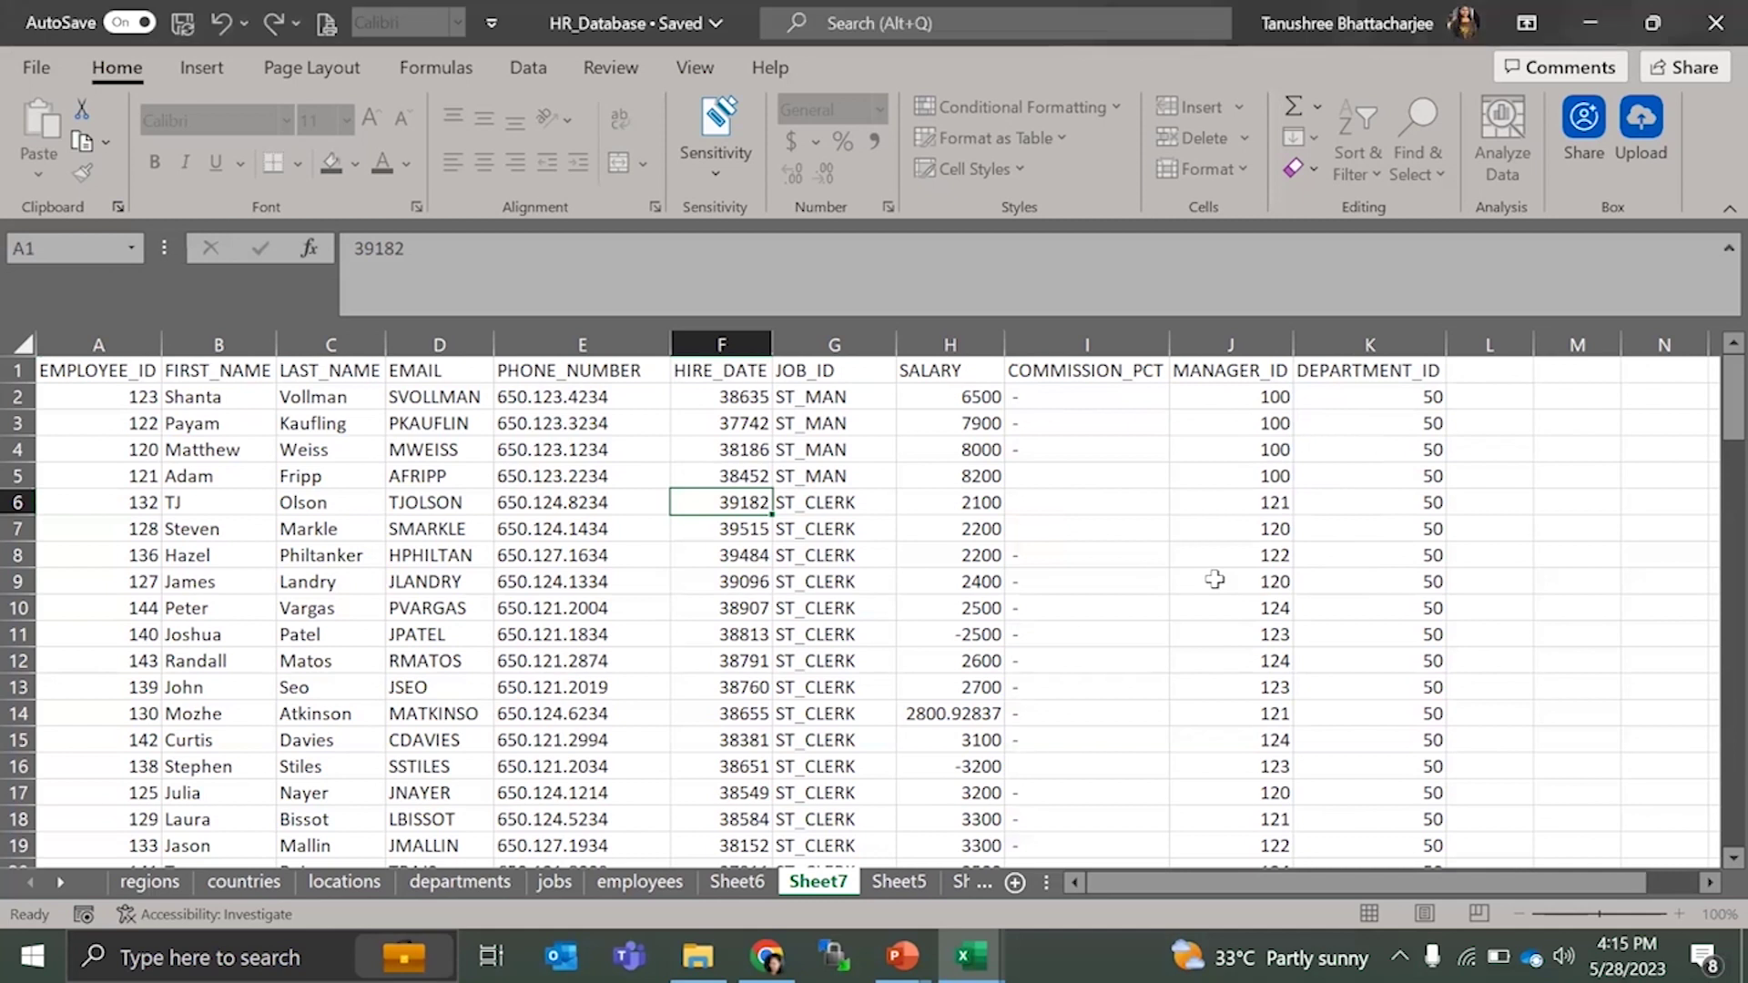
- Examine how the table headers behave while moving down the rows and review the filter options for EMPLOYEE_ID and HIRE_DATE
click(697, 474)
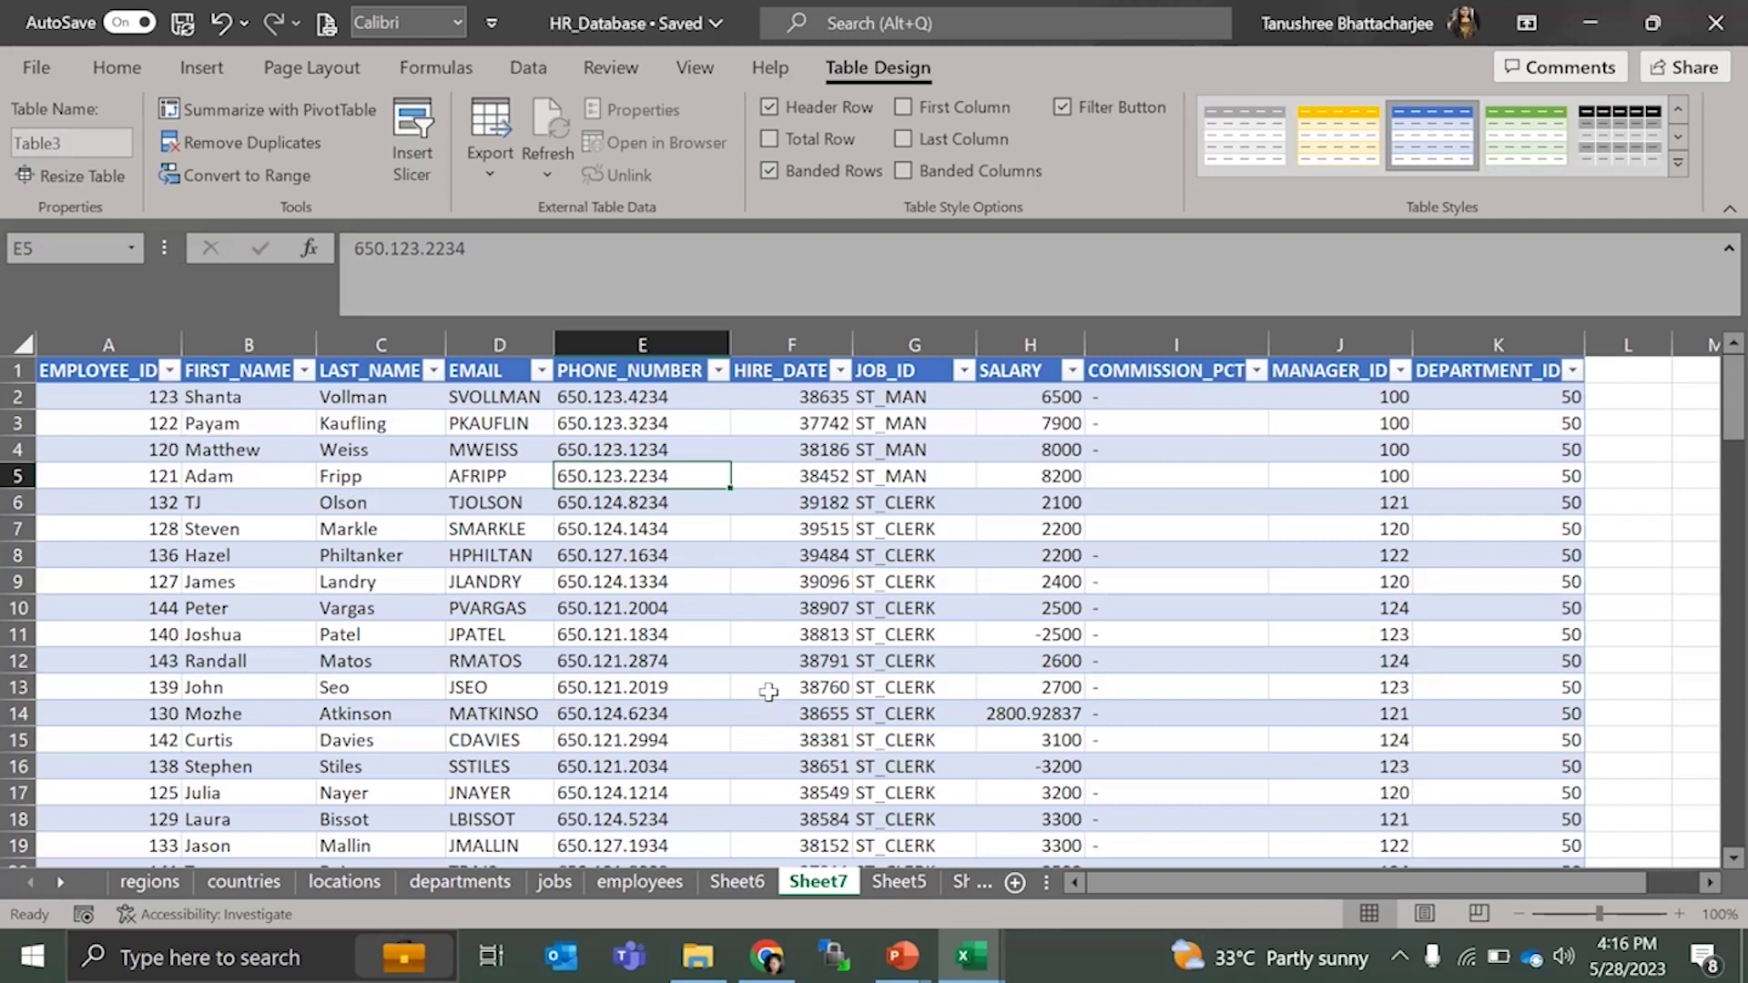
scroll(769, 692, down, 1)
scroll(769, 692, down, 2)
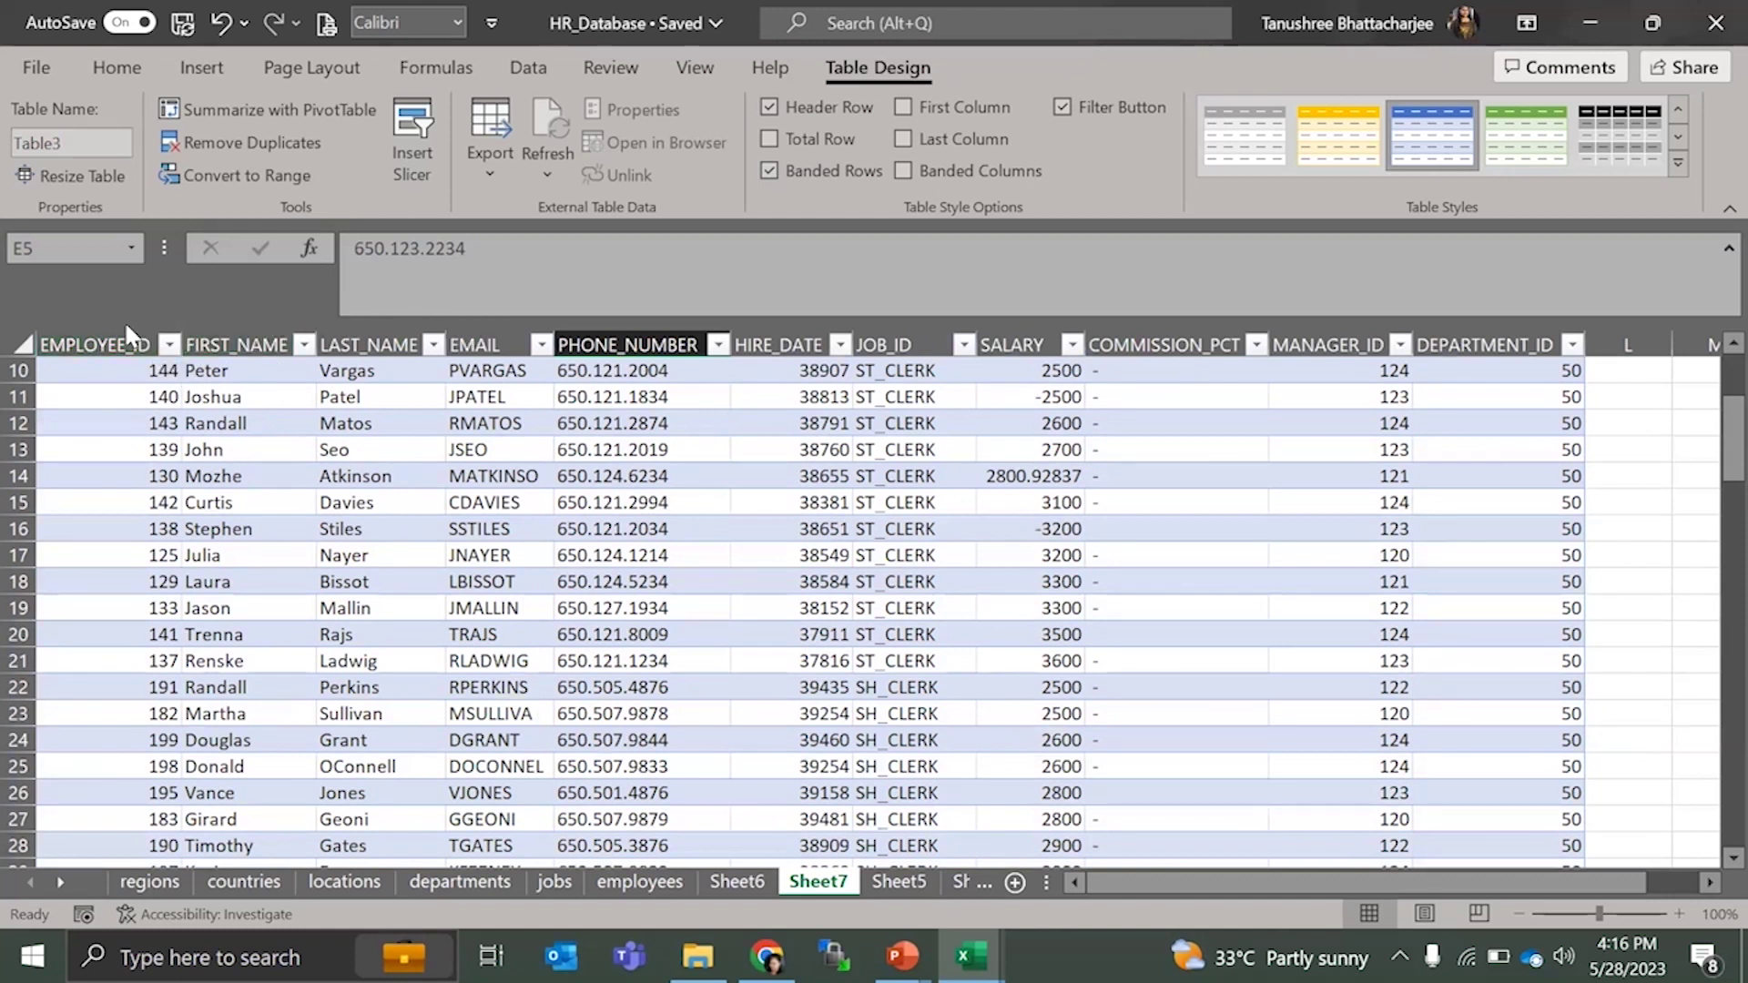
scroll(805, 512, up, 3)
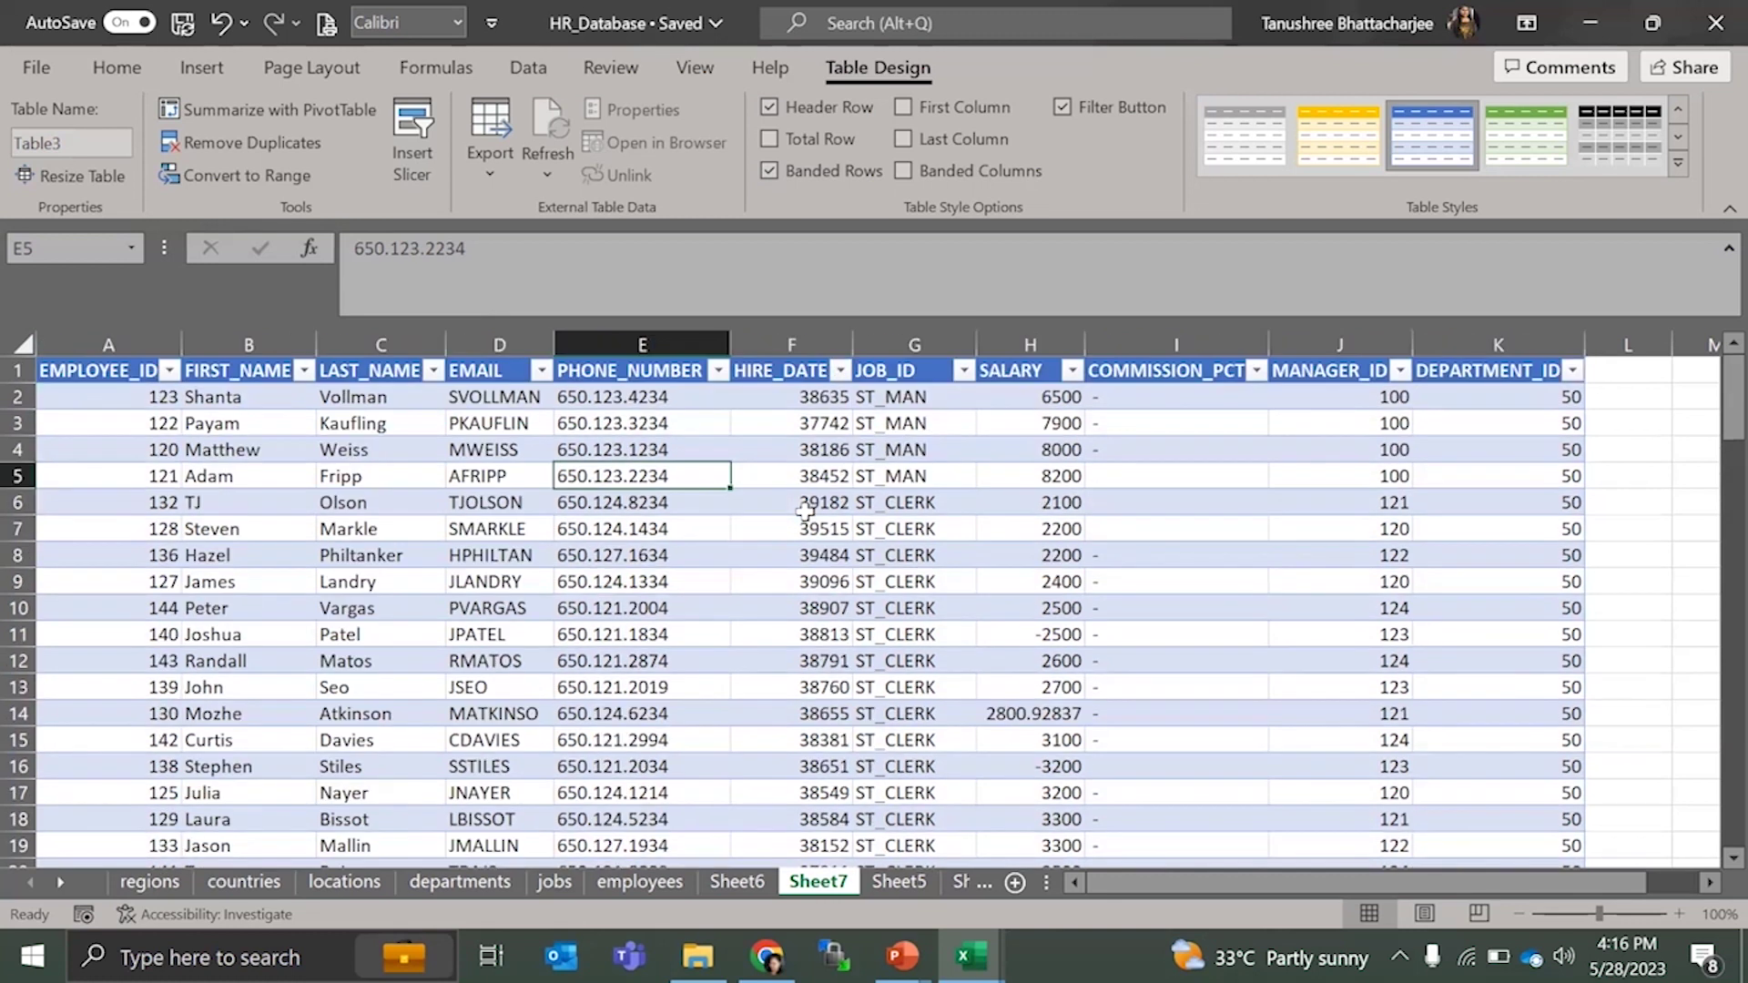
scroll(804, 512, down, 6)
scroll(805, 511, up, 6)
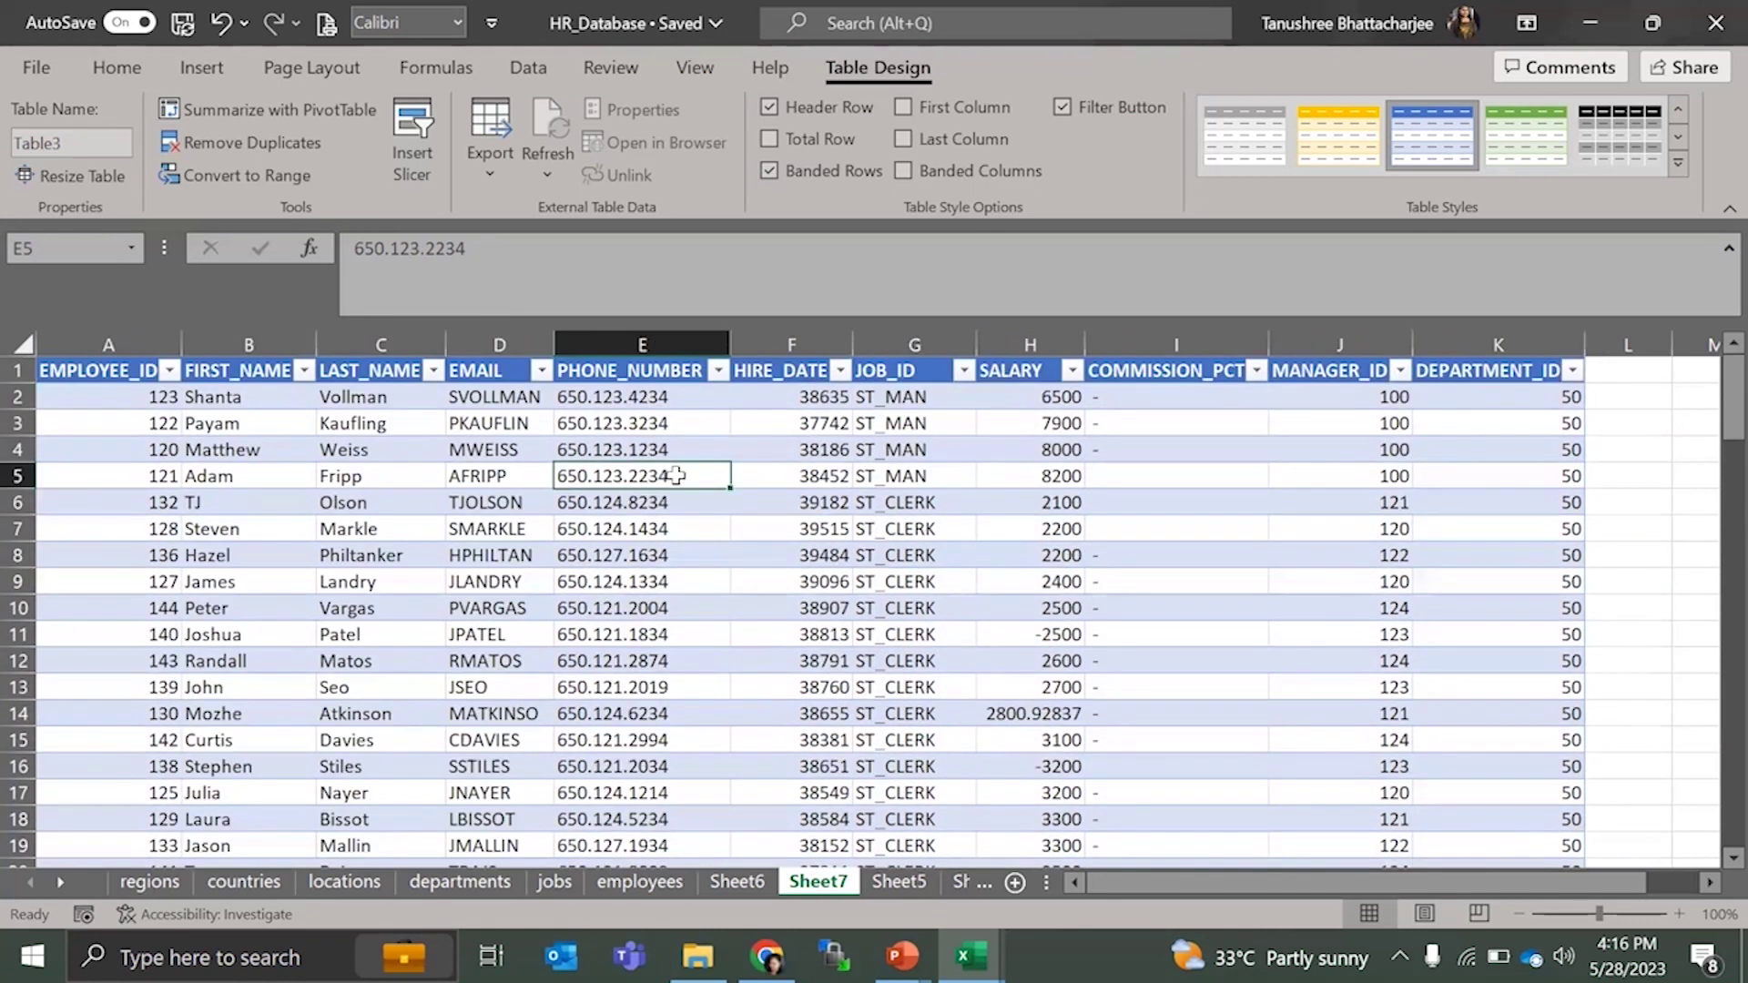
click(168, 371)
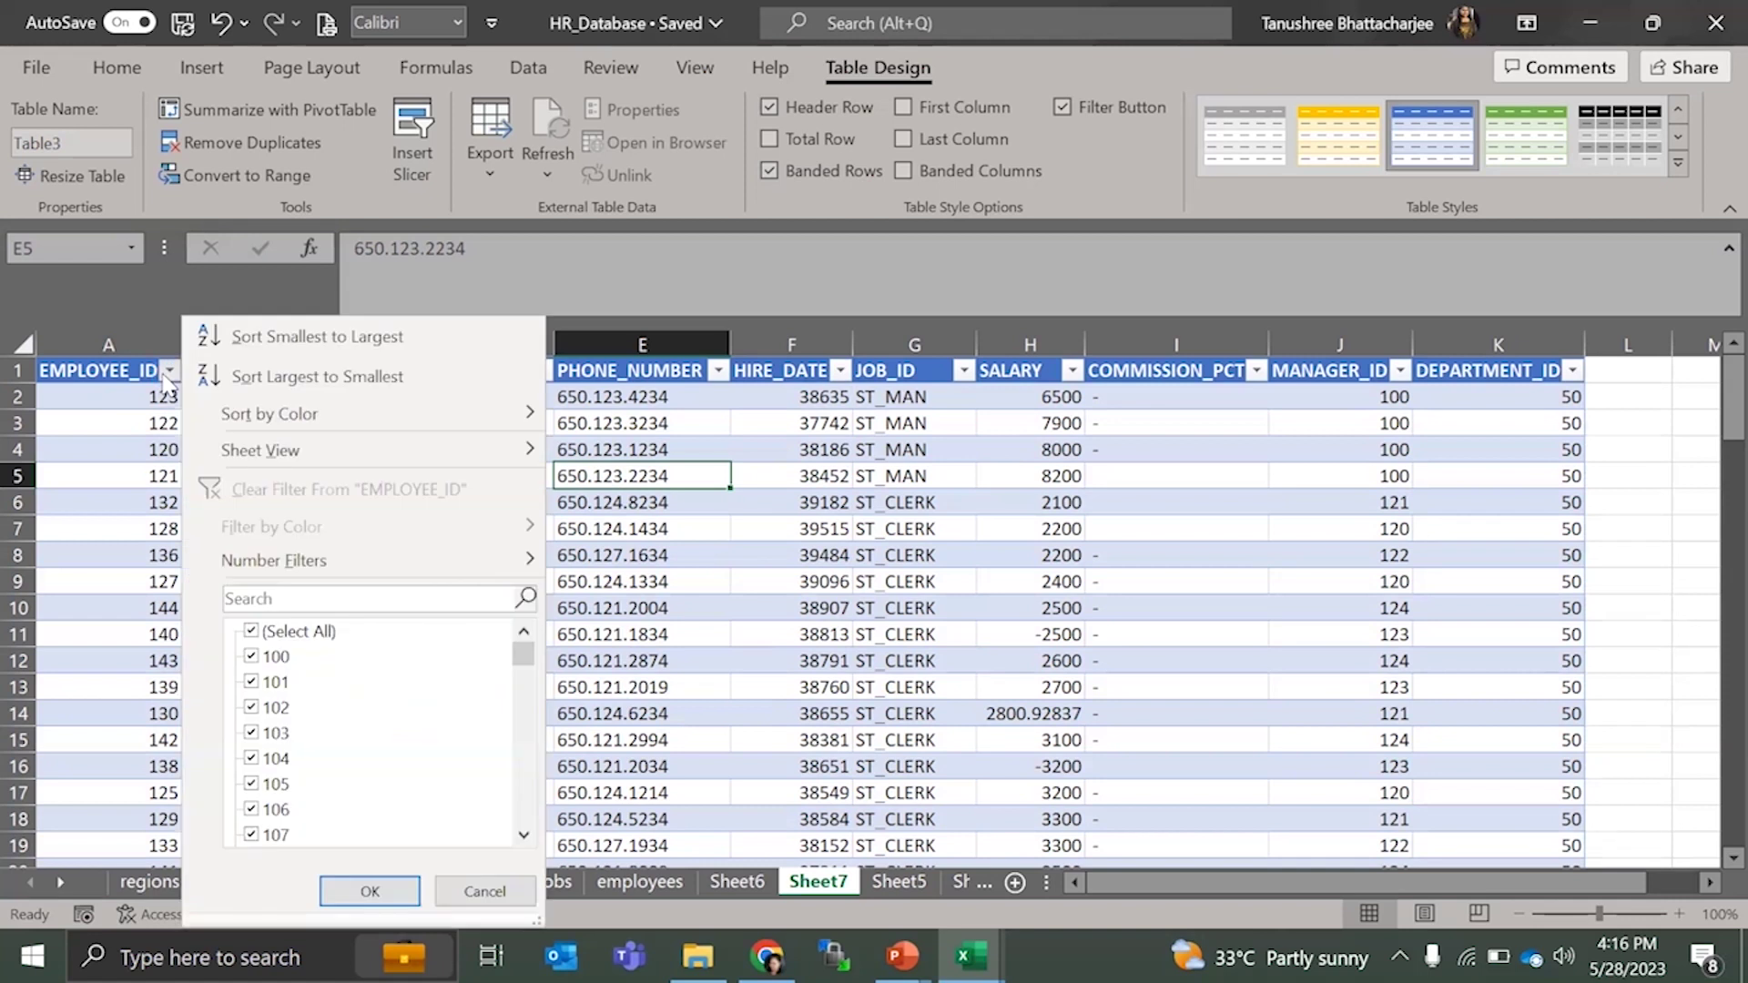
click(765, 587)
click(845, 371)
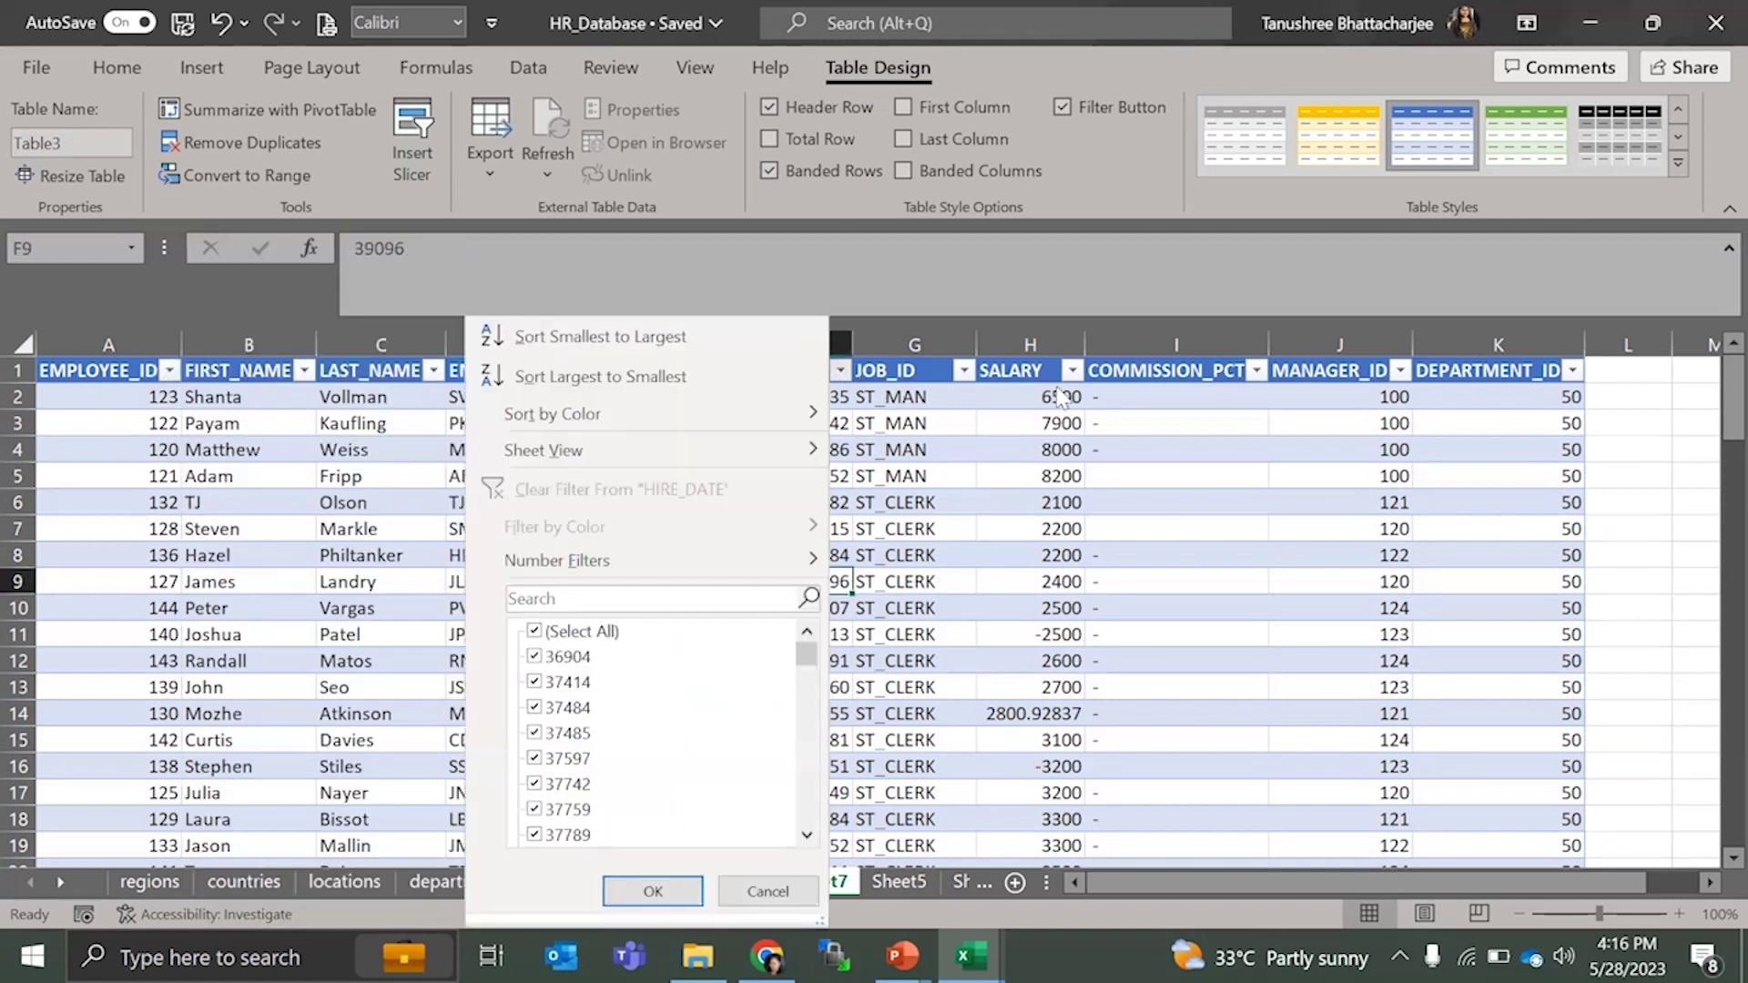
key(Escape)
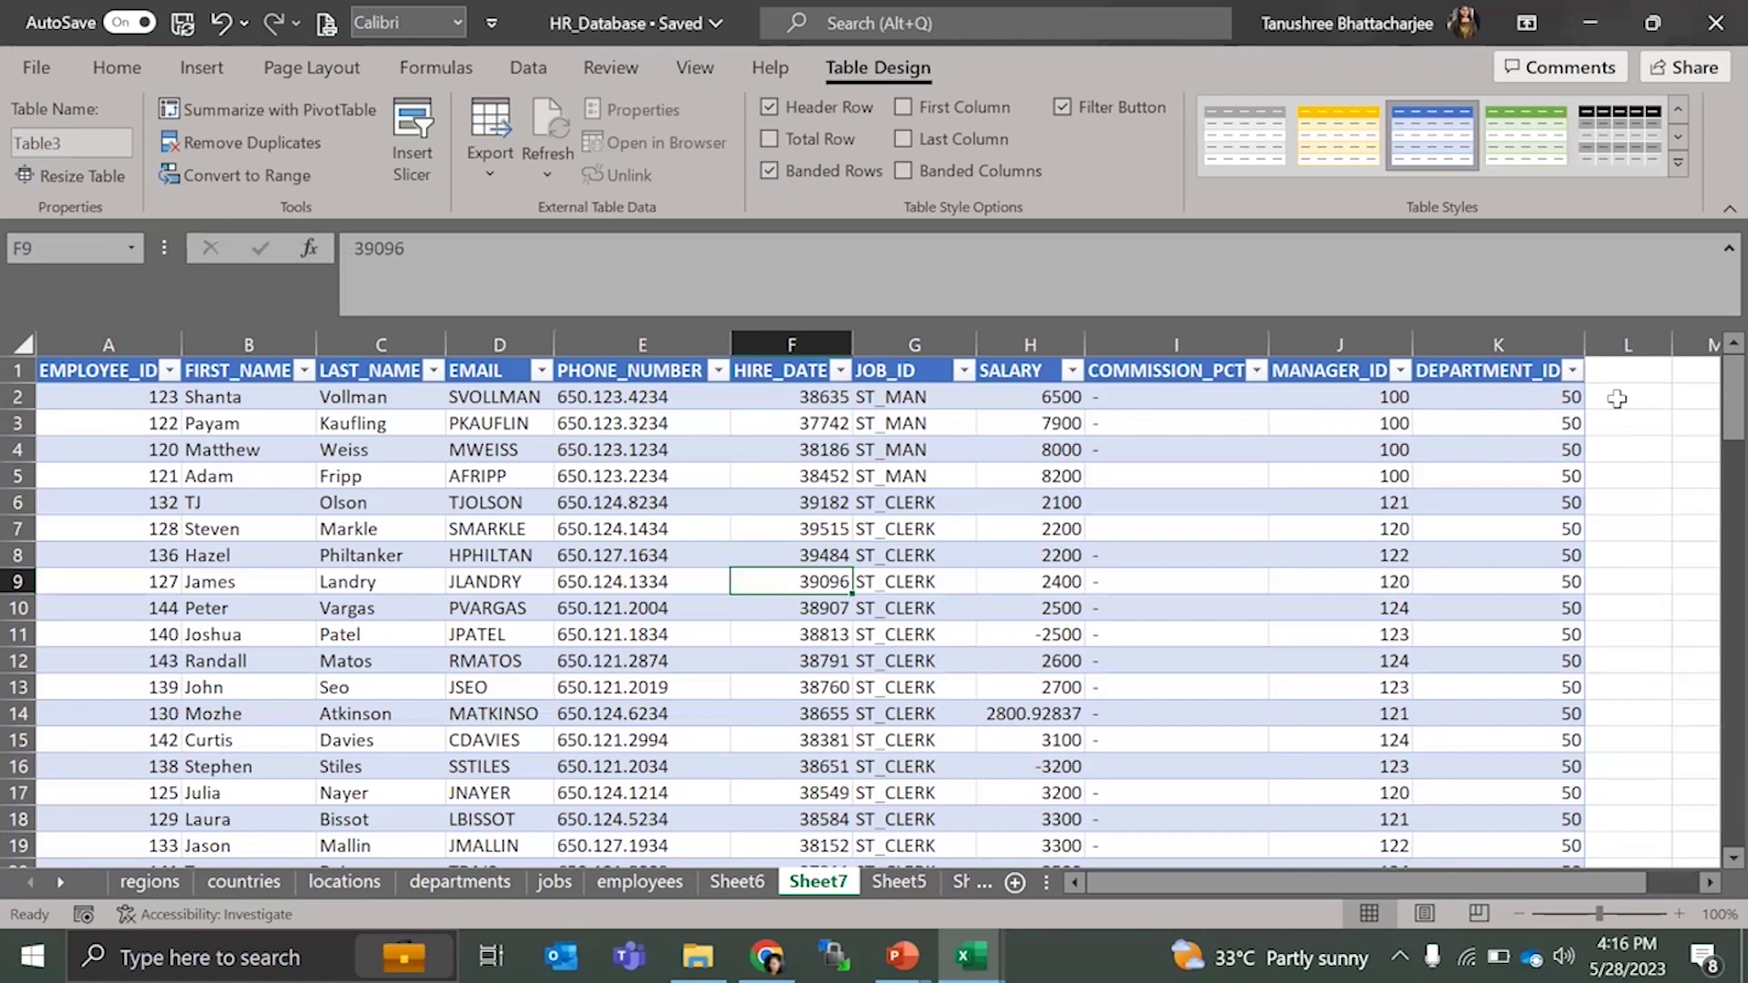
click(1617, 399)
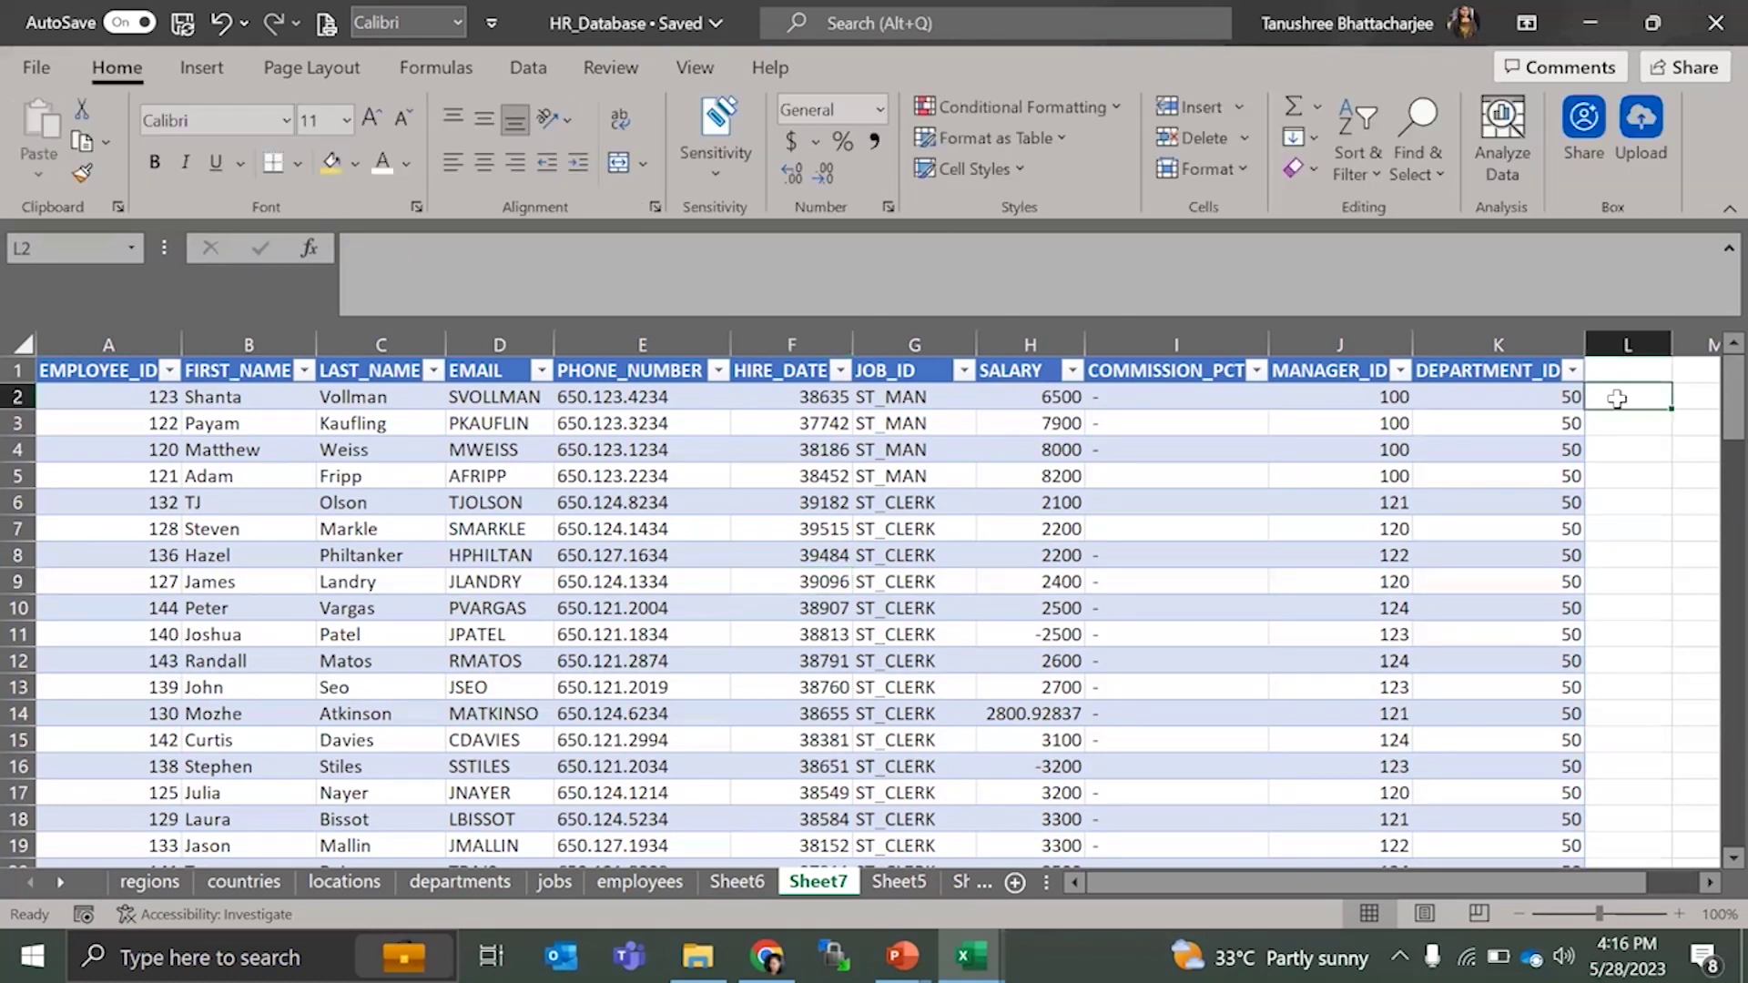
text(=)
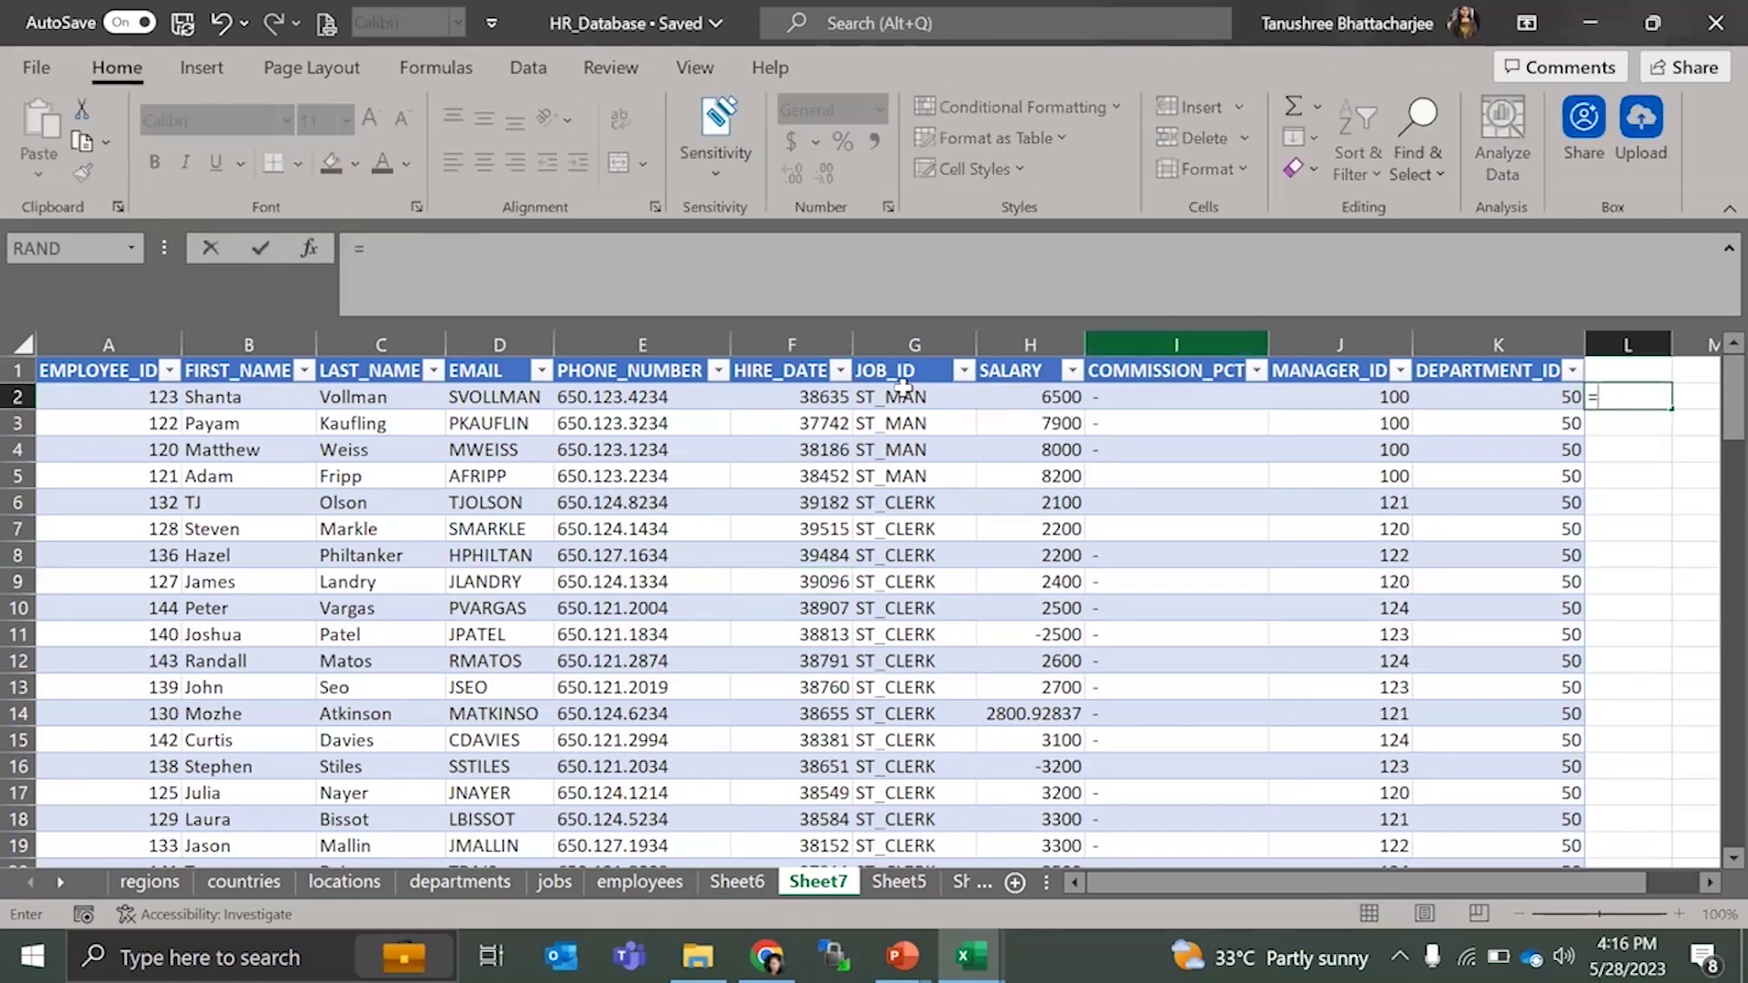
click(1043, 396)
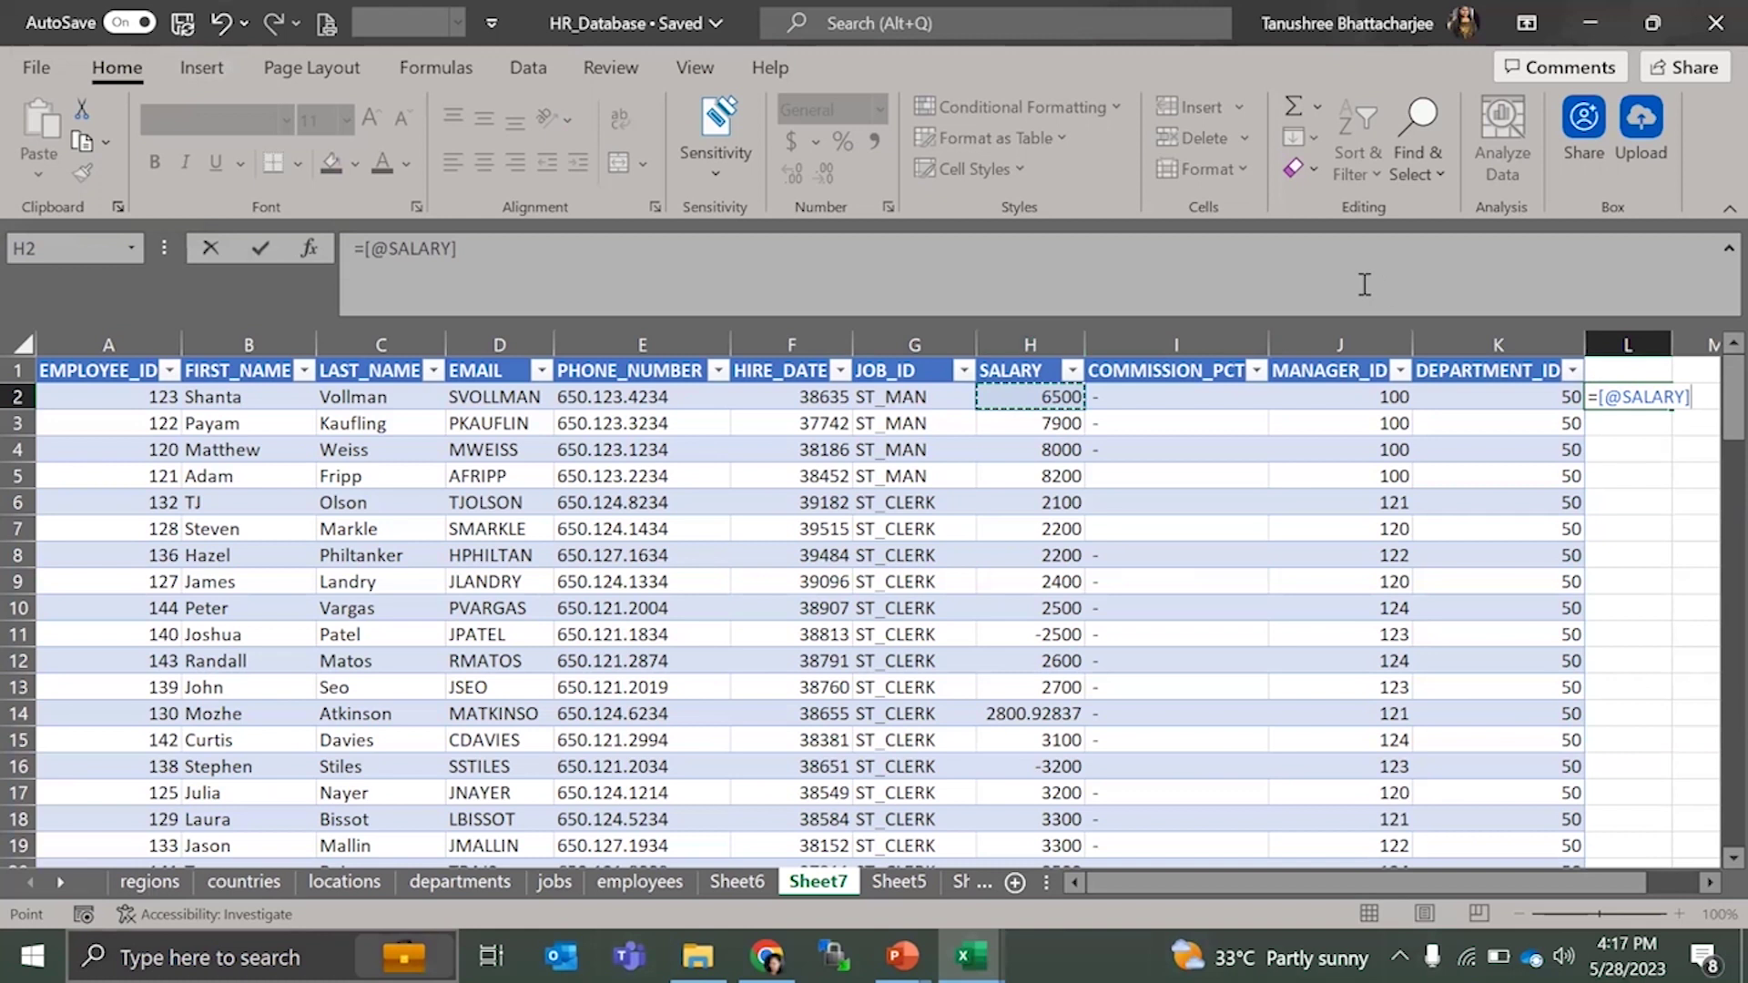
text(+100)
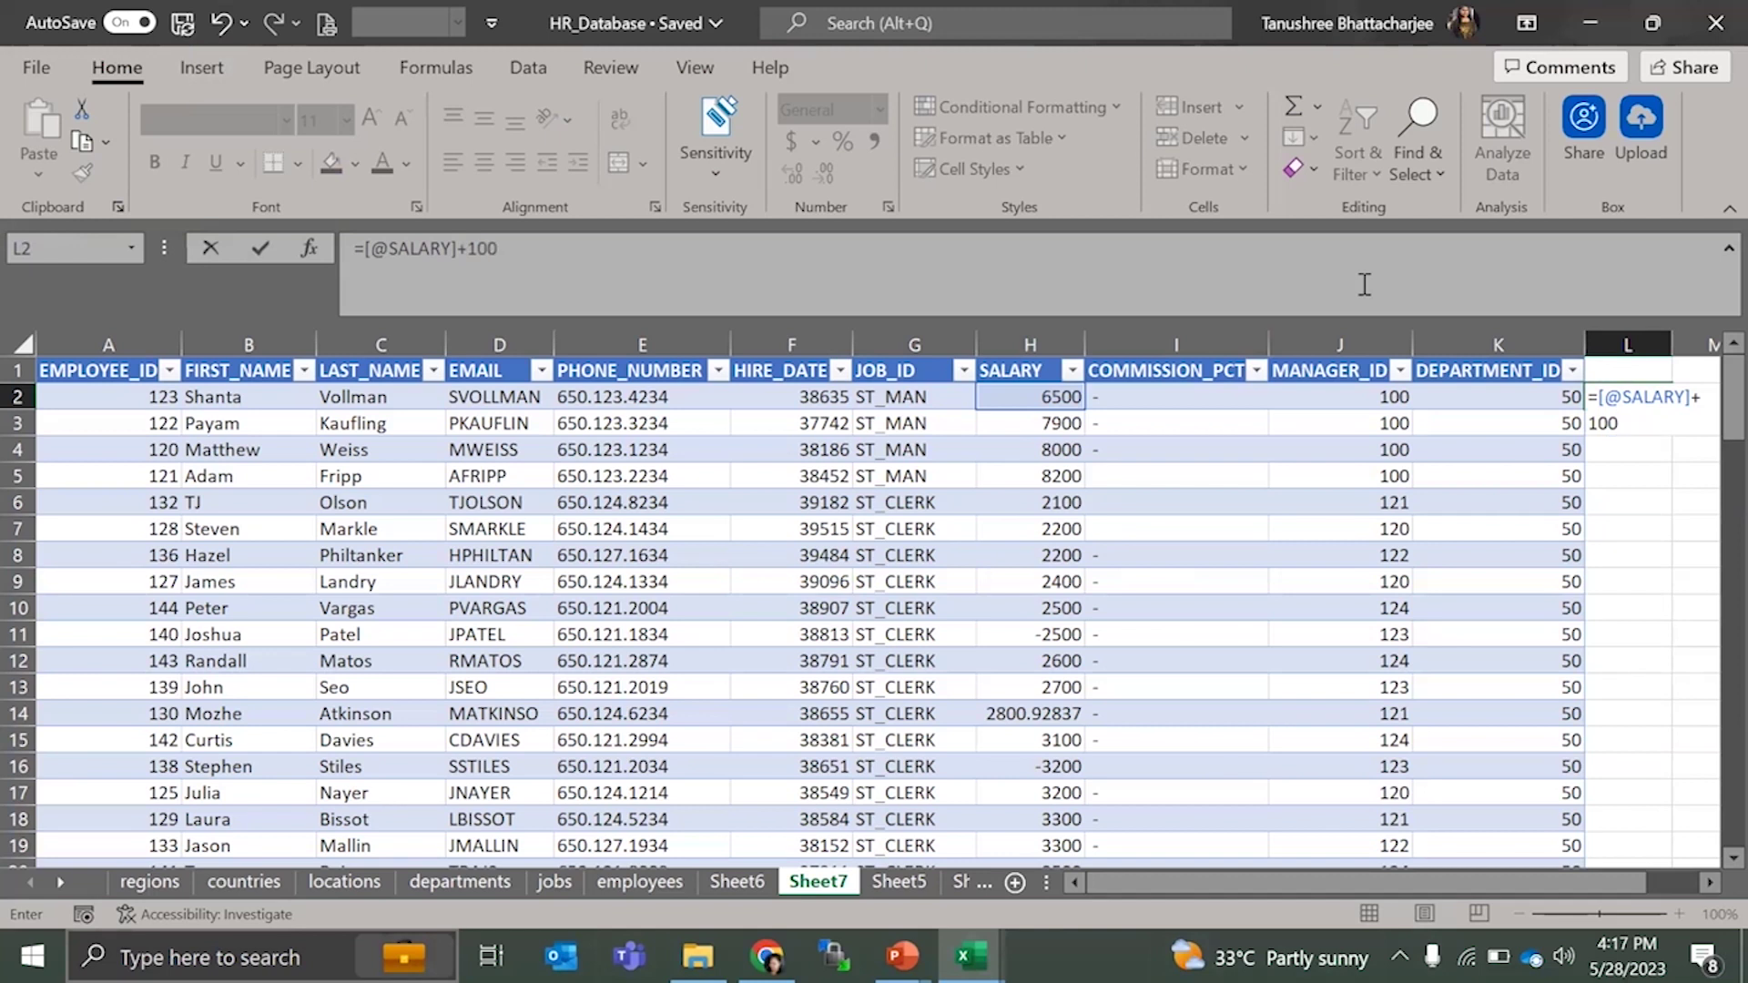
key(Return)
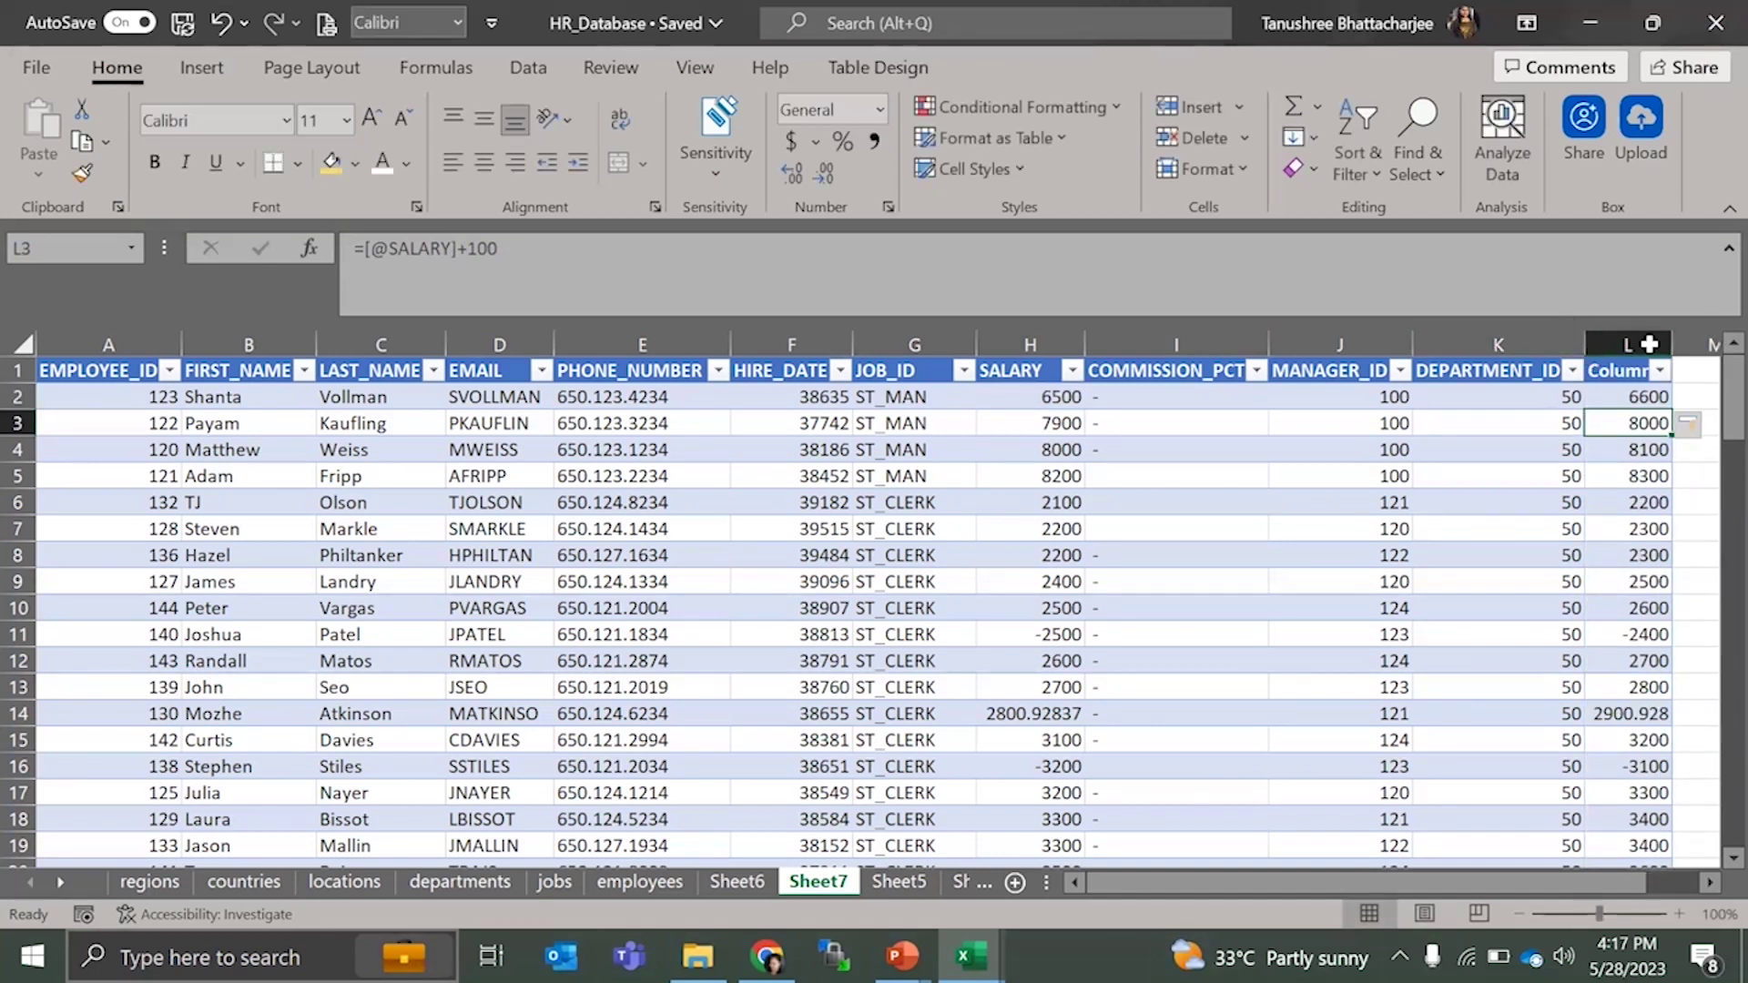
click(1648, 629)
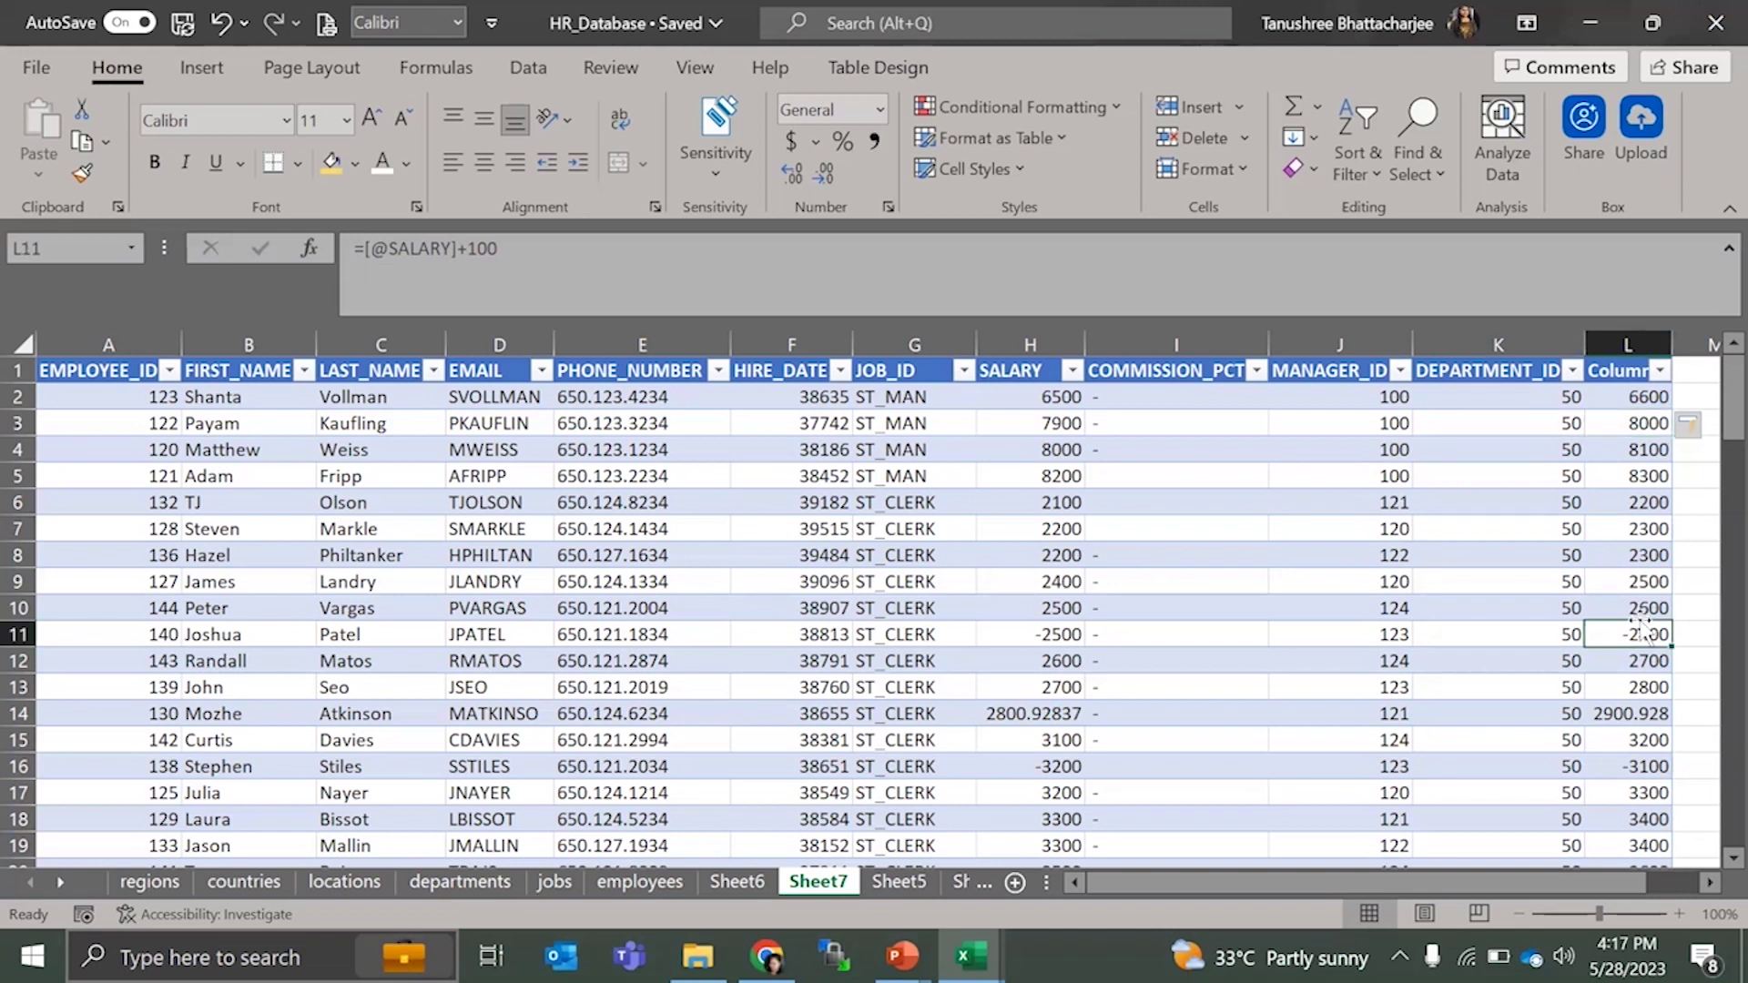
click(1653, 546)
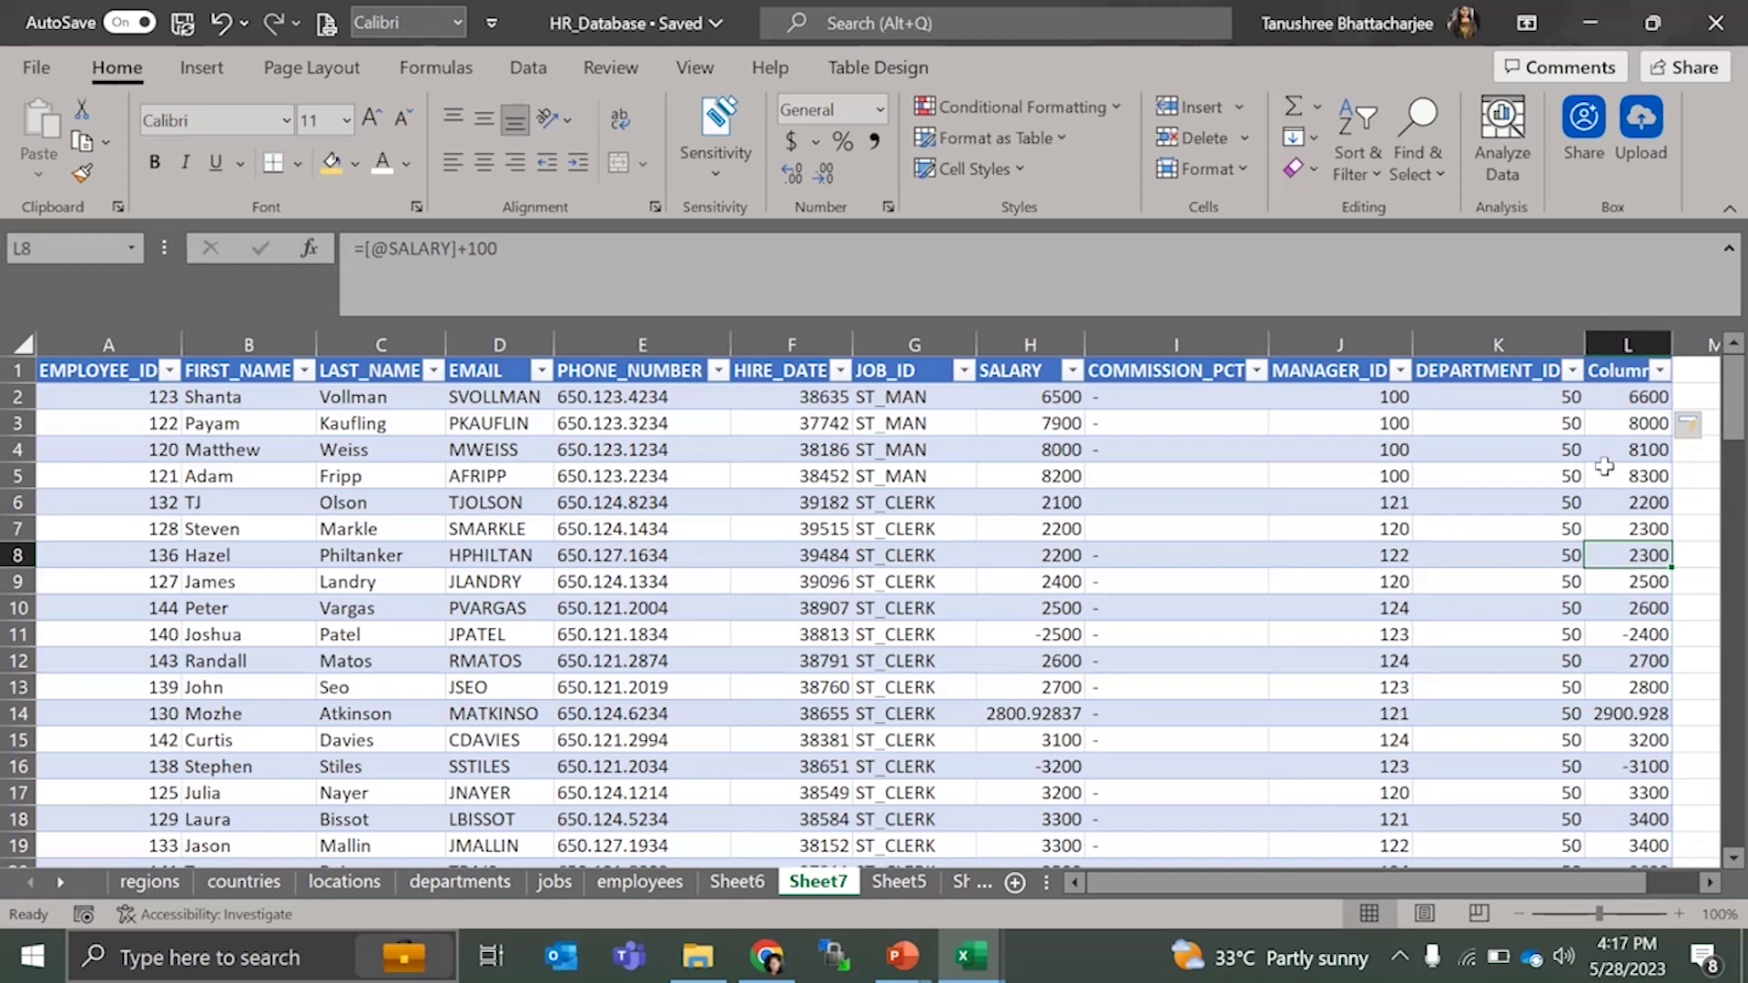
- Rename the header of the calculated column in L1 as Increased_Sal
click(1619, 369)
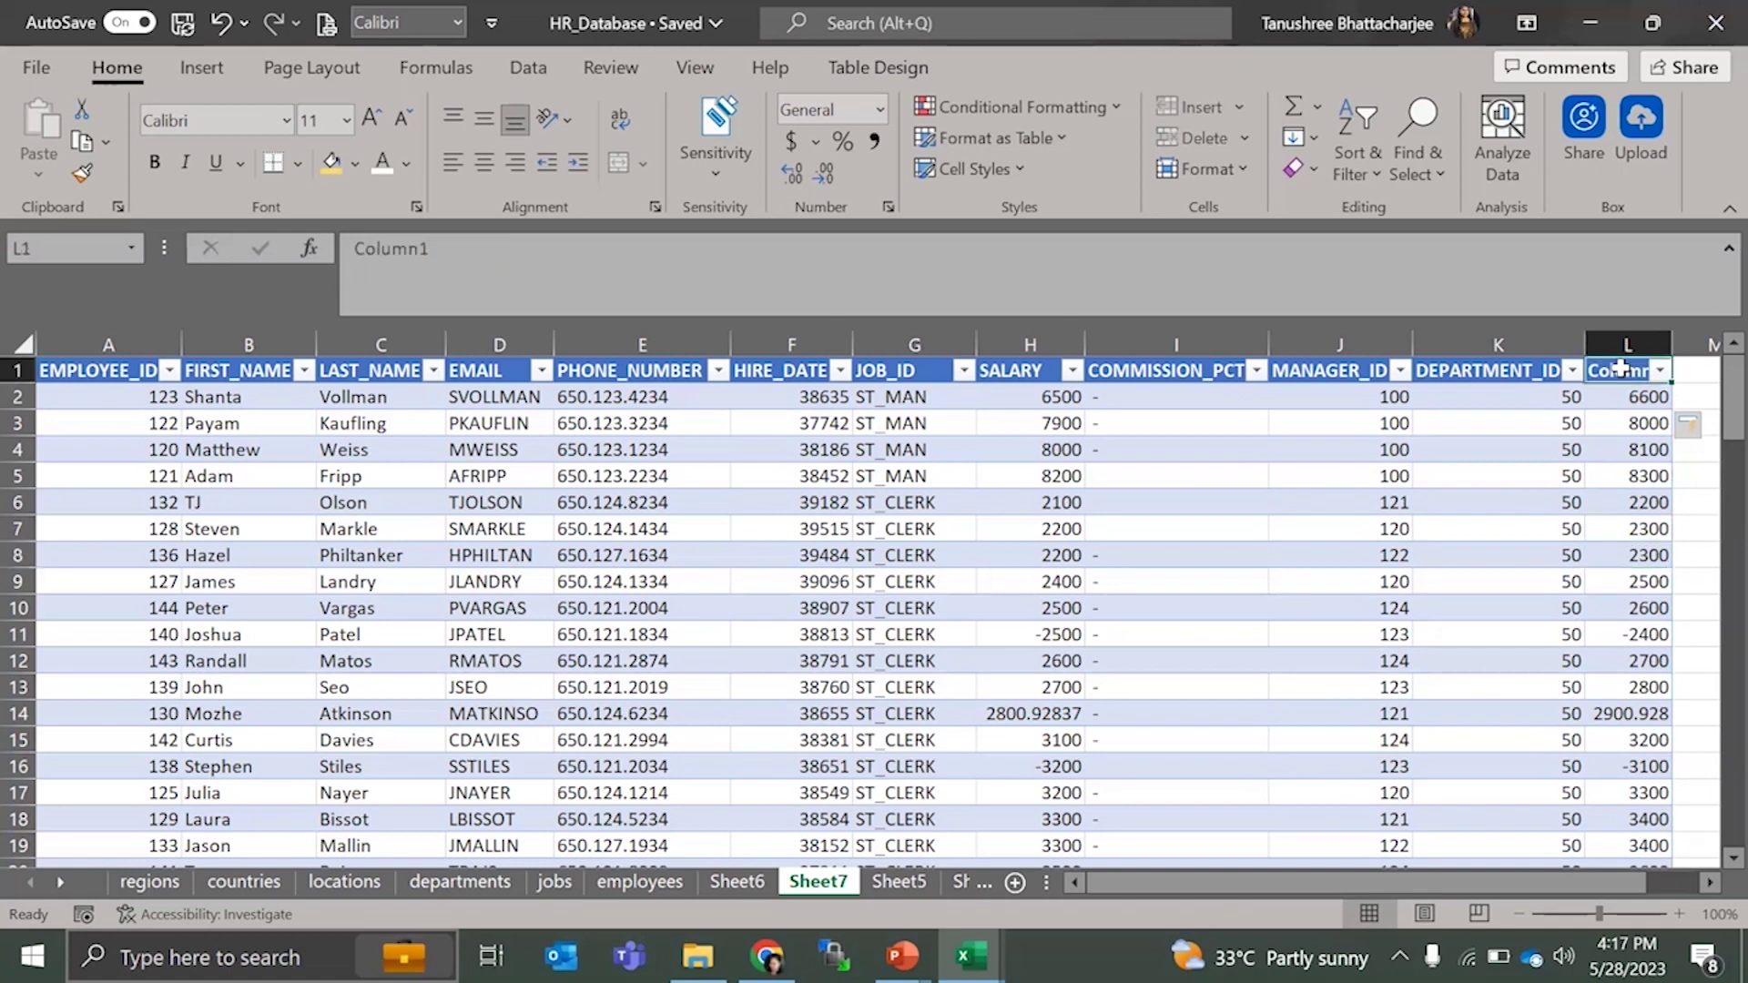
key(BackSpace)
text(Increaed)
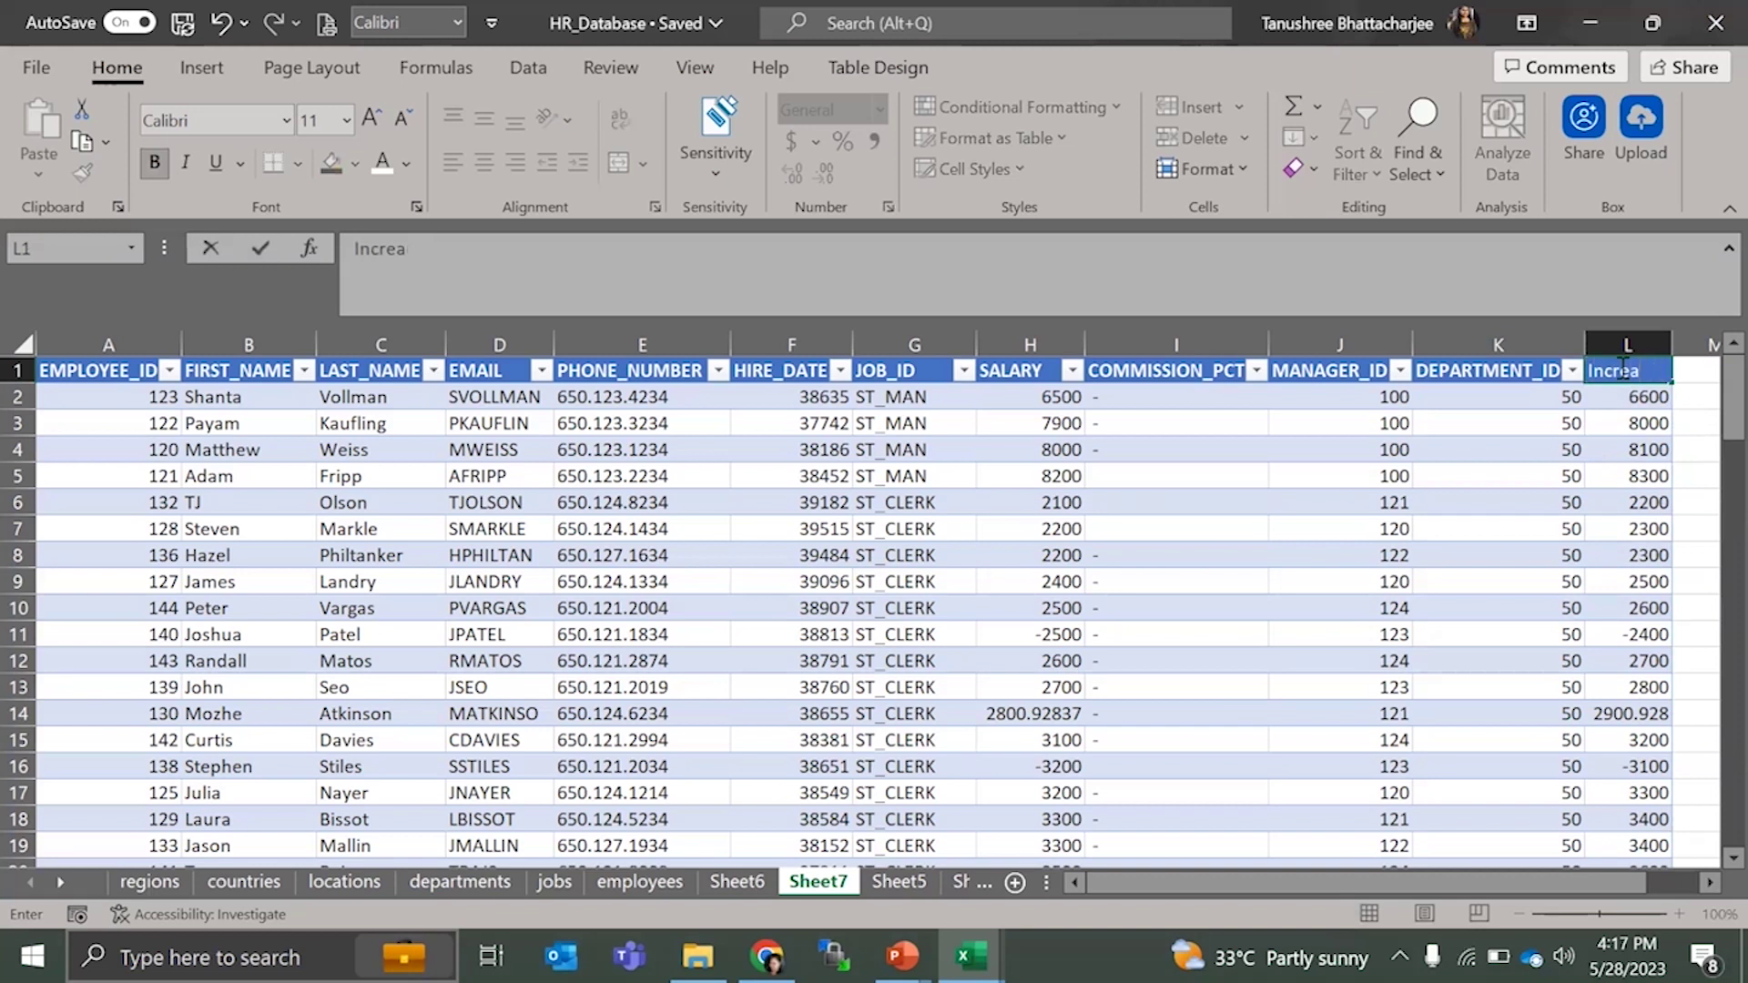
text(d_Sal)
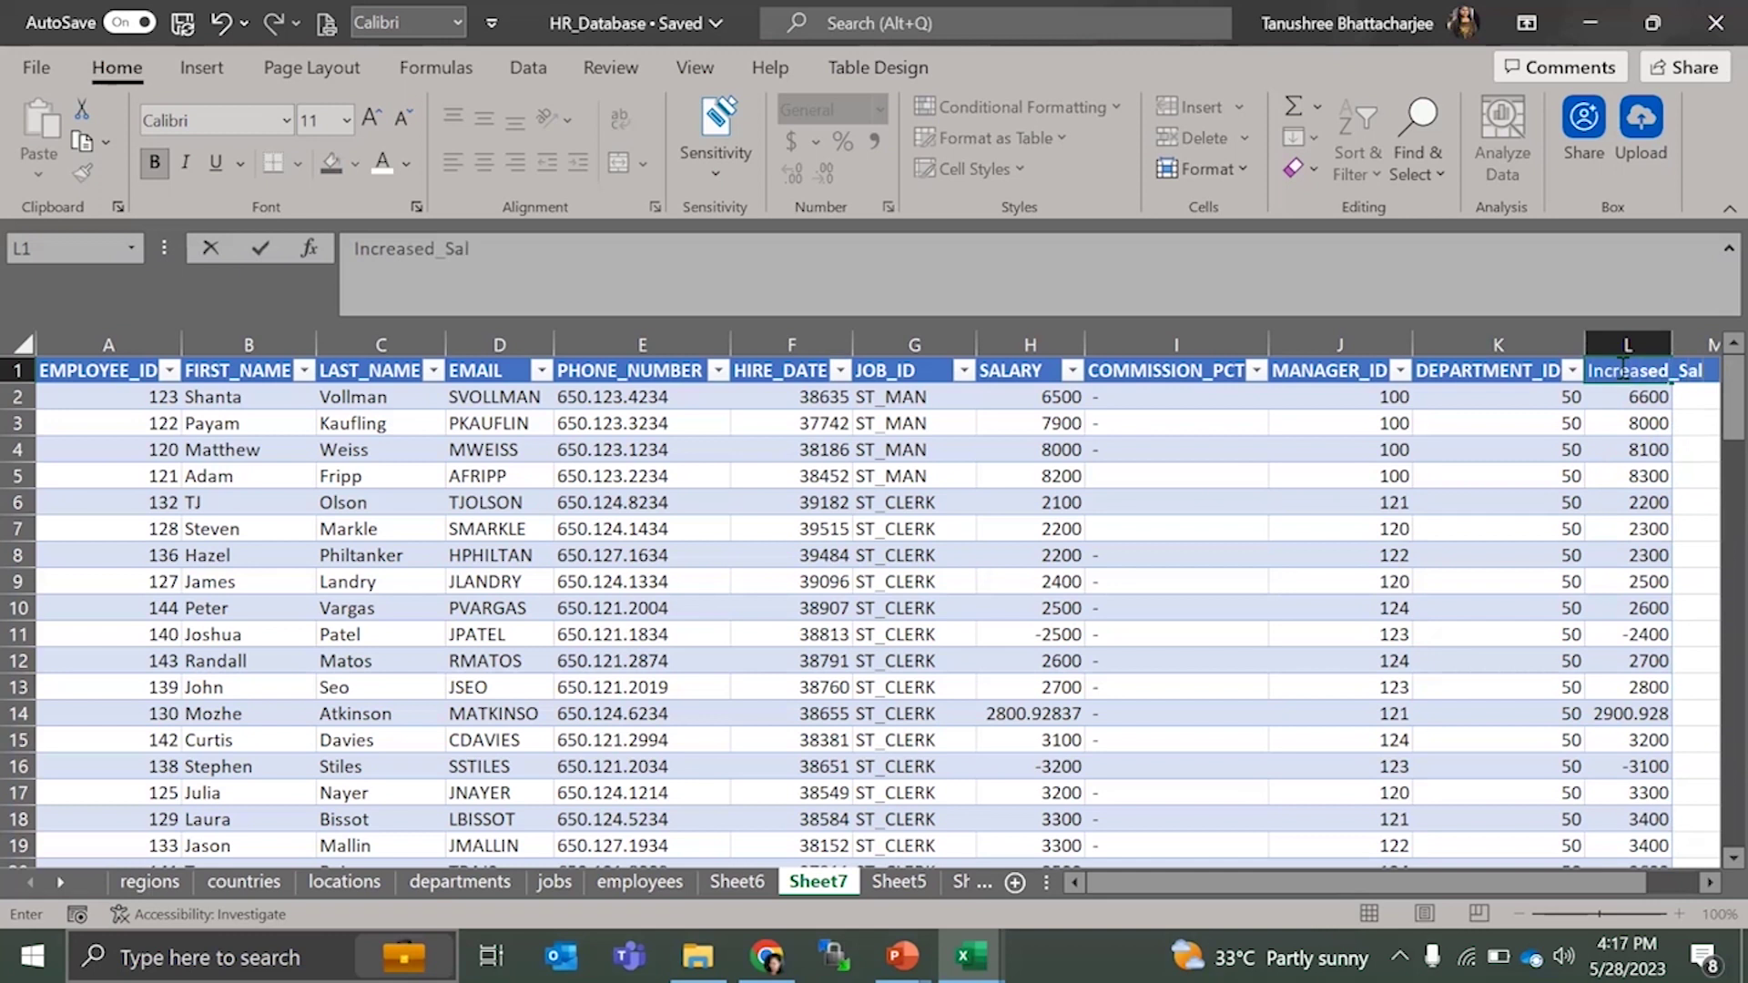
key(Return)
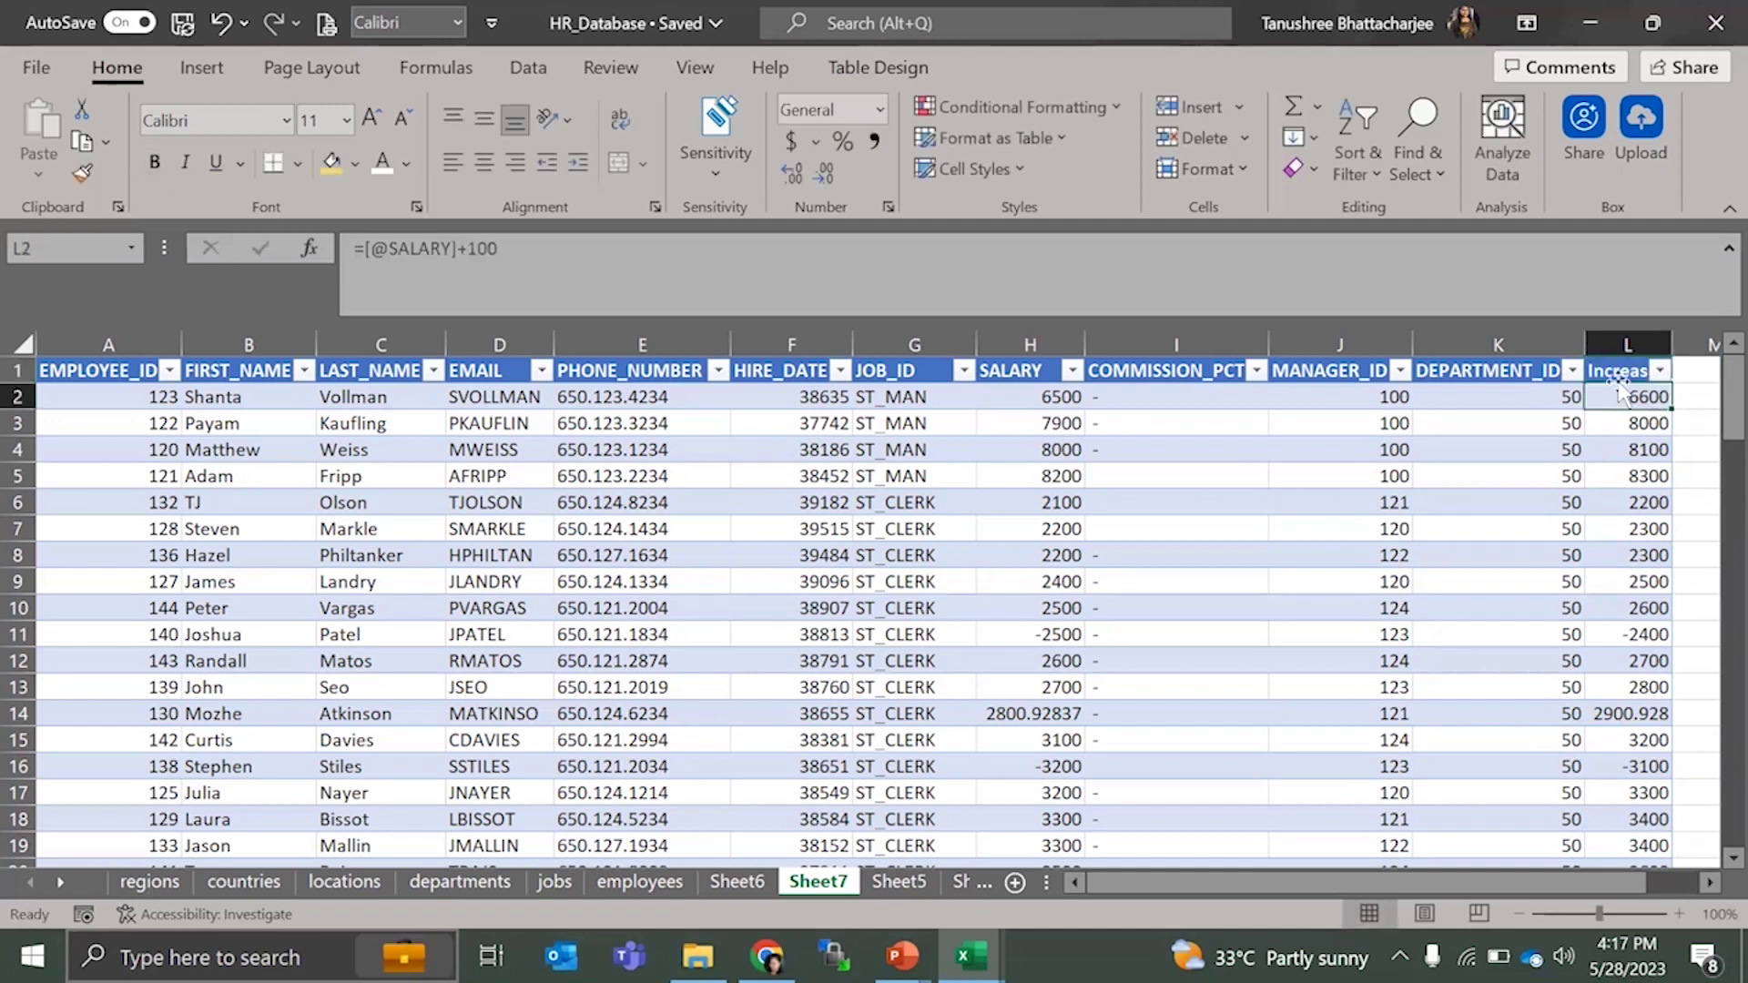
- Compare the available table design tools with a cell inside the employee table selected and with one outside it
click(1600, 369)
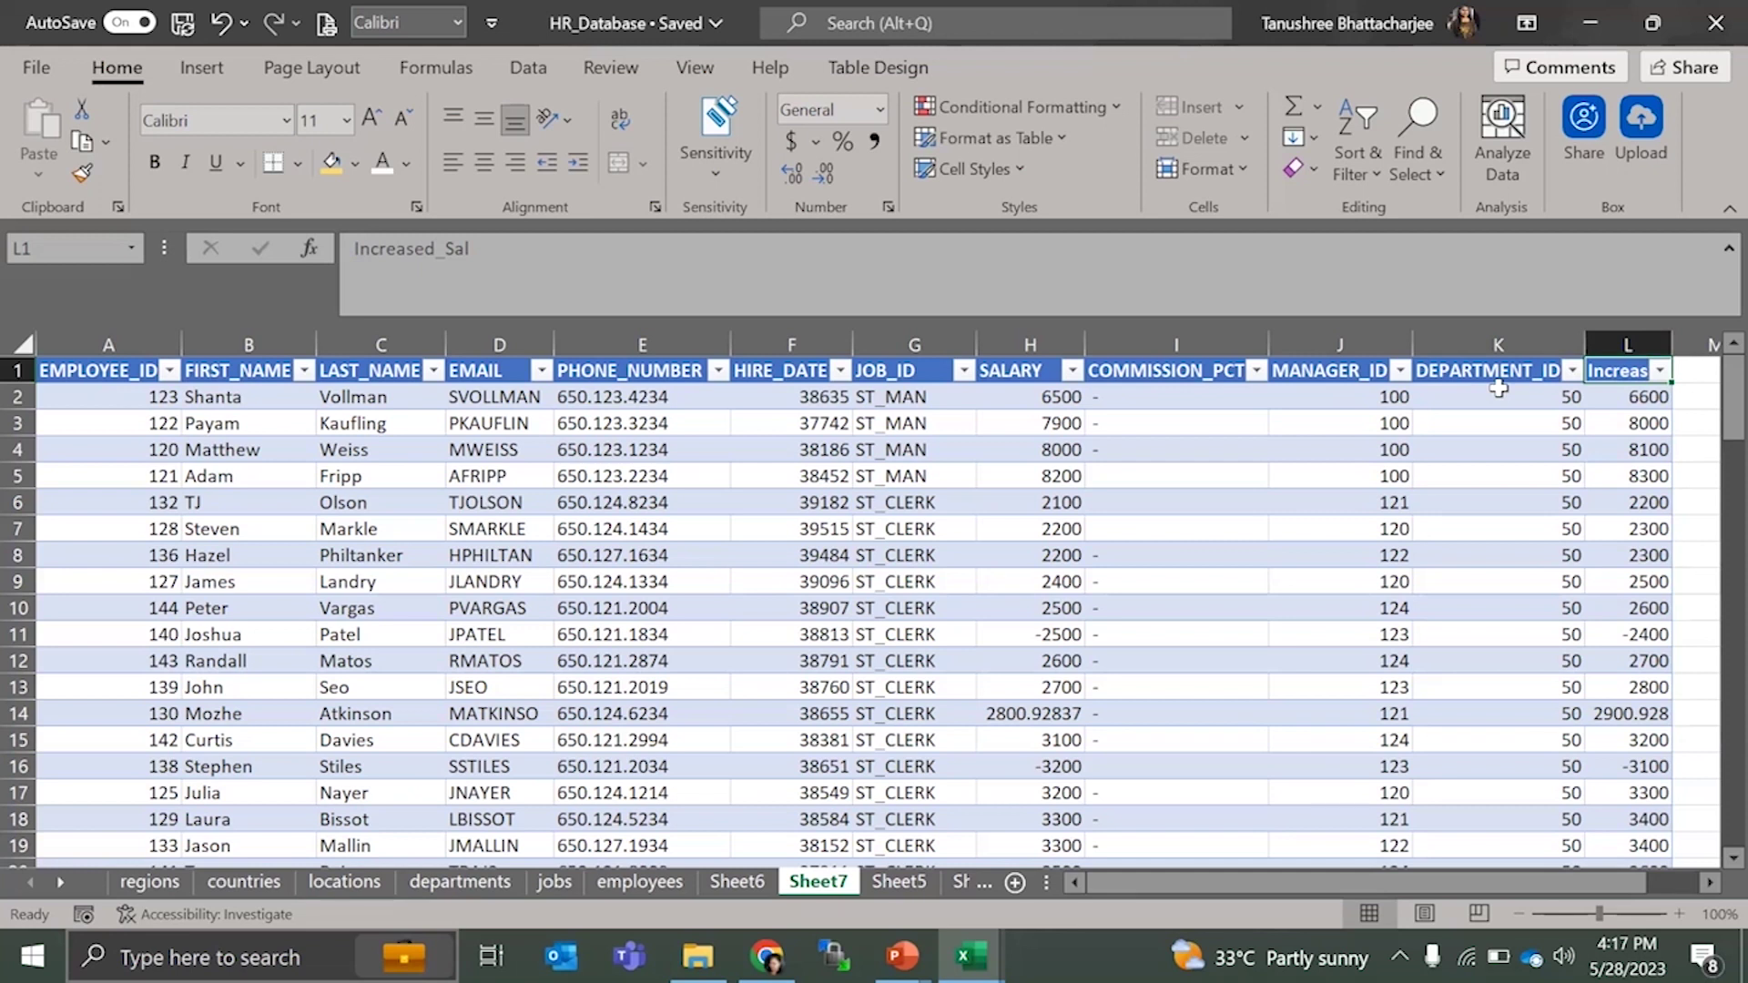
click(870, 79)
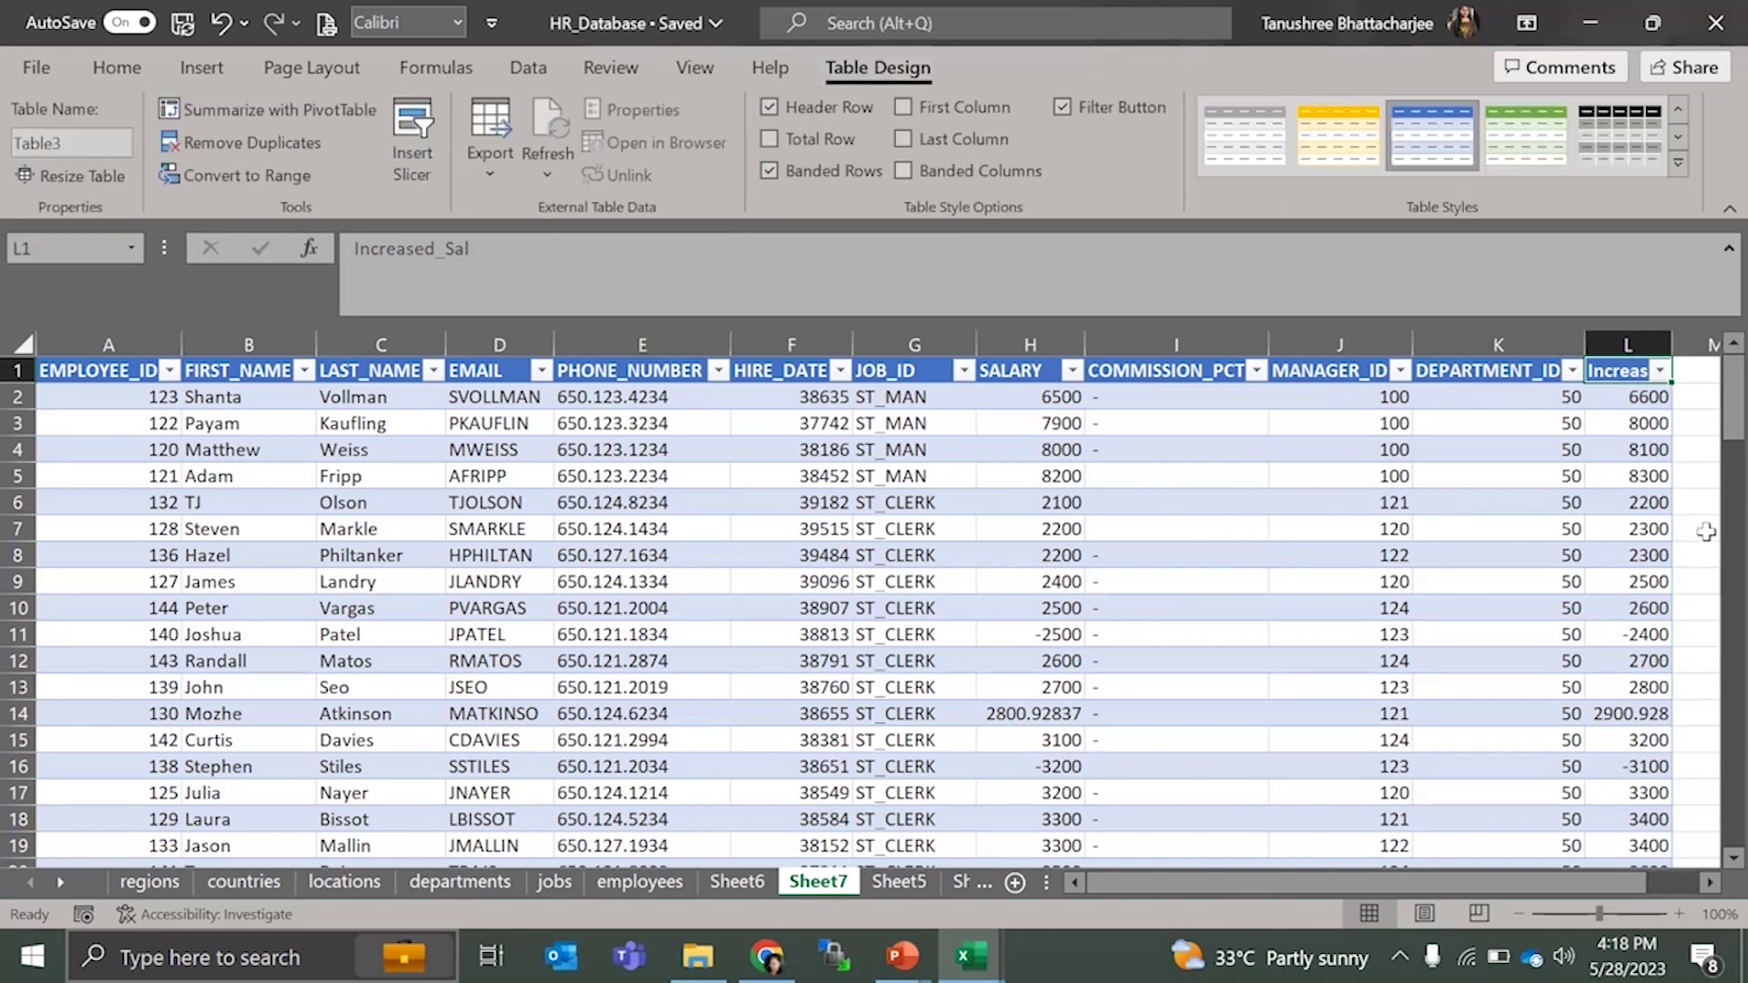
click(1705, 531)
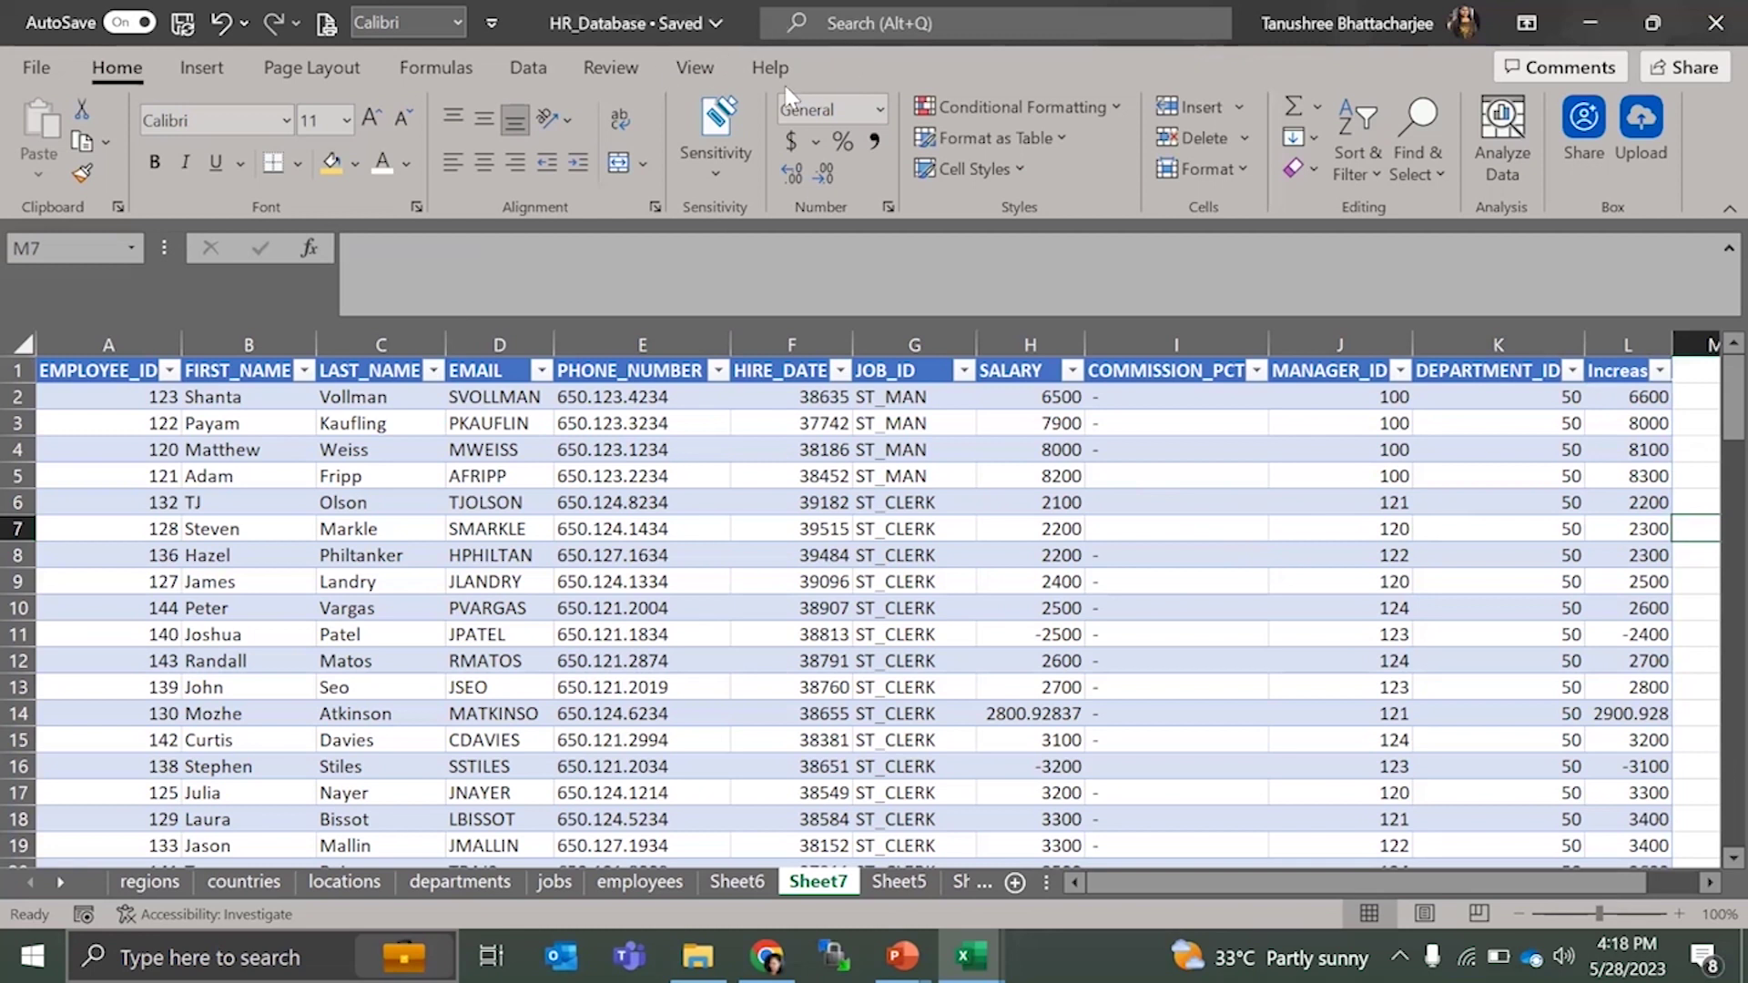
click(1073, 501)
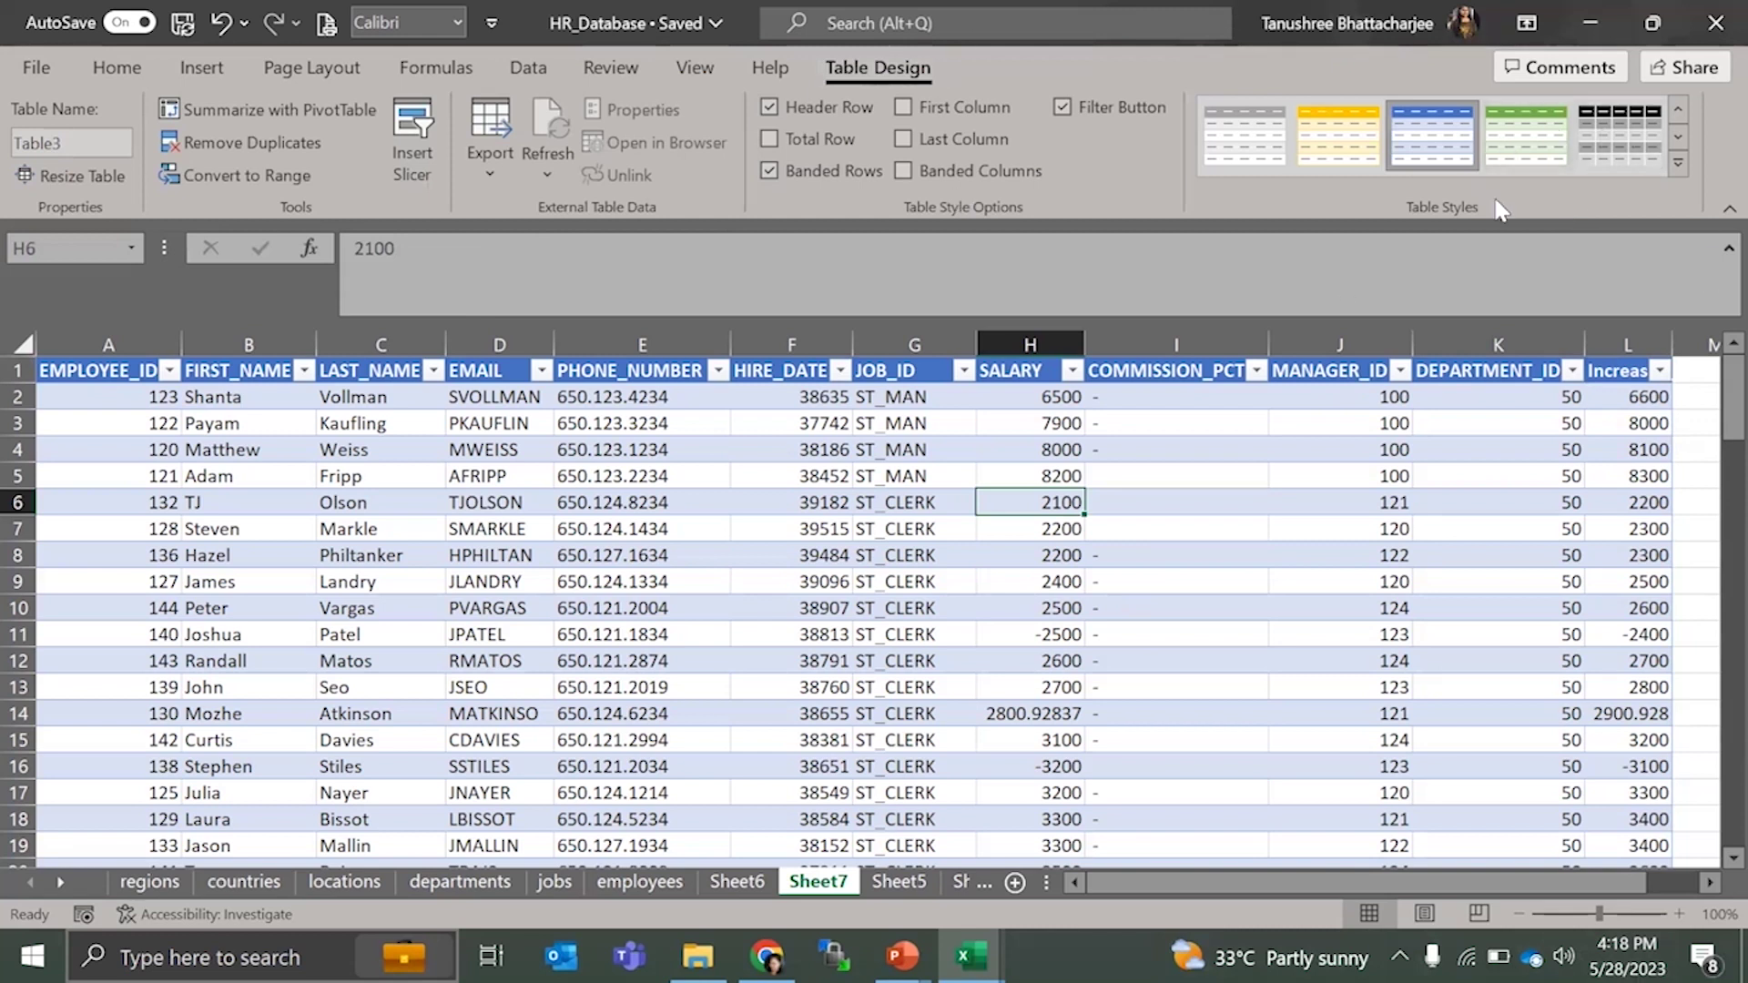
- Restyle the employee table with the light blue medium style that has shaded banded rows
click(1676, 163)
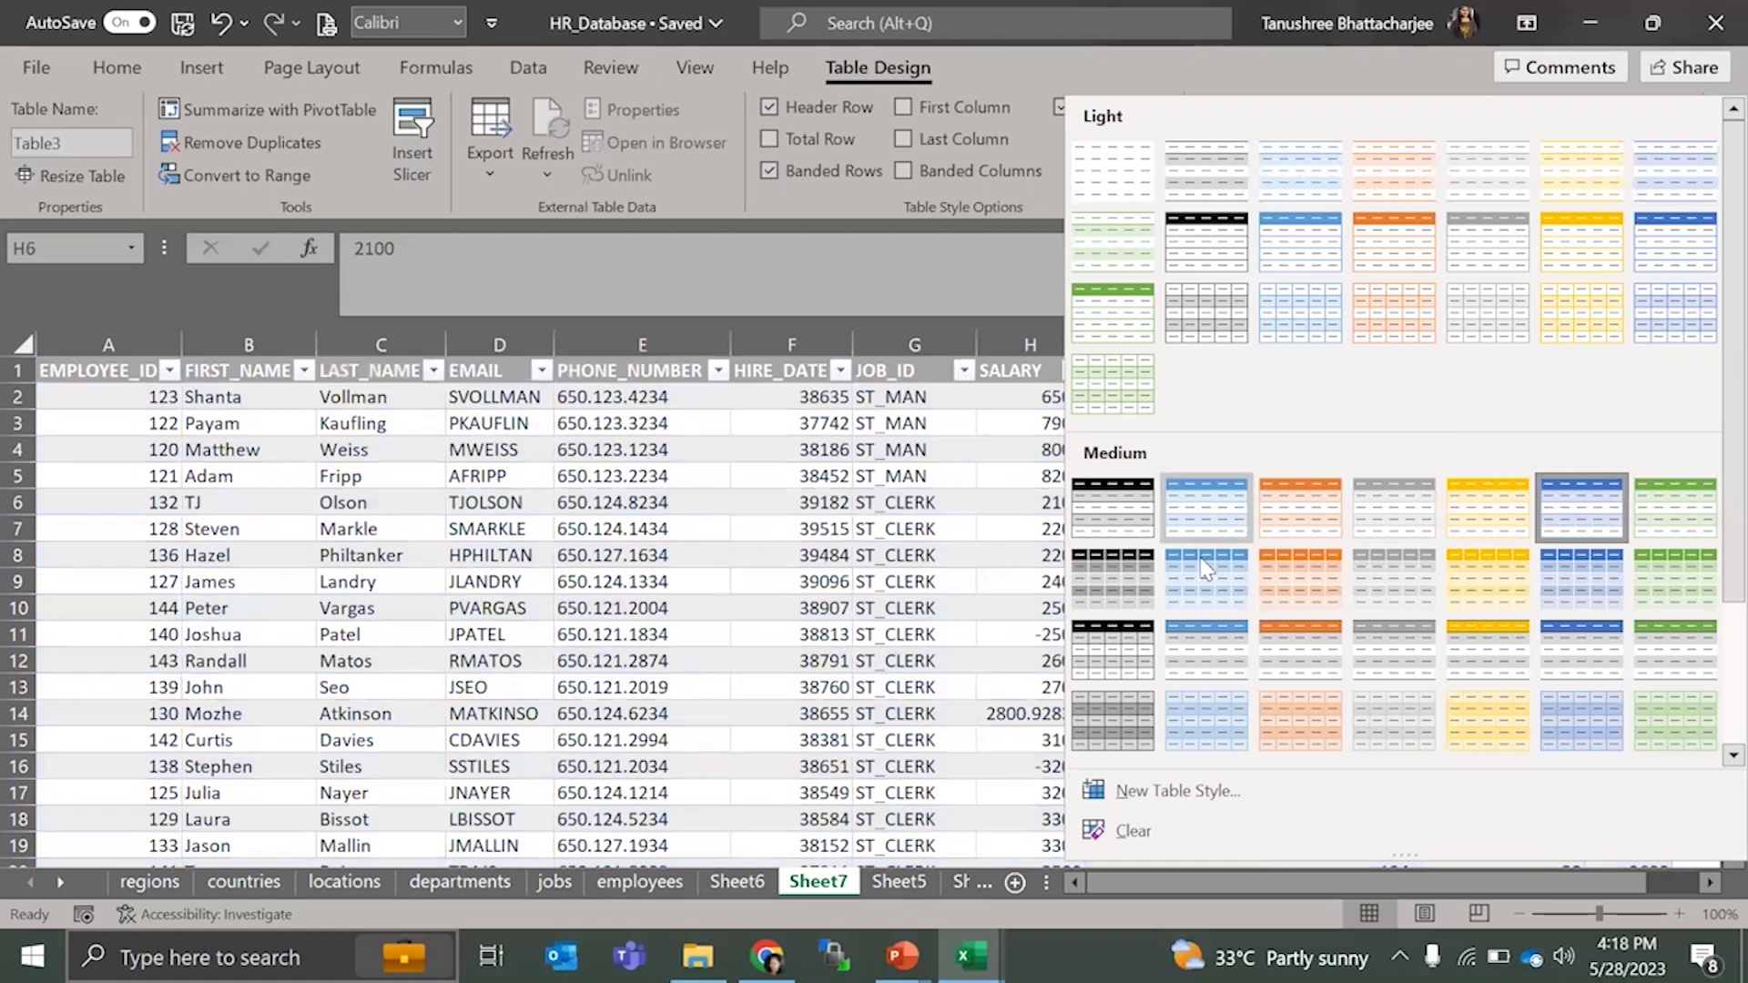
click(1206, 569)
click(1013, 536)
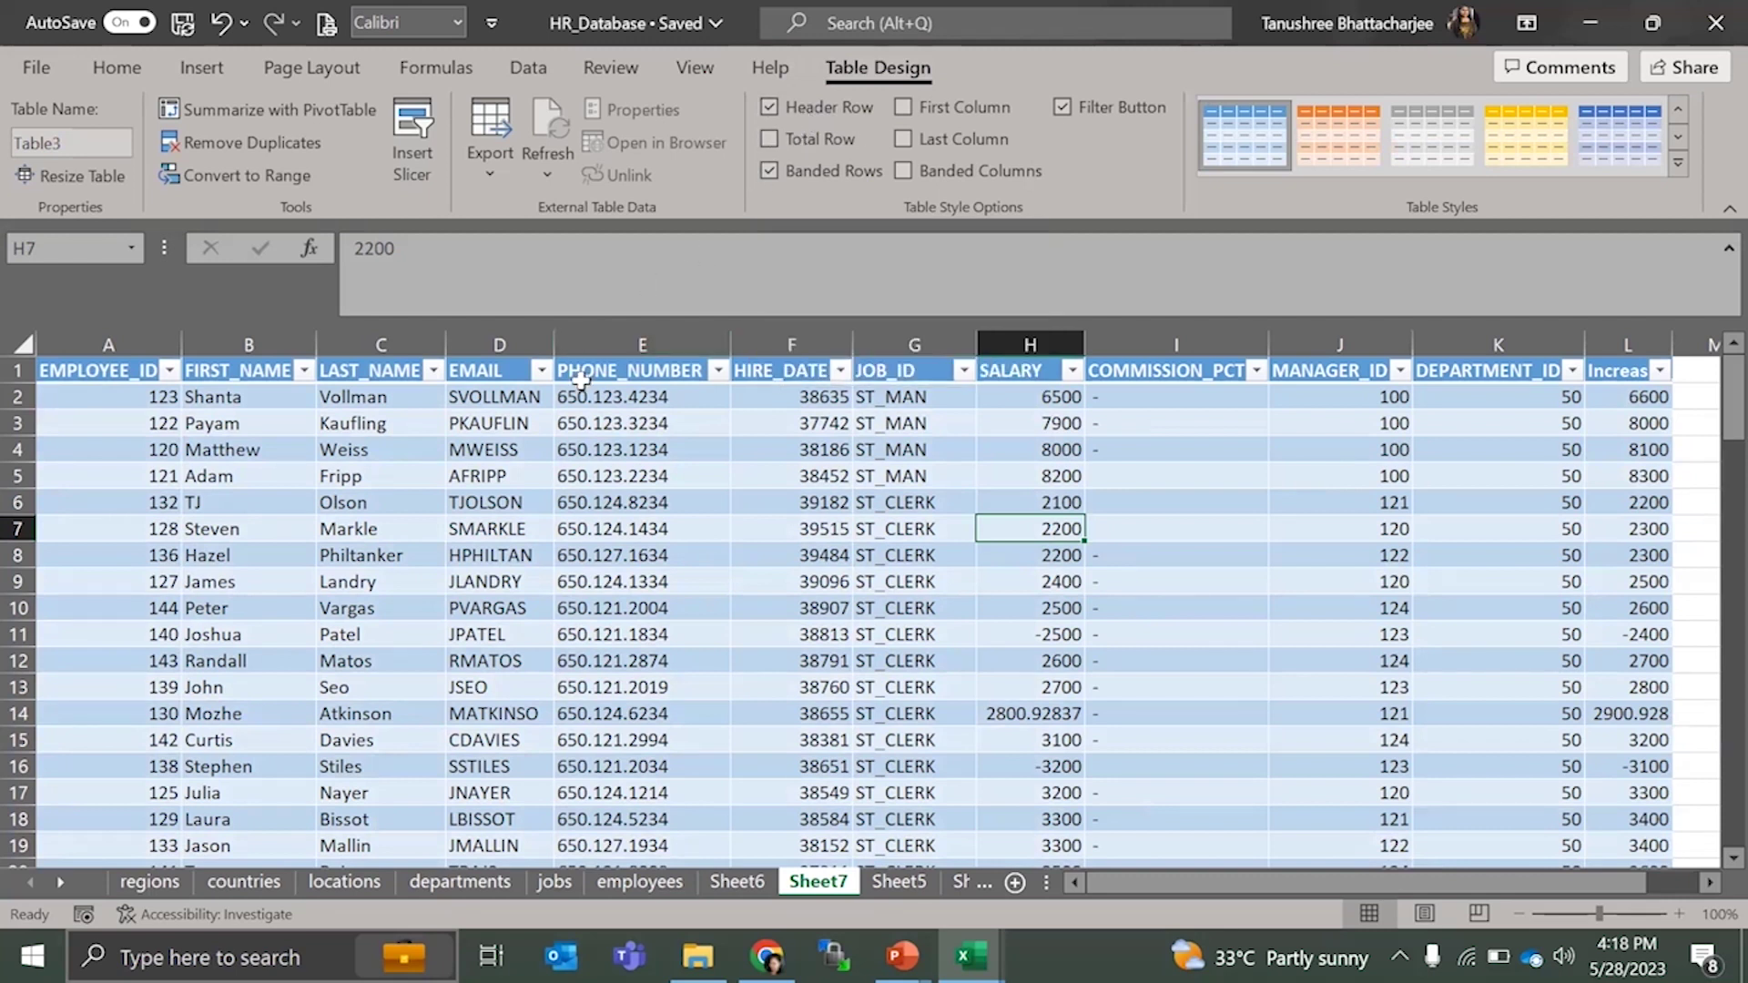
- Try the table's Header Row and First Column options, restoring both, and turn on the Last Column option
click(771, 107)
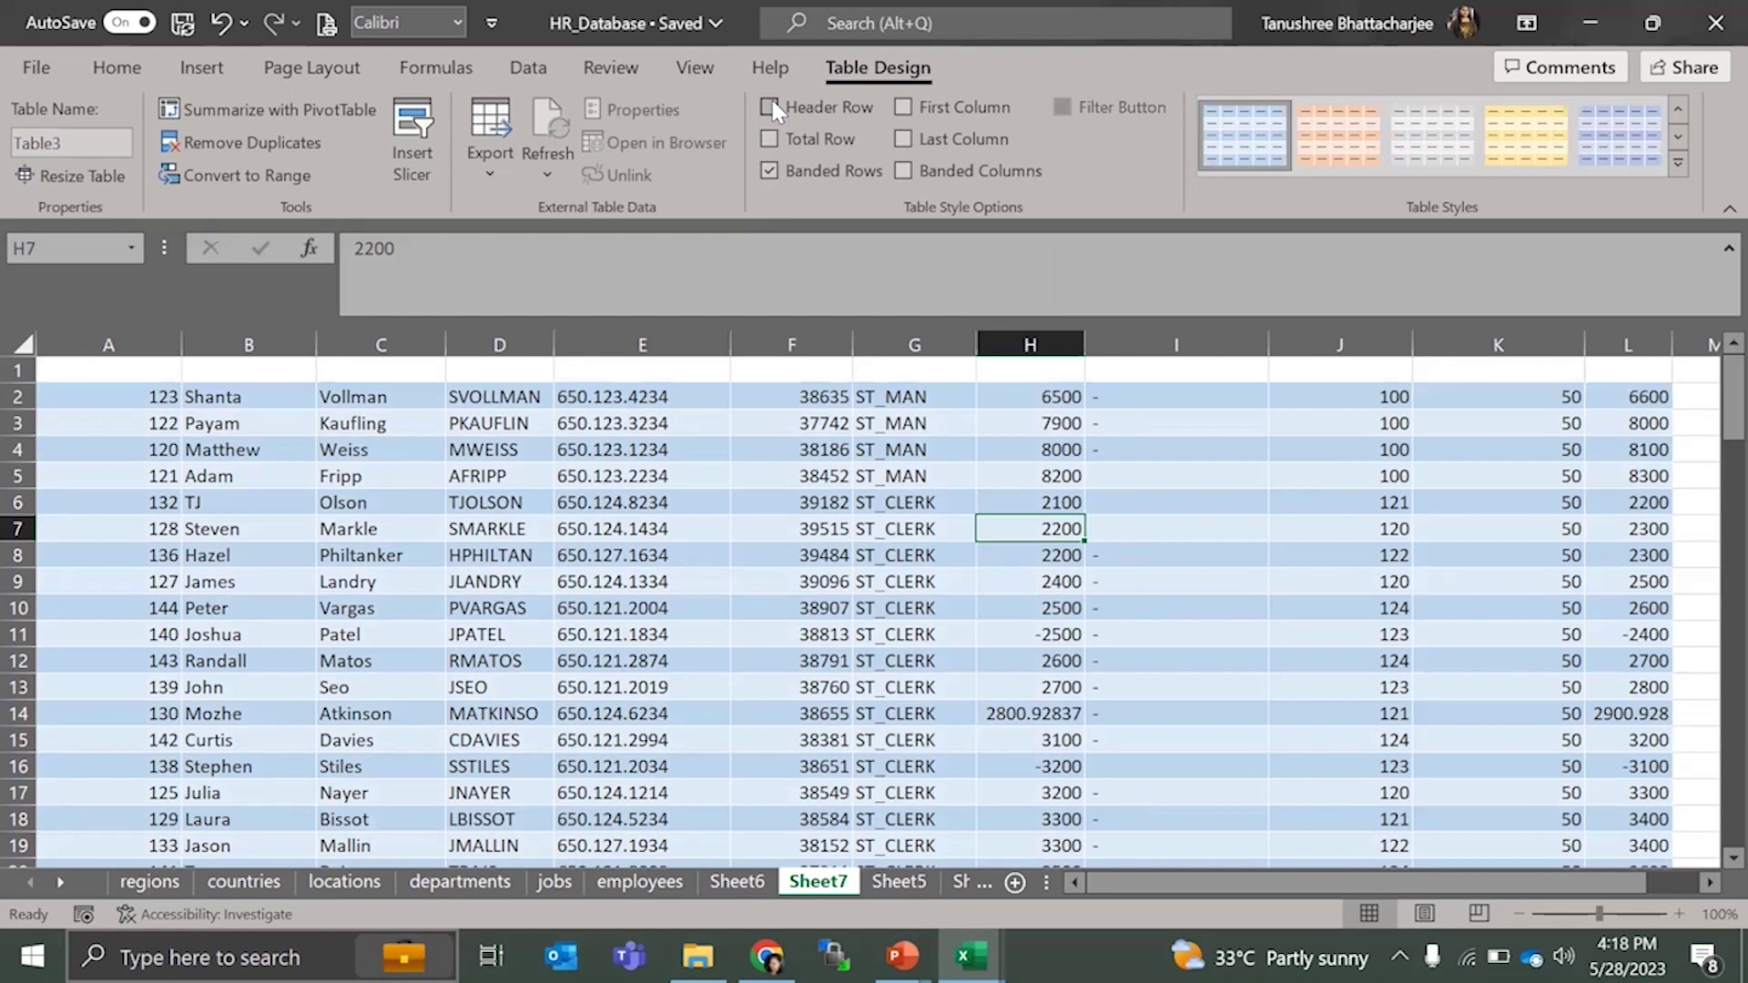
click(771, 106)
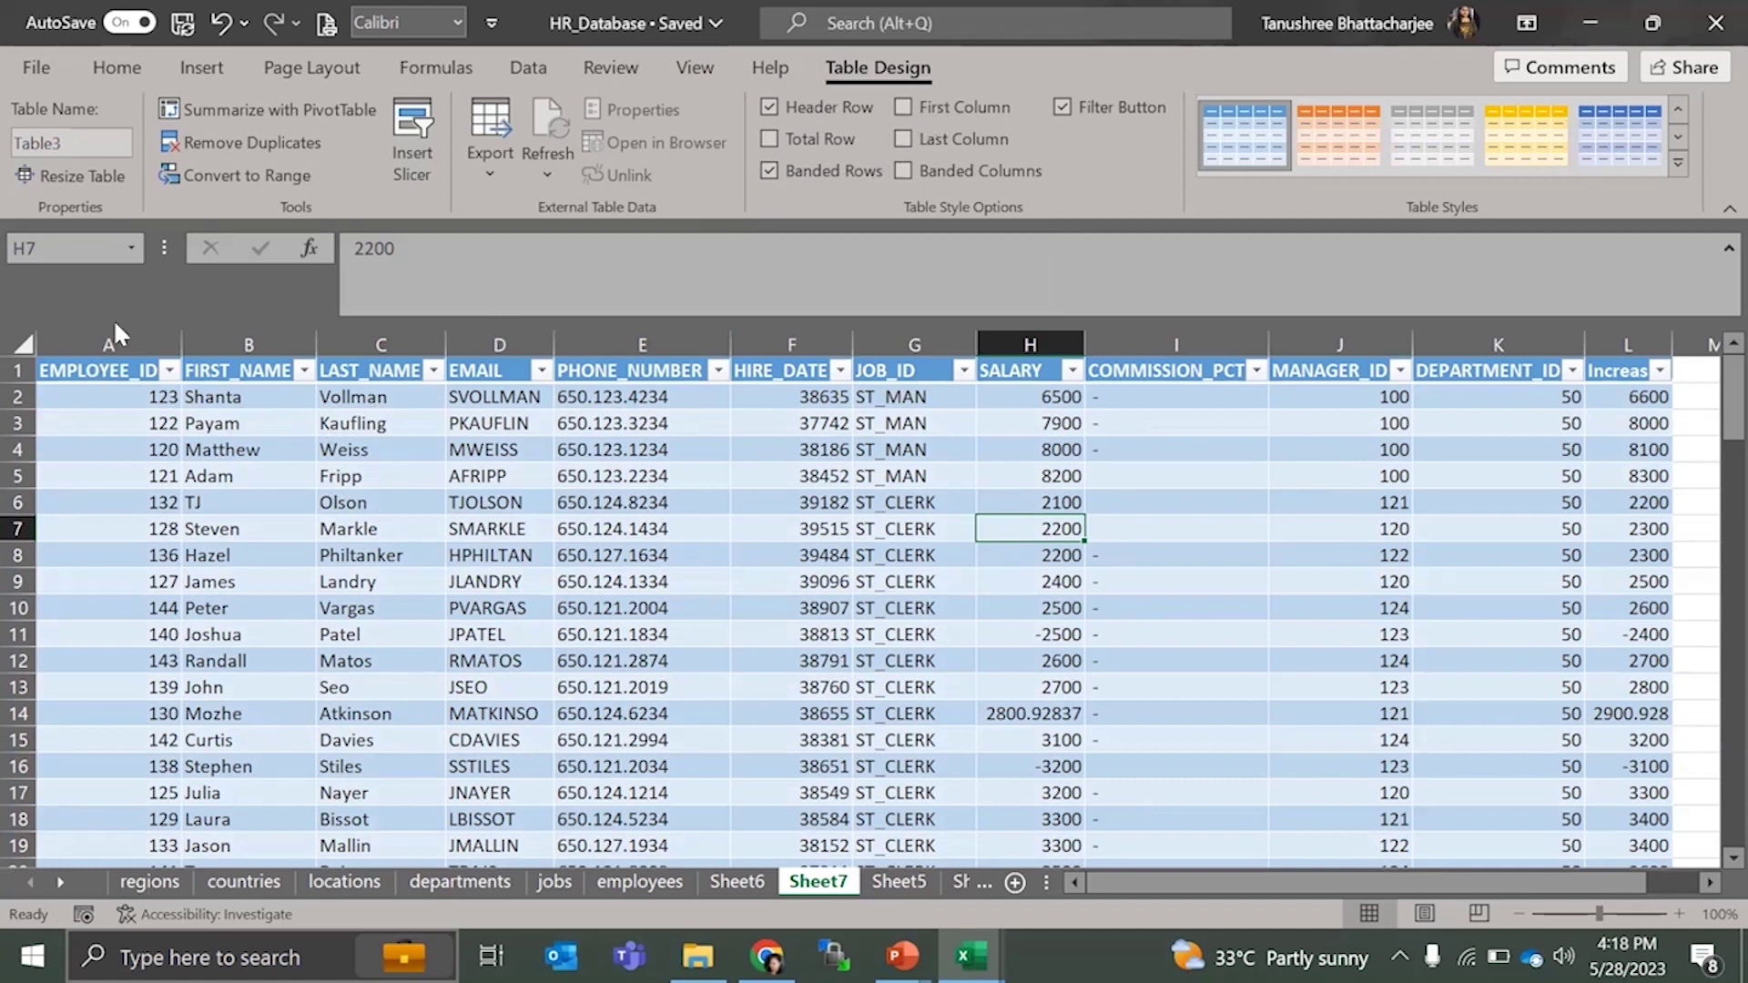
click(907, 107)
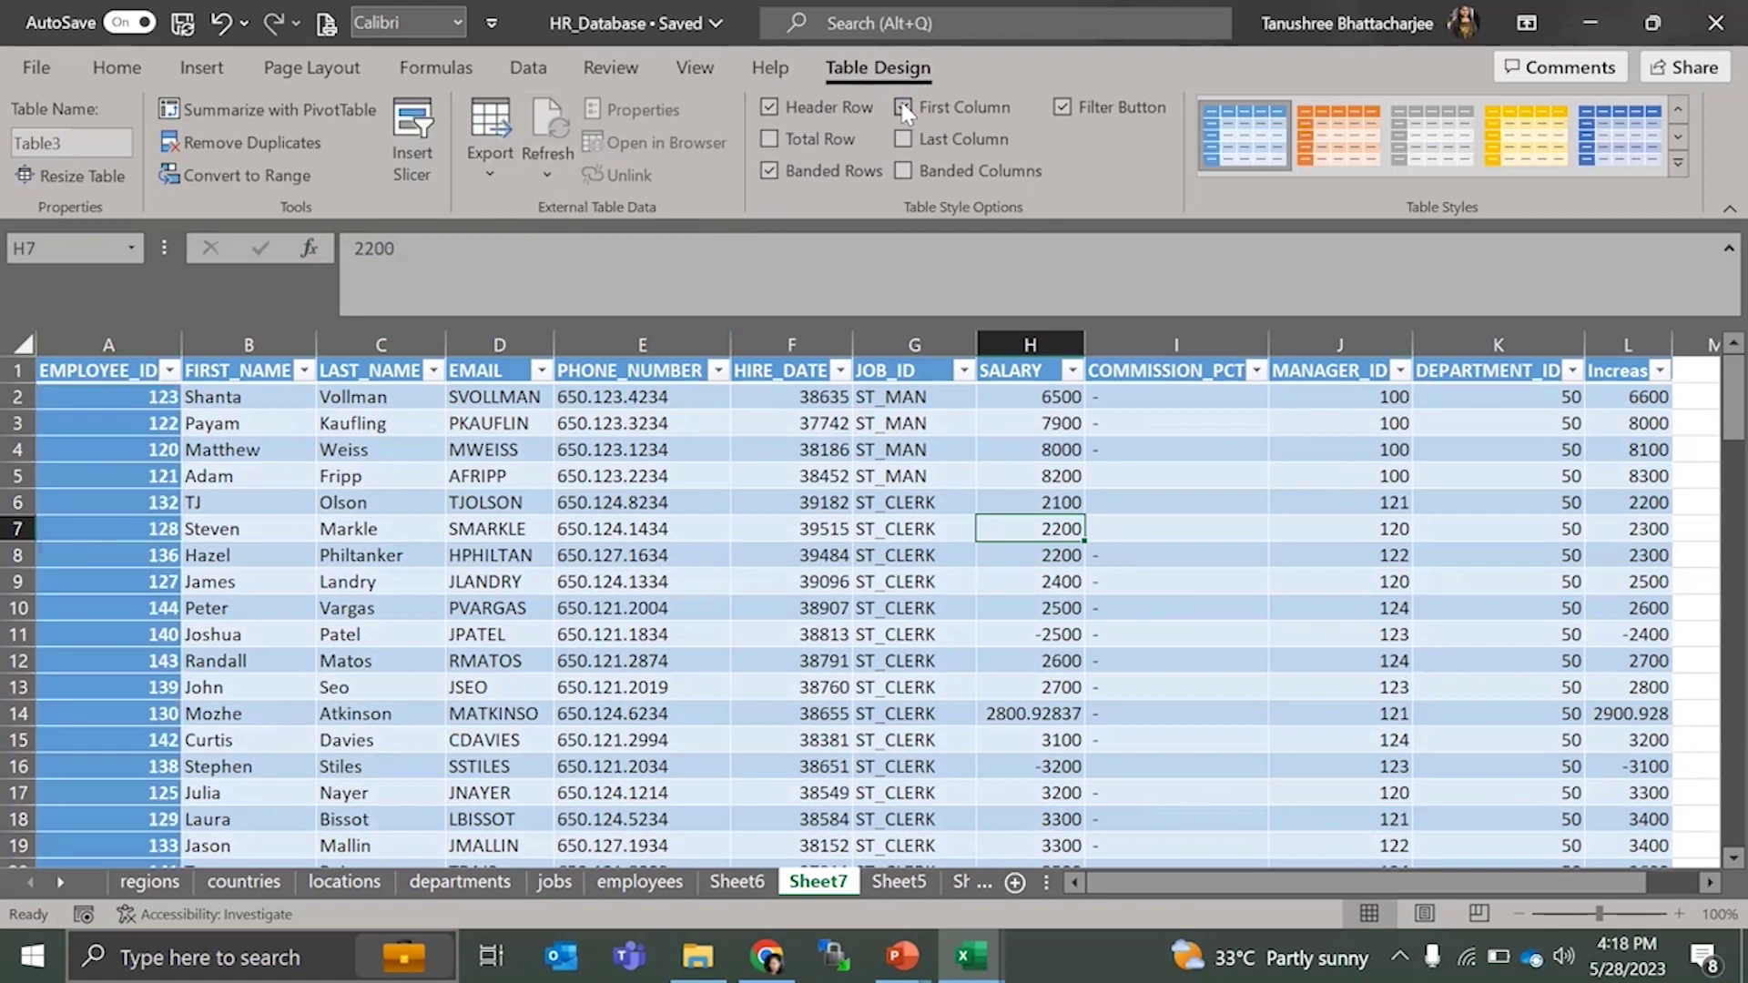
click(903, 107)
click(903, 139)
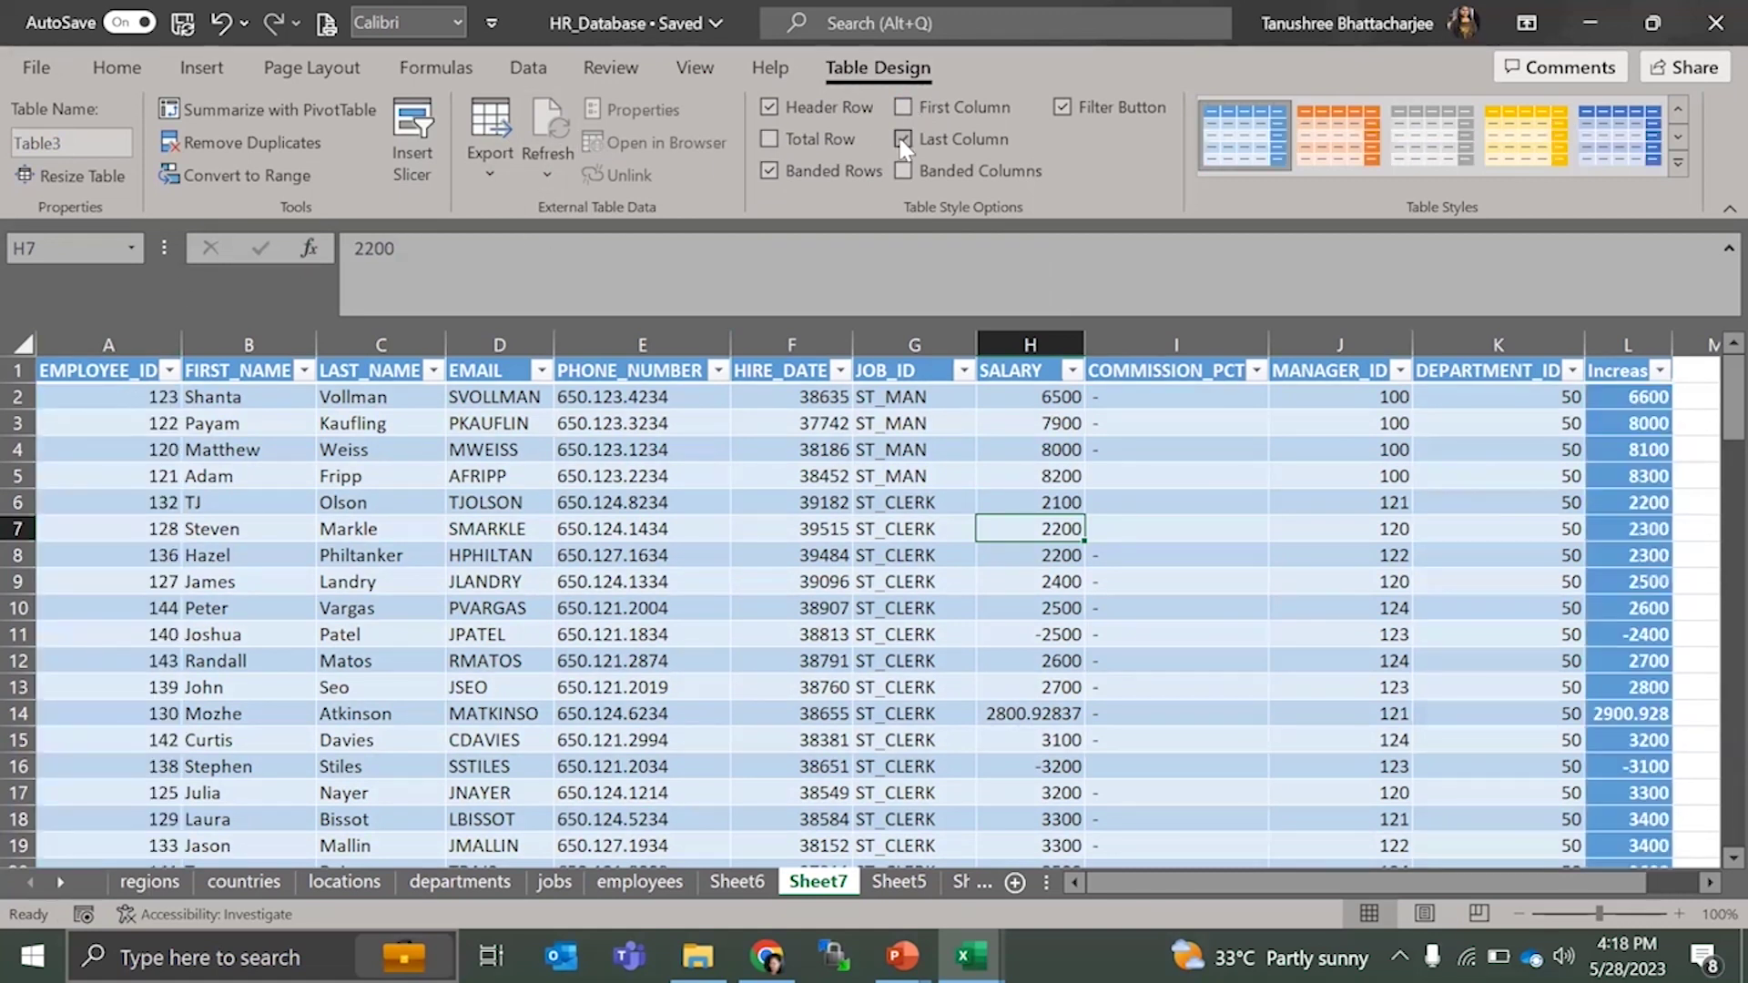
- Turn off the table's Last Column and Filter Button options, briefly trying Banded Columns and restoring it
click(903, 140)
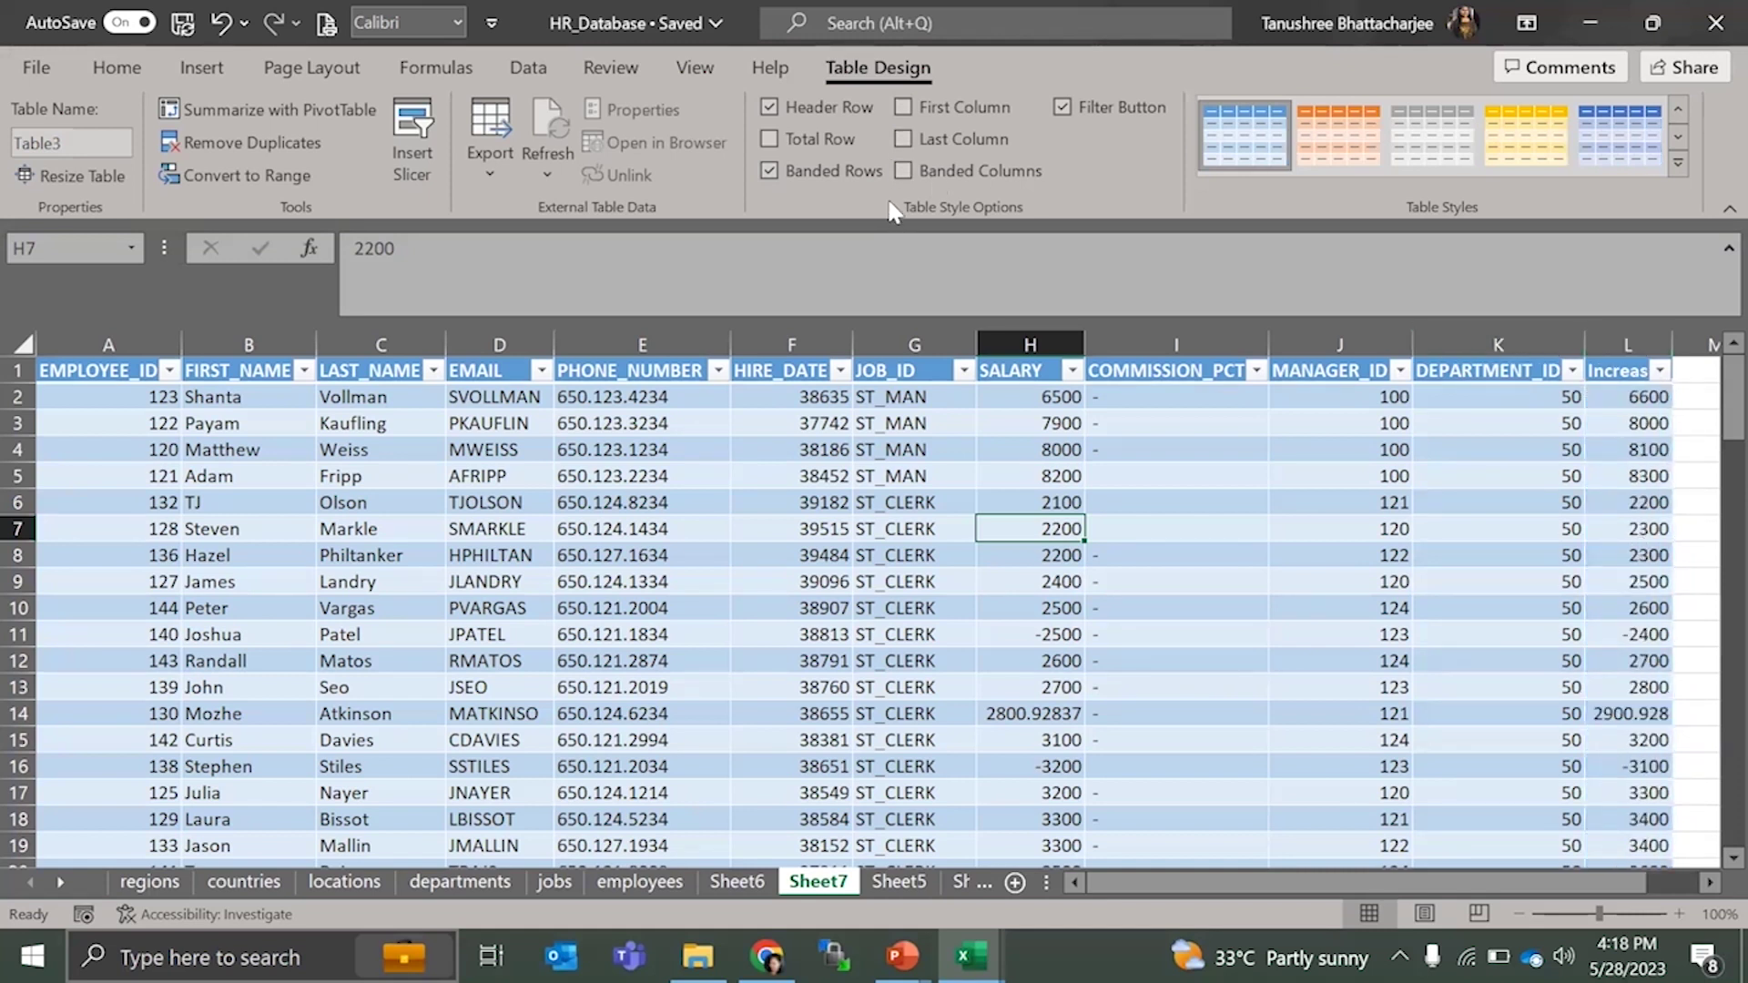
click(898, 168)
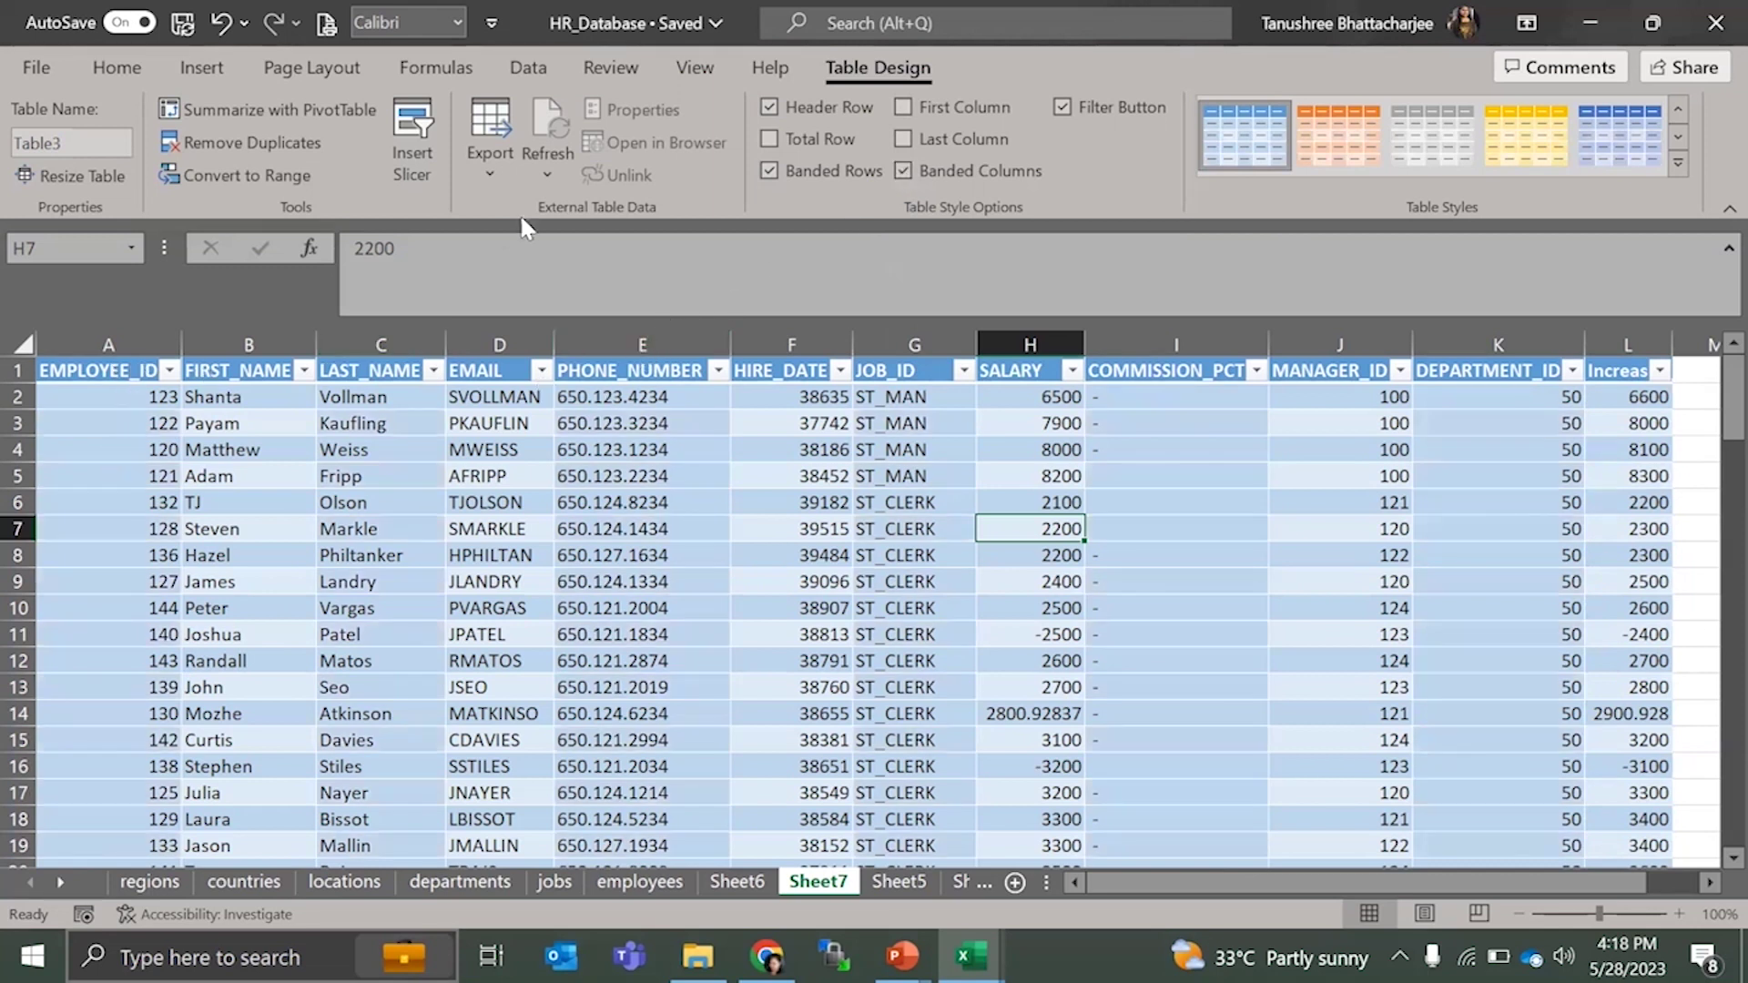
click(907, 165)
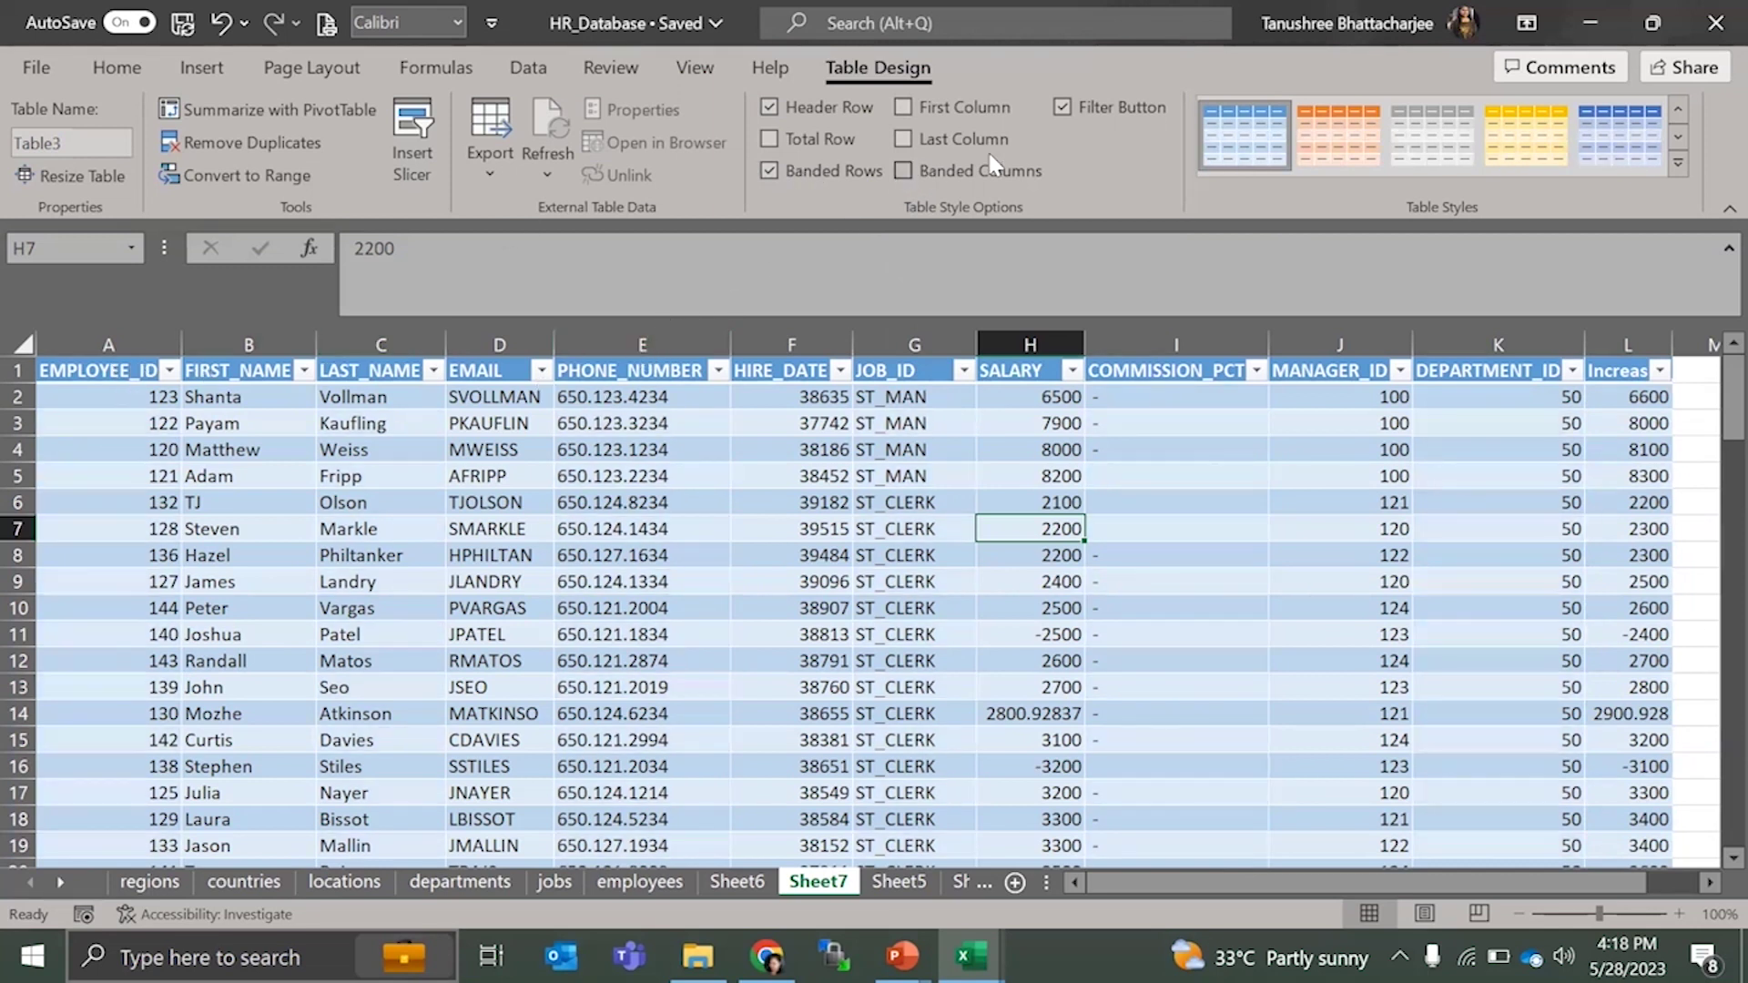
click(1067, 102)
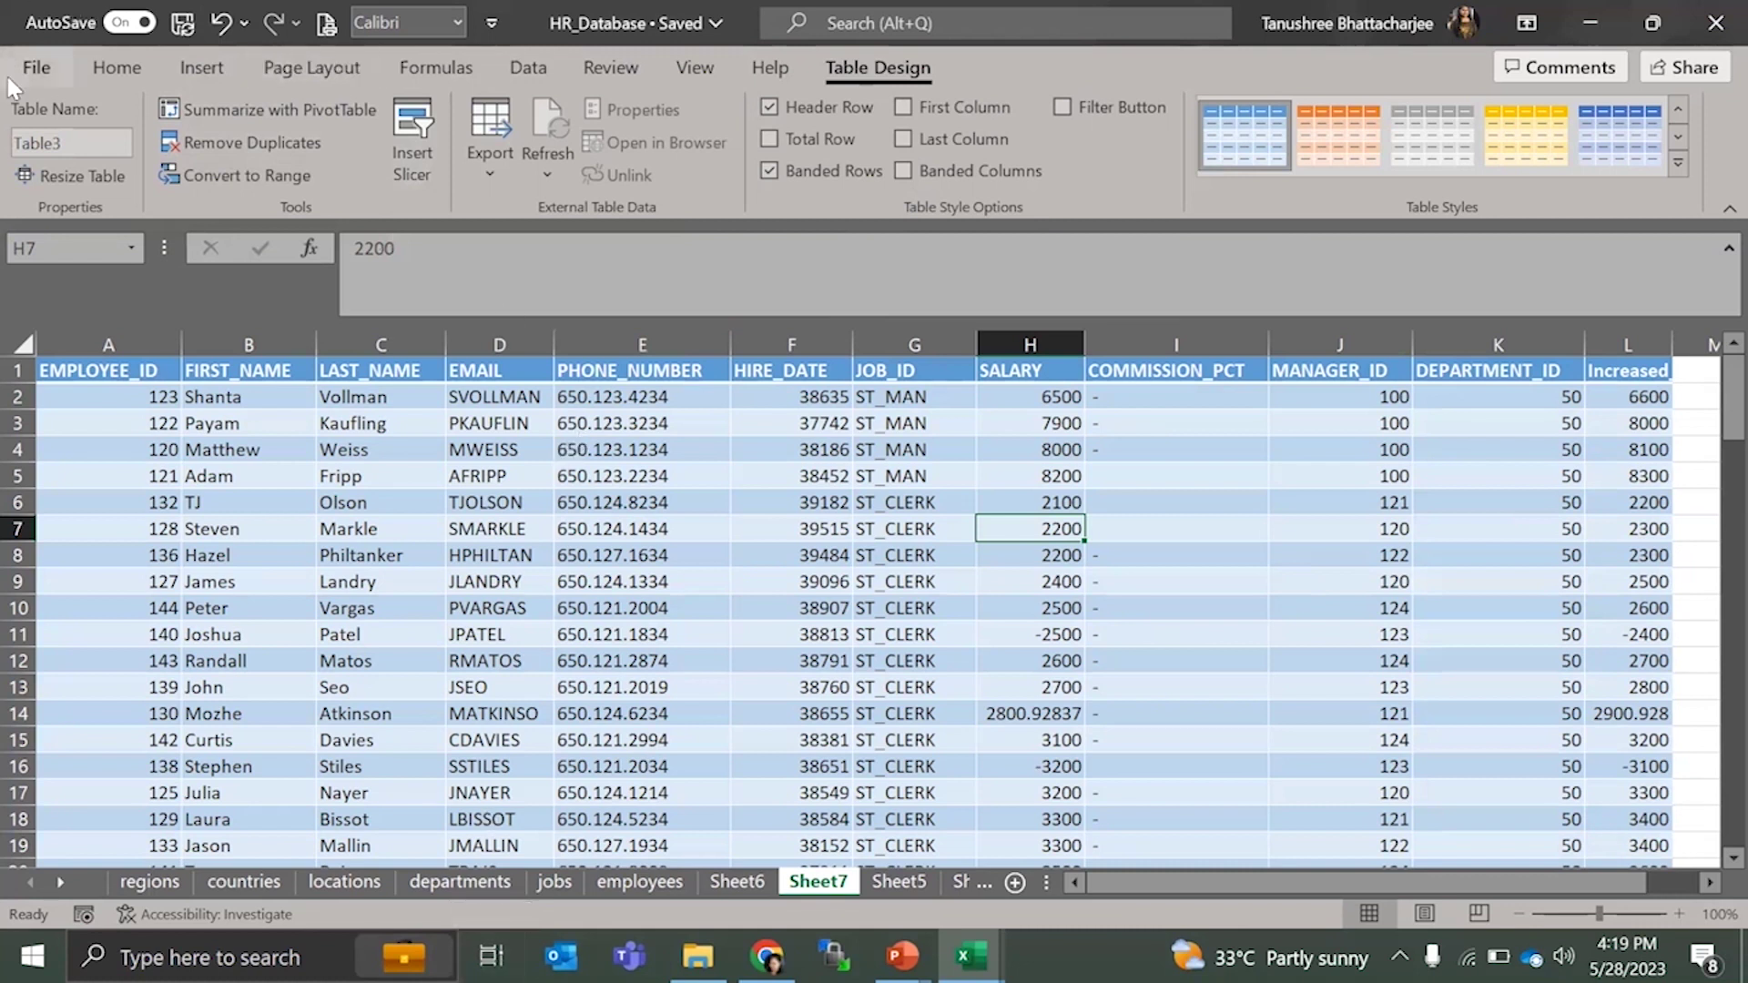
- Try to rename the employee table as Employee_Table
click(73, 144)
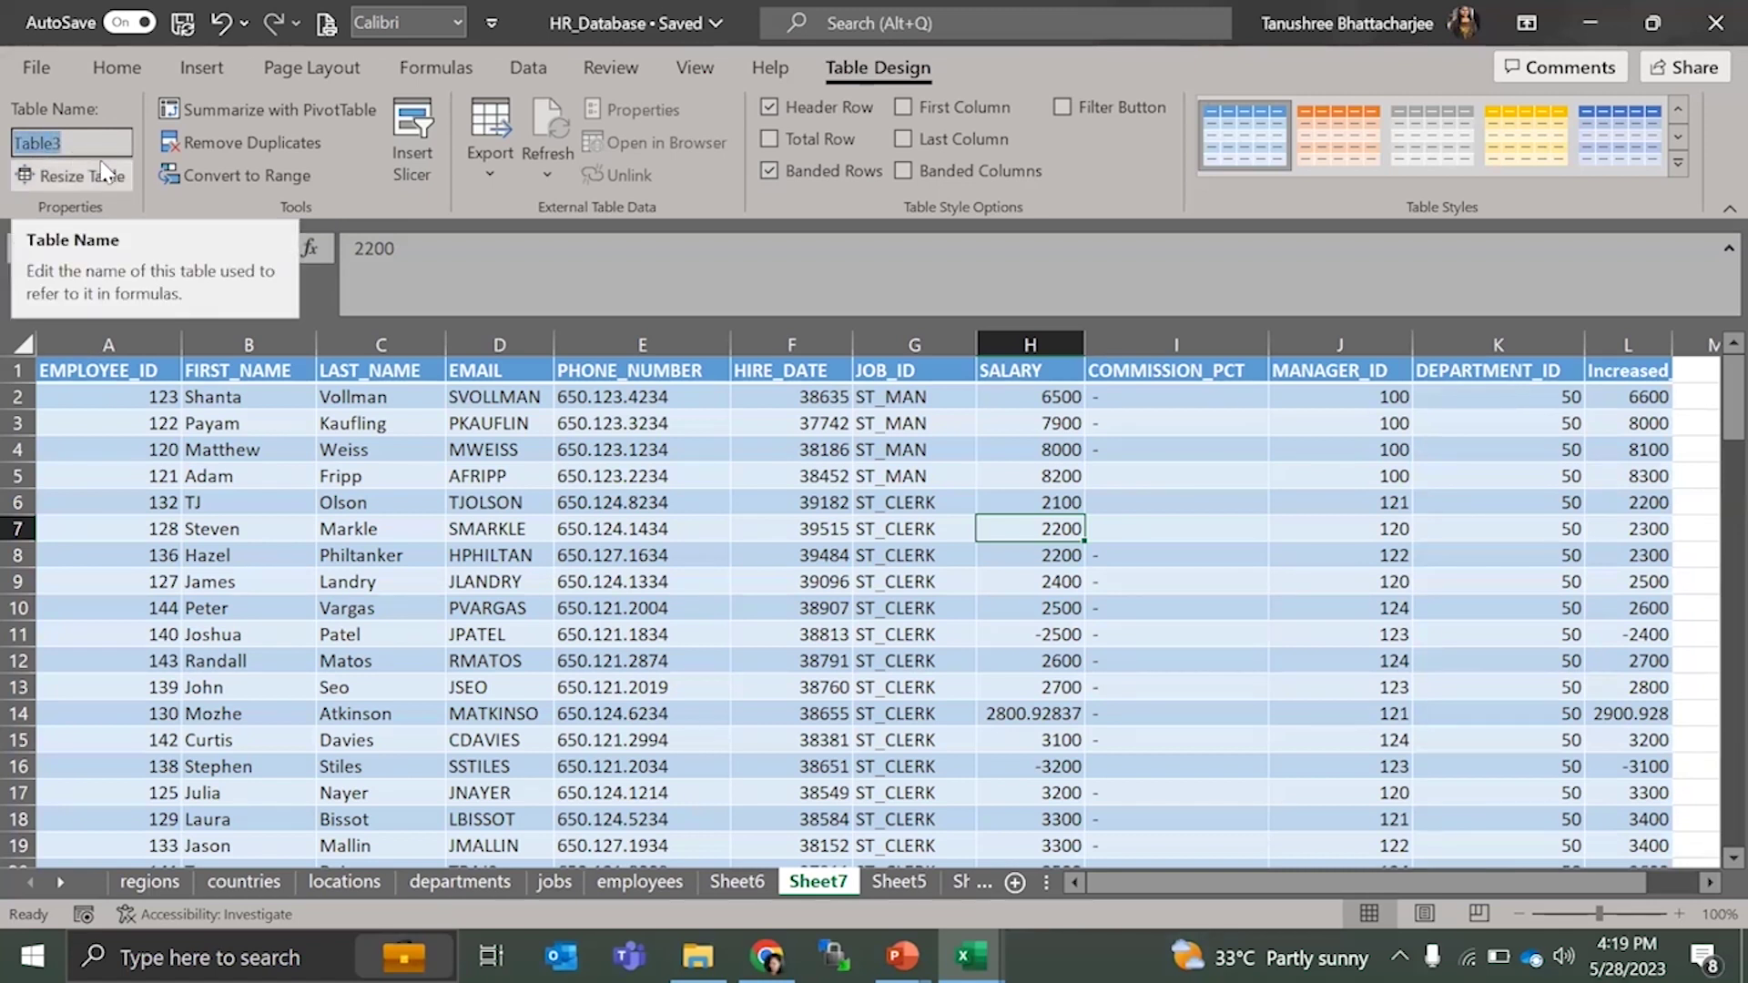
text(Employee_)
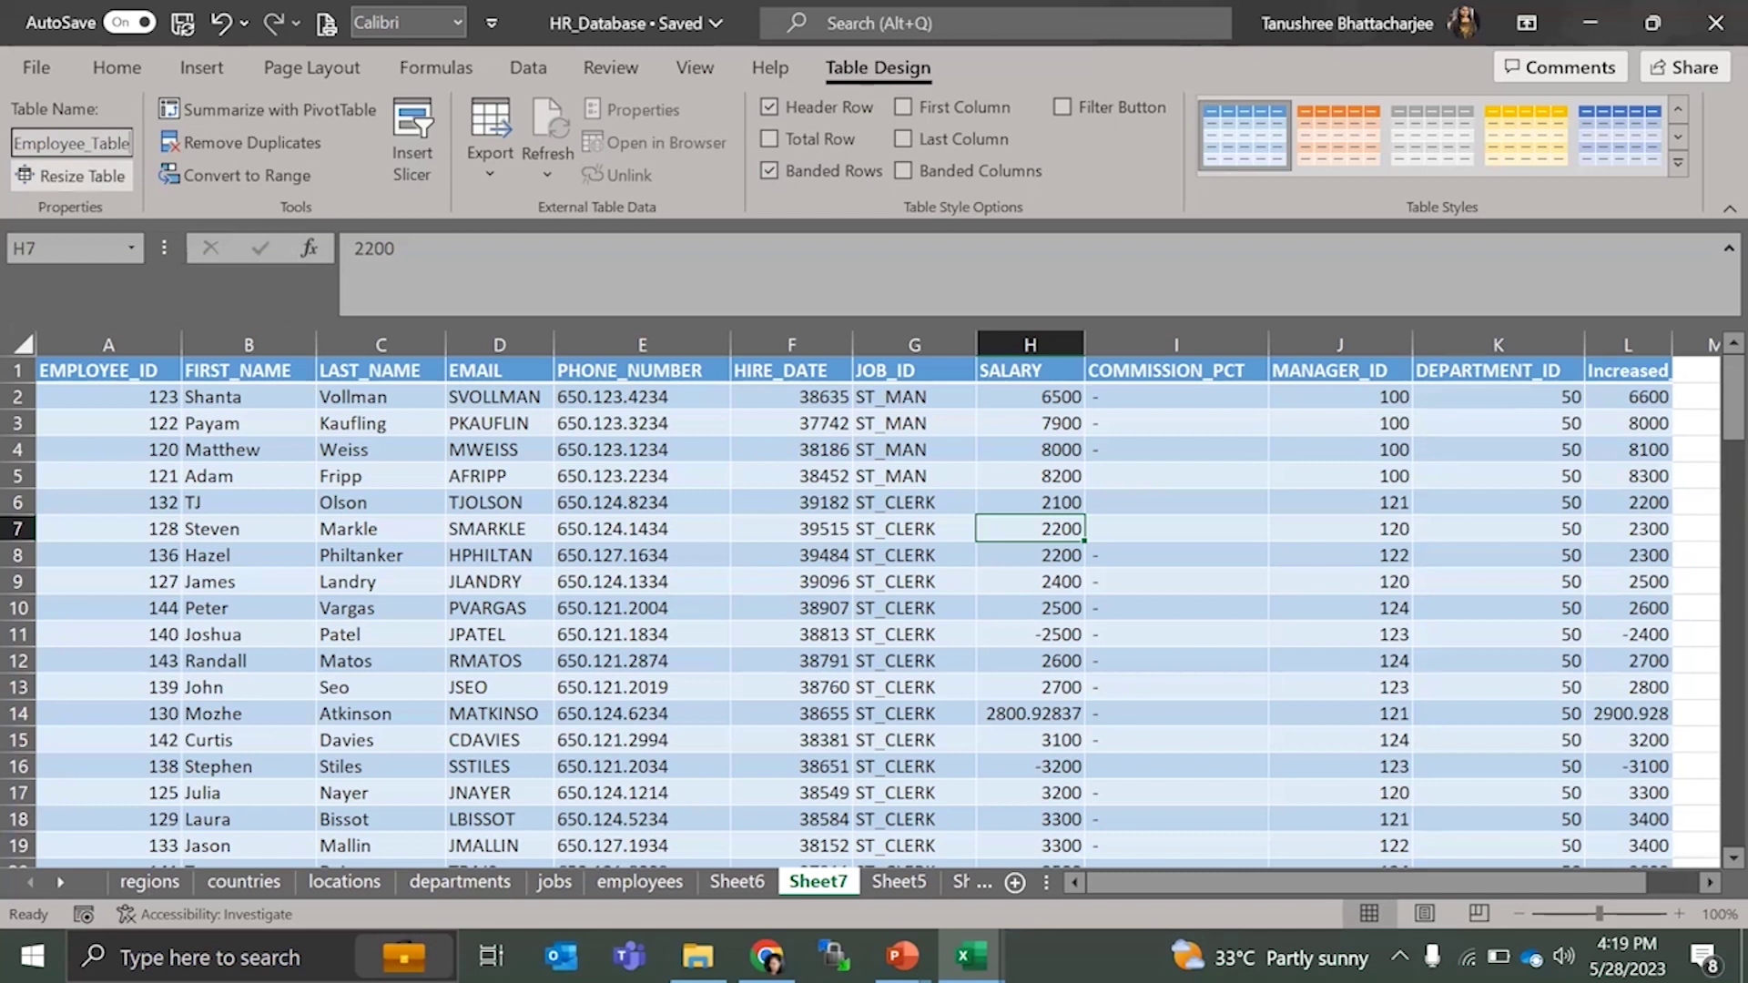
text(Table)
key(Return)
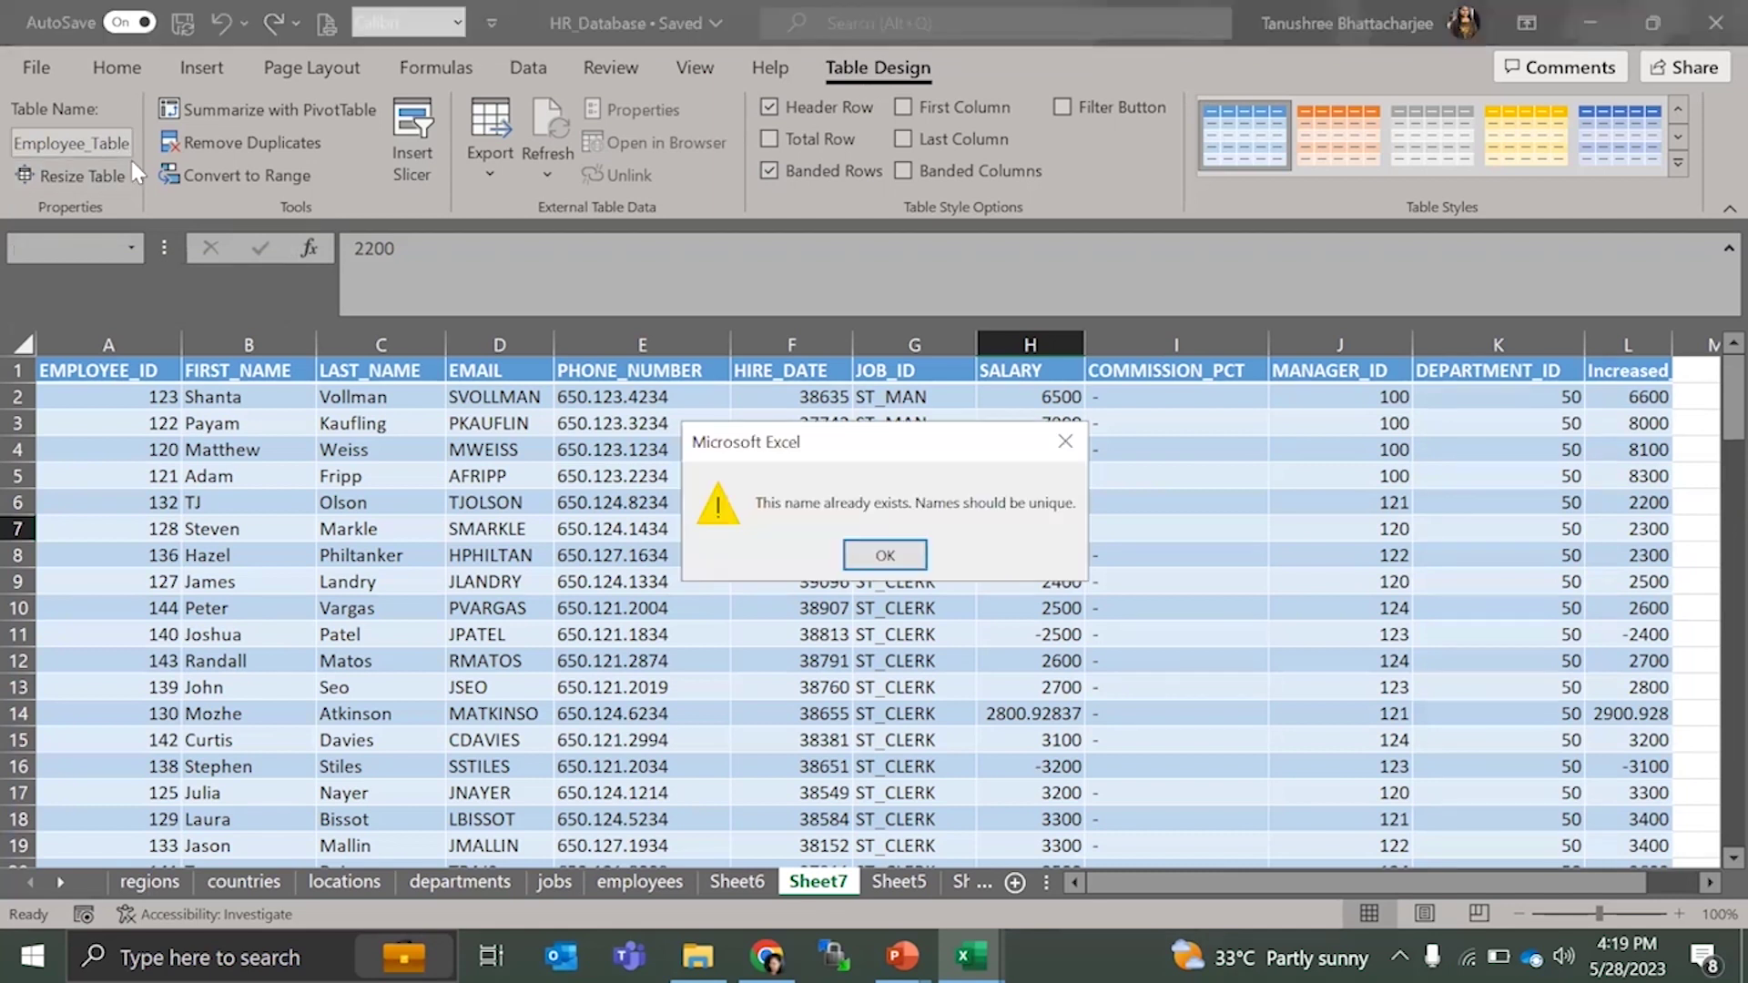
click(883, 554)
- Rename the employee table as Emp_Tab
click(64, 141)
text(Emp_Ta)
key(Return)
click(525, 583)
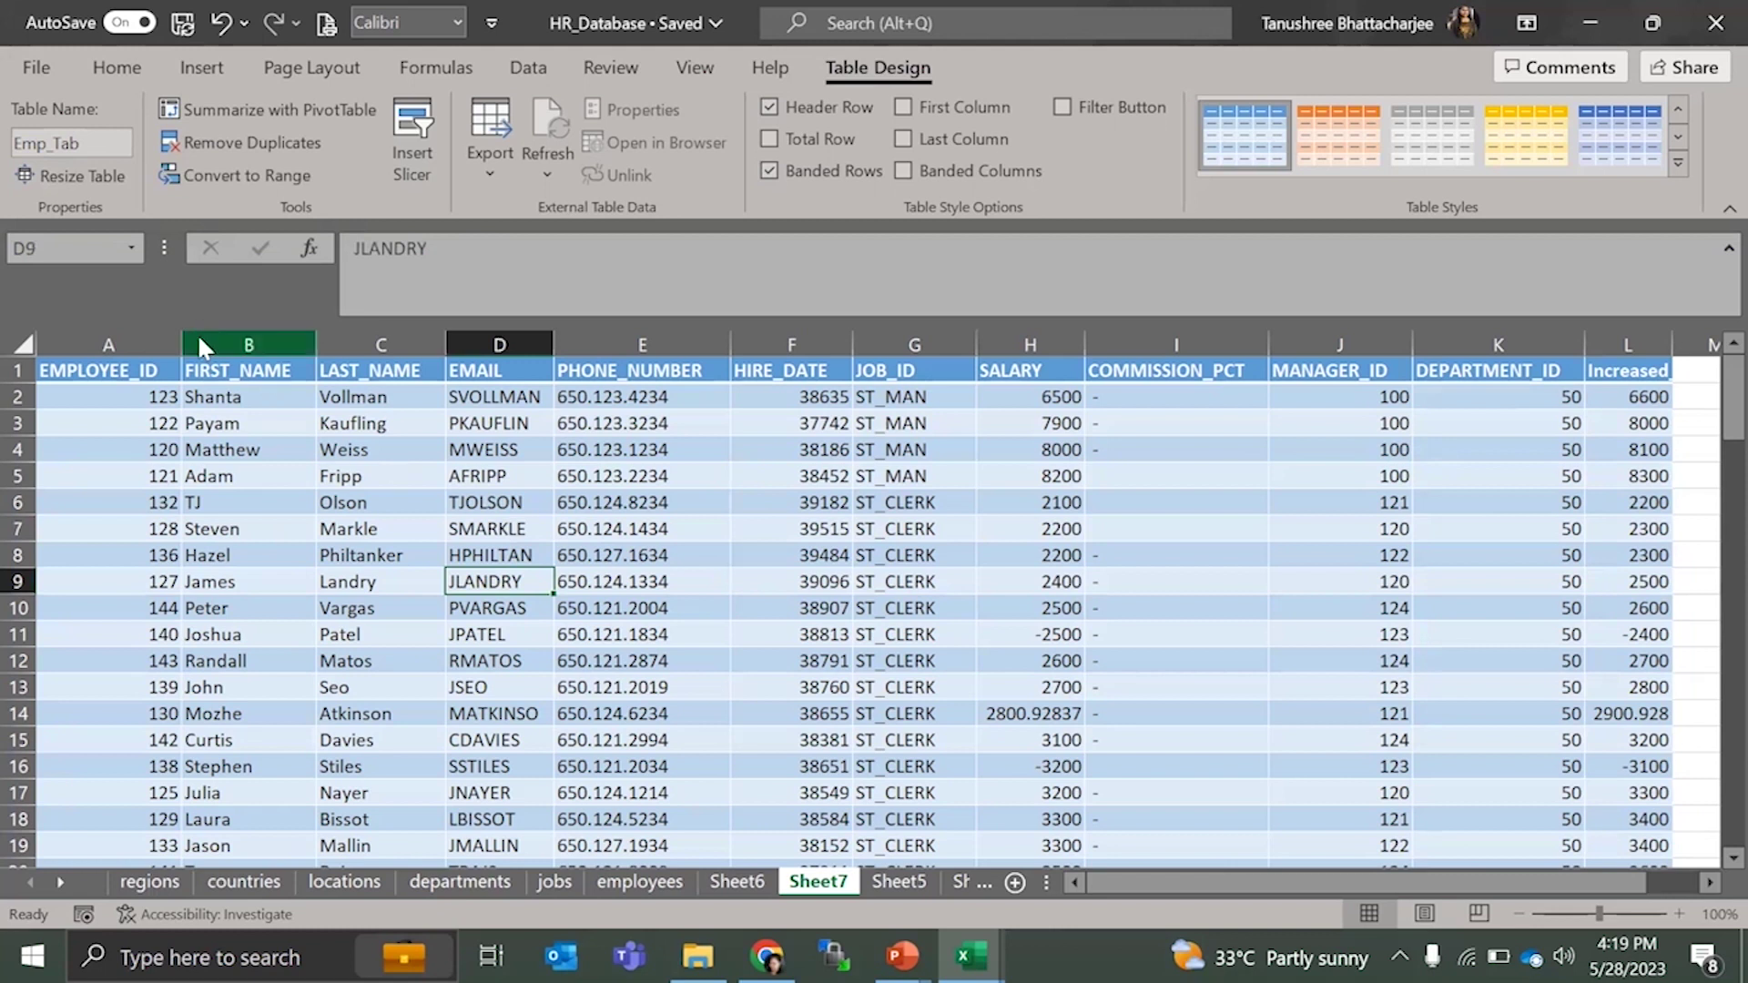
- Resize the Emp_Tab table to the range $A$1:$L$100
click(77, 178)
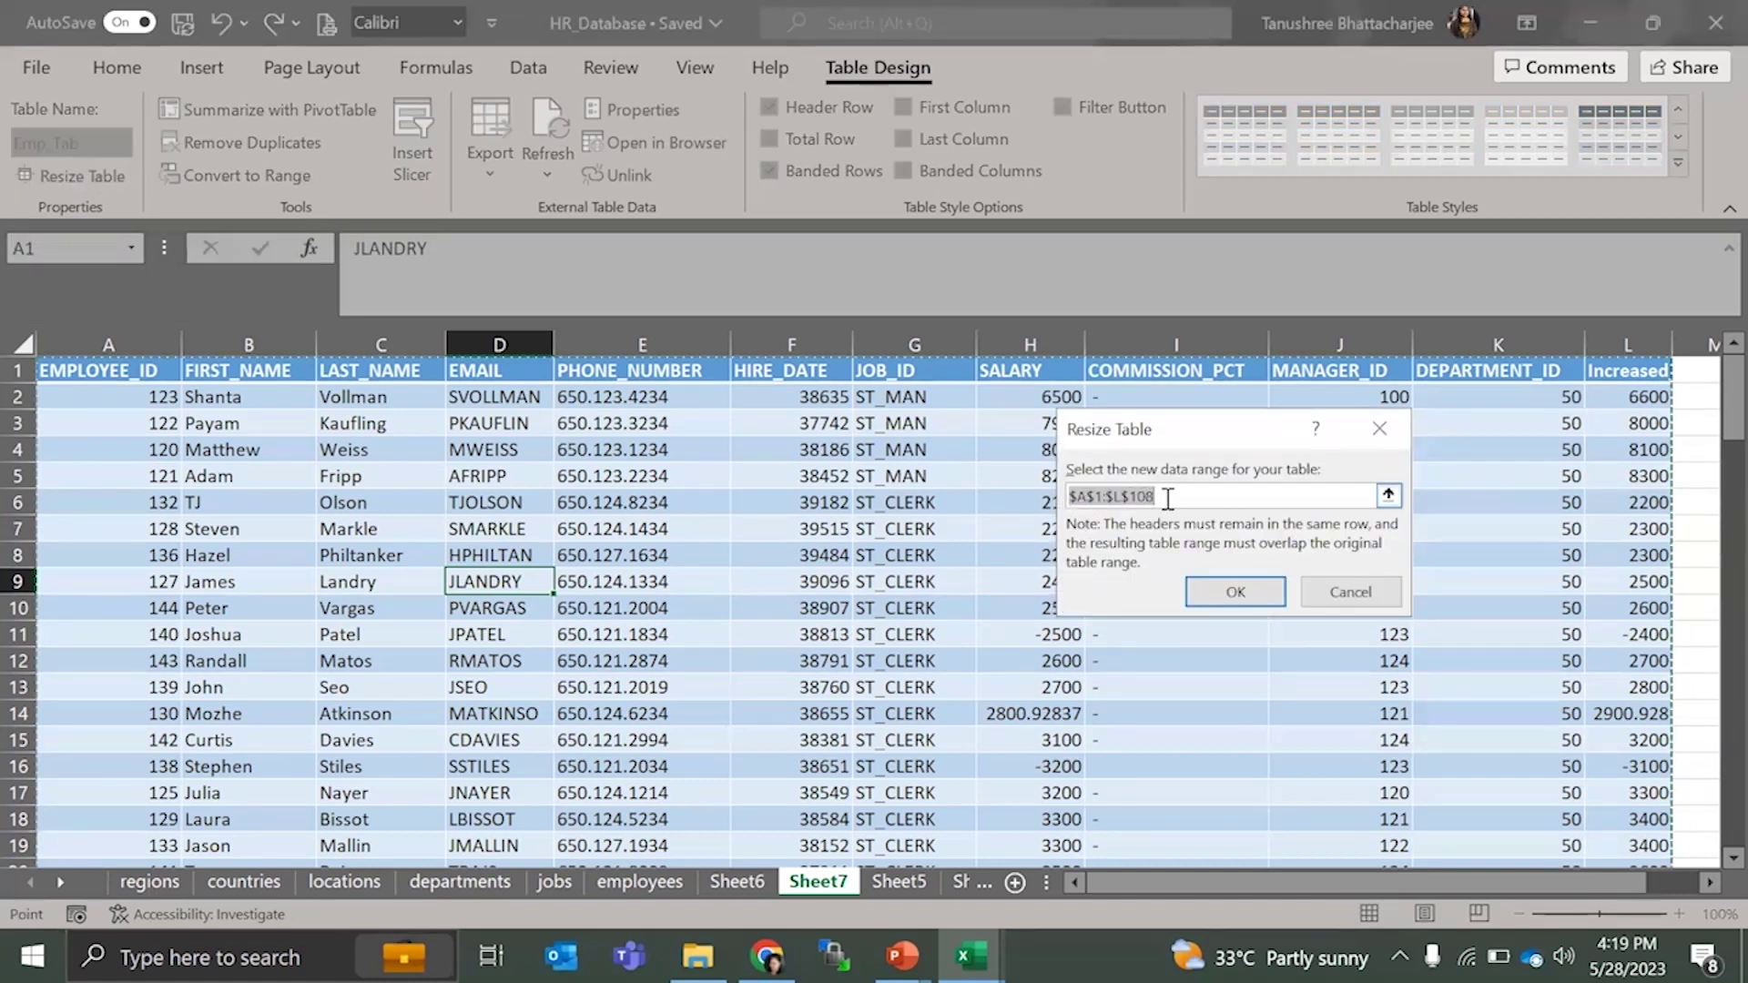
drag(1168, 500, 1130, 500)
text(110)
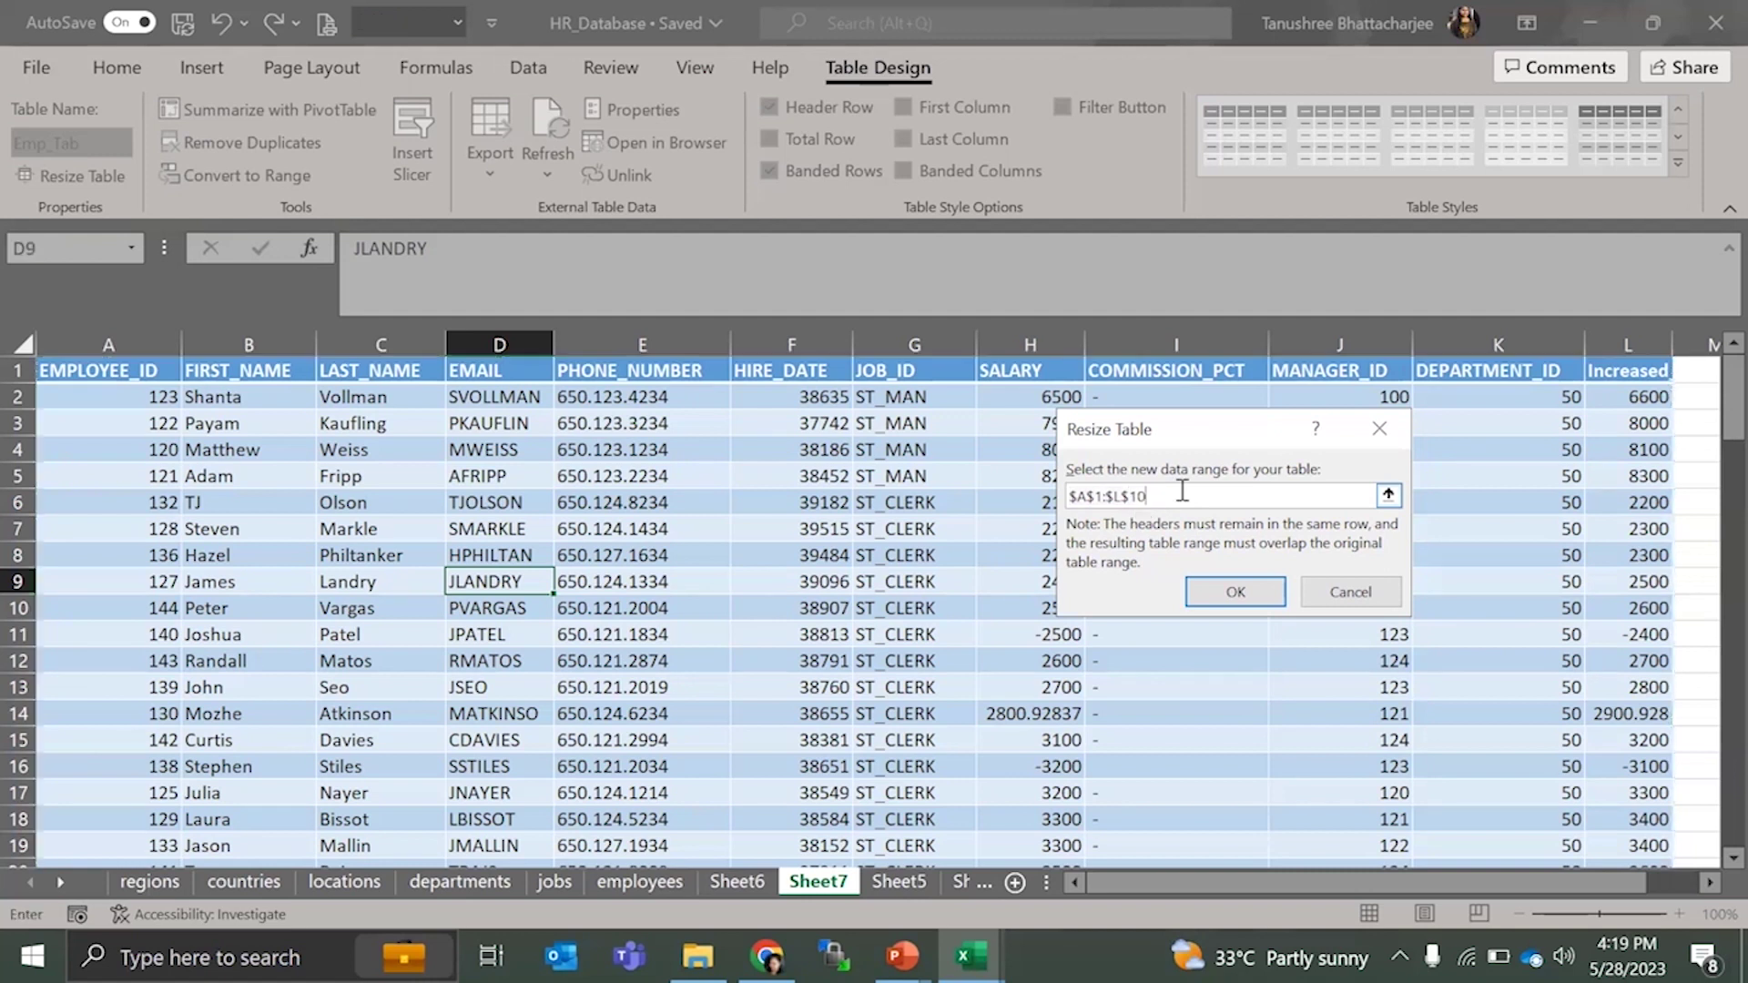
key(Return)
- Examine rows 101 to 108 below the resized table and compare the Increased_Sal formulas in L100 and L101
scroll(1177, 488, down, 14)
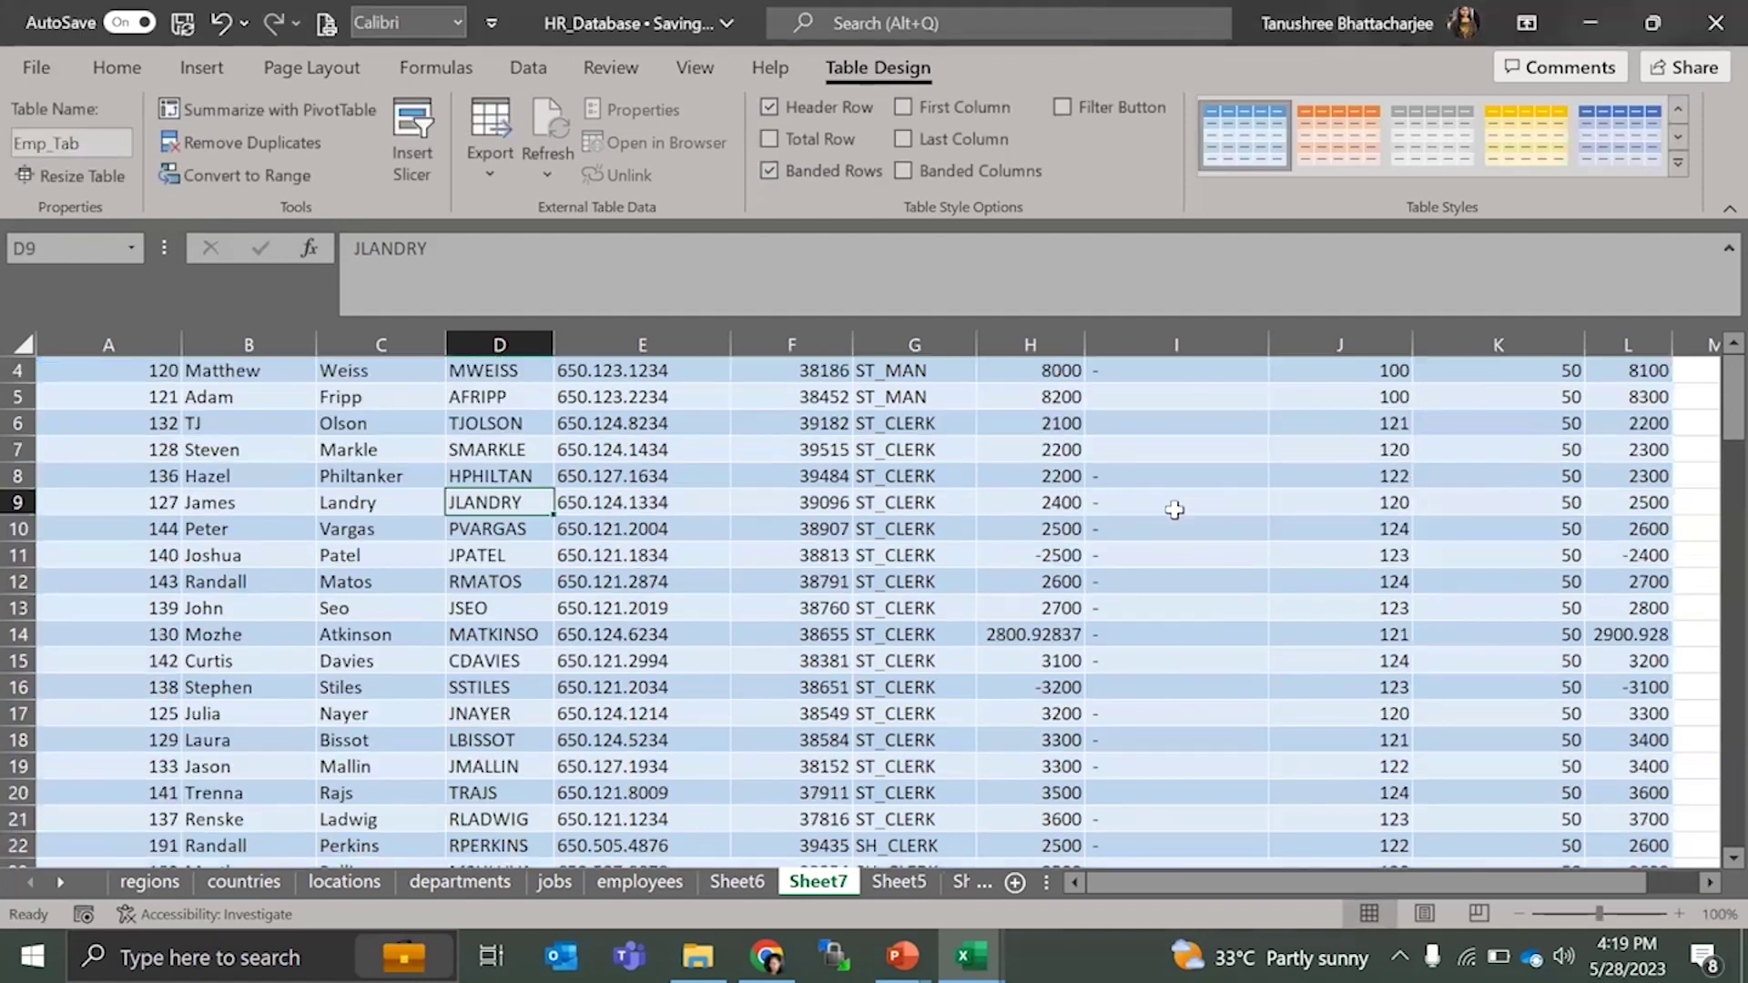
scroll(1171, 510, down, 18)
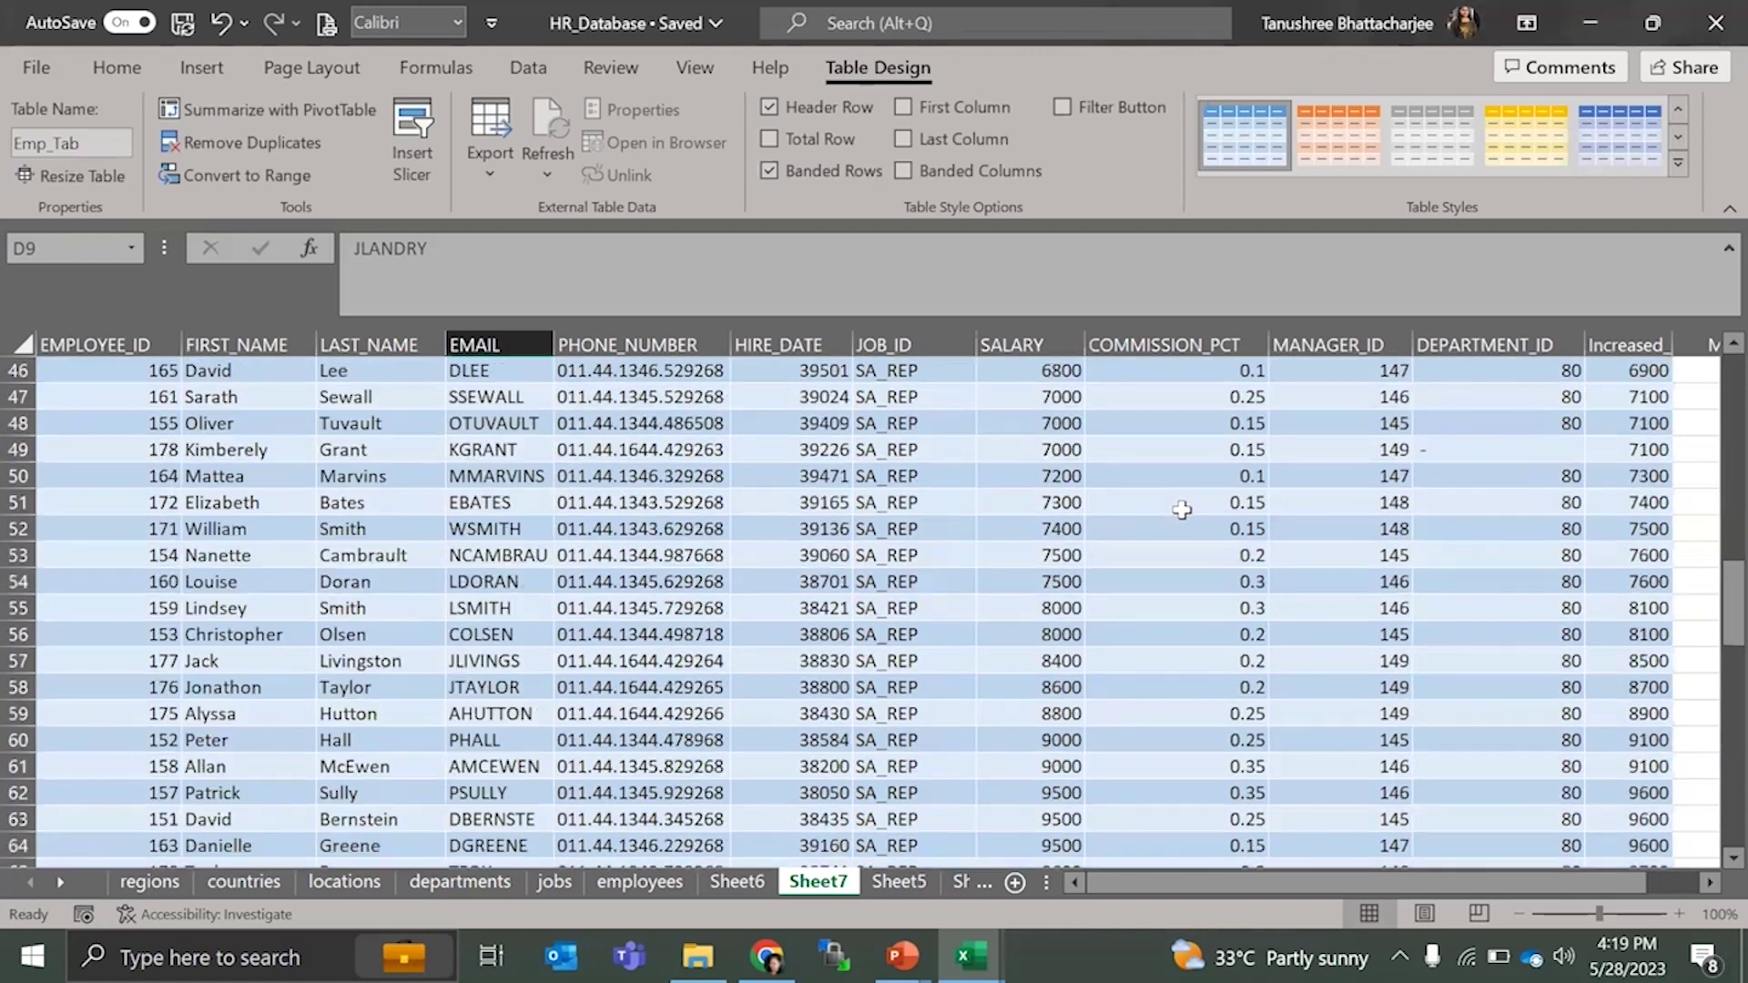
scroll(173, 623, up, 2)
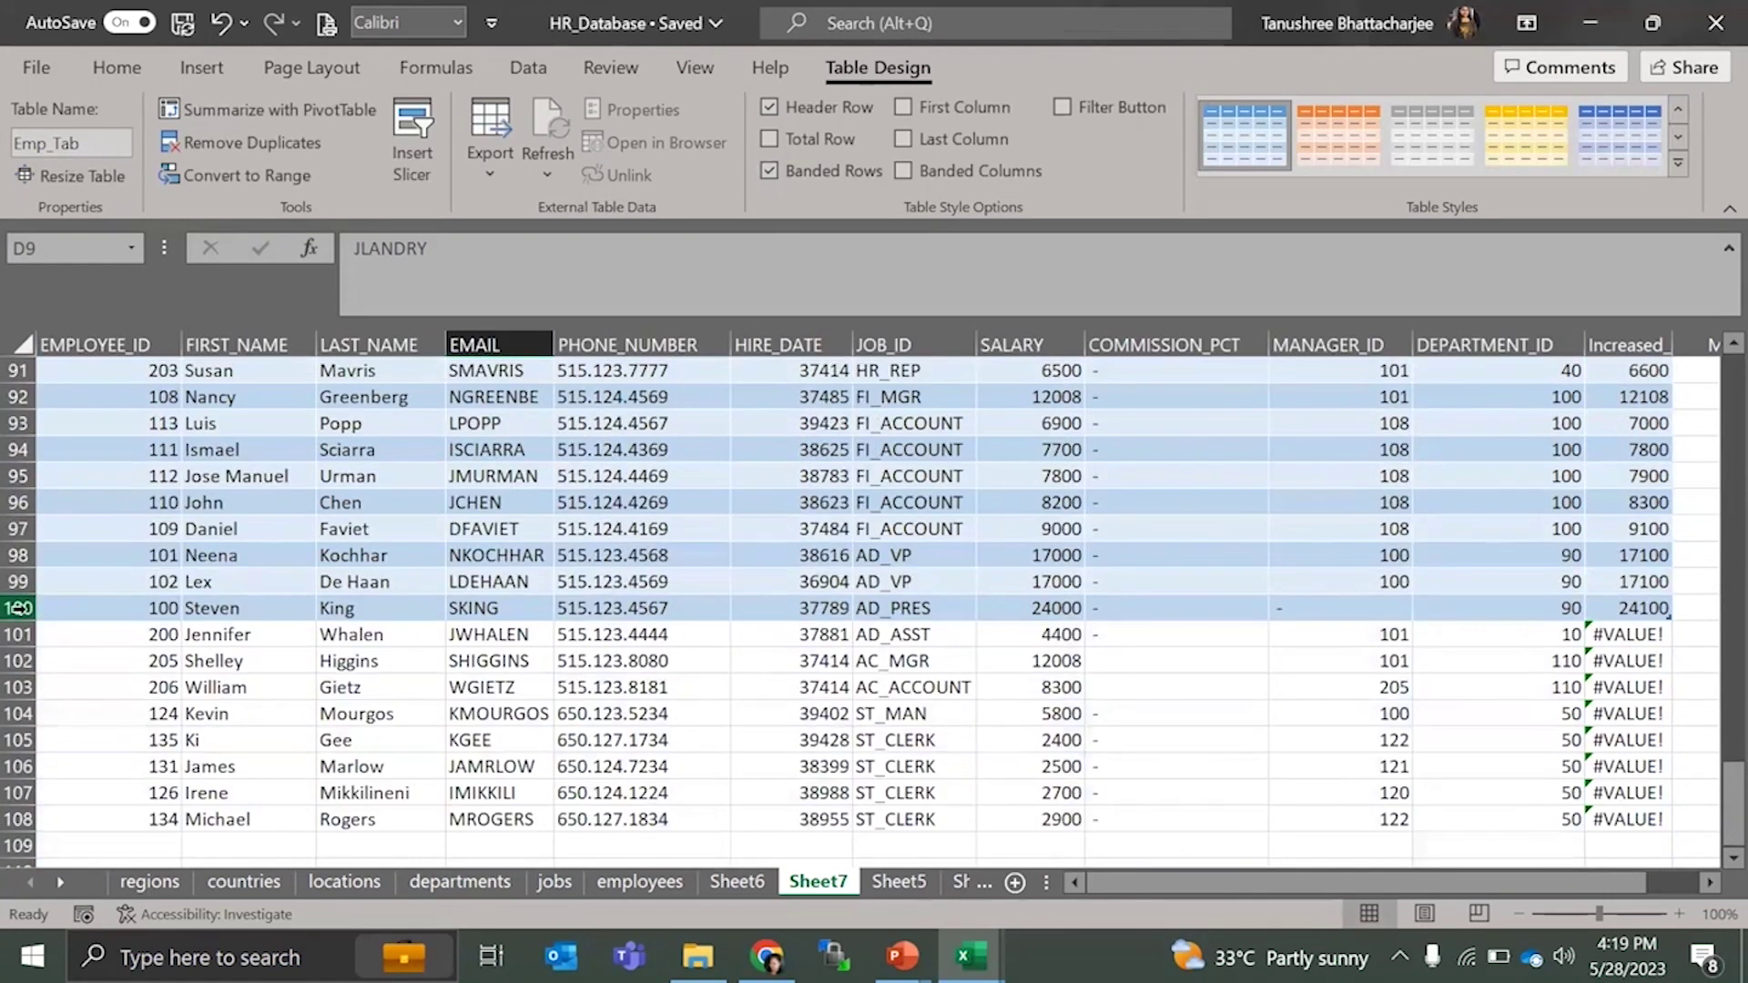
drag(19, 635, 10, 824)
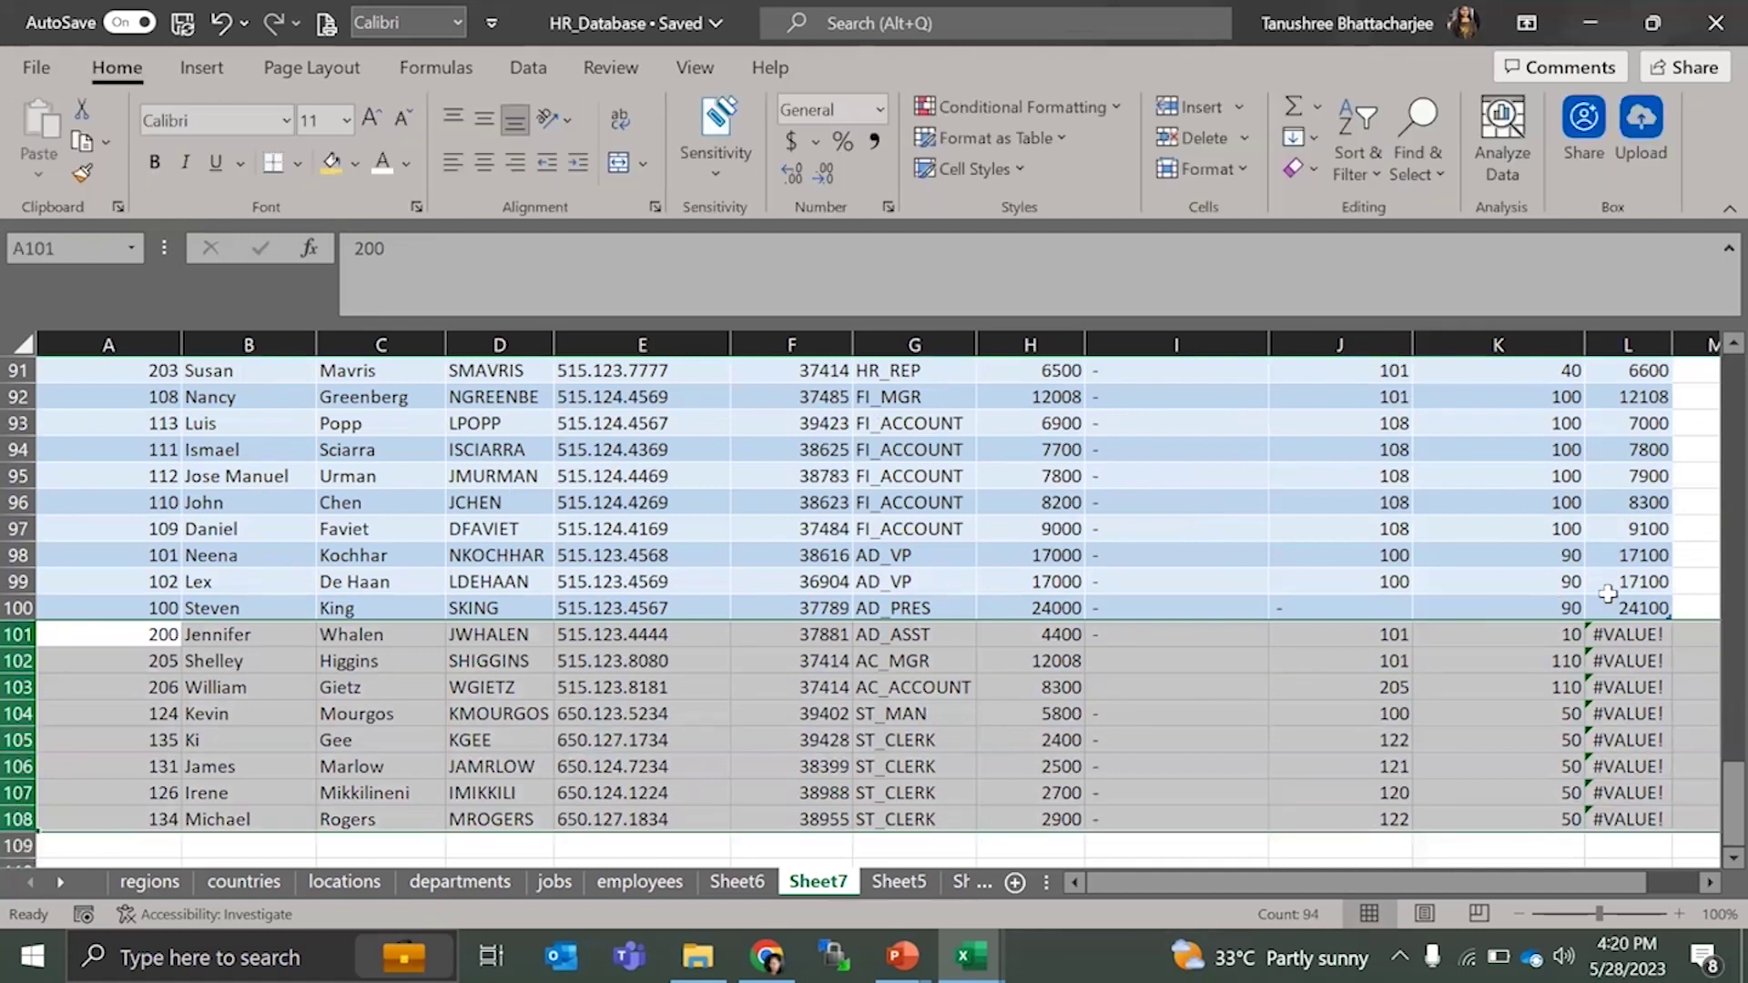
click(1639, 609)
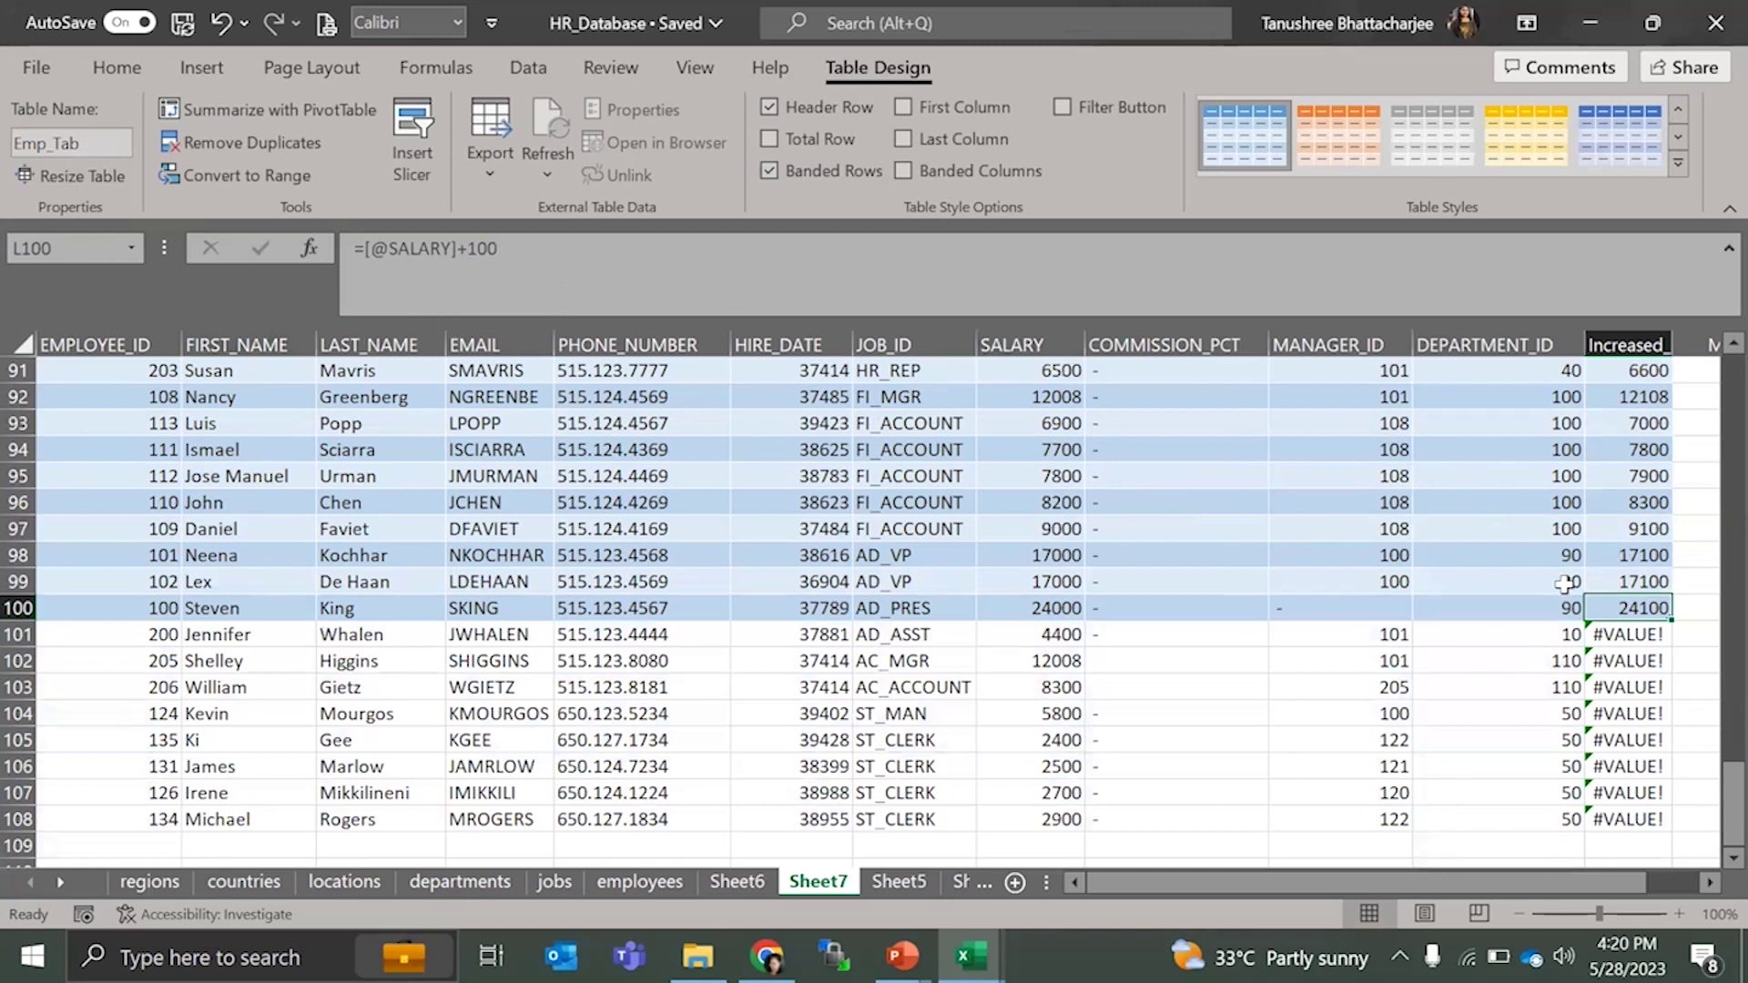
click(1622, 639)
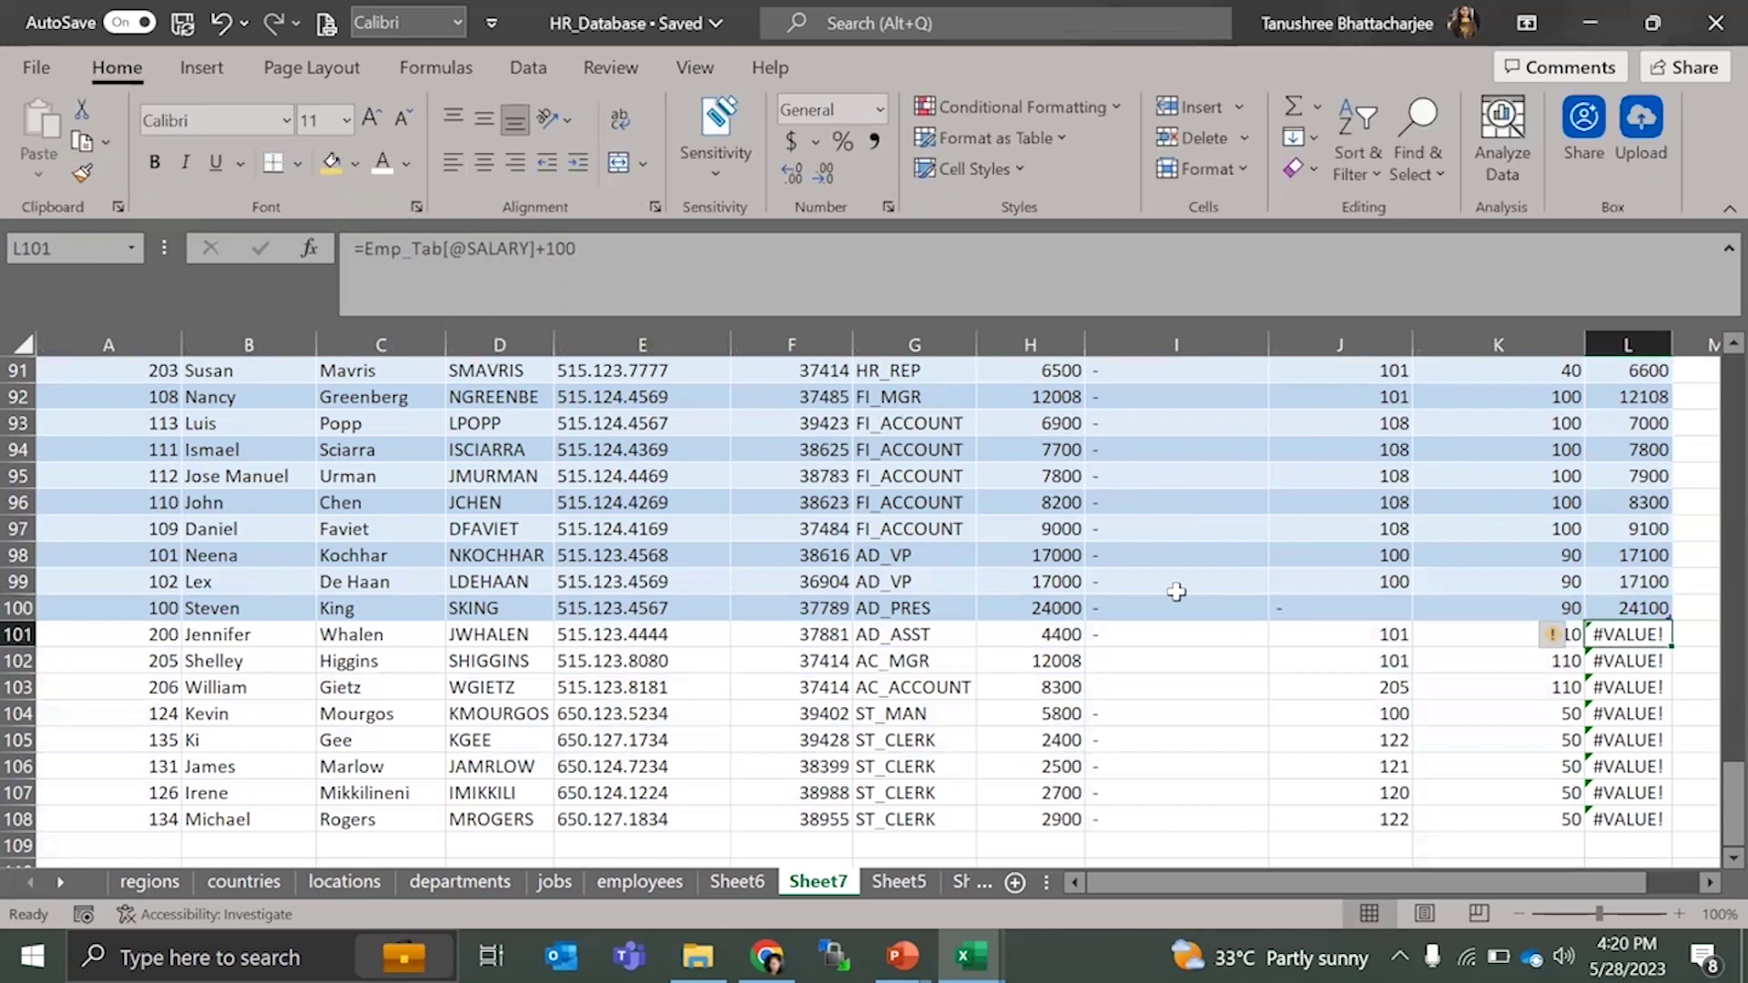
click(1045, 637)
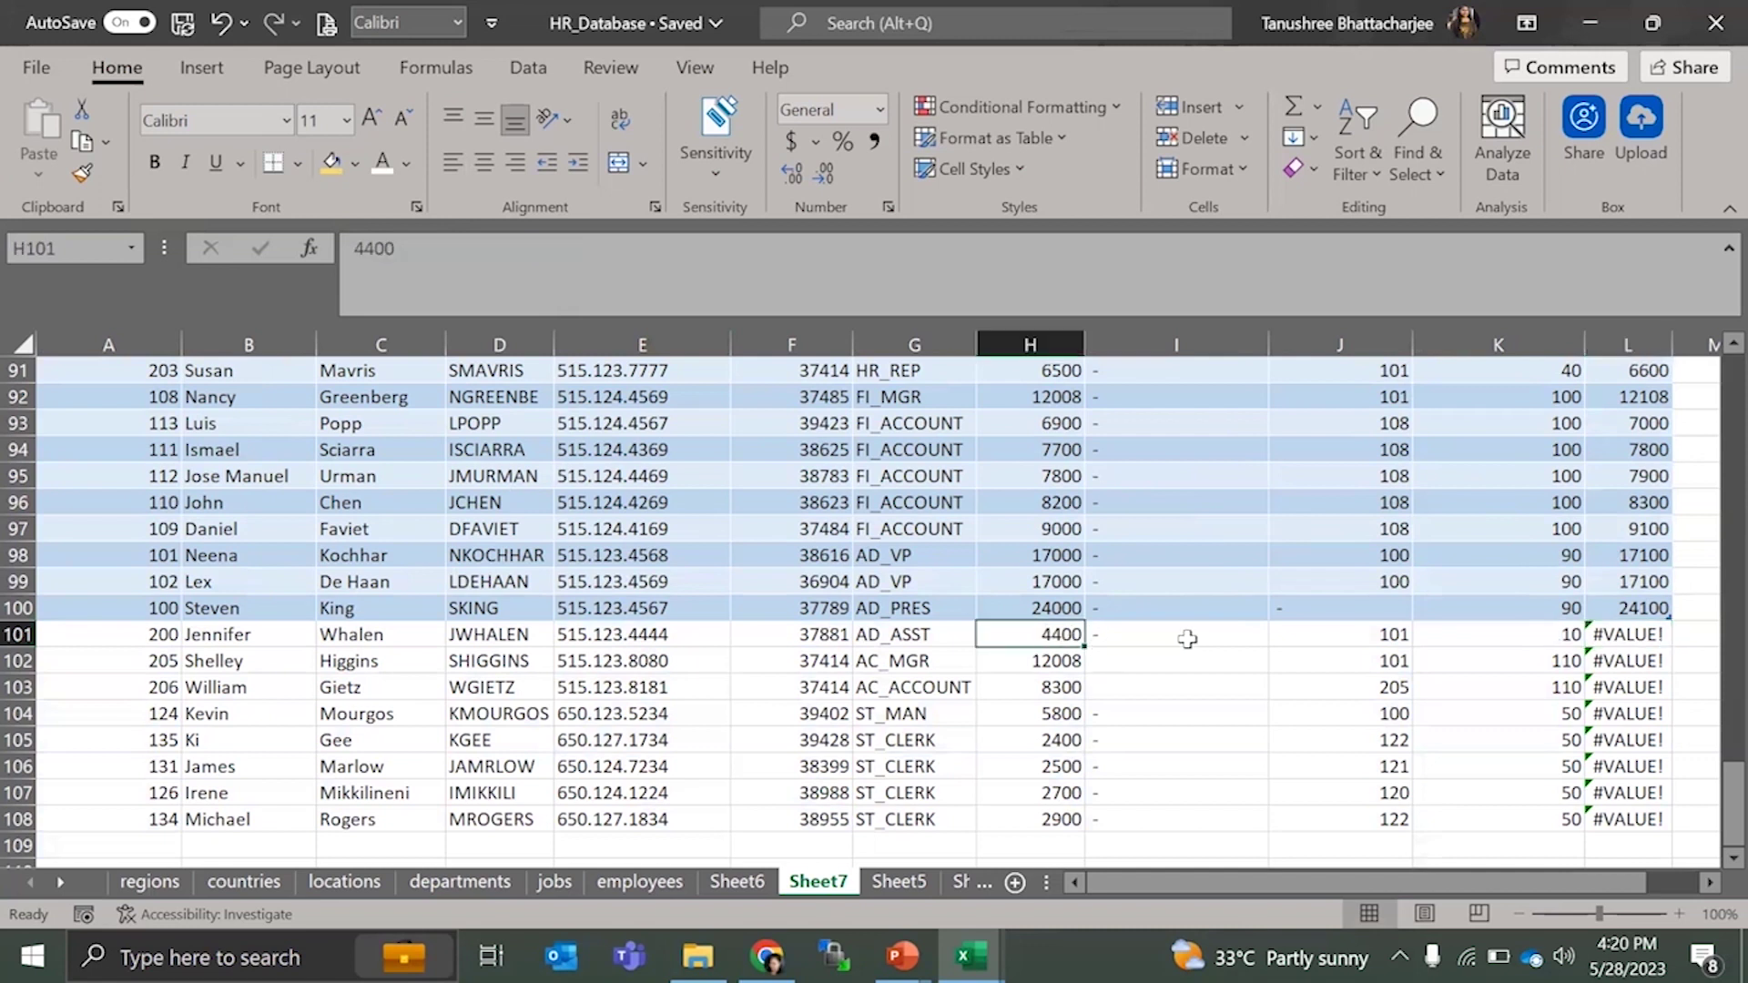
click(1635, 635)
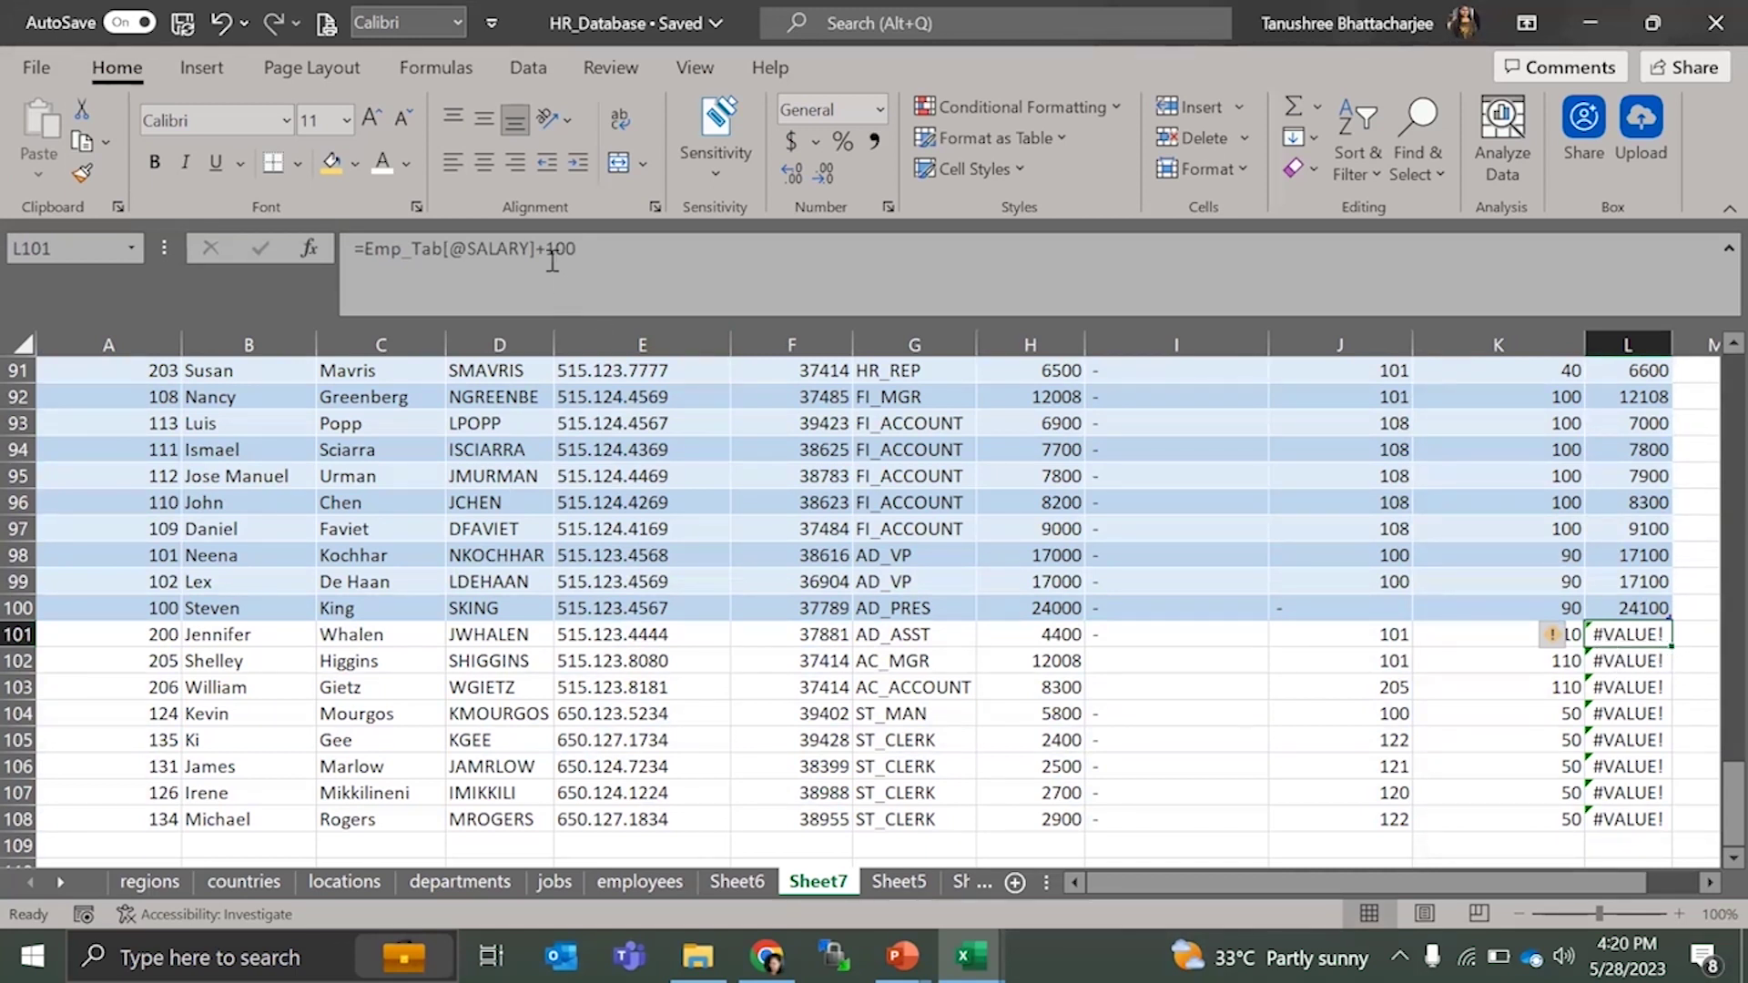
drag(537, 257, 363, 255)
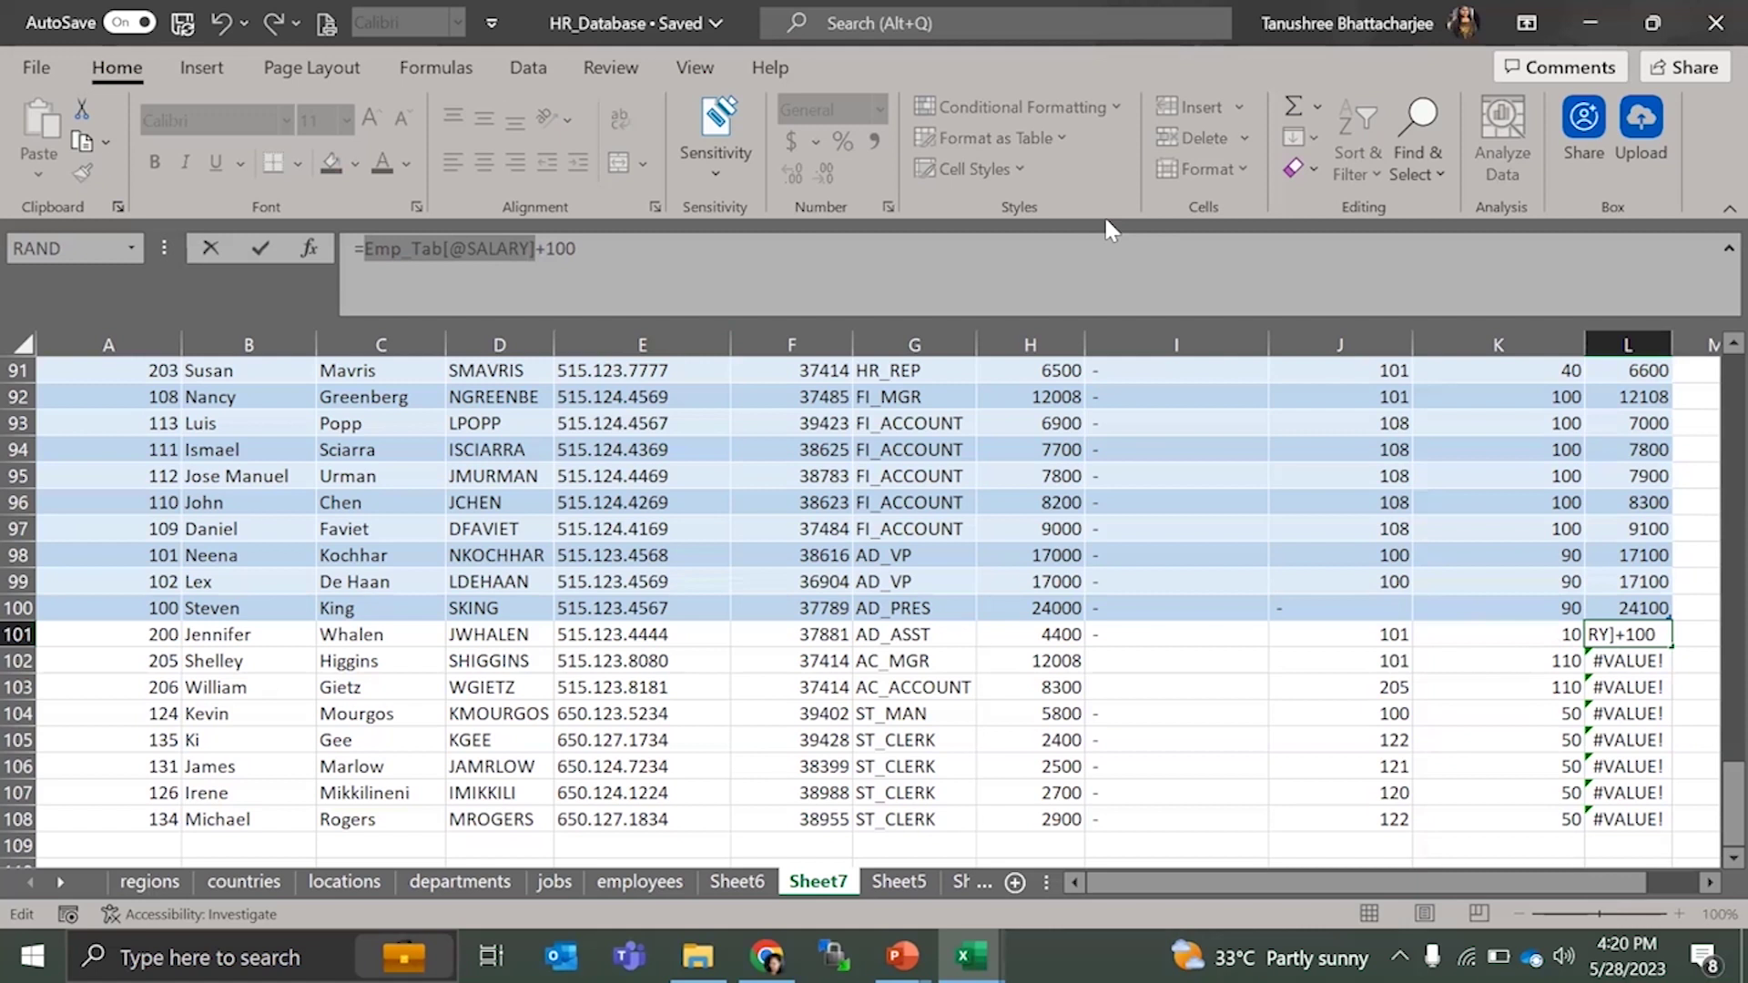
key(Return)
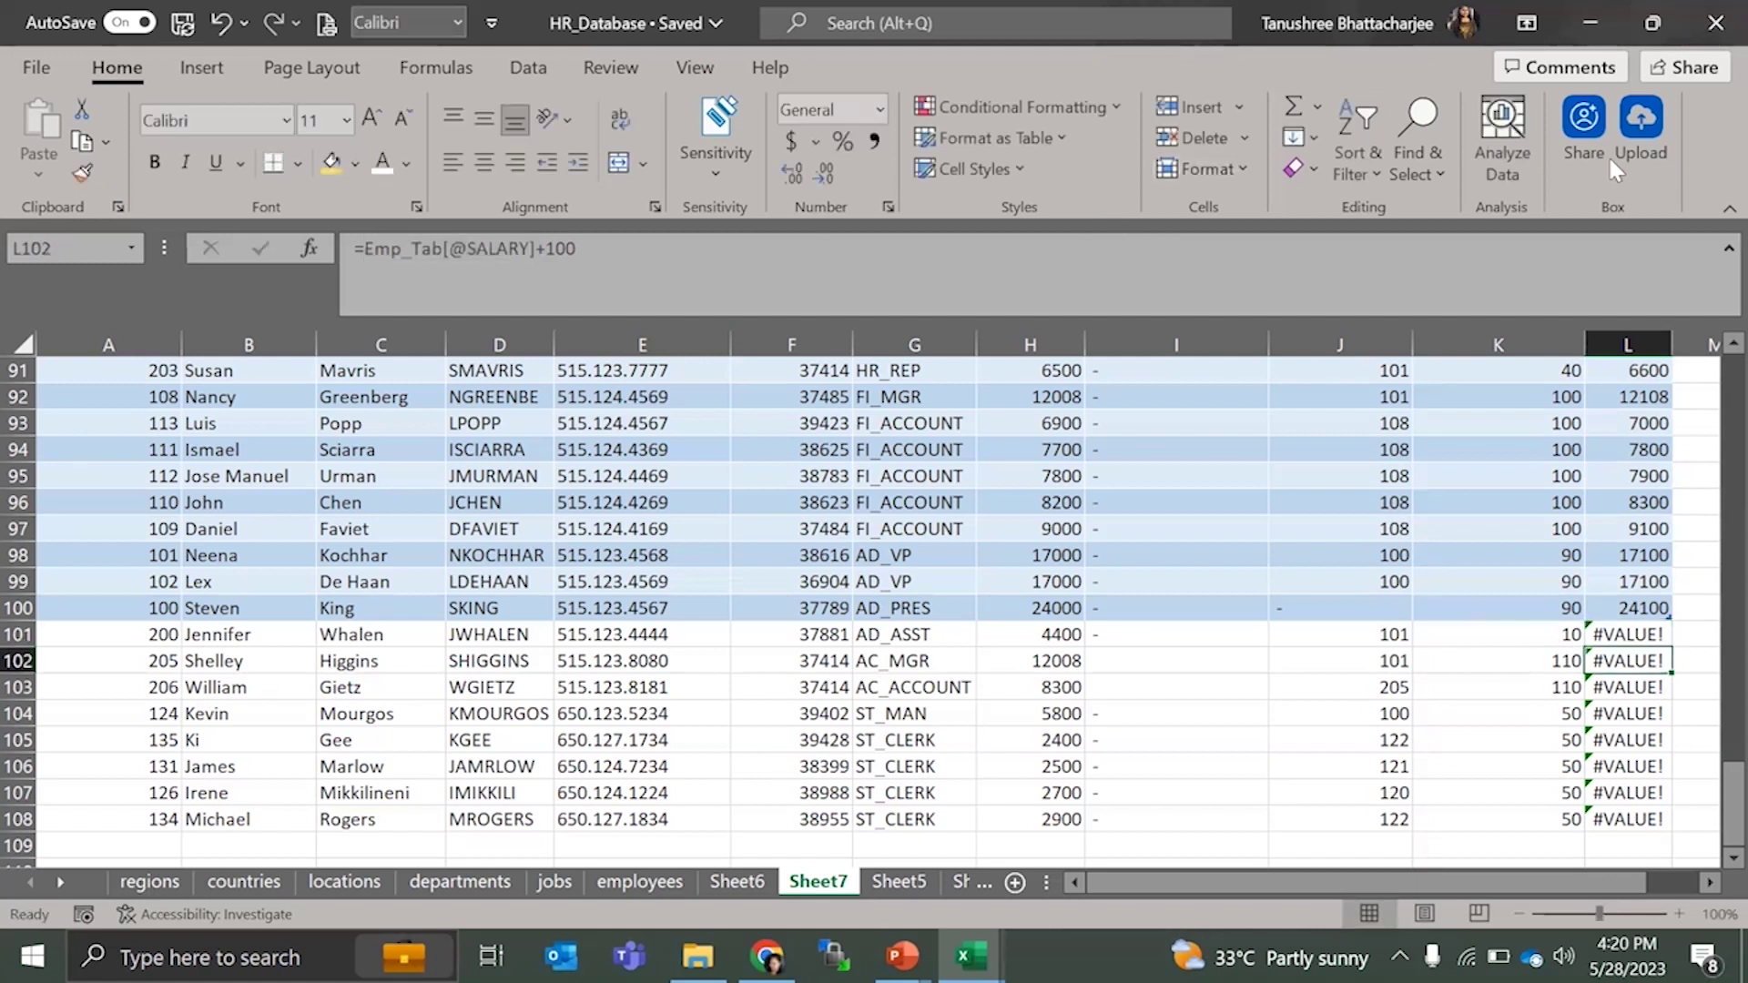
click(1208, 684)
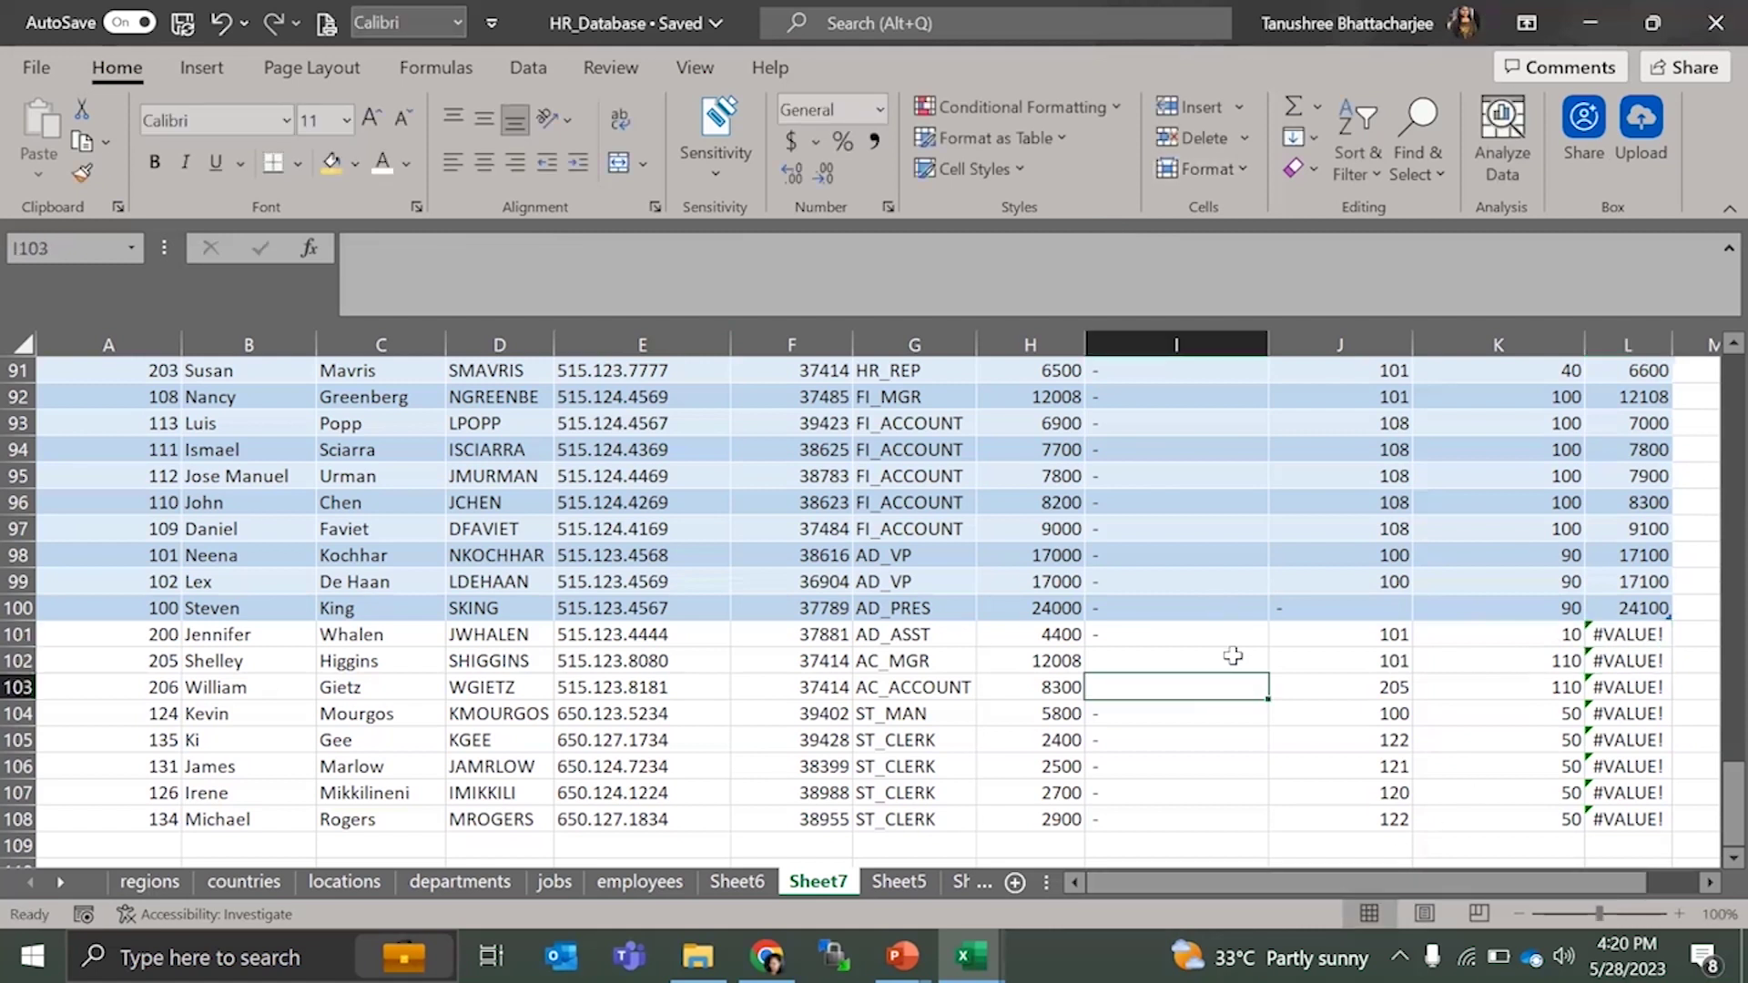